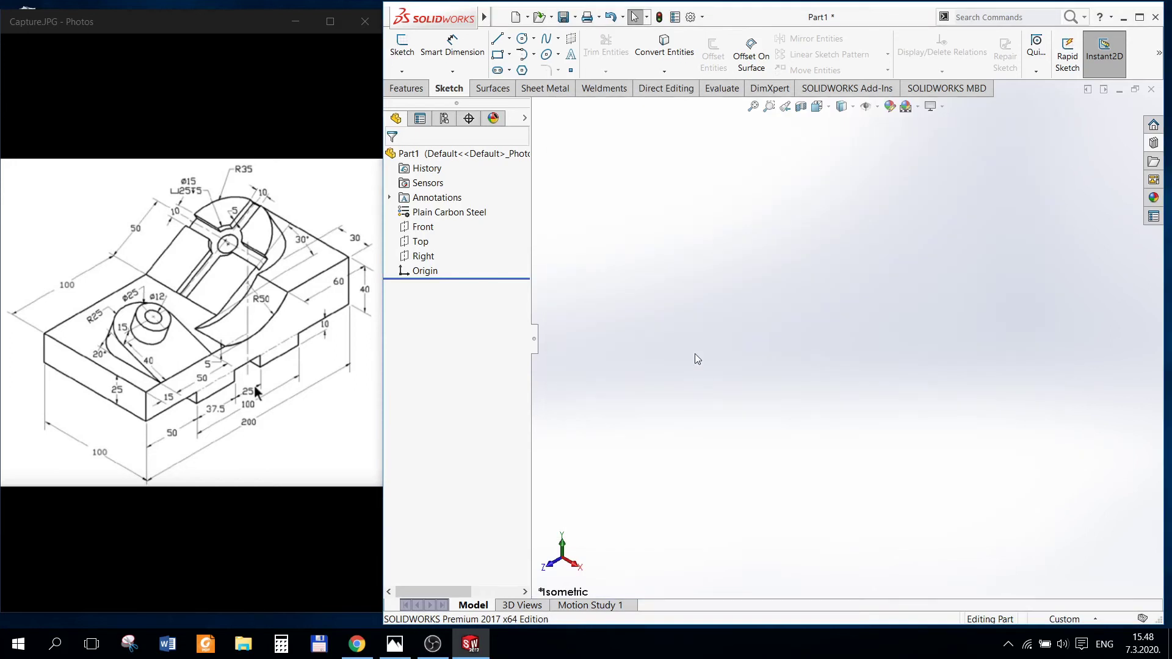
Step: Sketch a corner rectangle on the Top plane with its bottom edge midpoint on the origin
click(423, 245)
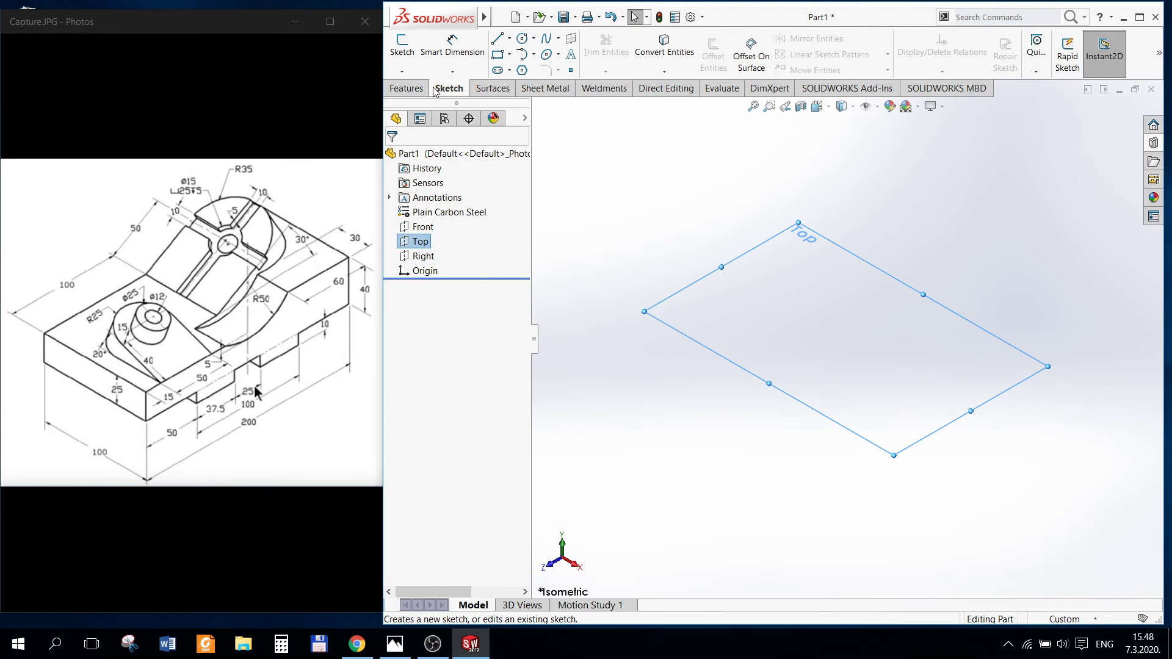
click(404, 58)
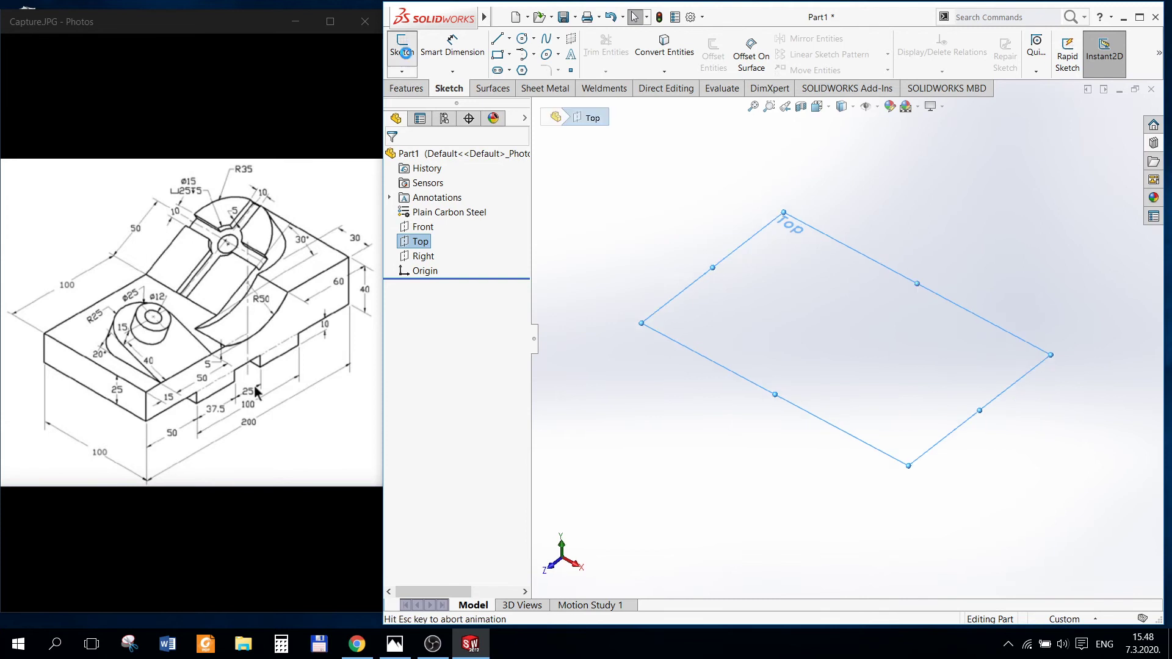
click(500, 54)
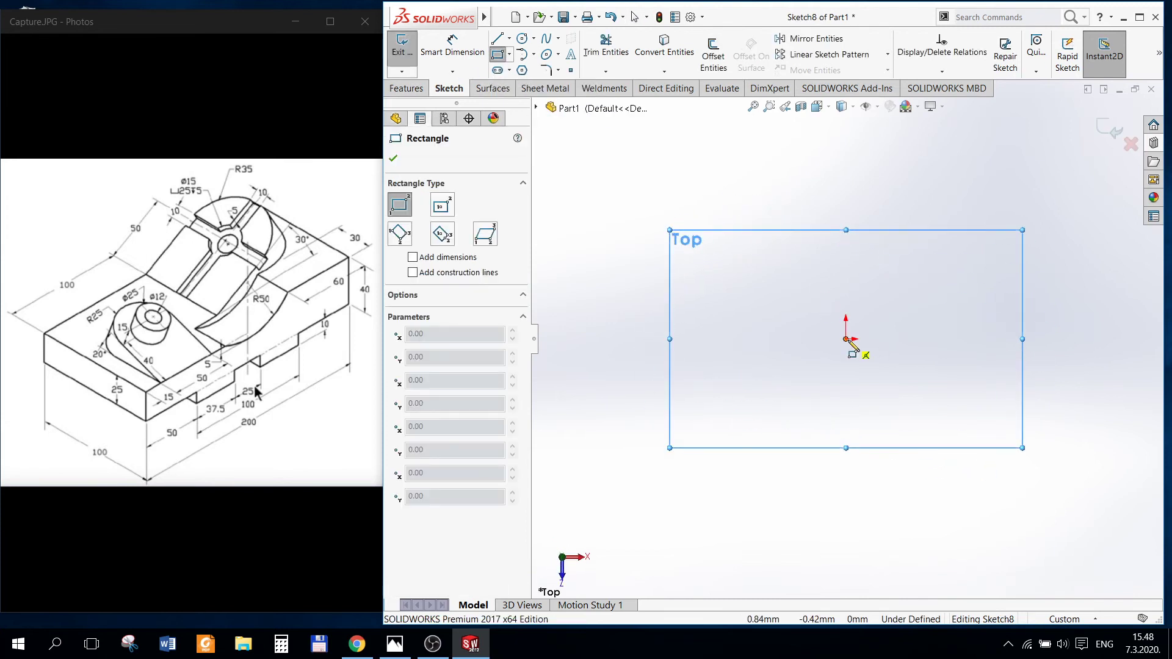
click(789, 402)
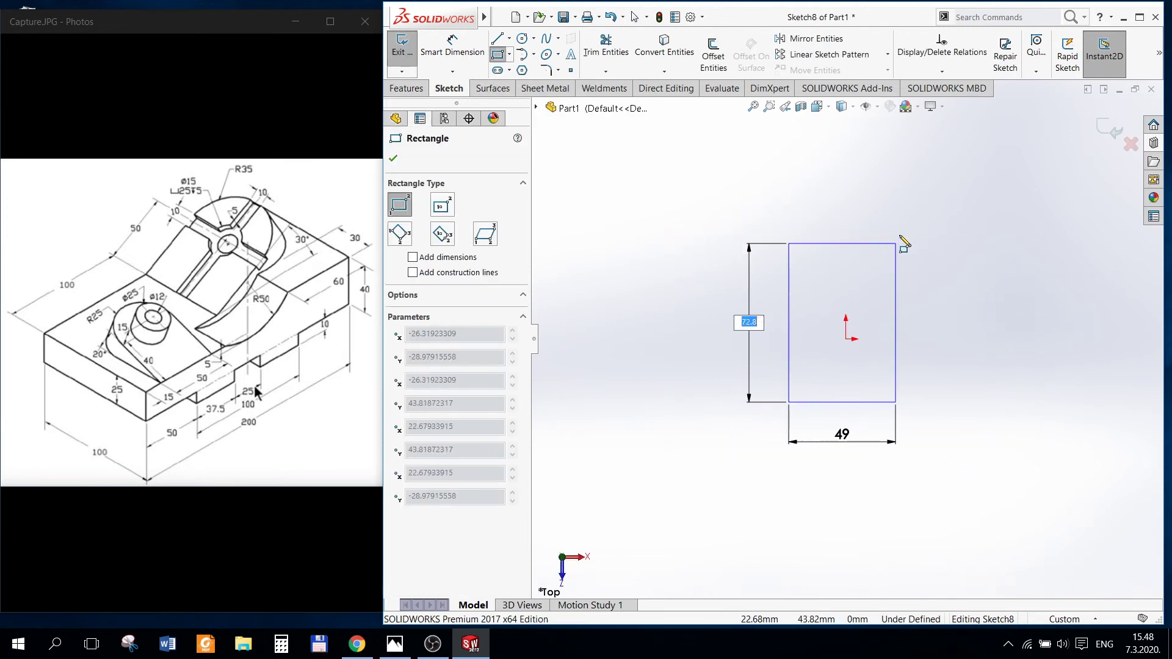
click(911, 204)
key(Escape)
click(855, 402)
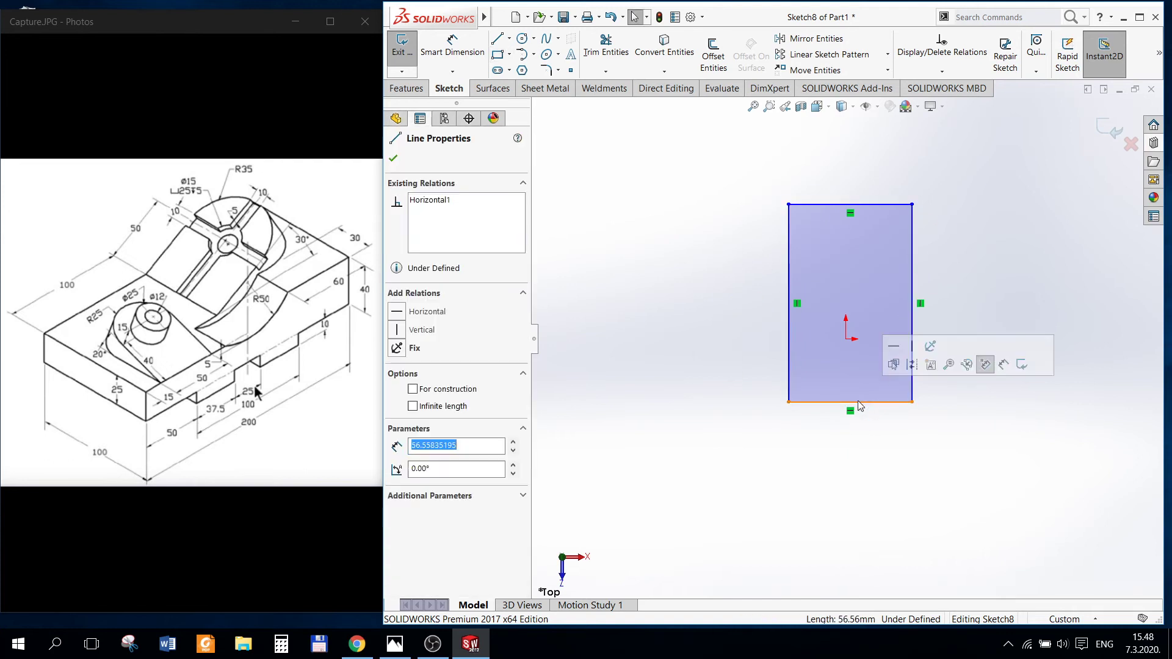
ctrl+click(847, 340)
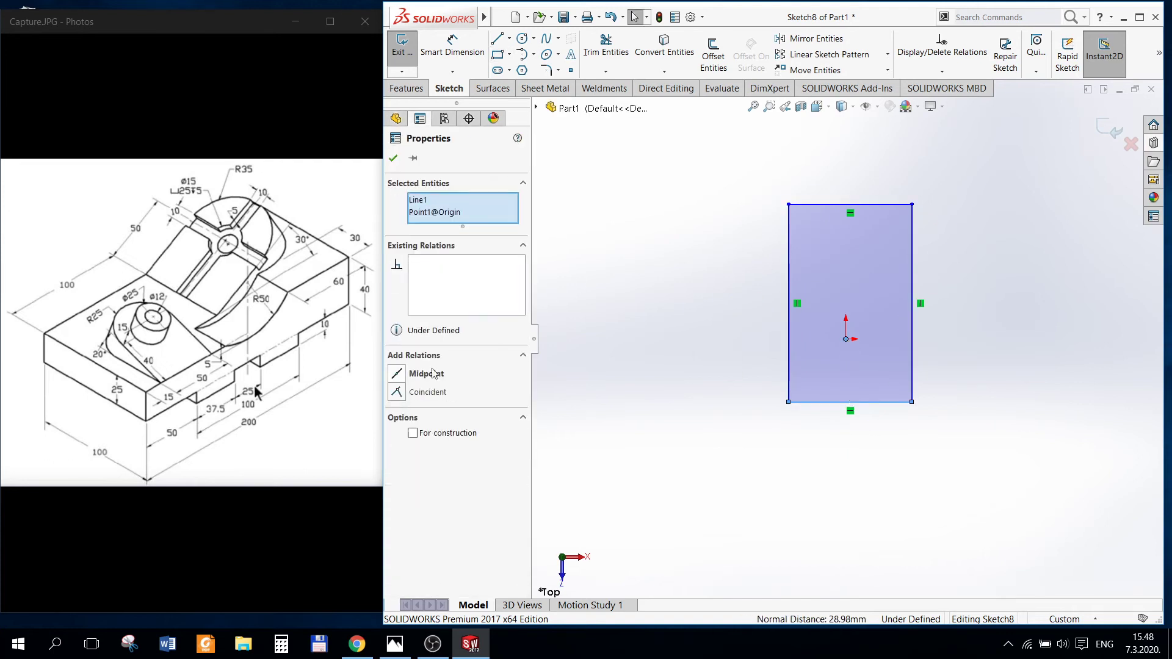
click(398, 376)
click(778, 262)
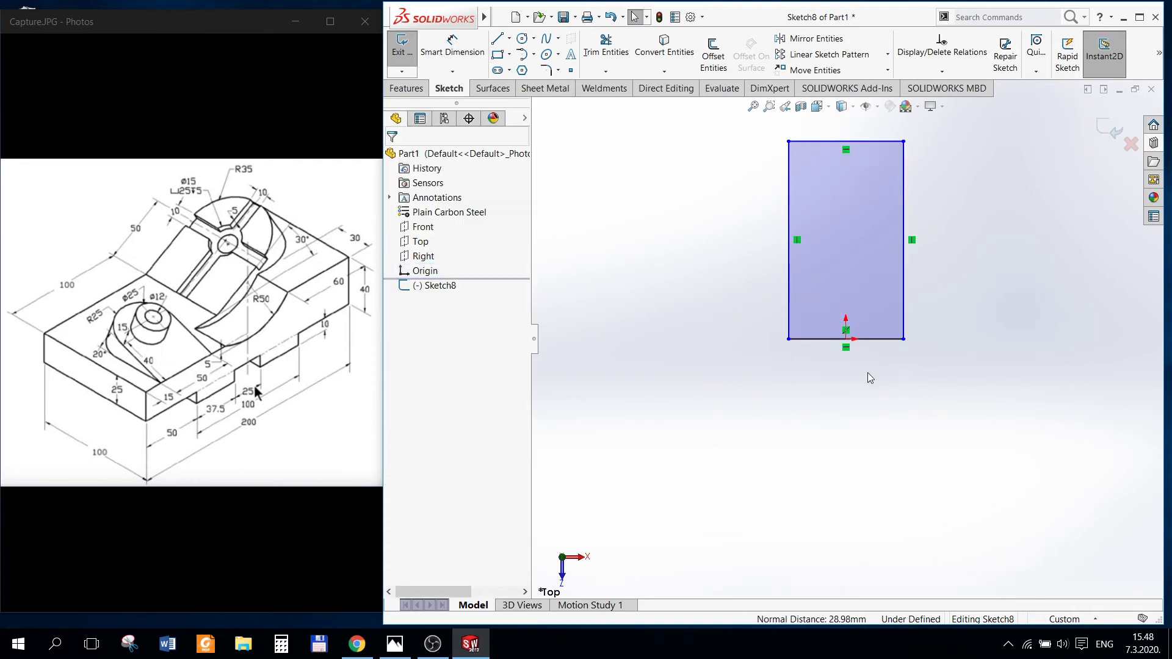
click(872, 339)
Step: Dimension the rectangle 100 mm wide and 200 mm long
click(801, 347)
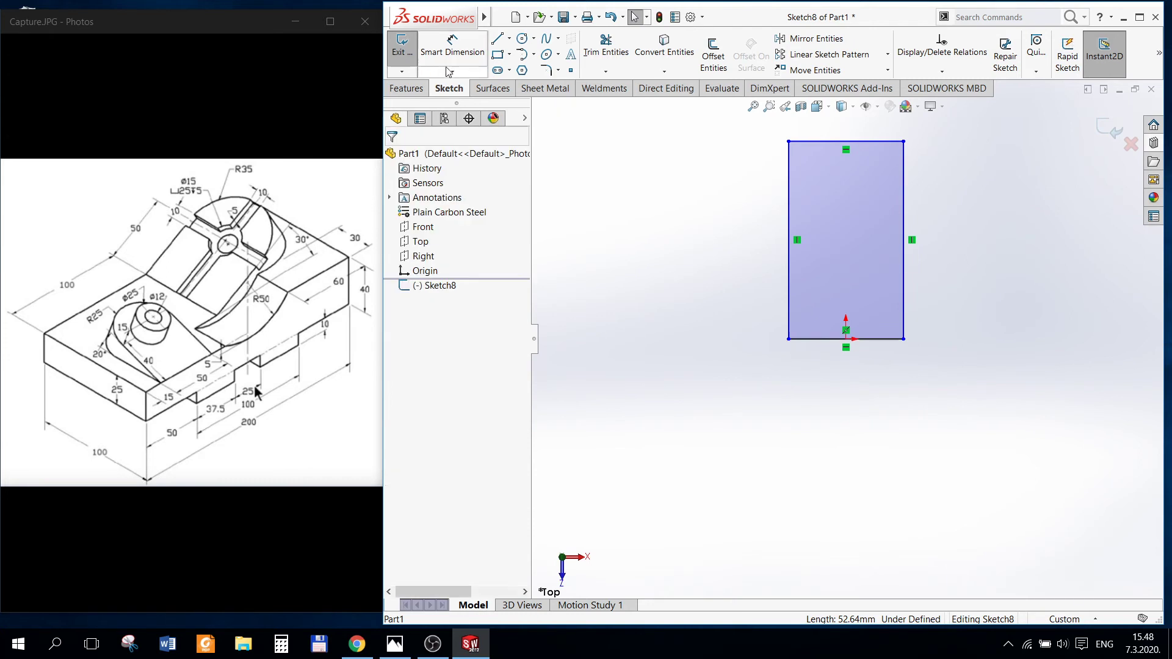
right_drag(801, 345, 807, 319)
click(821, 340)
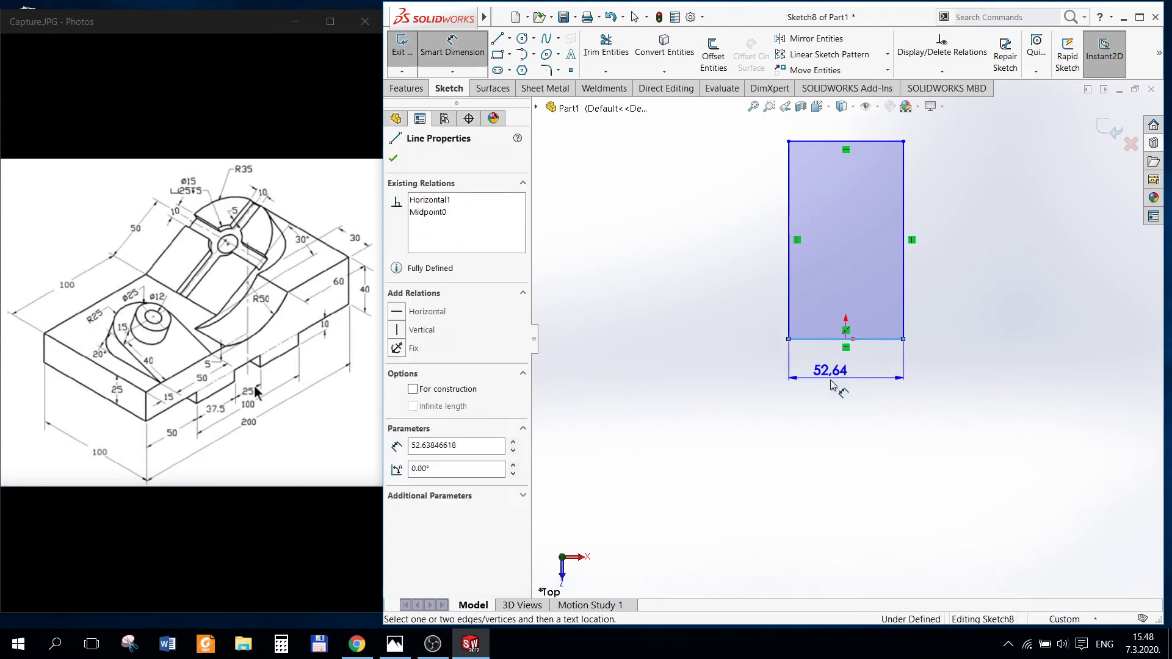
click(879, 375)
text(100)
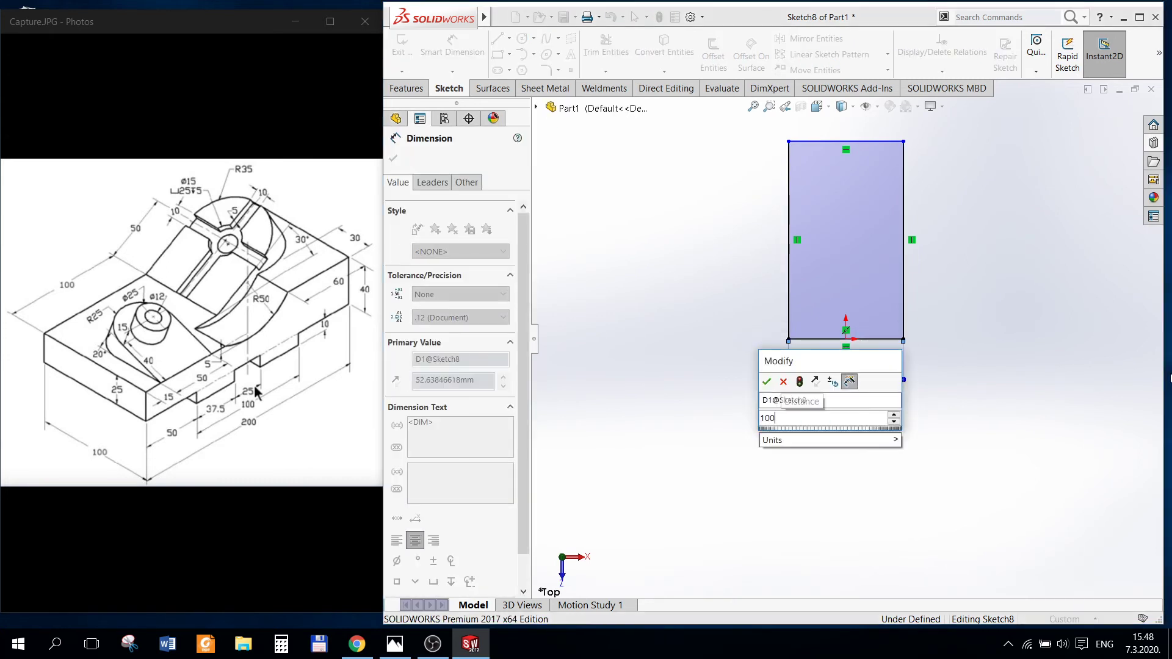
key(Return)
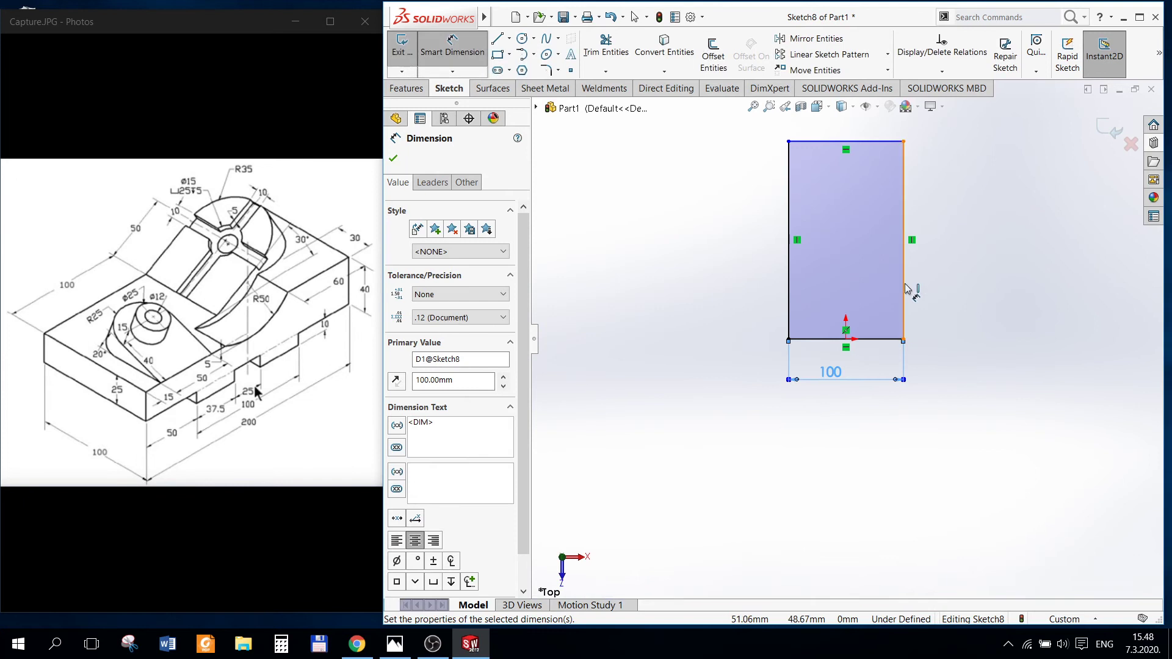
click(906, 289)
click(965, 286)
text(20)
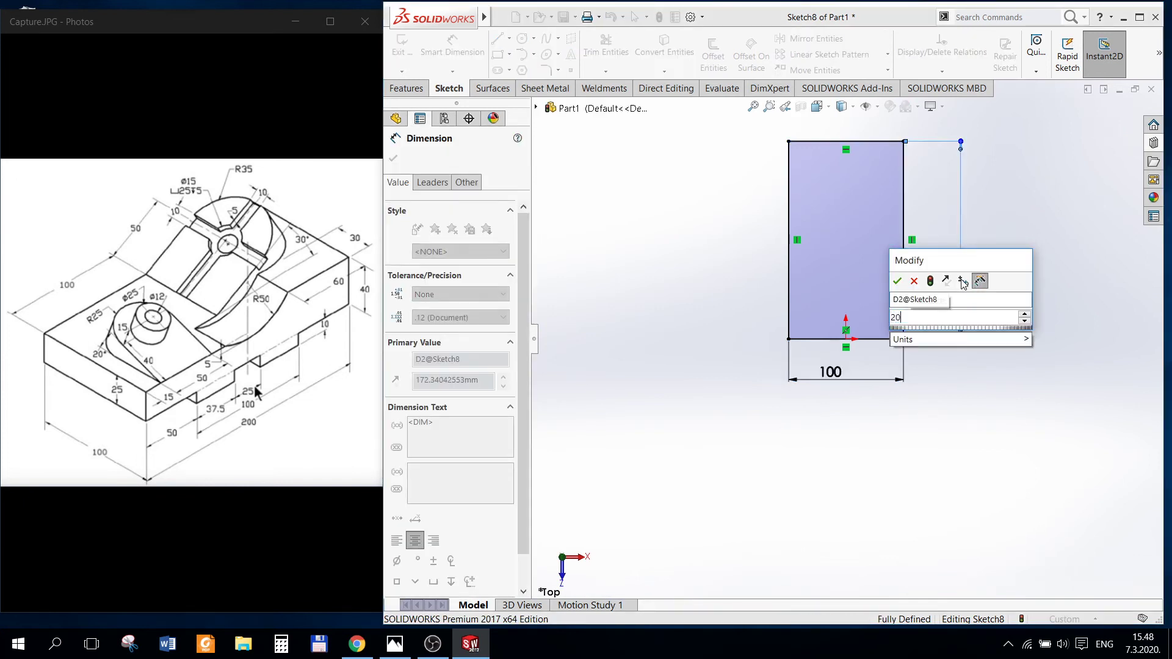
text(0)
key(Return)
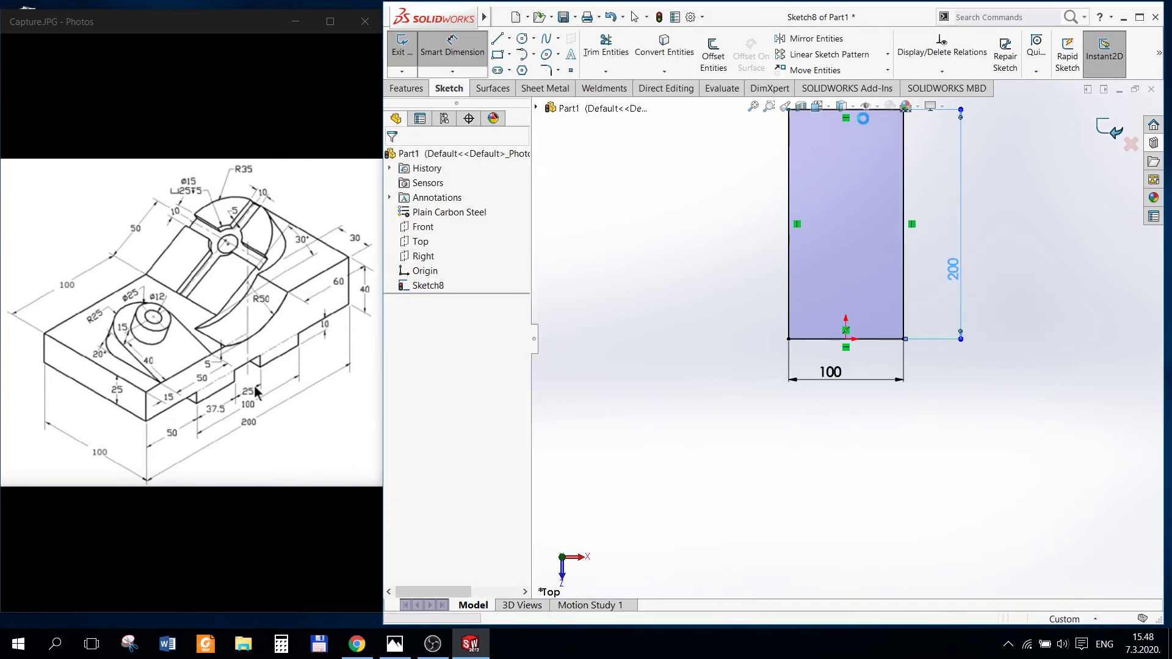
Step: Exit the sketch and extrude the rectangle 25 mm into the base block
key(ctrl+b)
click(829, 107)
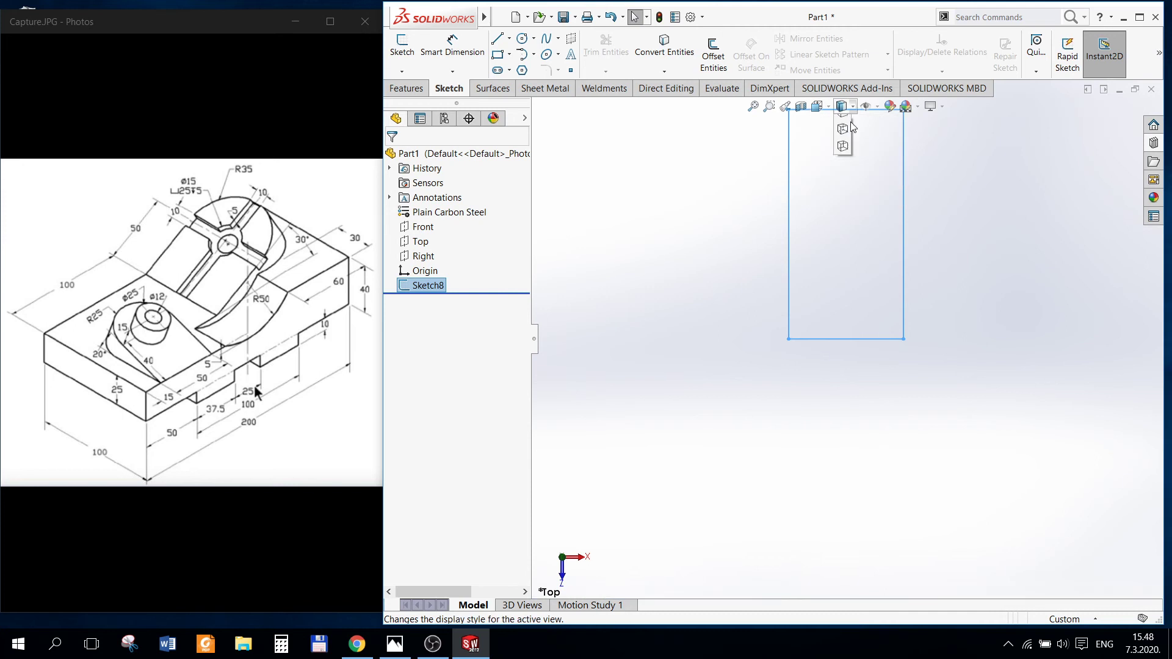
click(887, 140)
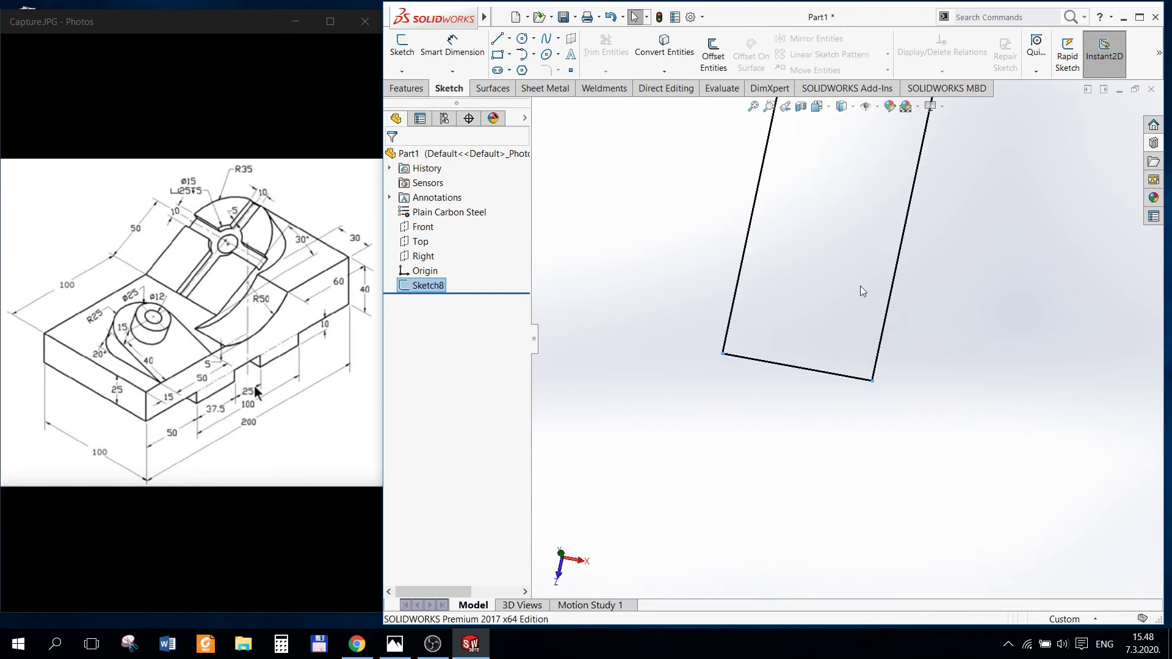
click(408, 89)
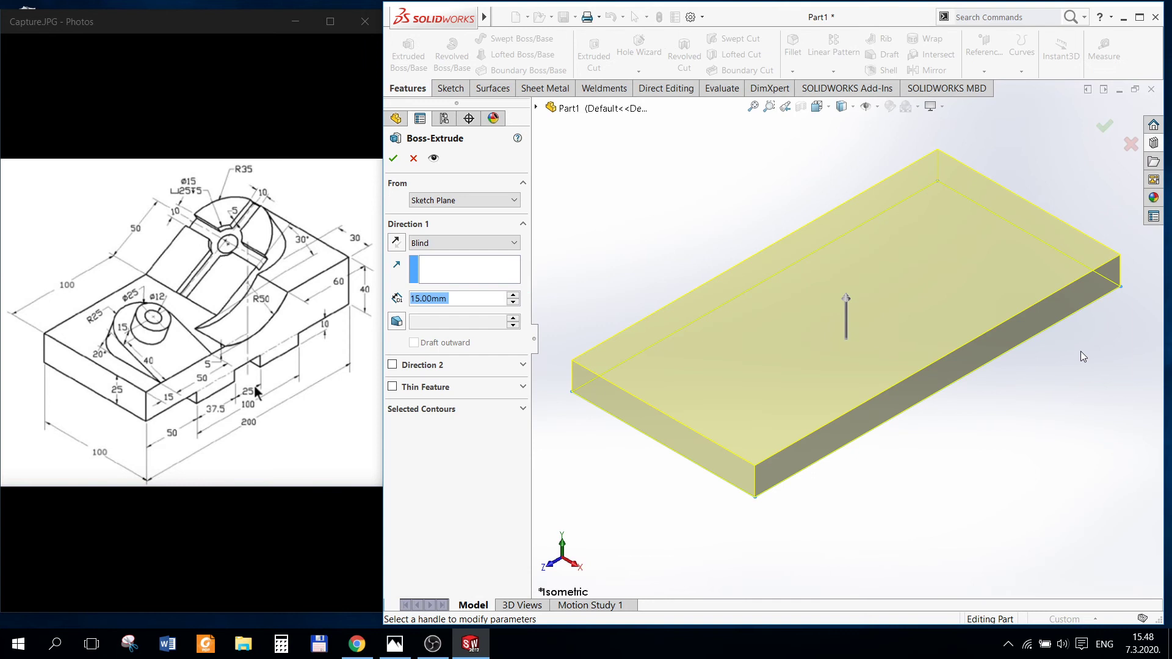
text(25)
key(Return)
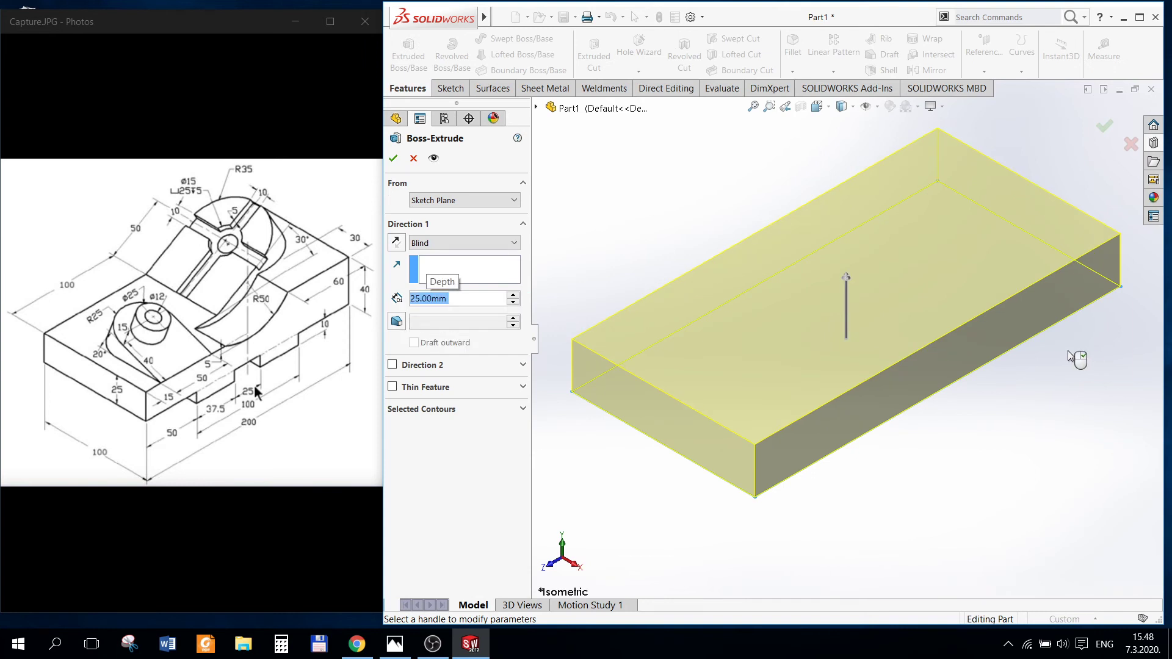
click(394, 159)
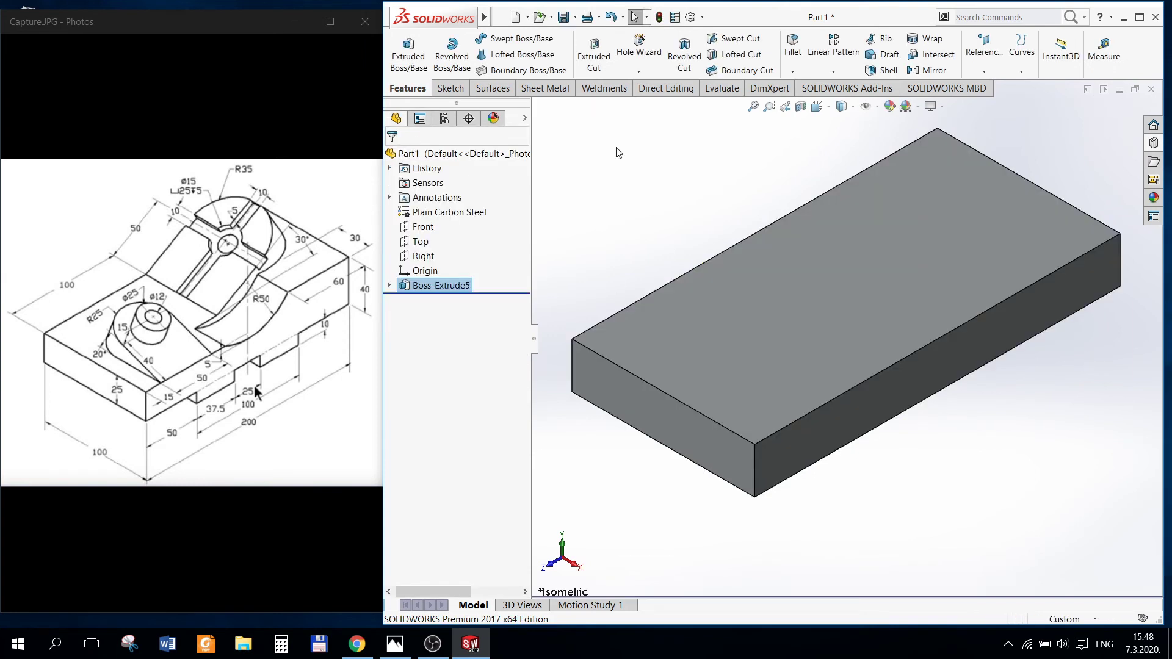
click(837, 243)
Step: Sketch a 60 mm wide rectangle across the far end of the block's top face
click(450, 88)
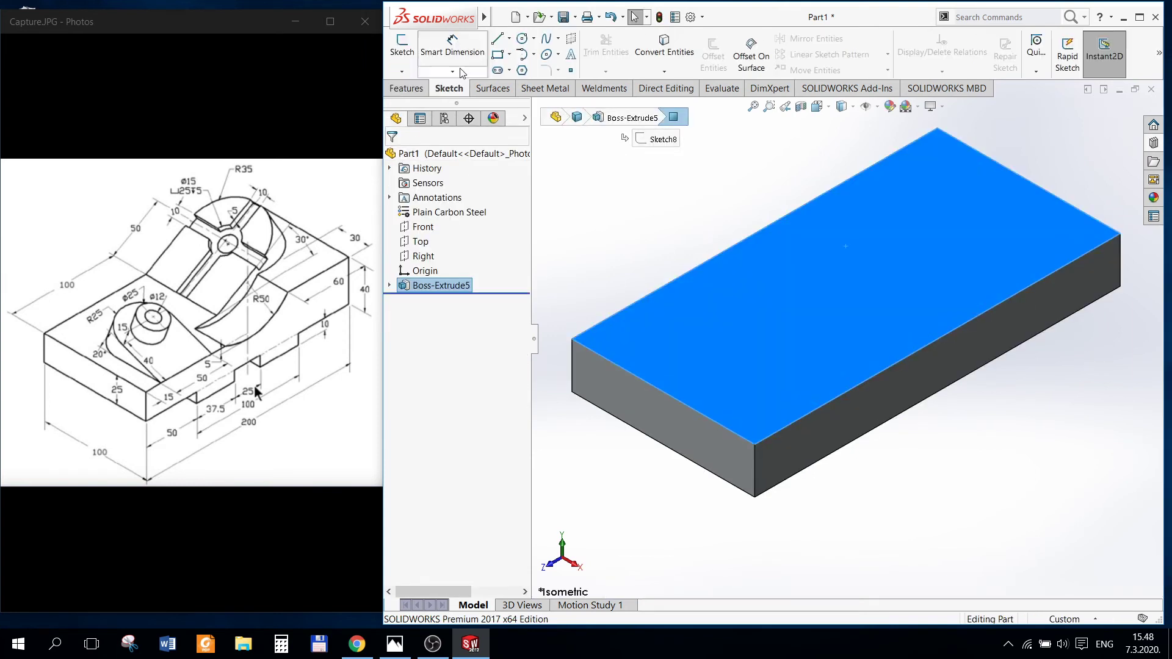
click(498, 54)
click(938, 129)
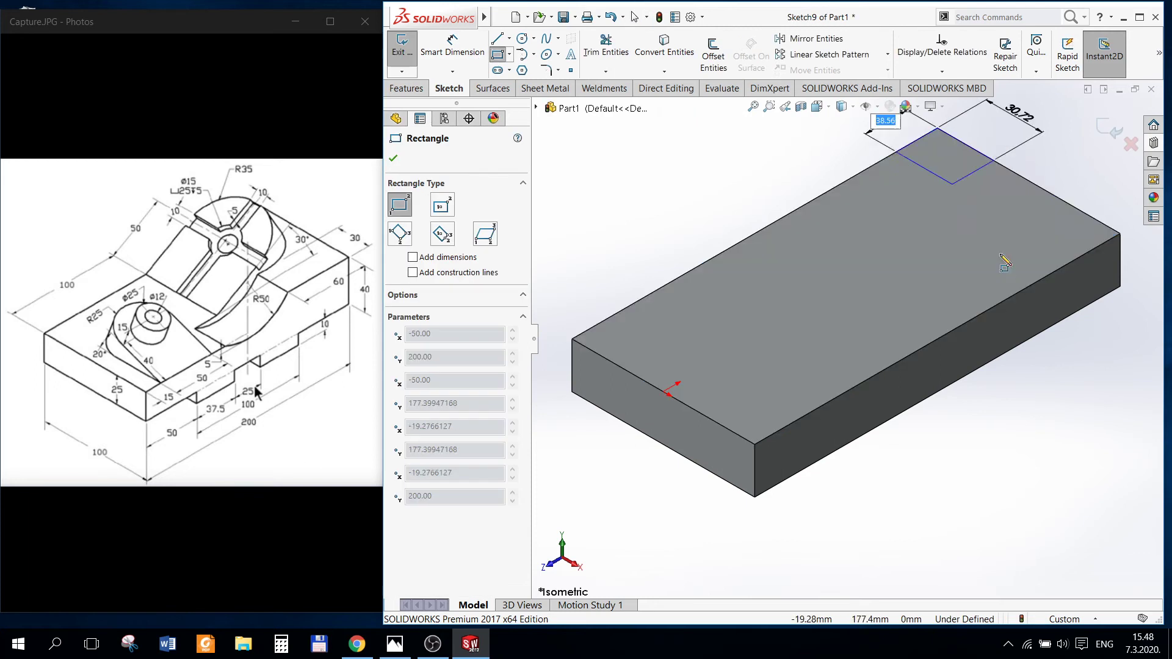
click(1016, 300)
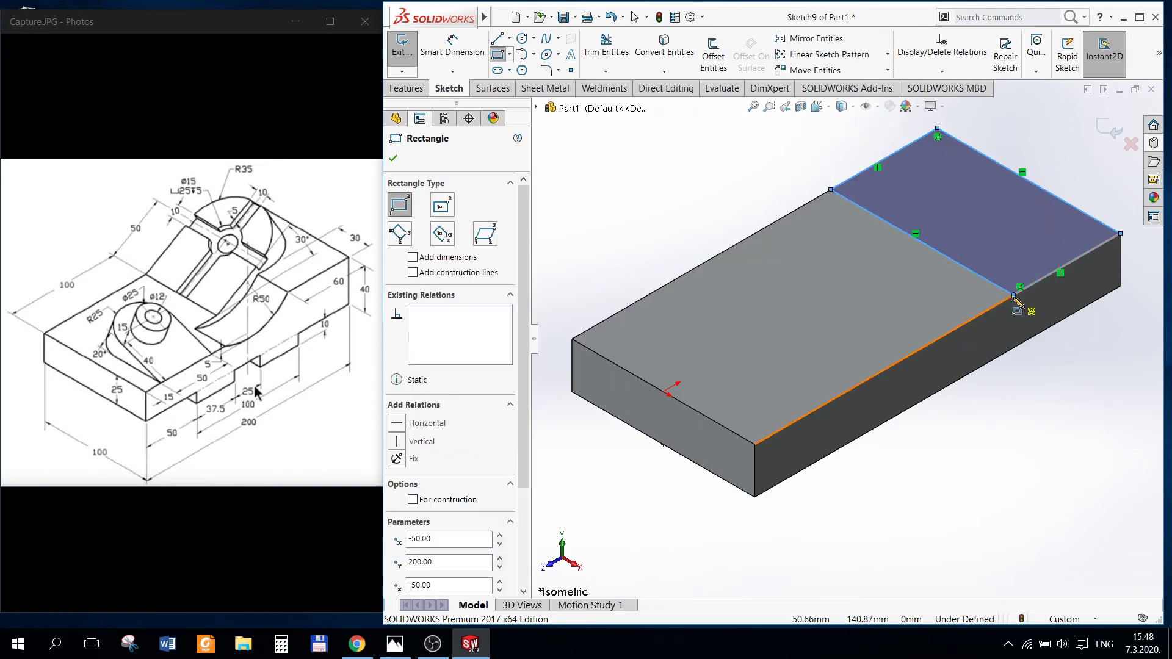
key(Escape)
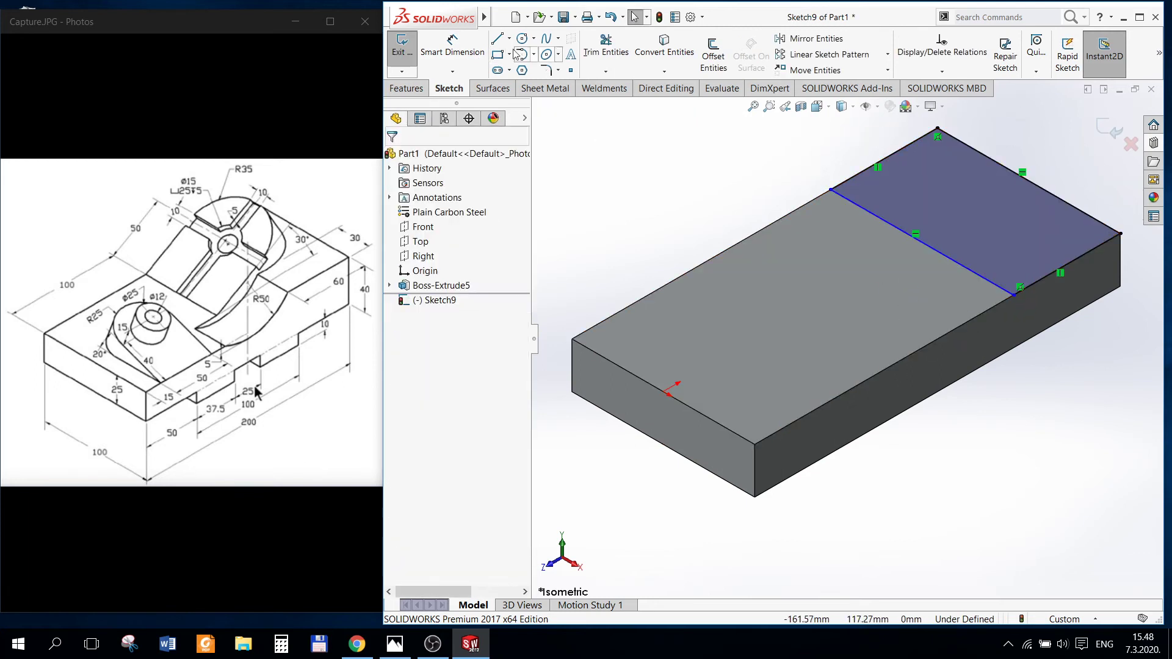
key(d)
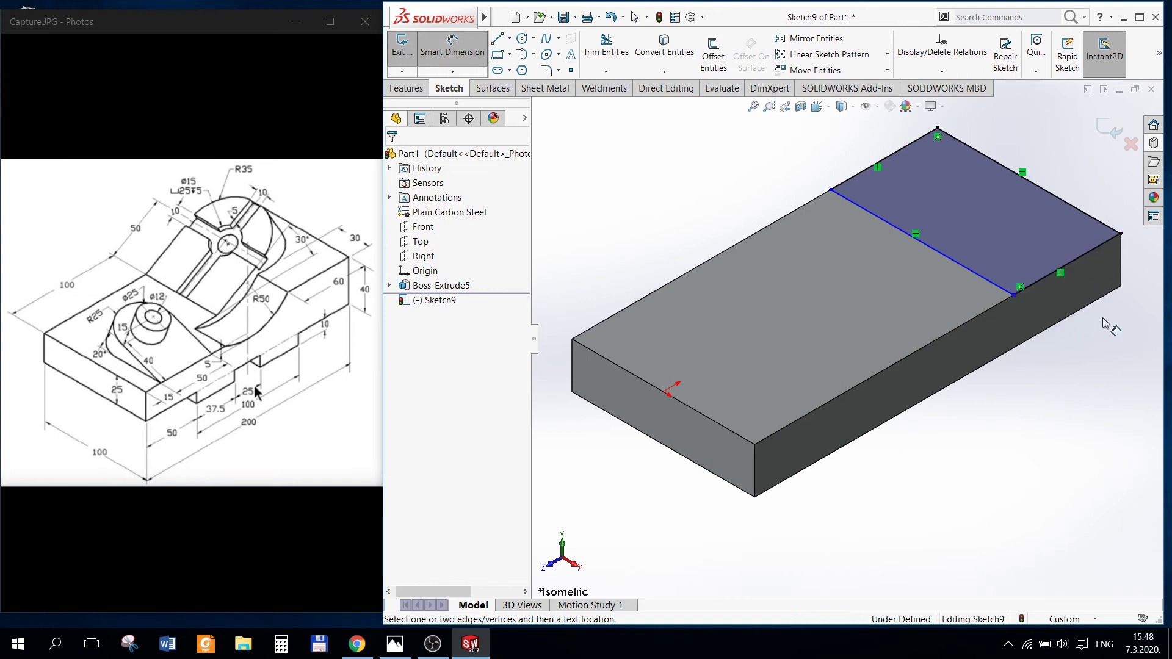
click(864, 177)
click(867, 122)
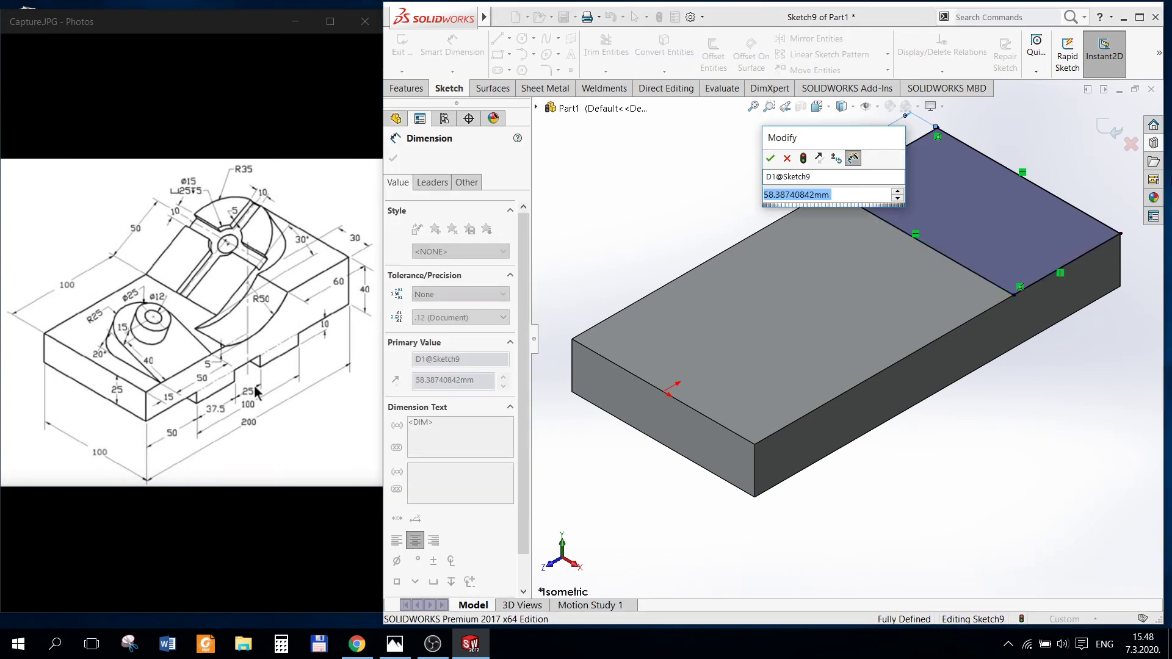
text(60)
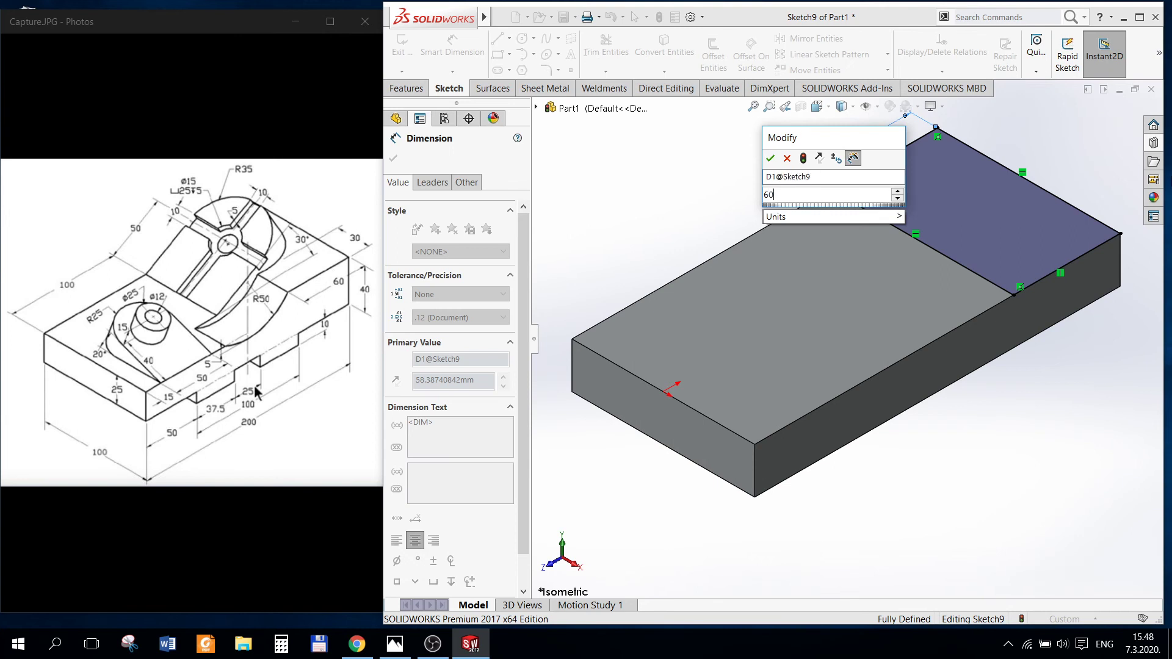
key(Return)
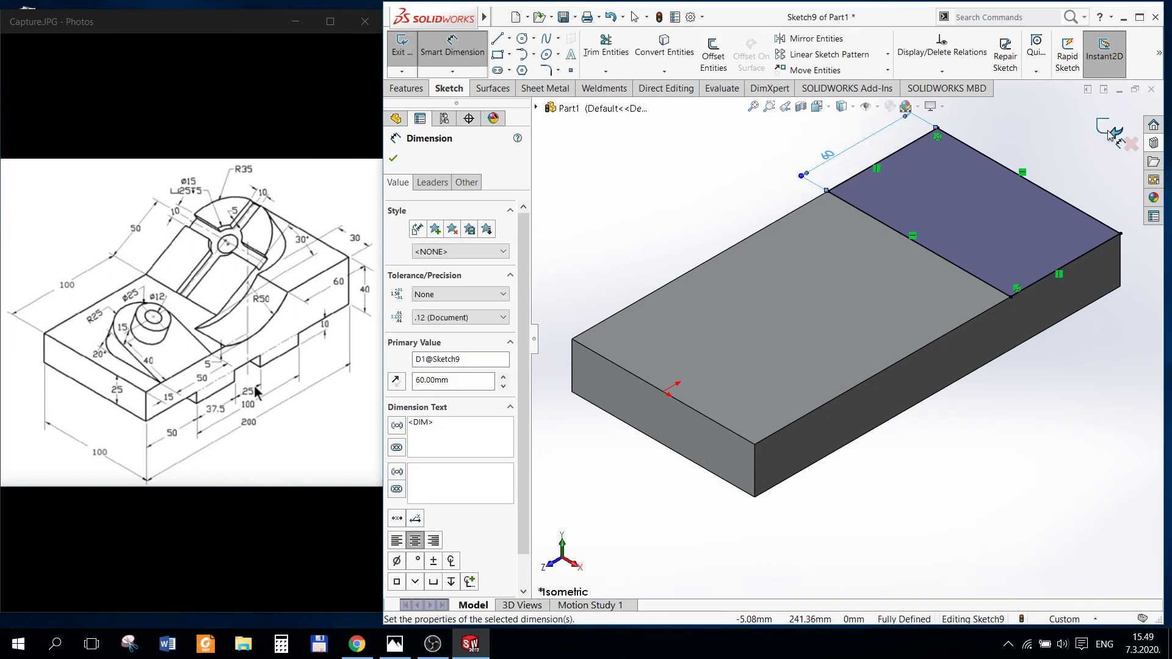
key(Escape)
Step: Extrude the 60 mm rectangle sketch 15 mm upward as the raised step
click(401, 48)
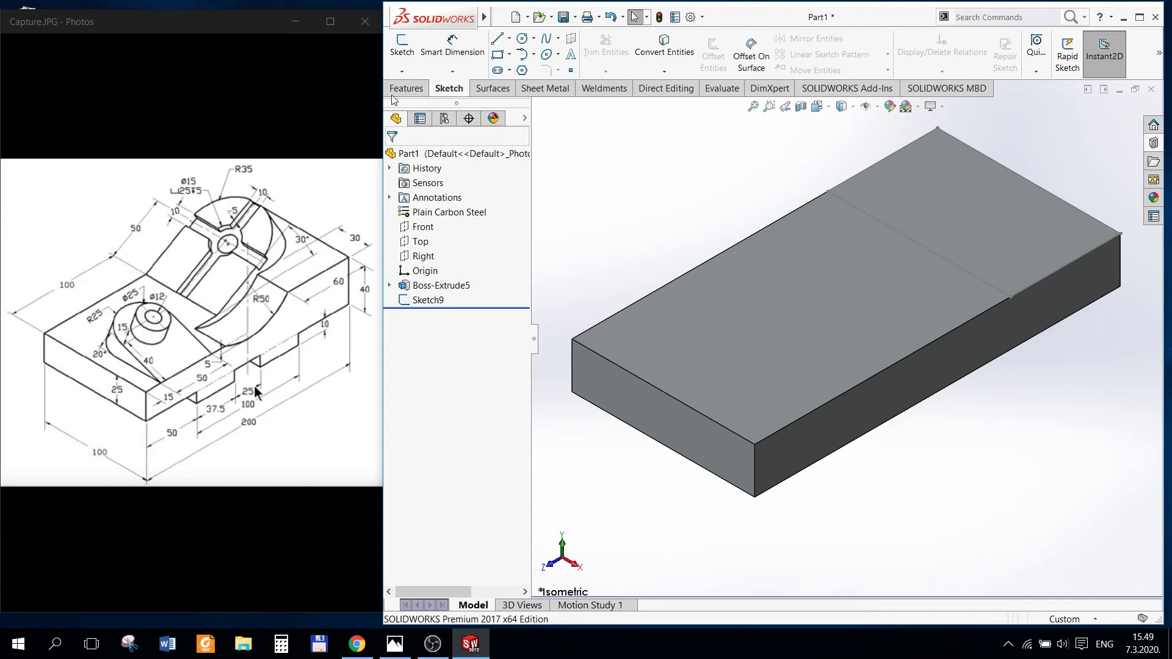
click(397, 89)
click(408, 52)
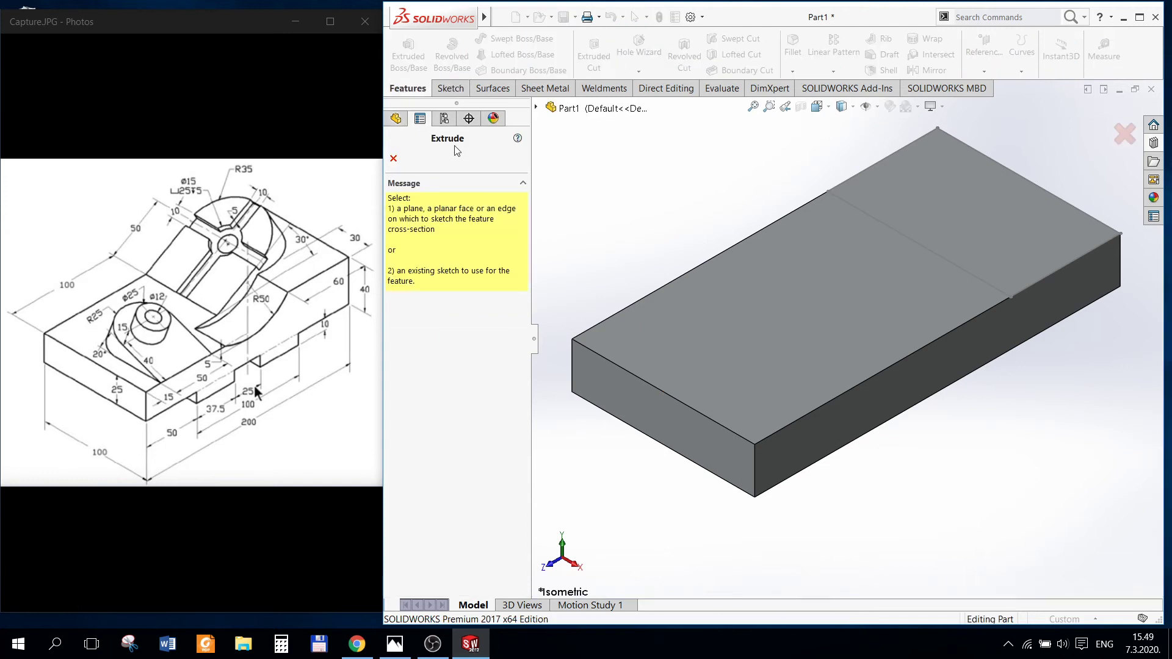
click(536, 108)
click(580, 255)
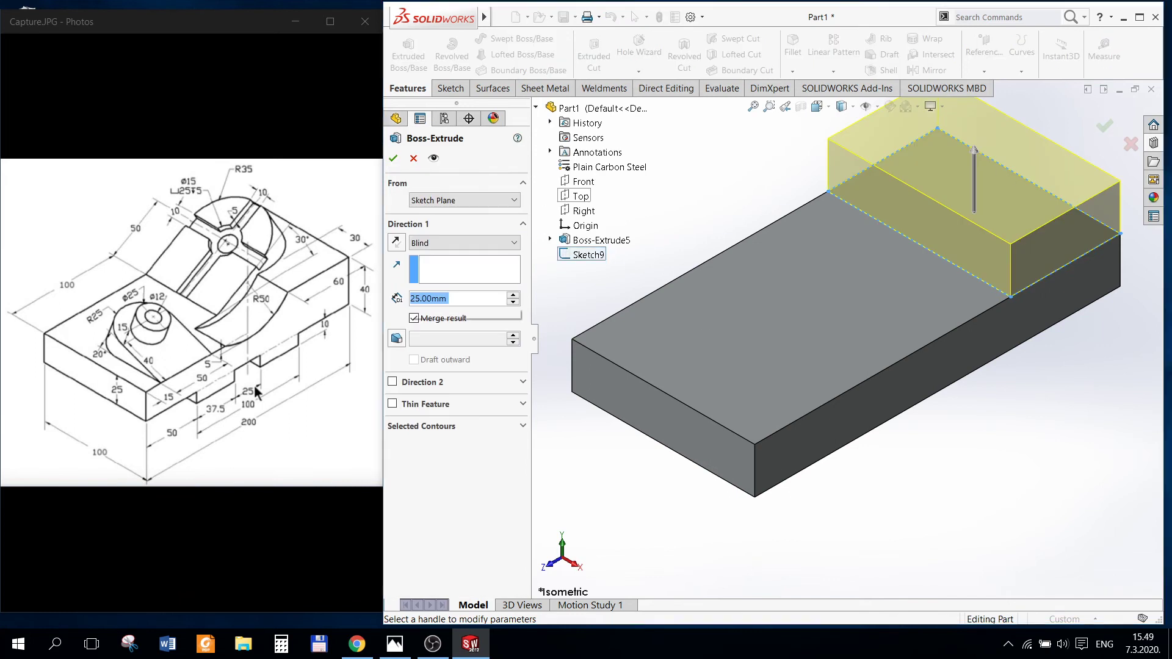
text(15)
key(Return)
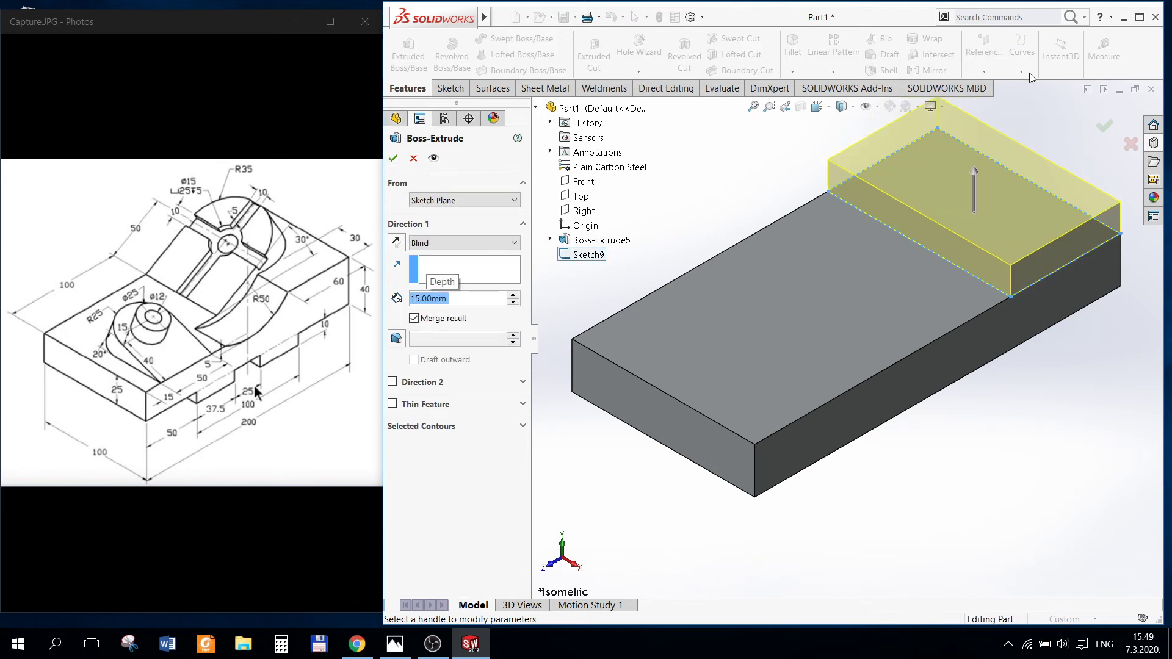
click(1102, 126)
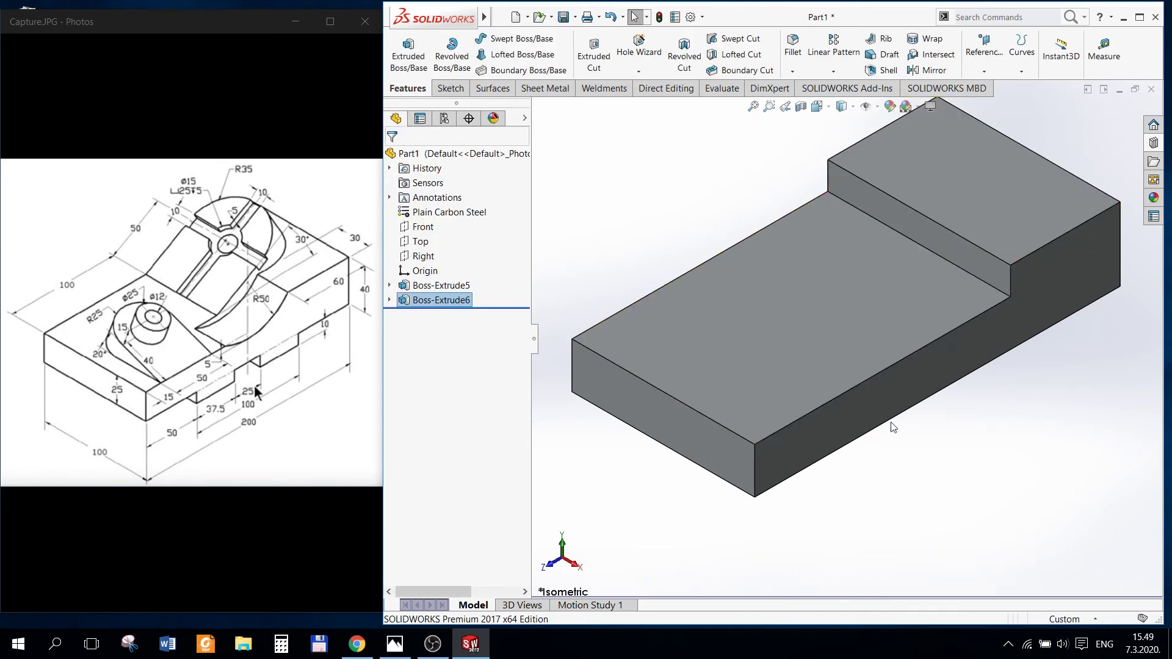
Step: Sketch two rectangles on the block's front face with equal short sides
right_click(860, 410)
click(889, 358)
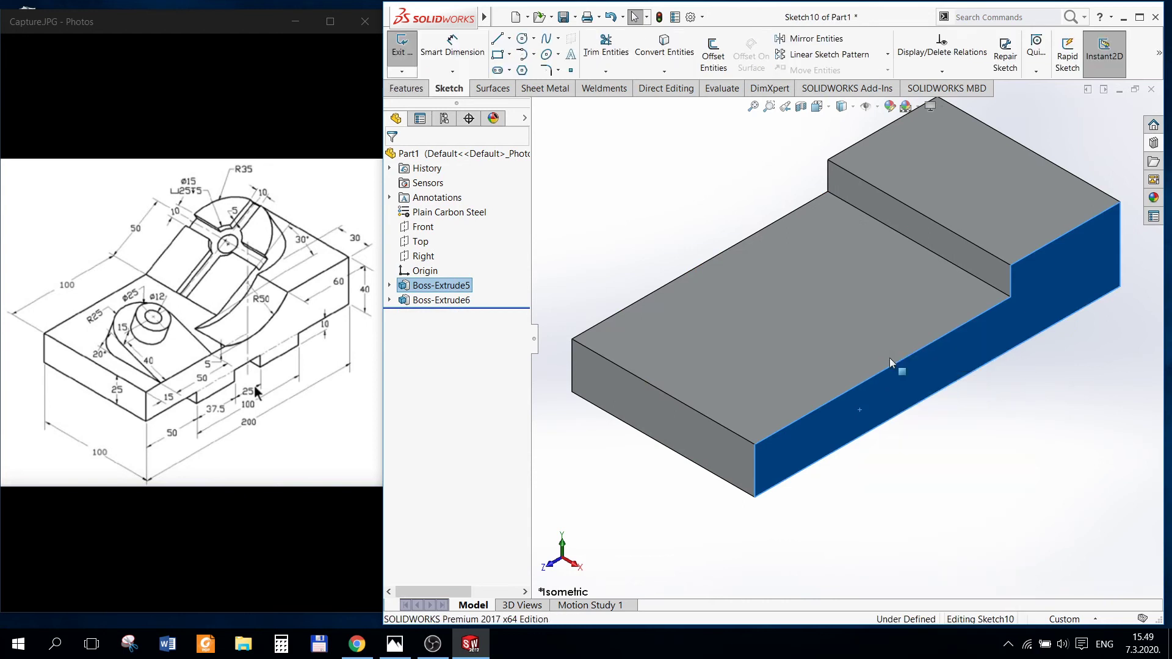
click(497, 54)
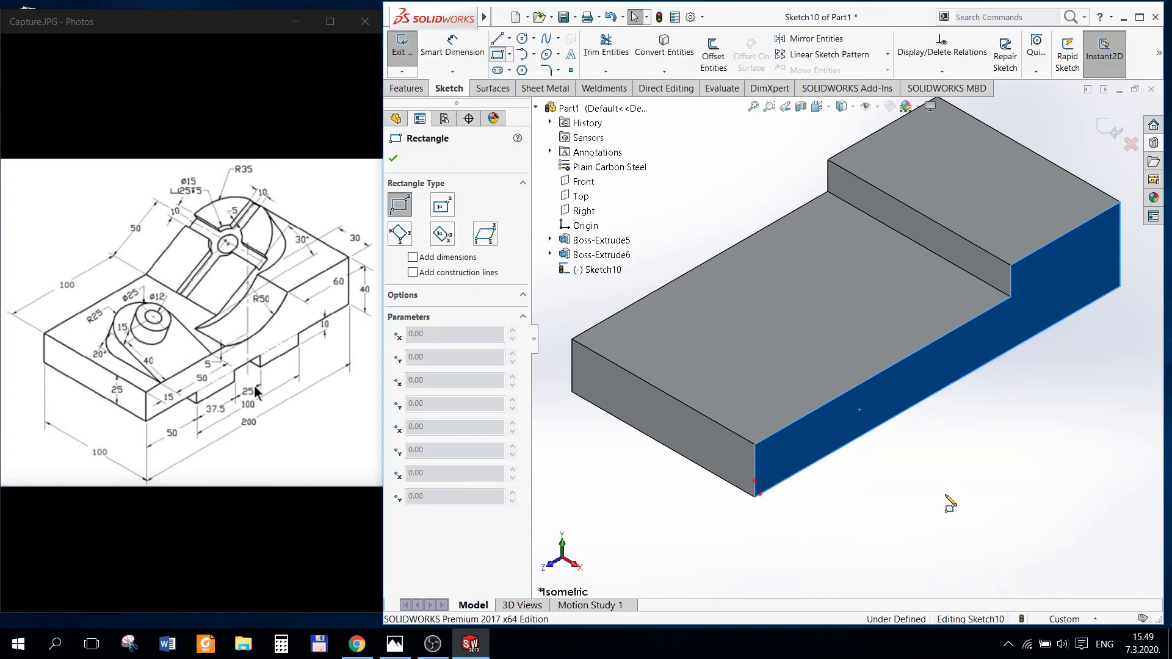
click(831, 453)
click(928, 438)
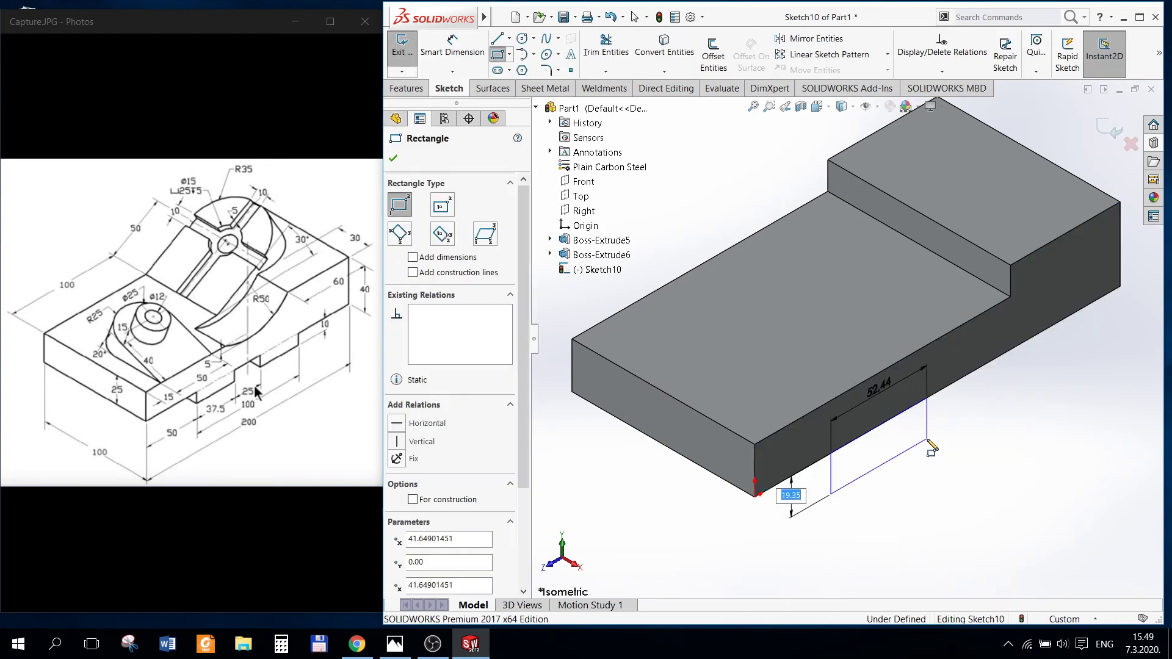
click(927, 399)
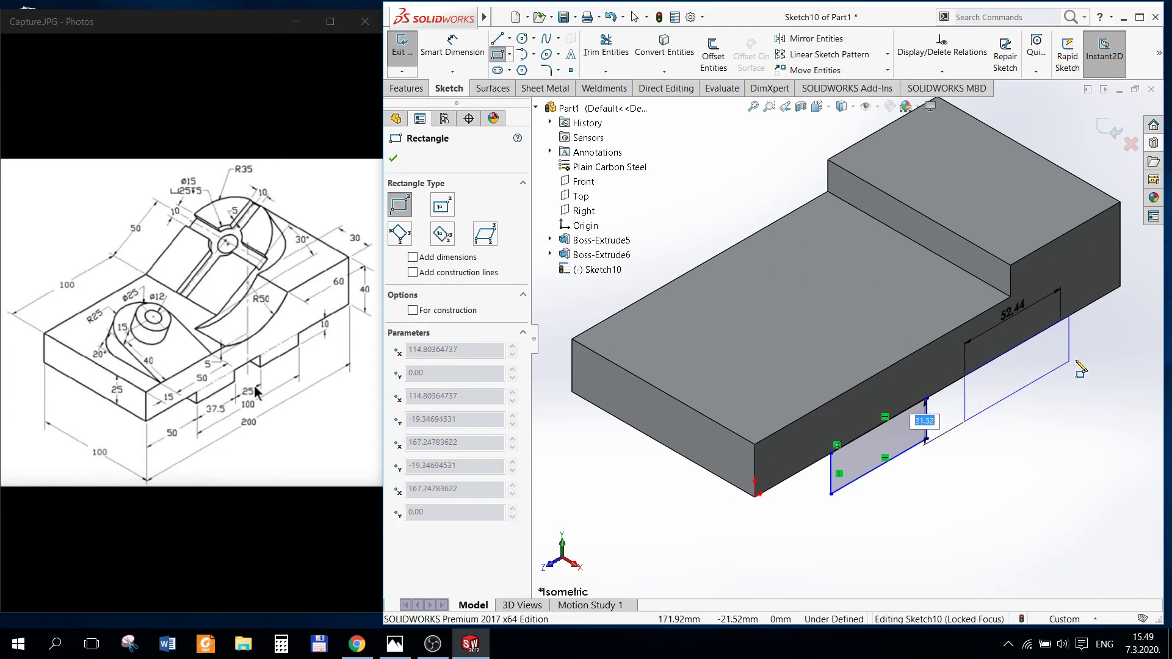
click(1103, 378)
key(Escape)
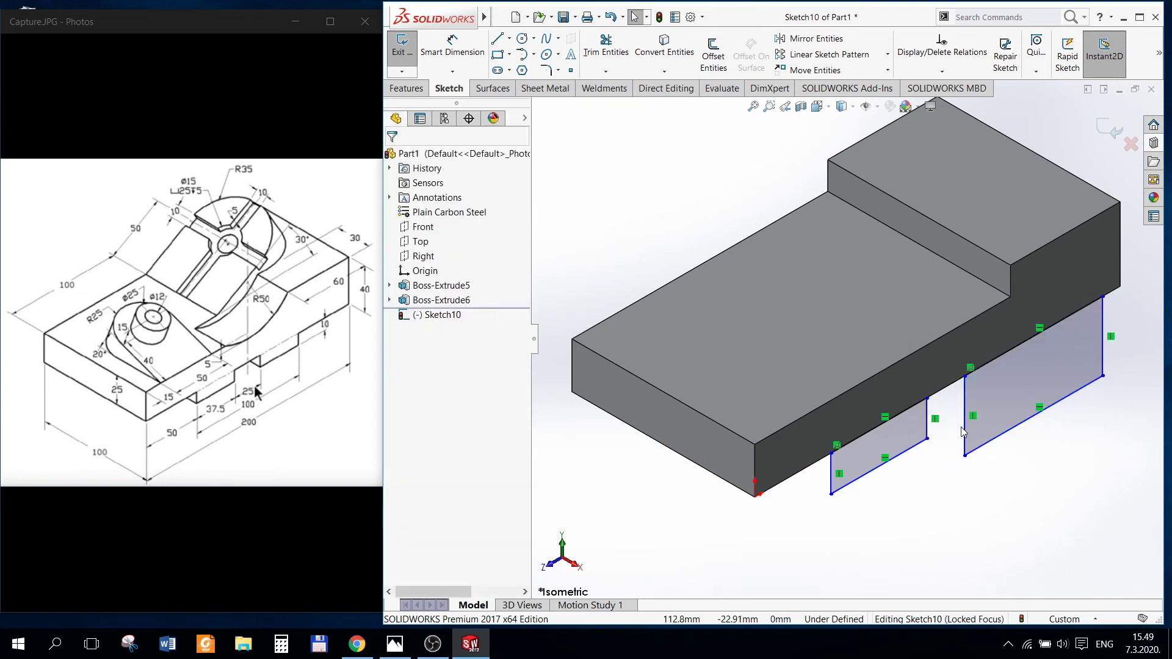
click(965, 430)
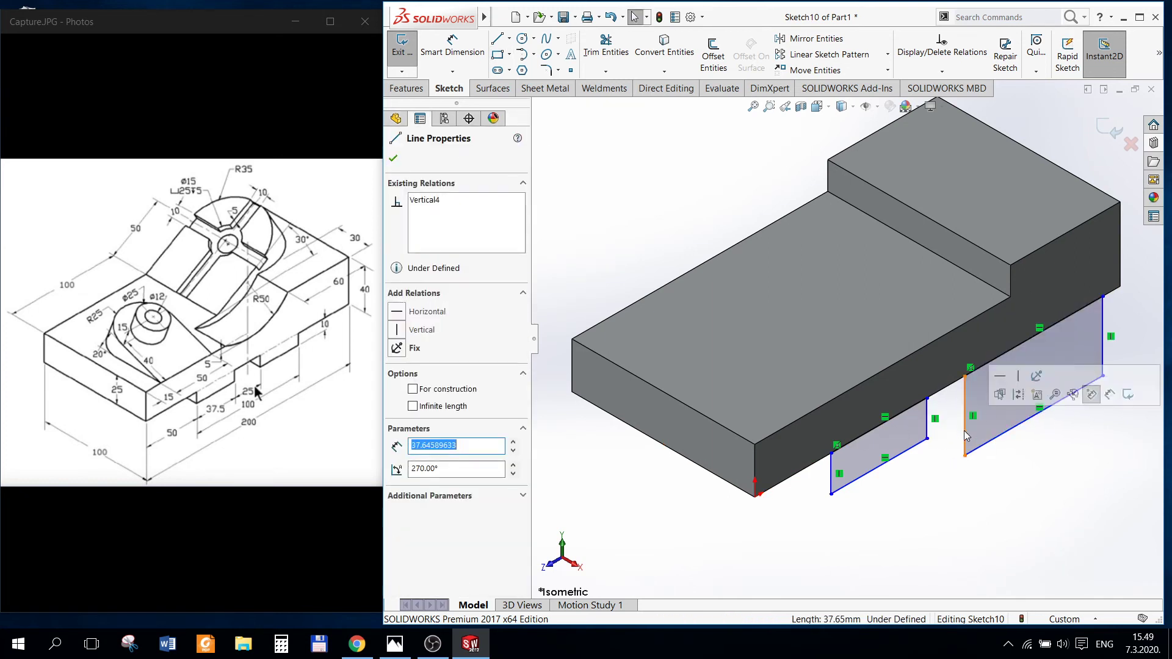
ctrl+click(832, 473)
click(397, 465)
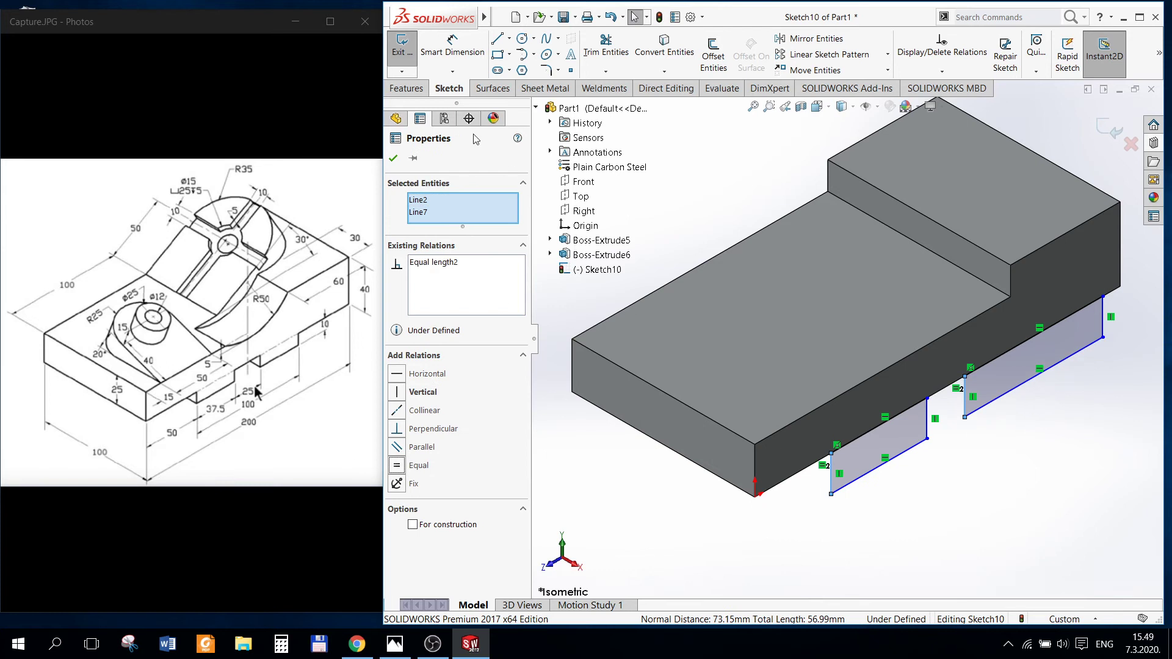
Step: Dimension the rectangles 10 mm tall, offset 50 mm from the block end
click(453, 49)
click(828, 475)
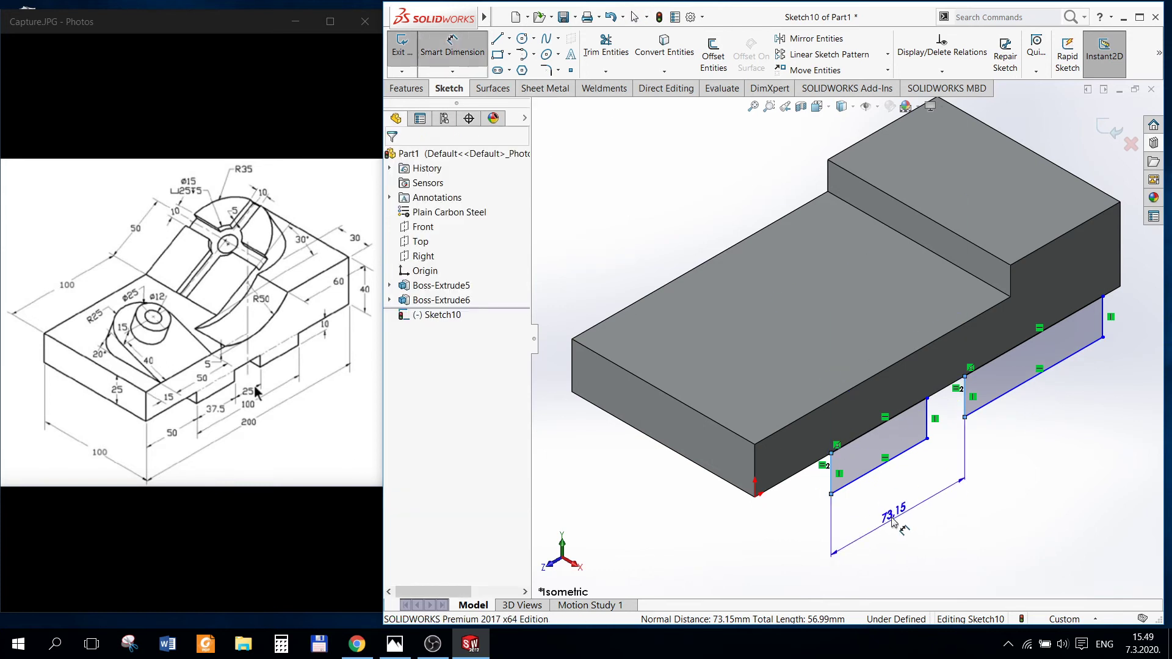
key(Escape)
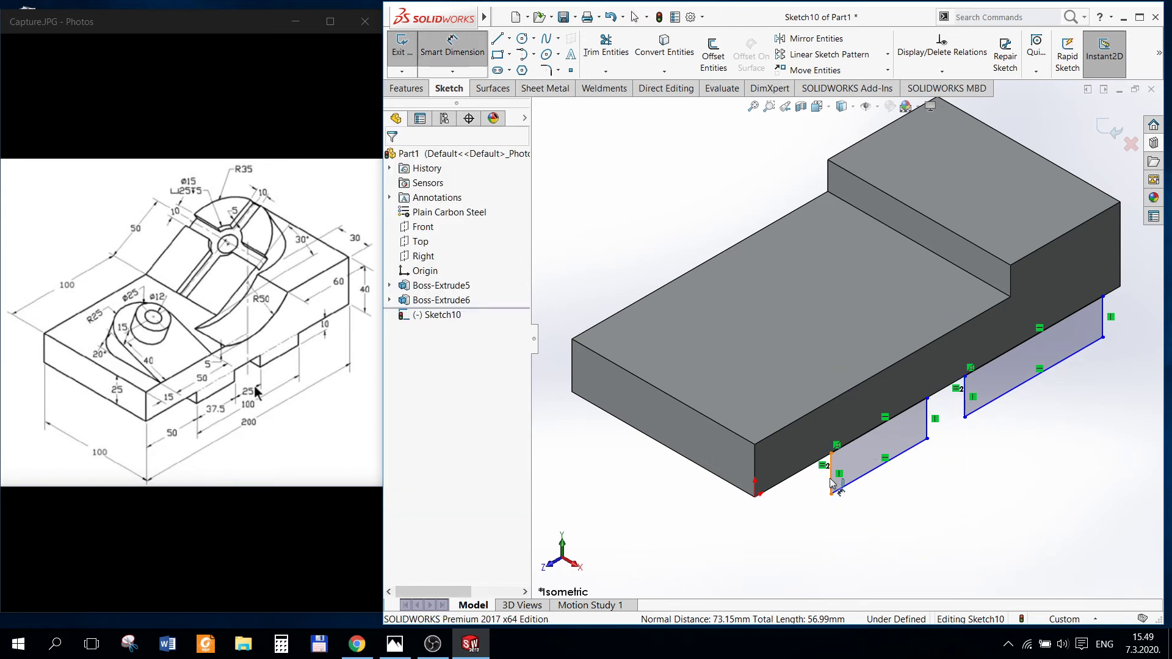
click(832, 482)
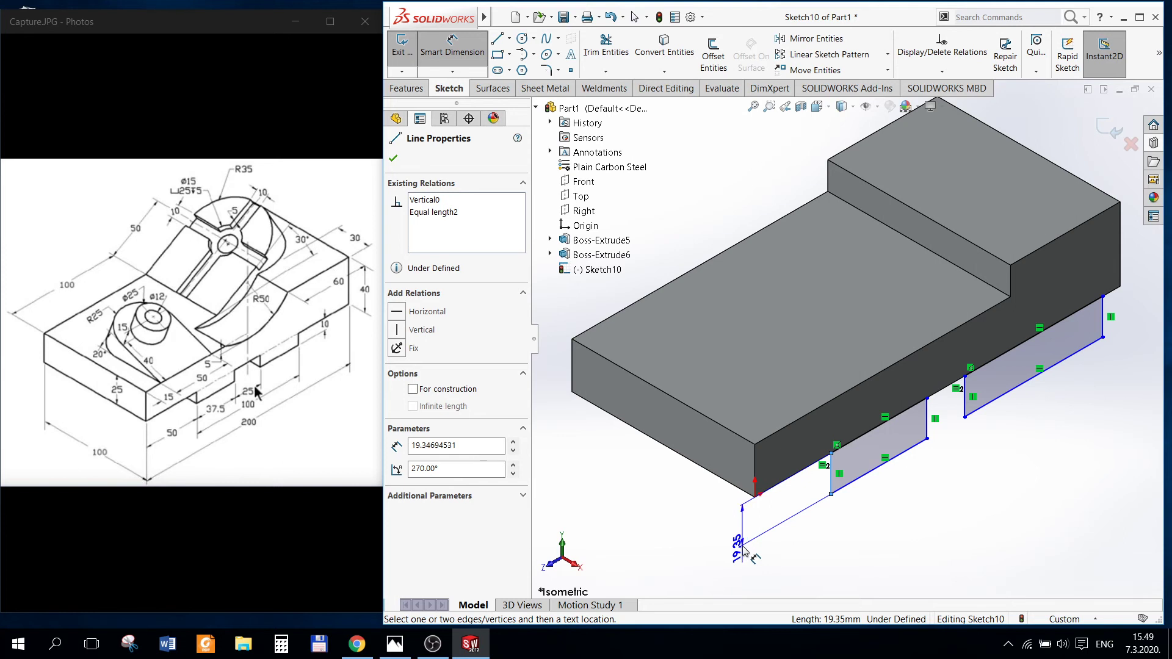
click(744, 549)
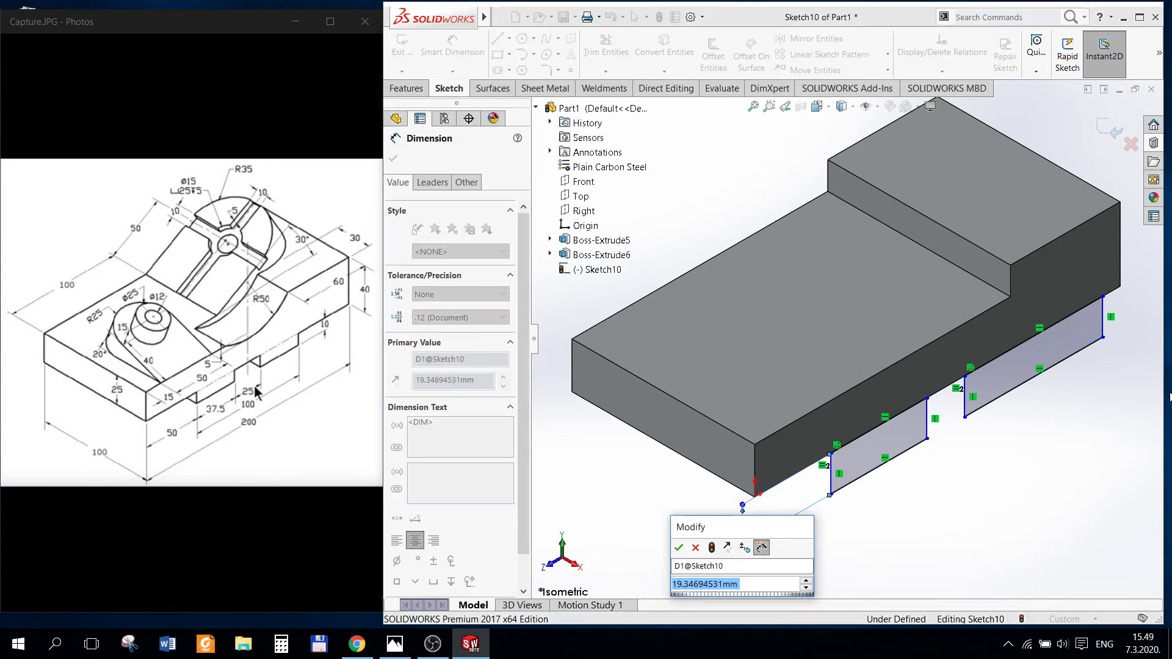
text(10)
key(Return)
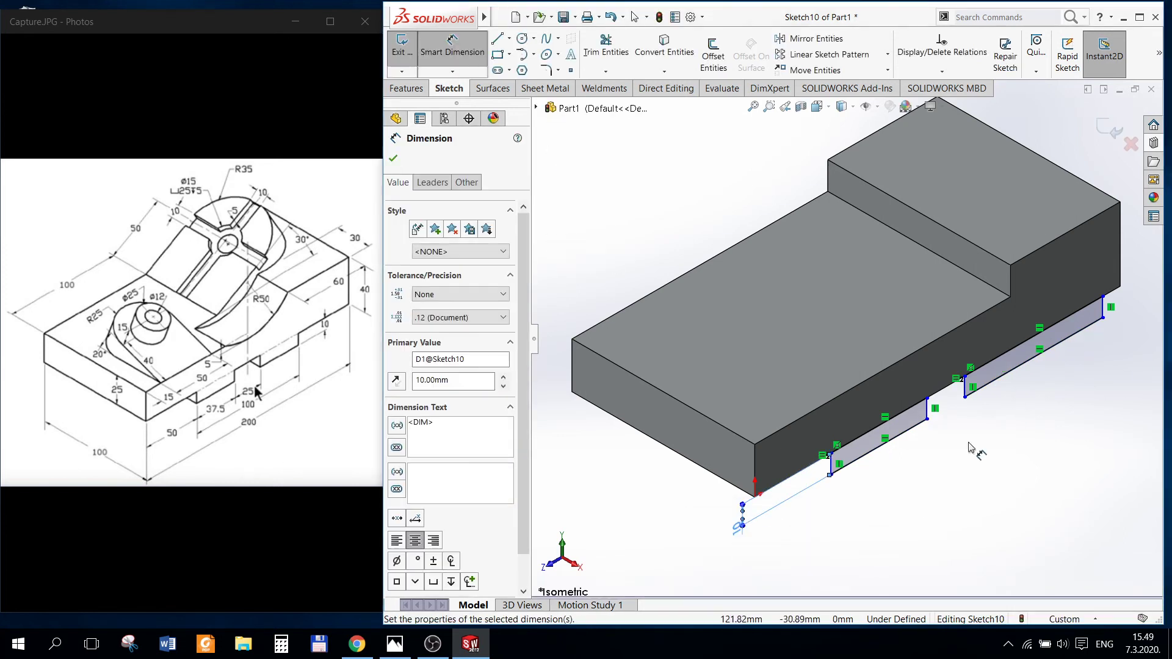
click(832, 469)
click(755, 467)
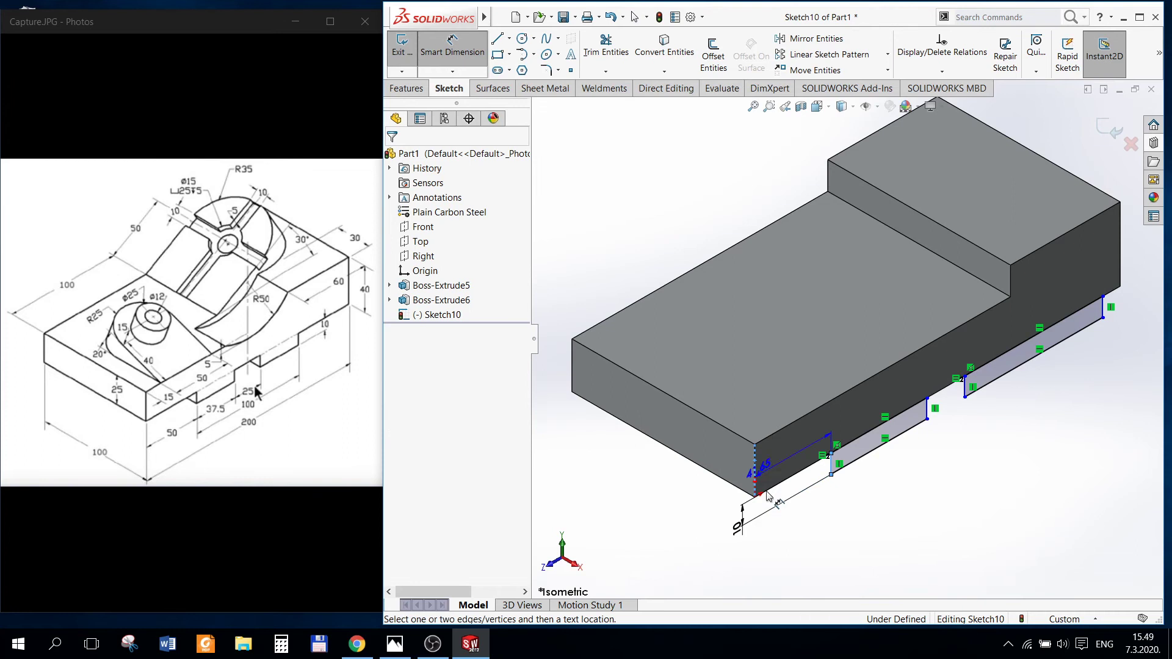
click(797, 543)
text(50)
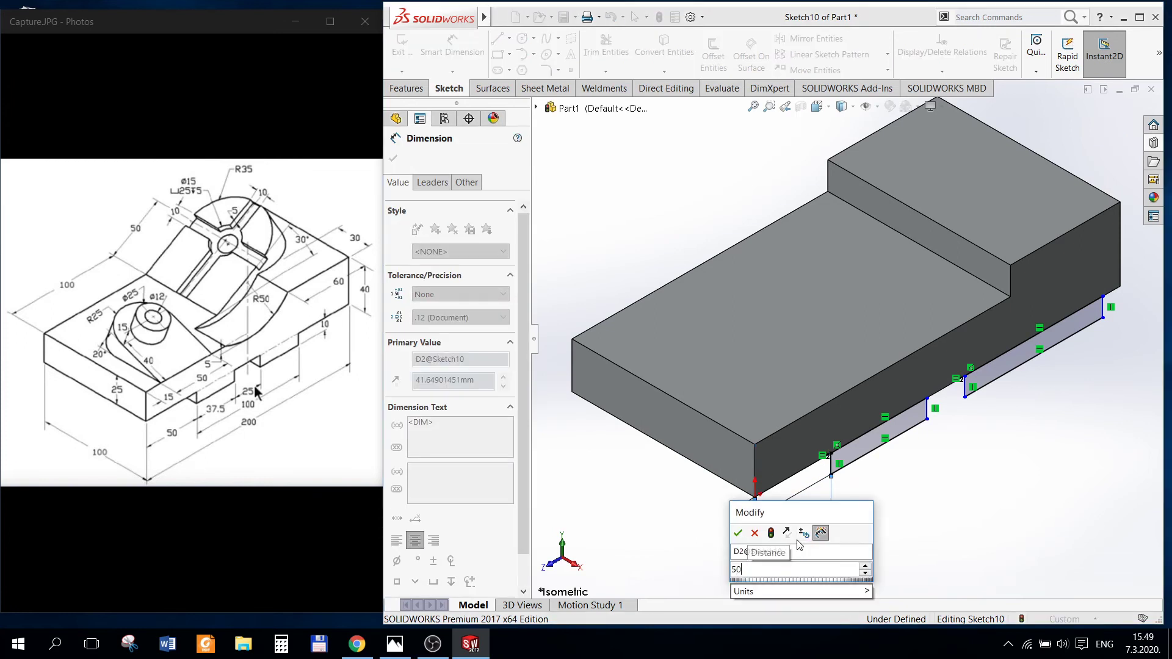
key(Return)
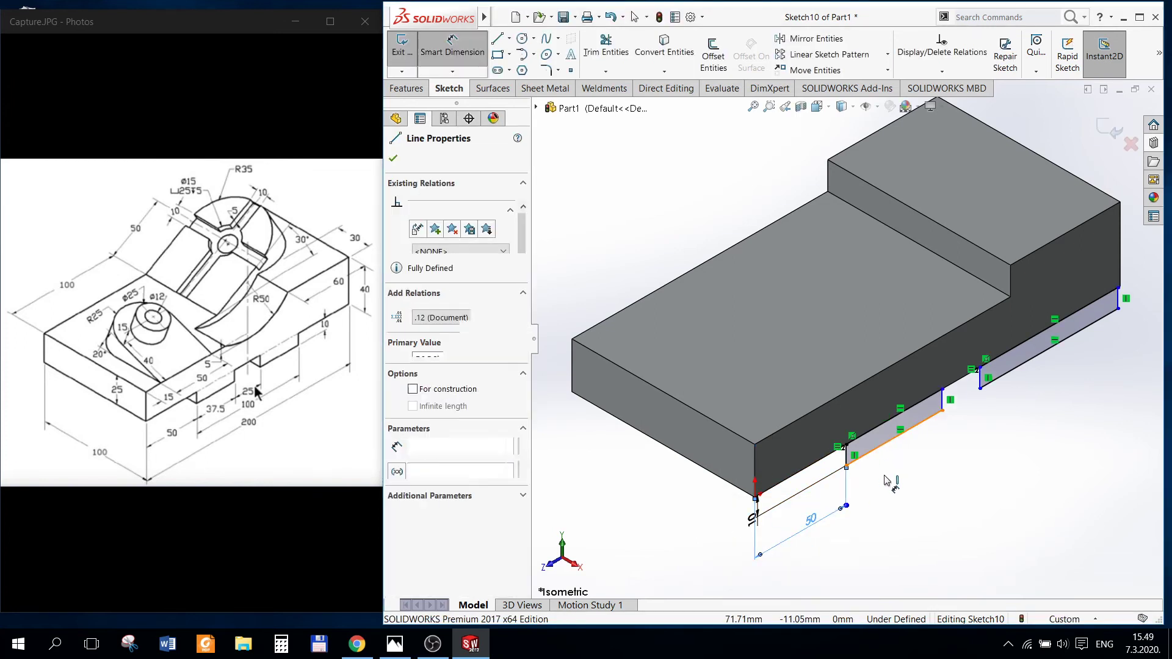
Step: Add the 37.5 mm rectangle width, 25 mm gap and 100 mm overall span dimensions
click(894, 439)
click(873, 488)
text(3)
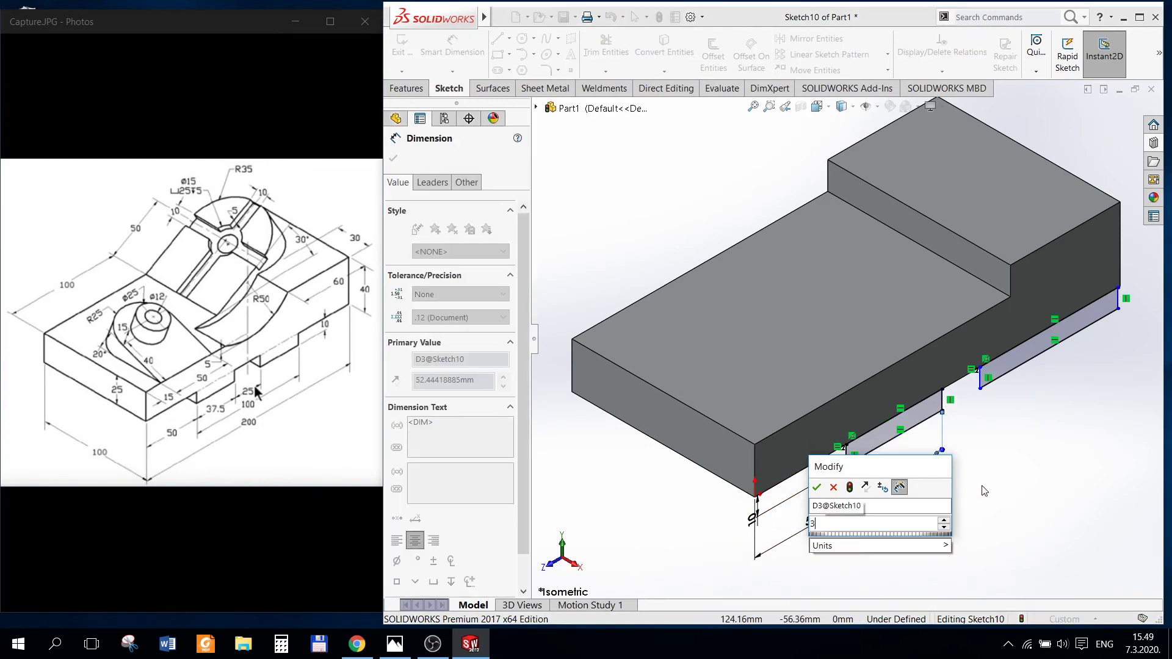
text(7.5)
key(Return)
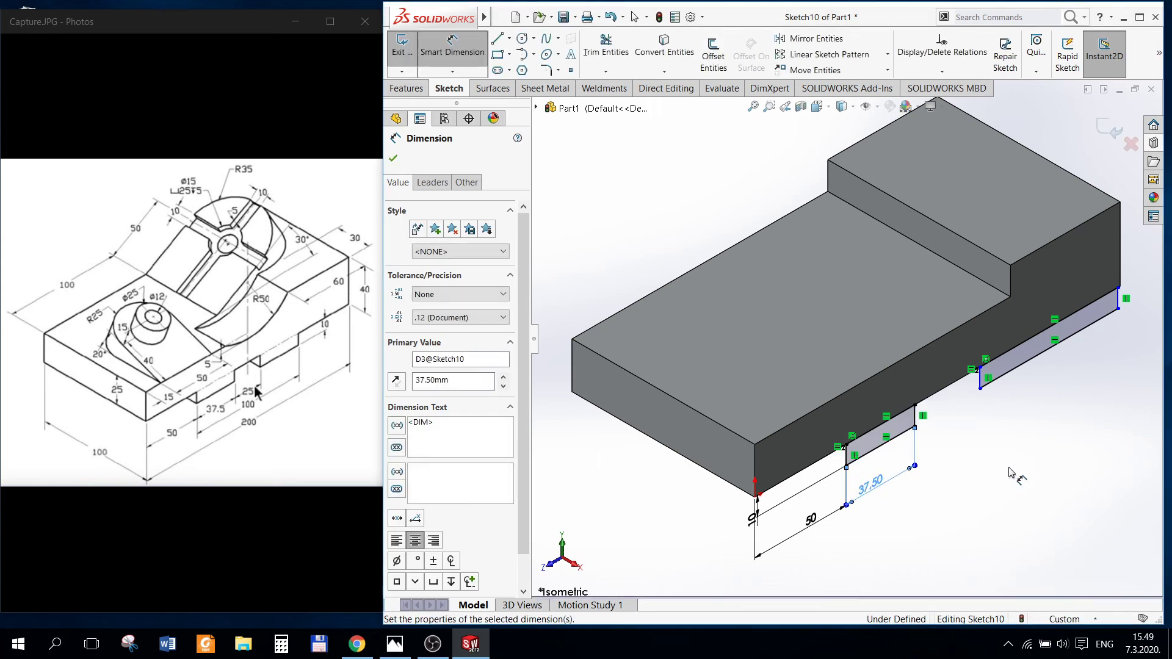
click(980, 386)
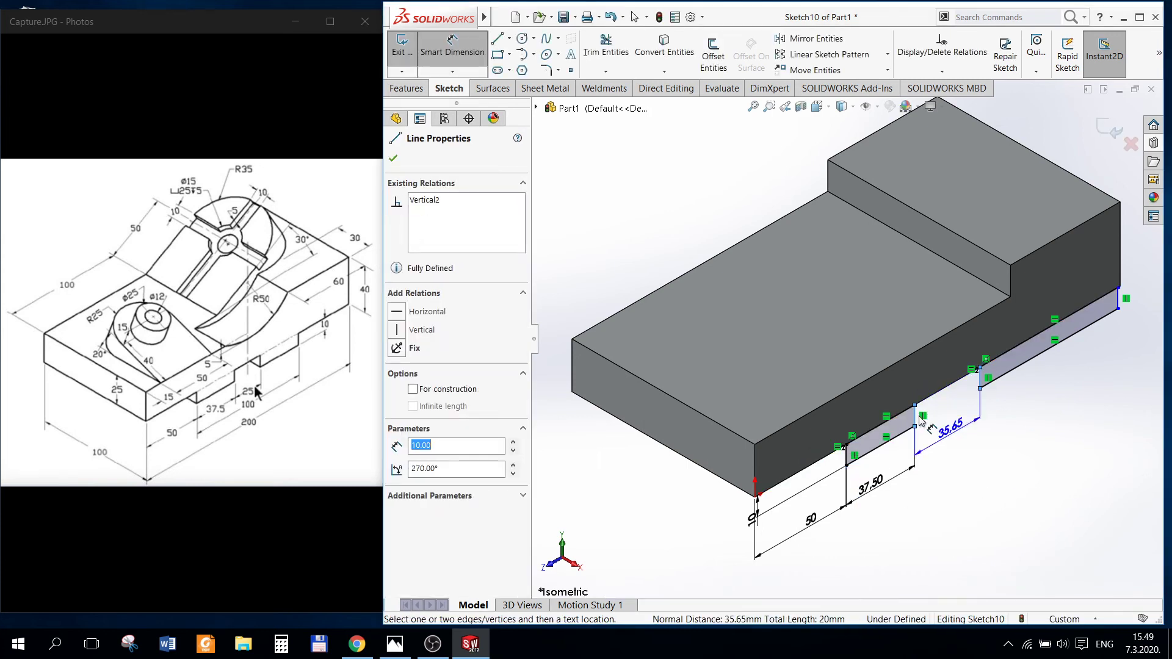
click(967, 445)
text(25)
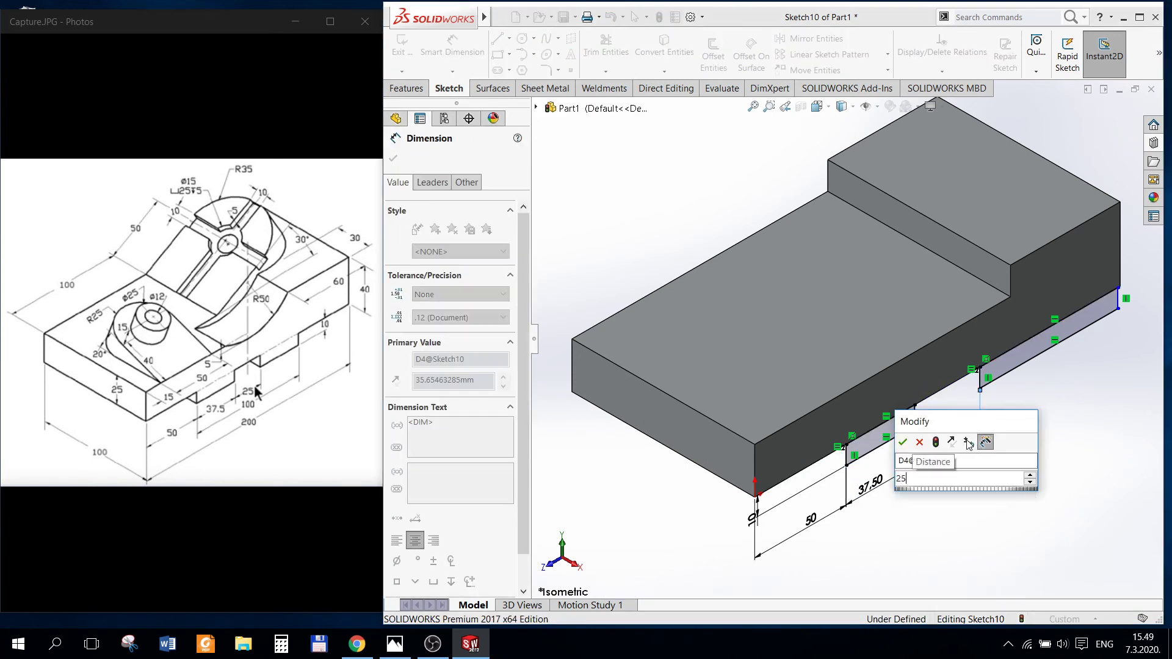
key(Return)
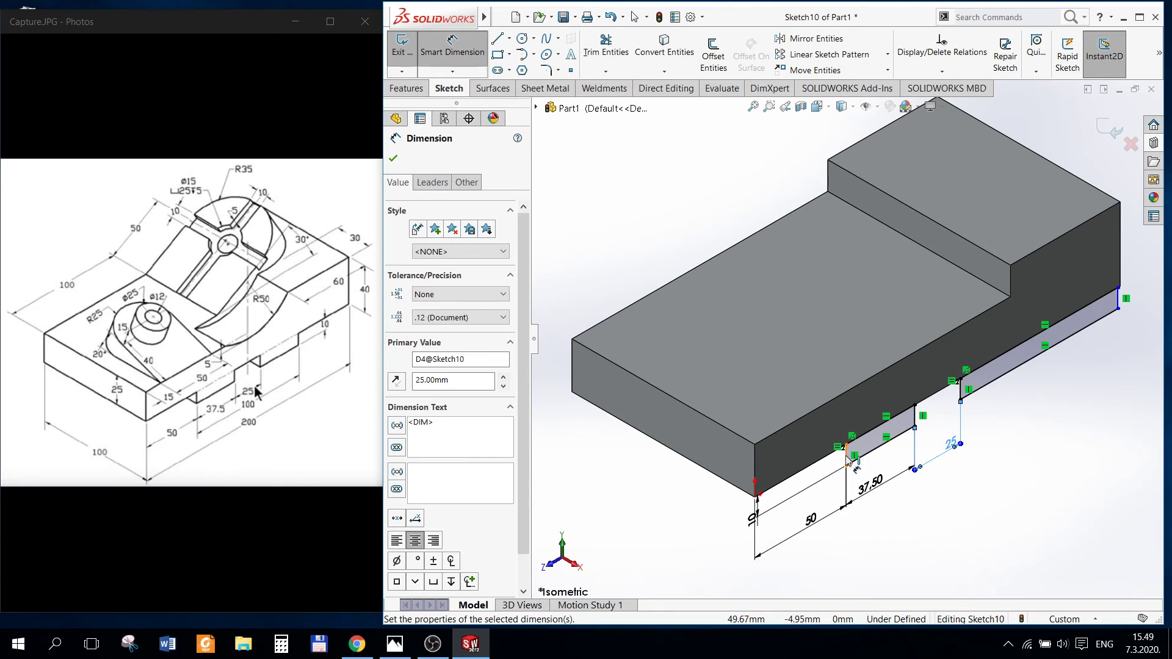
click(846, 459)
click(1122, 298)
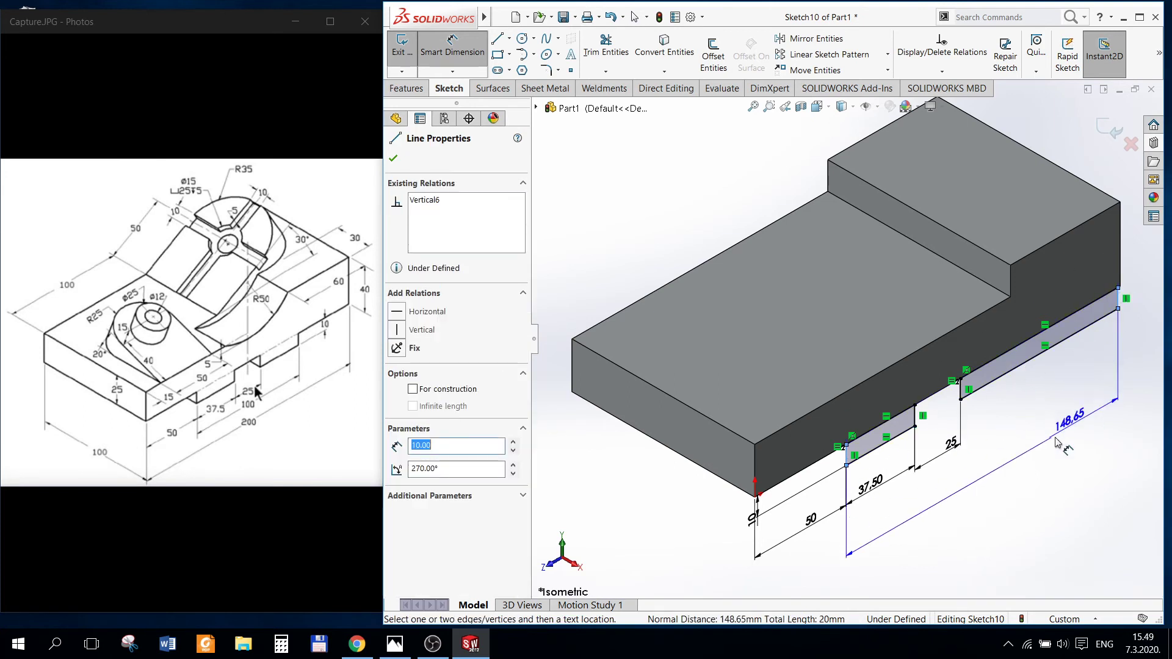
click(1074, 415)
text(100)
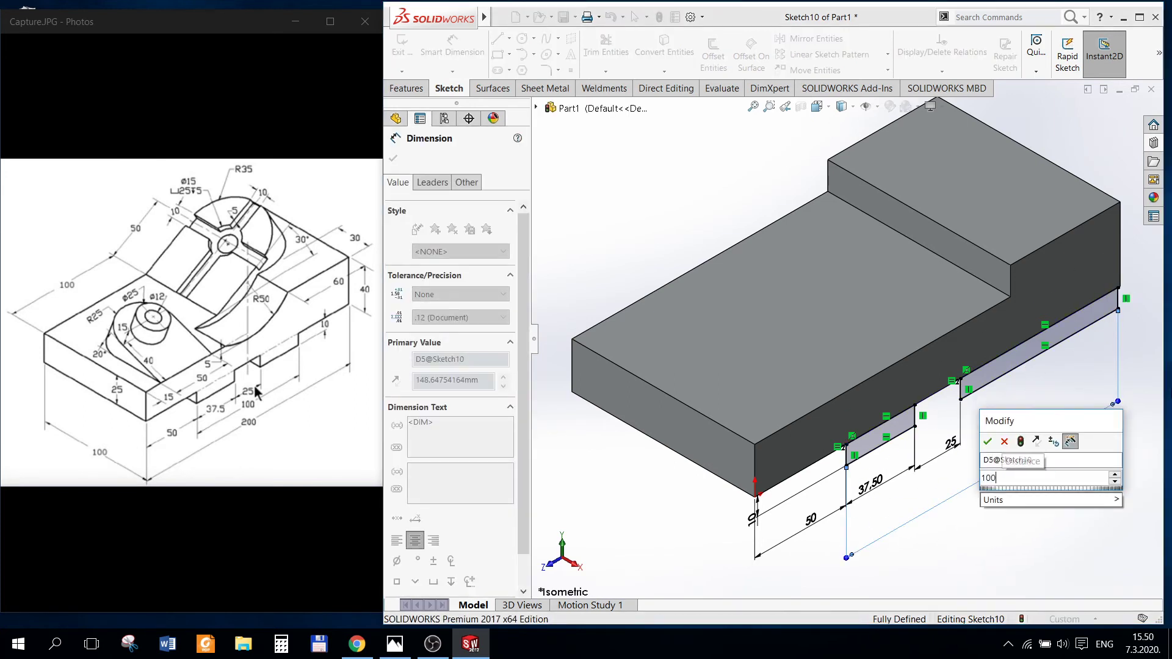
key(Return)
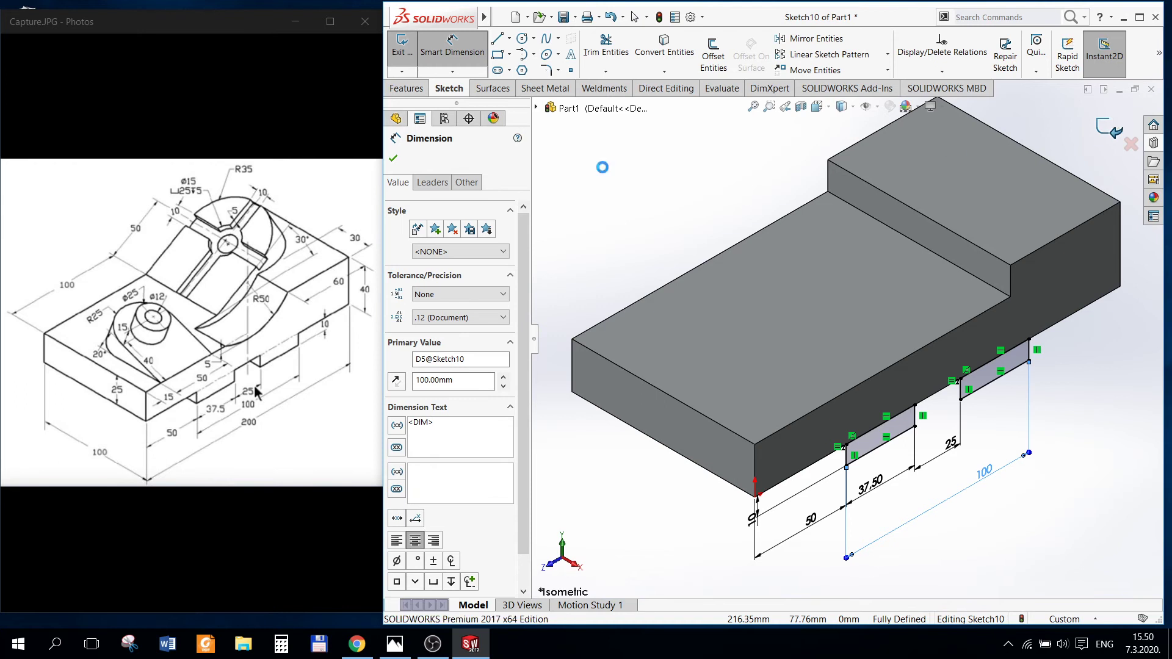
key(Escape)
Step: Extrude both rectangles reversed, Up To Surface on the block's far side face
click(403, 52)
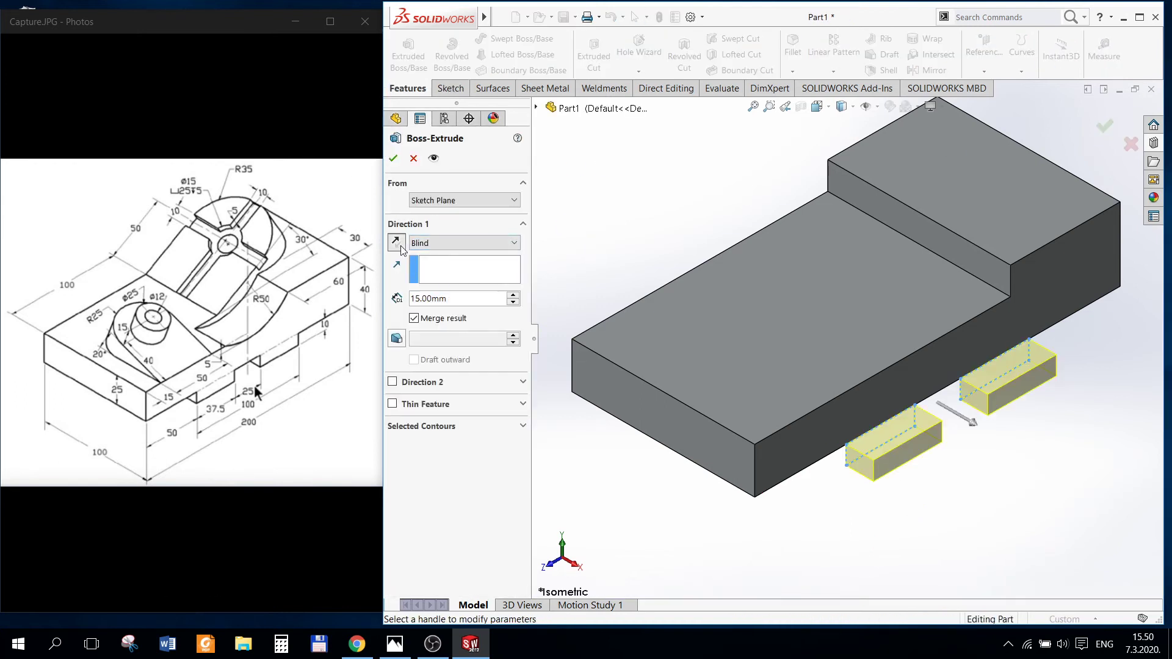
click(397, 243)
middle_drag(610, 274, 729, 288)
click(455, 244)
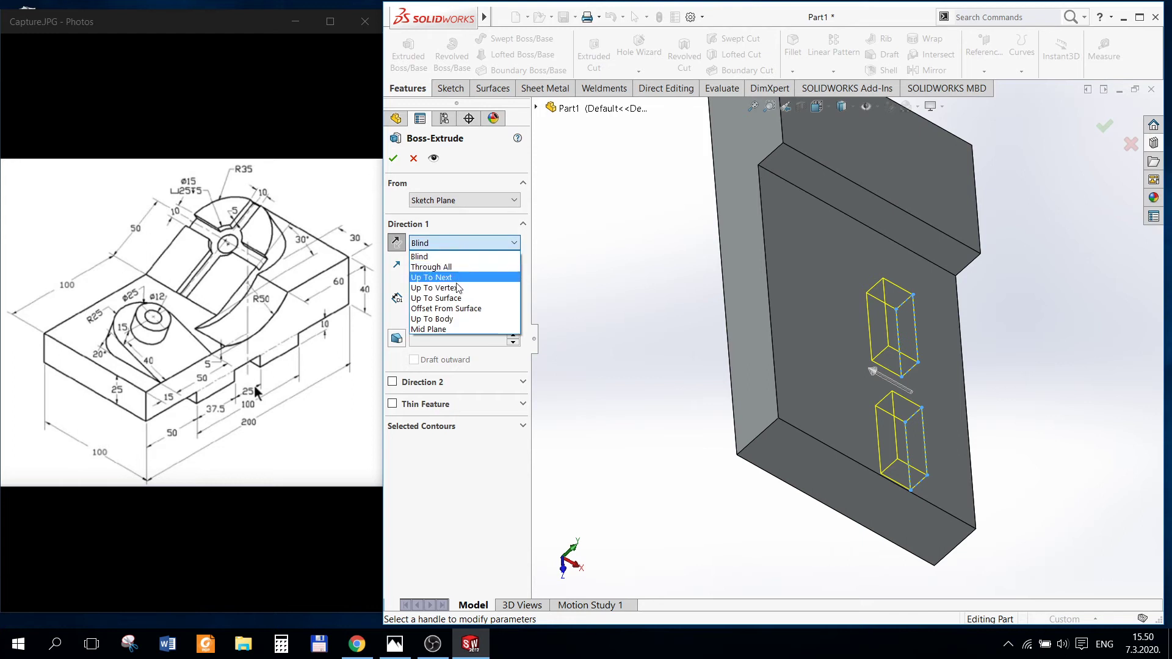
click(452, 298)
click(751, 319)
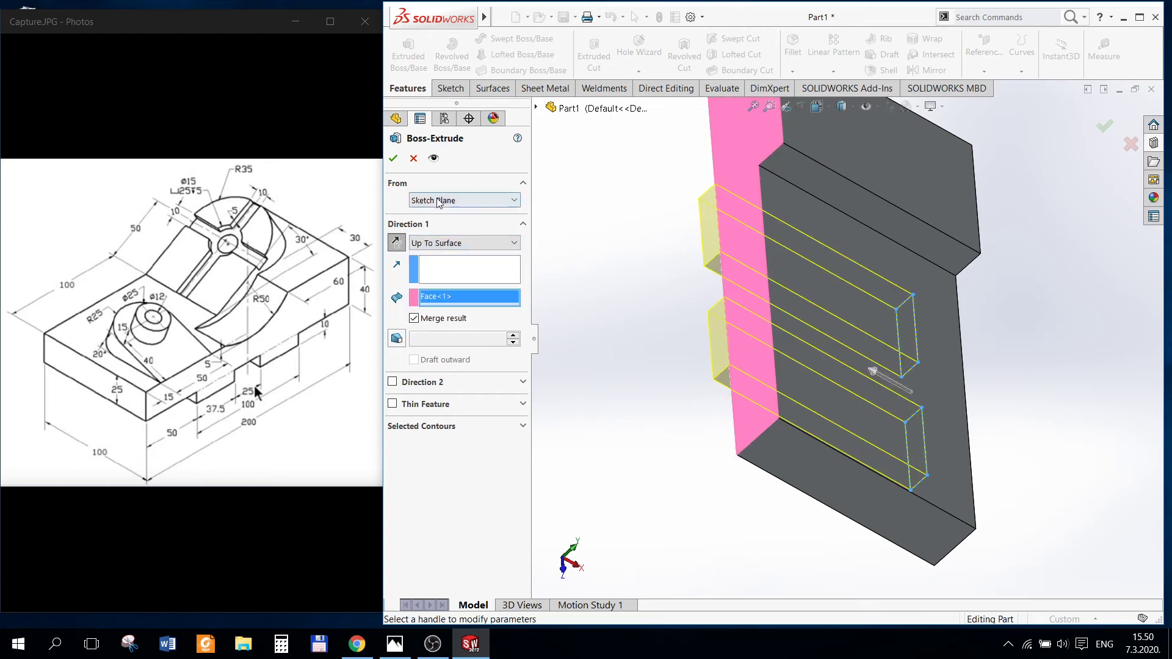
click(393, 158)
mouse_move(1077, 190)
middle_down()
mouse_move(1049, 309)
mouse_move(1010, 365)
mouse_move(927, 344)
middle_up()
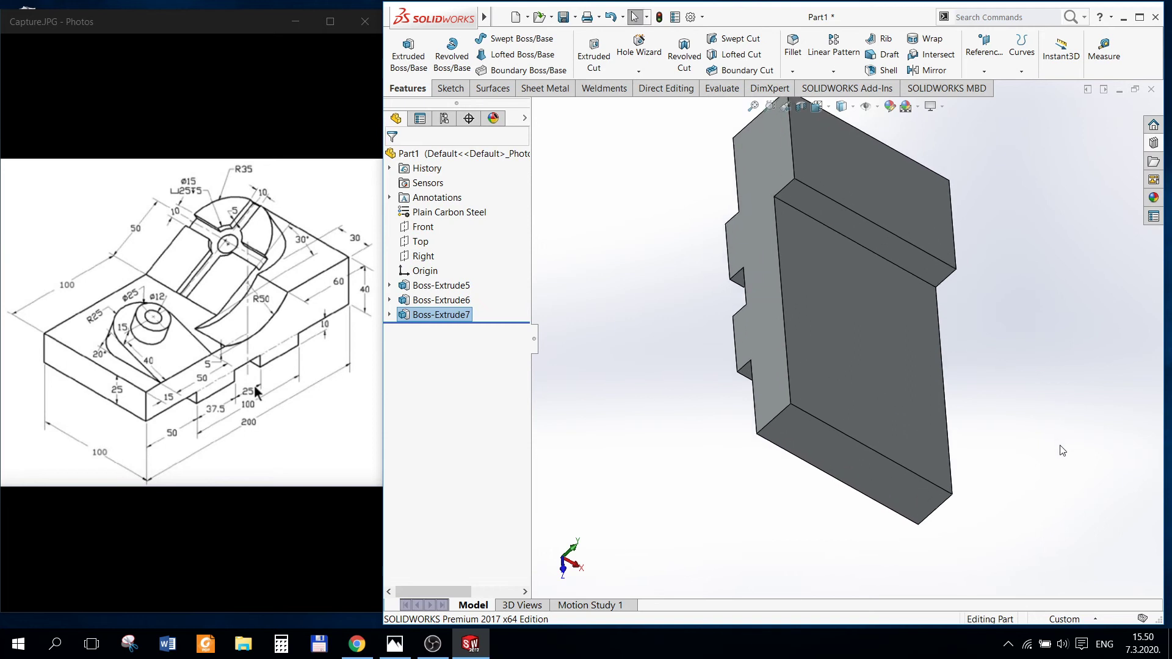
key(ctrl+7)
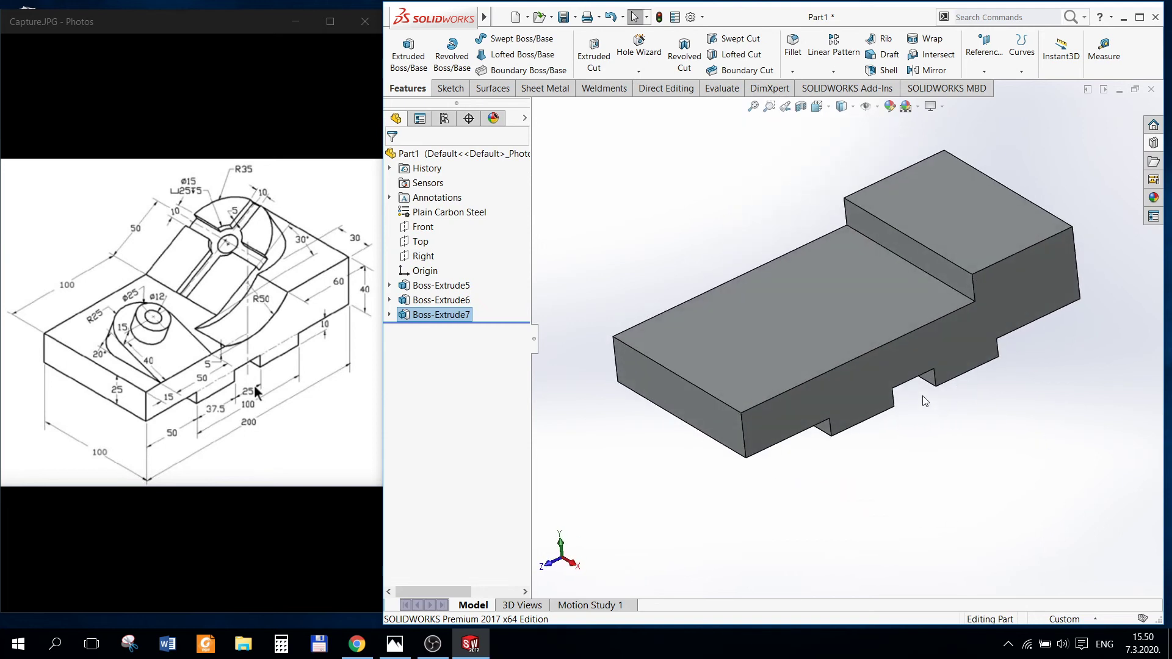
Step: Create Plane3 at 20° to the lower step's top face about its front edge
click(778, 343)
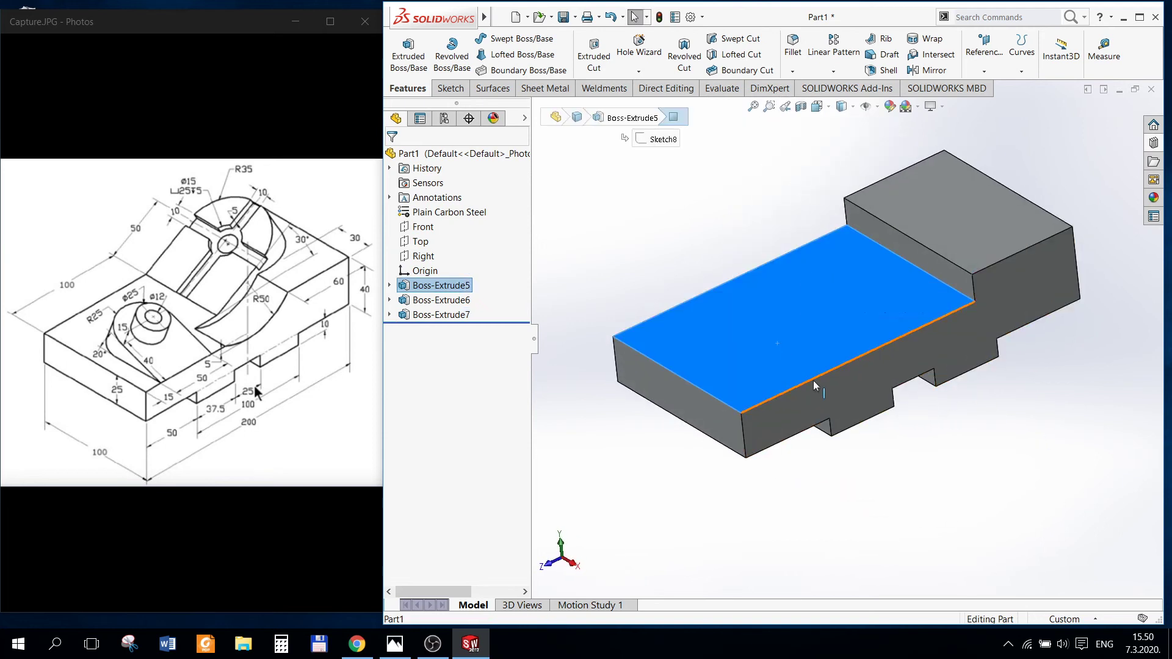
click(993, 50)
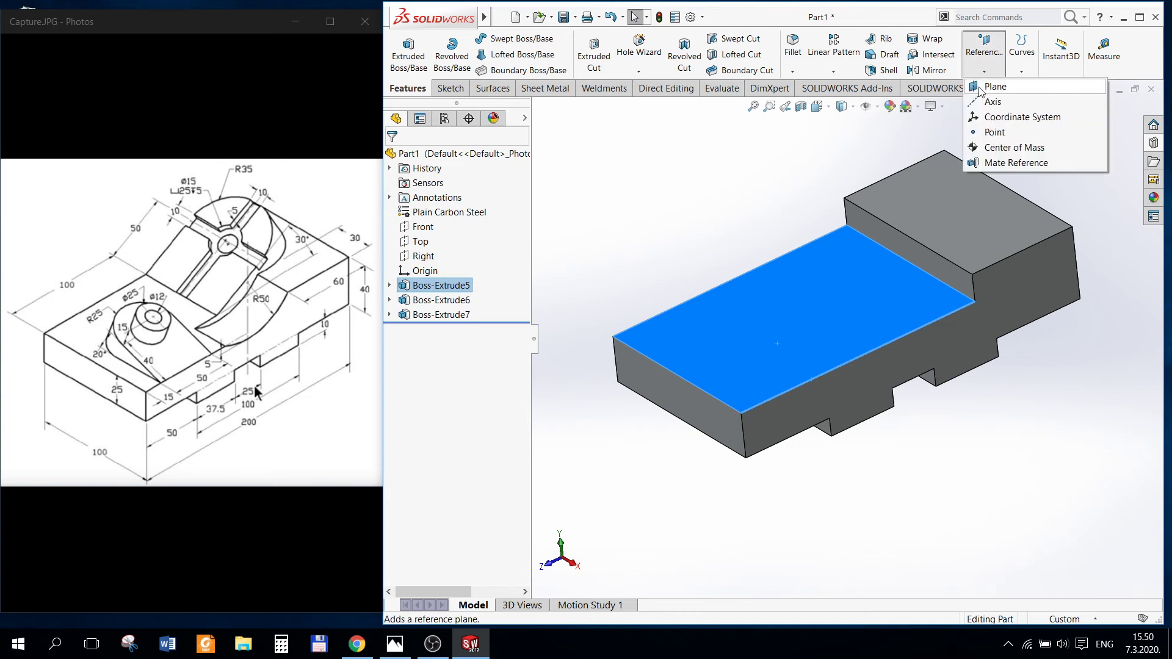
click(1001, 83)
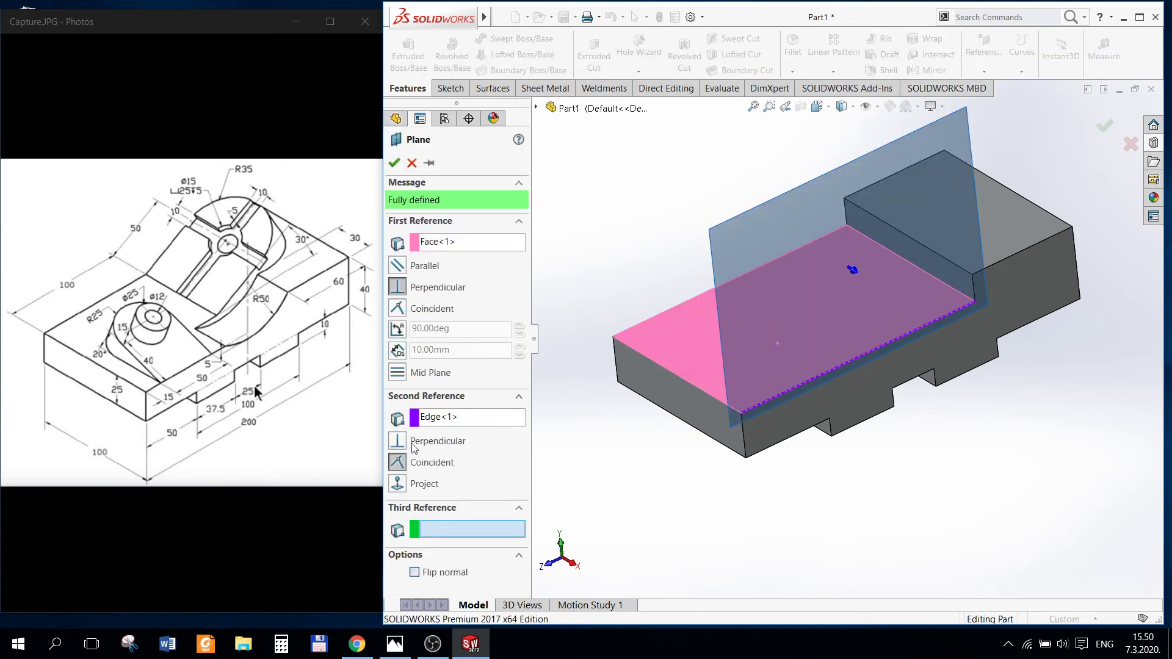
click(400, 330)
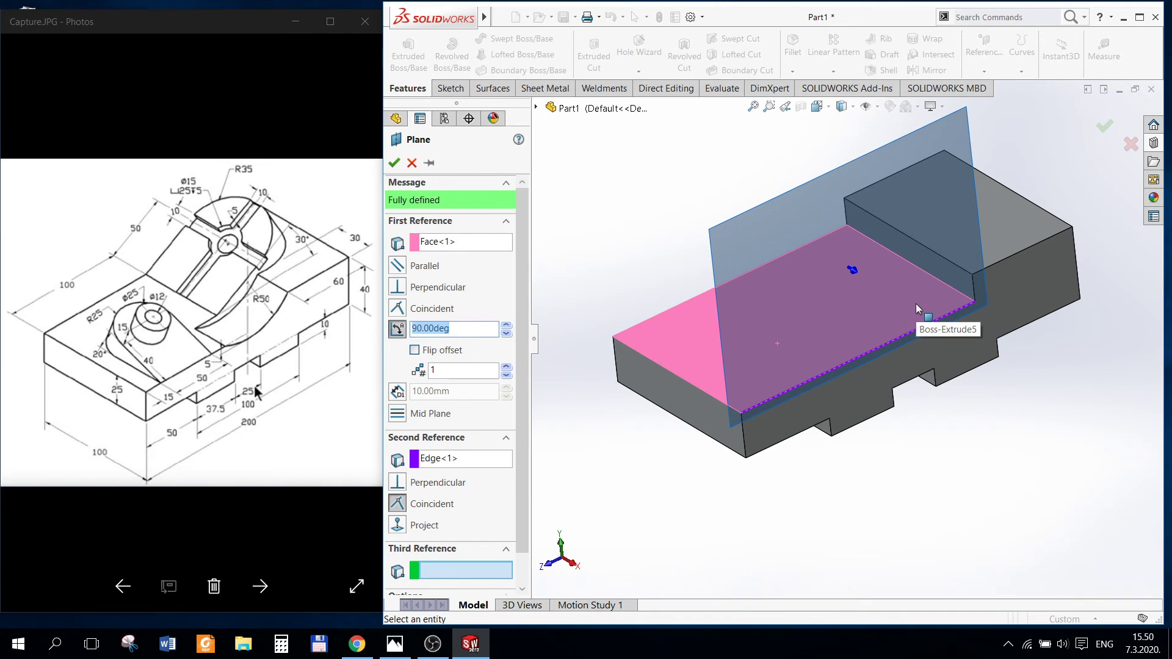
text(20)
key(Return)
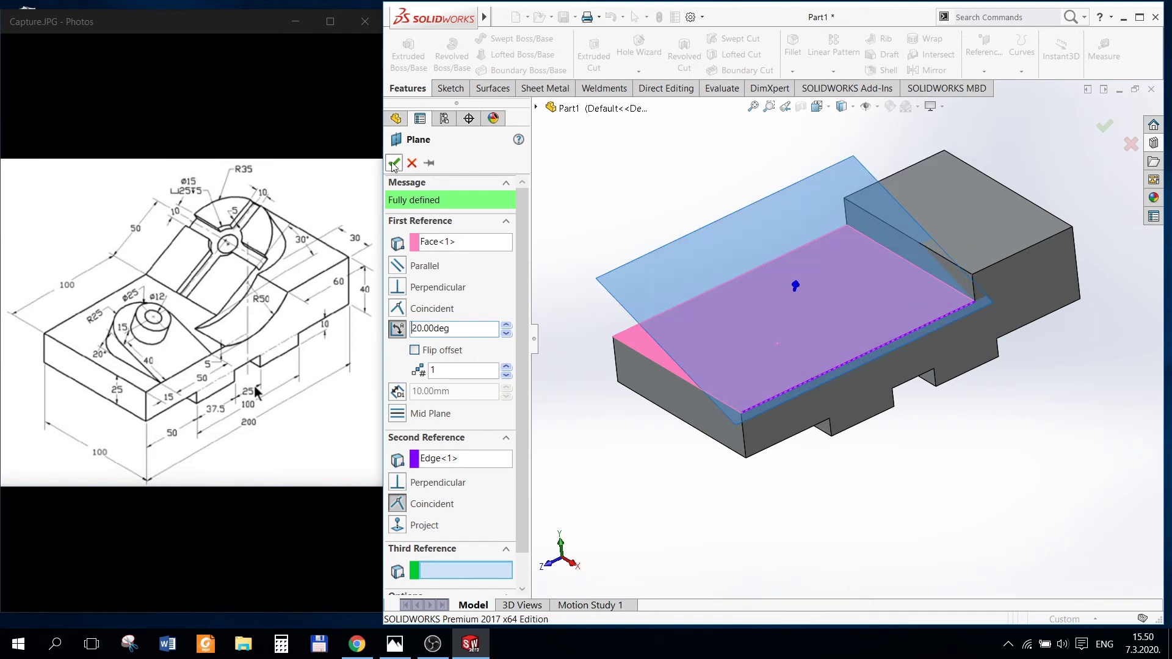
click(394, 163)
Step: On Plane3, draw a circle and two lines from its sides down to the block's edge
click(449, 91)
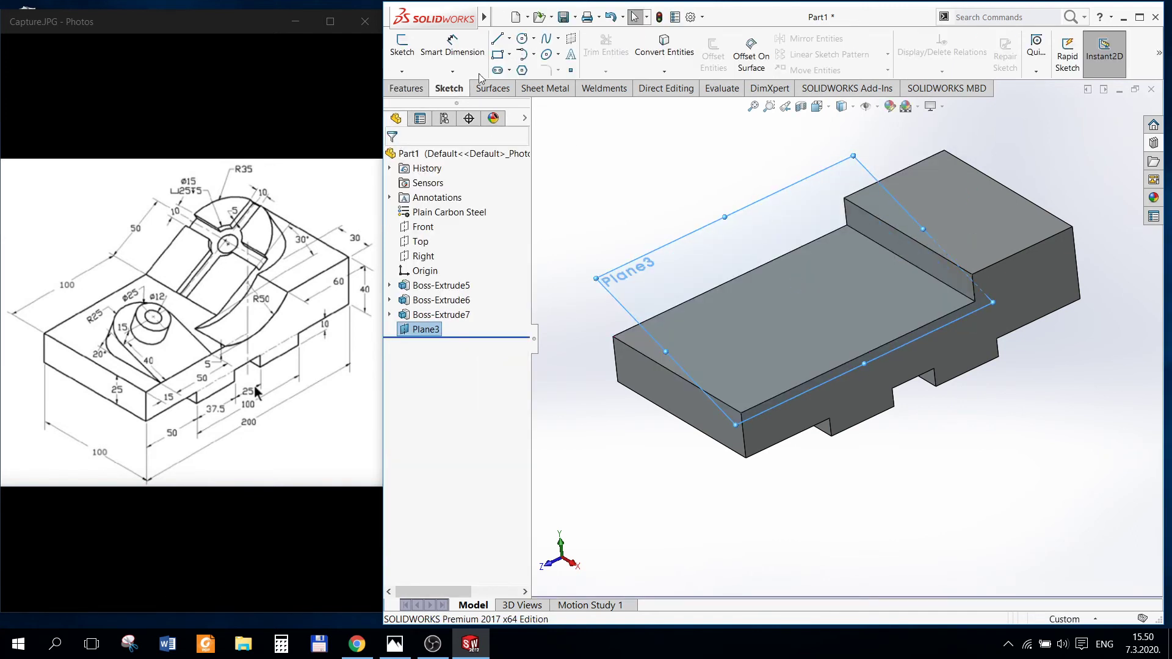
click(523, 38)
click(736, 299)
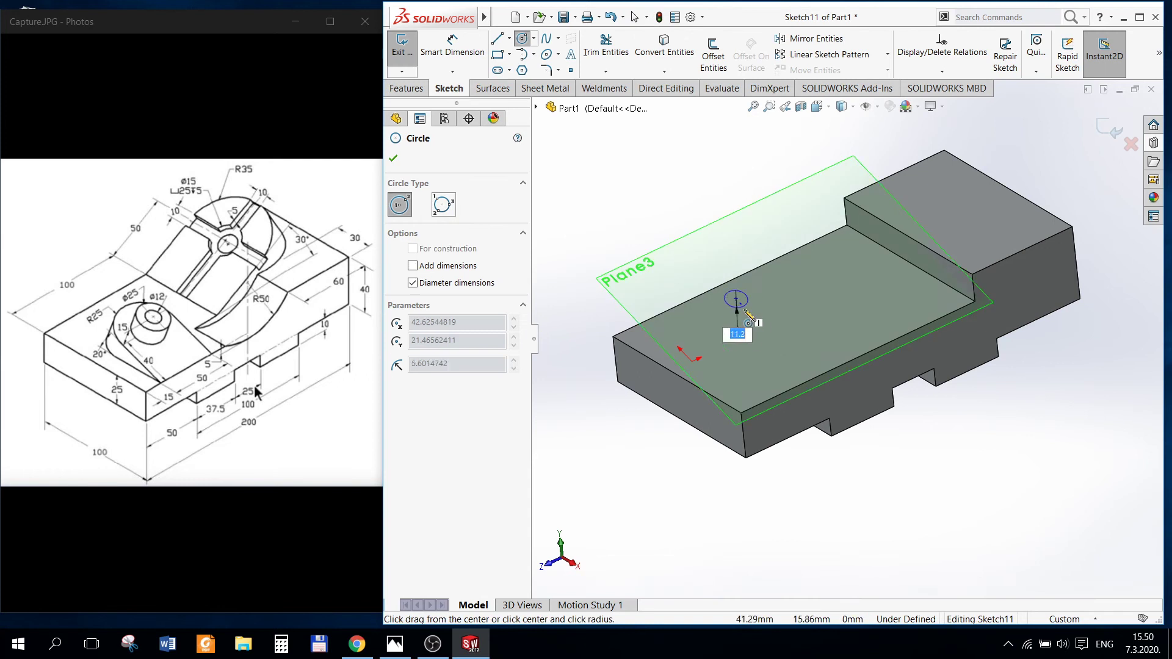
click(765, 324)
key(Escape)
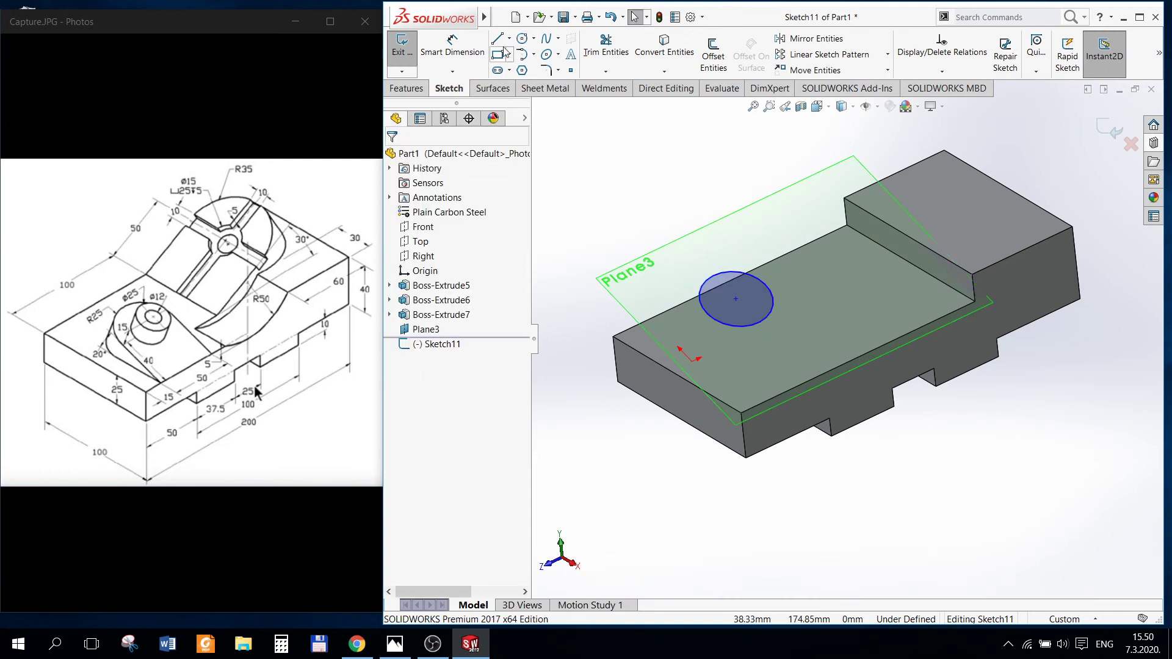
key(l)
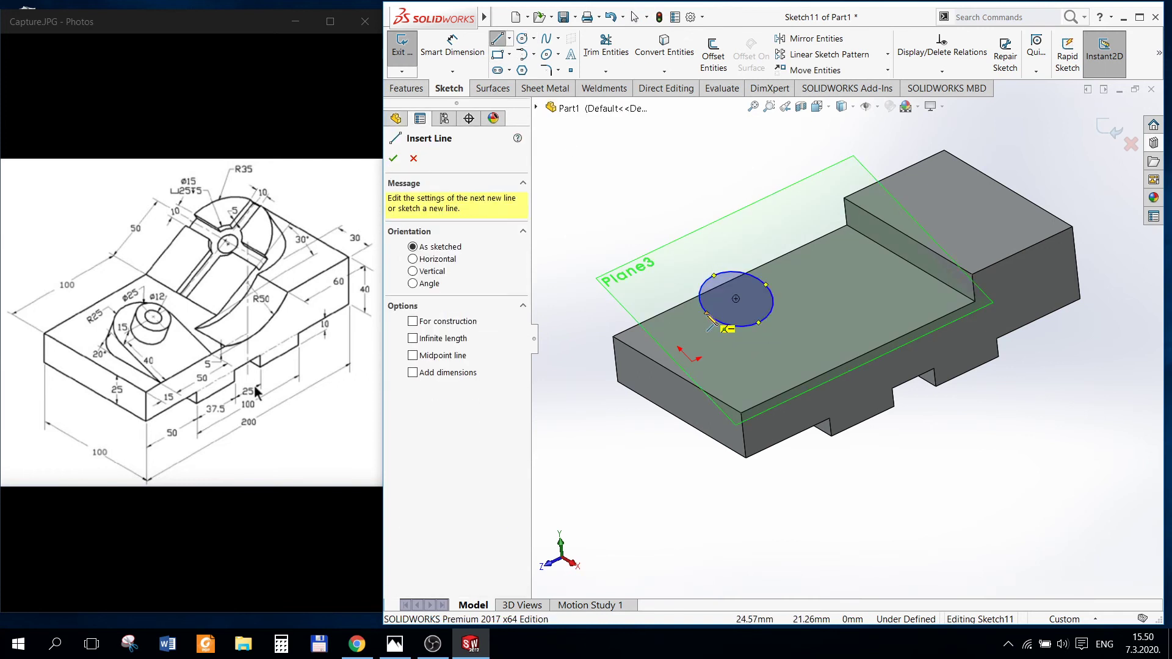
click(708, 317)
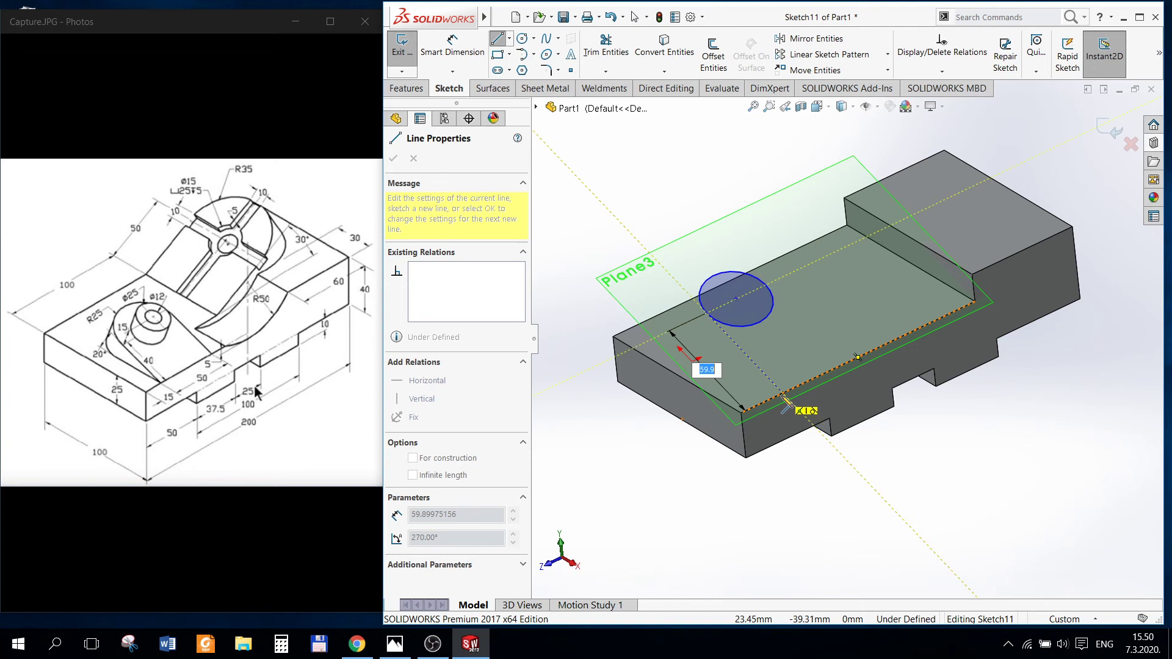
double_click(776, 390)
key(Escape)
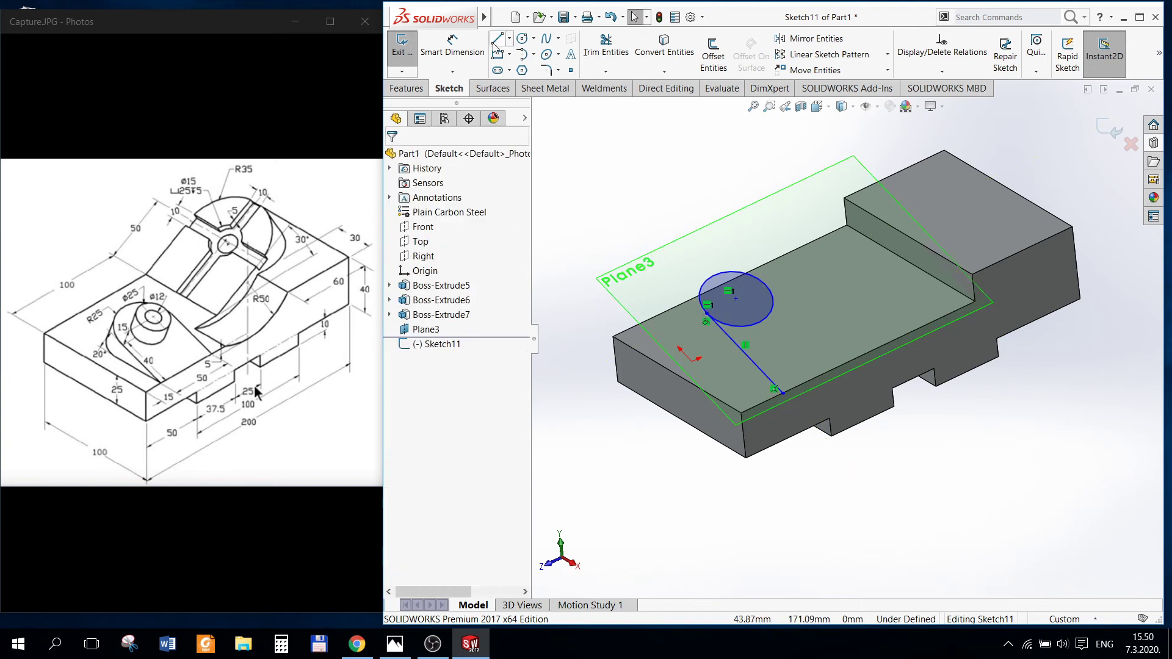
click(495, 41)
click(734, 301)
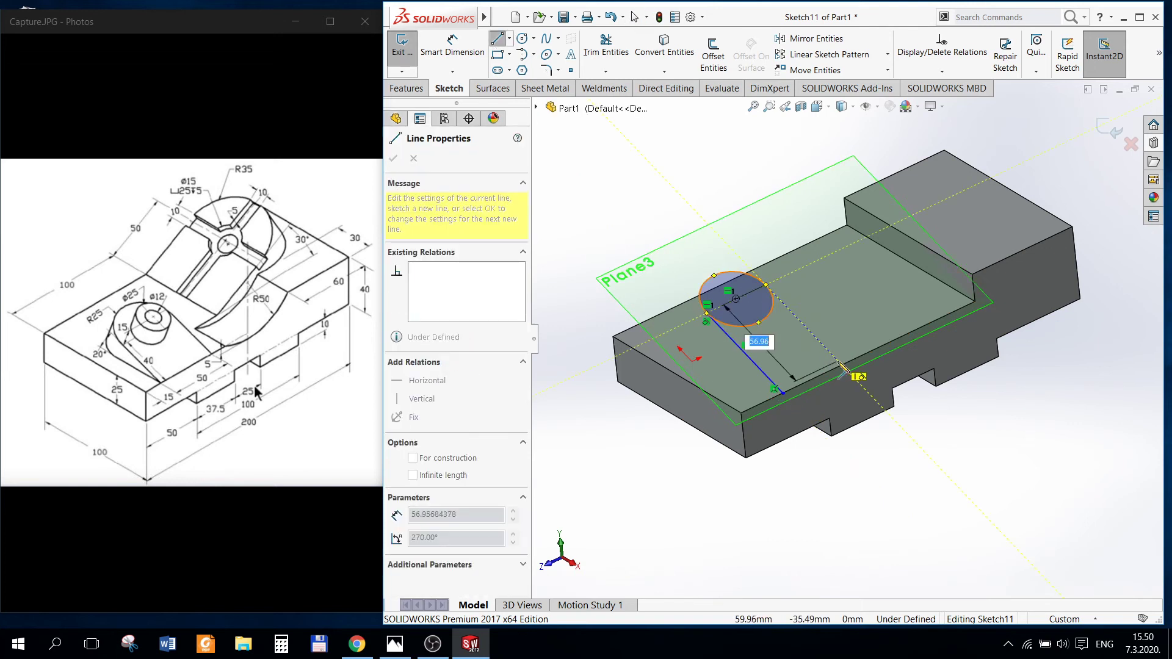
double_click(836, 362)
key(Escape)
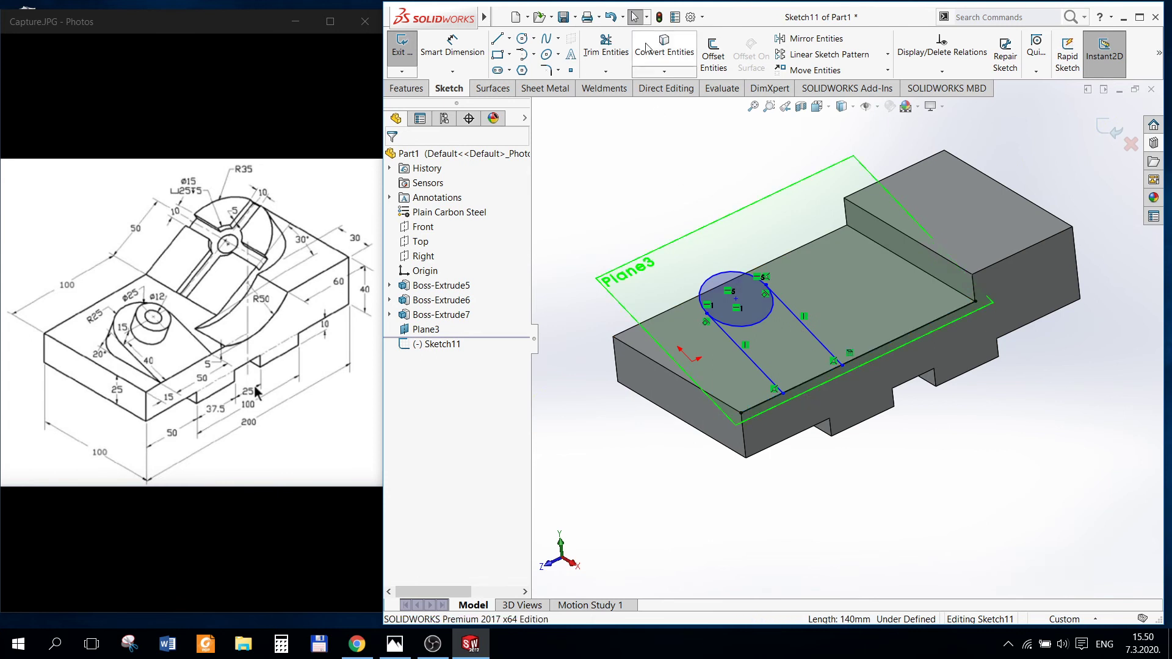
Step: Trim away the circle's lower arc between the lines and view the sketch Normal To
click(620, 64)
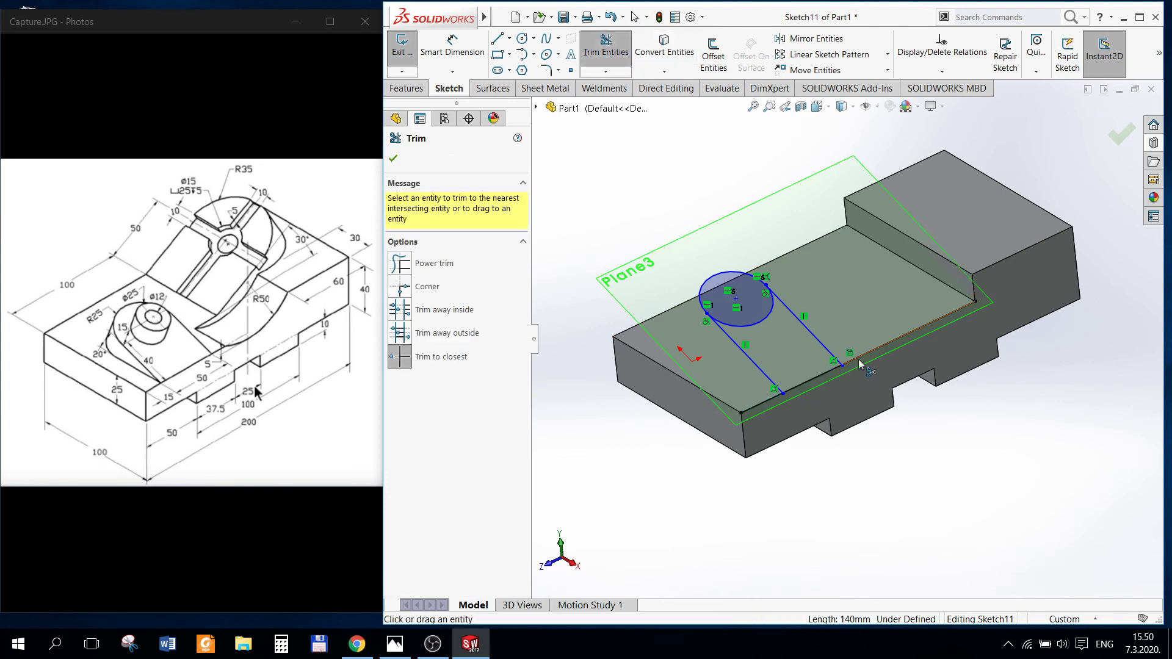
click(759, 327)
key(Escape)
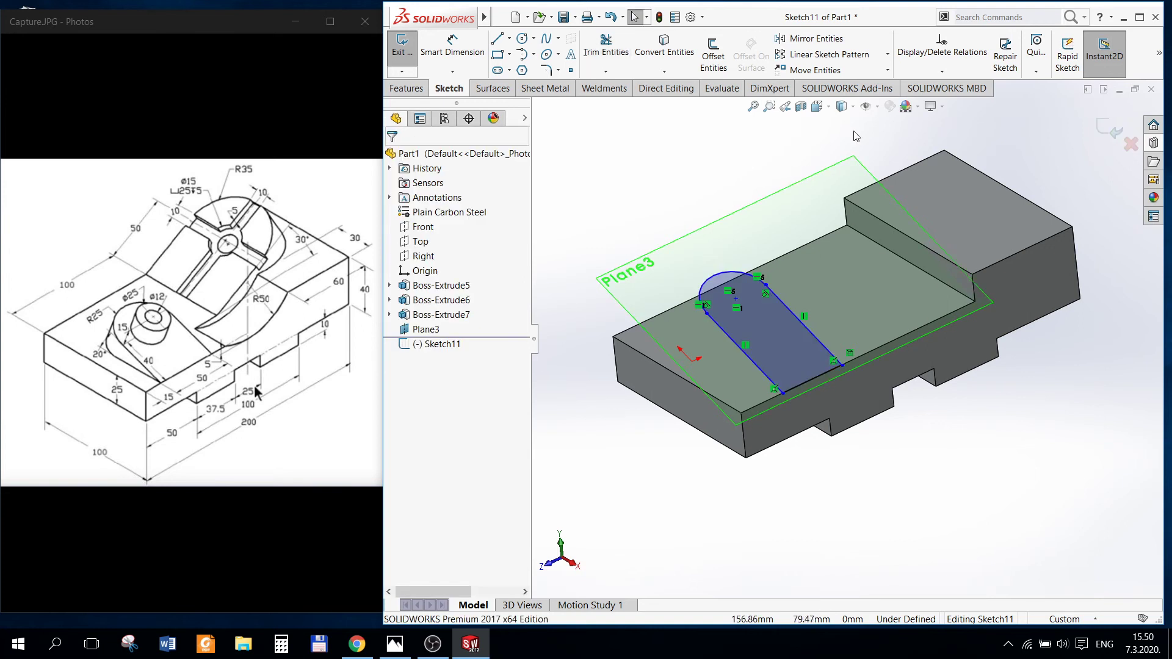
click(841, 107)
click(834, 139)
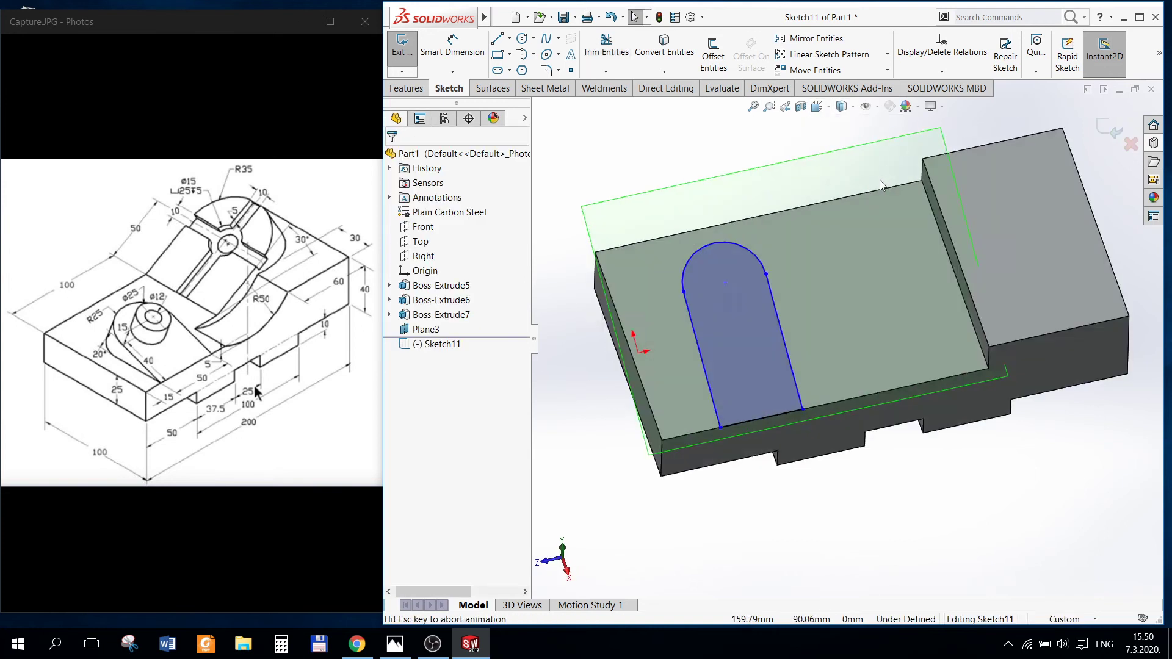
click(470, 42)
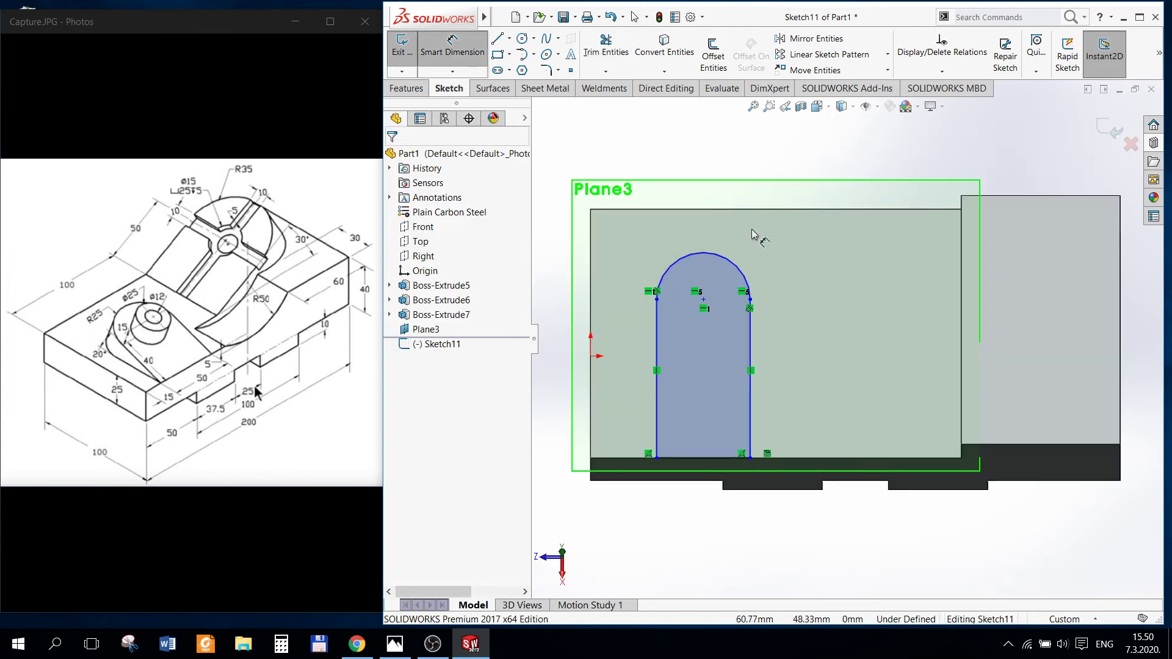
Step: Dimension the top arc to R25 and its centre 40 mm above the bottom line
click(729, 261)
click(748, 244)
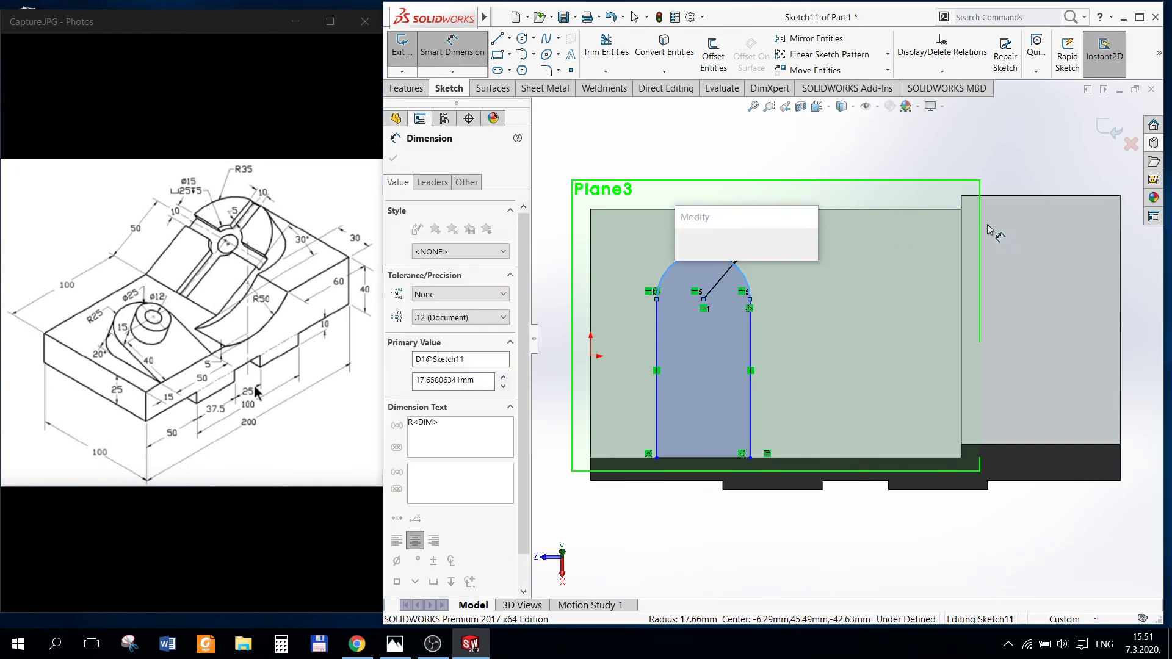
text(25)
key(Return)
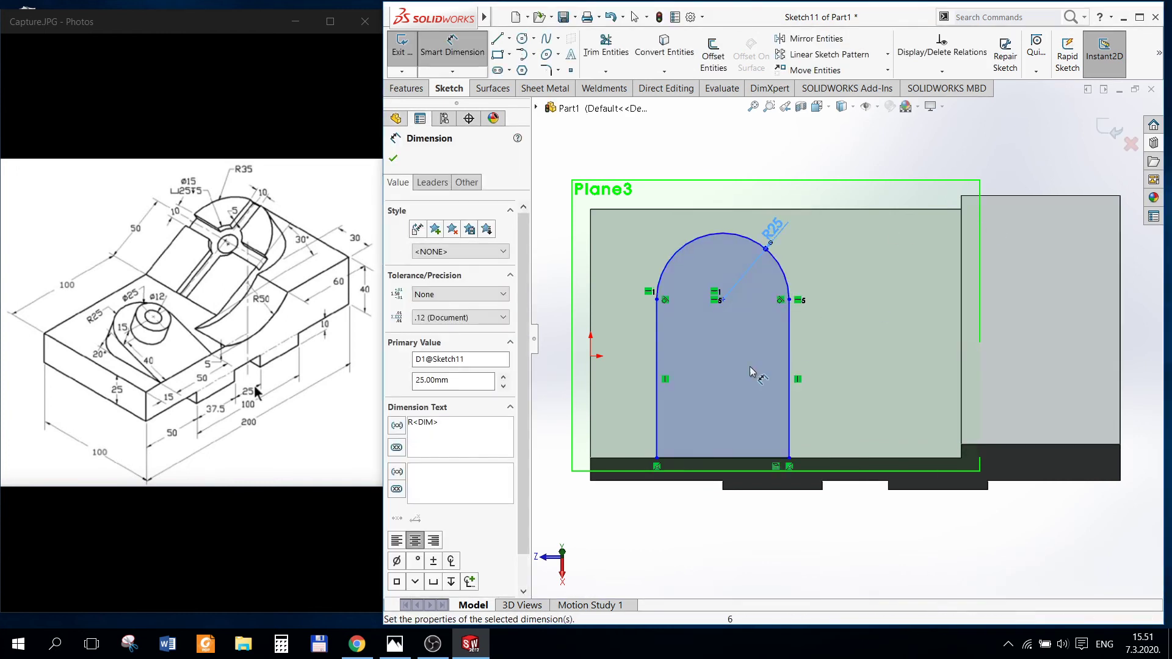
click(788, 277)
click(761, 458)
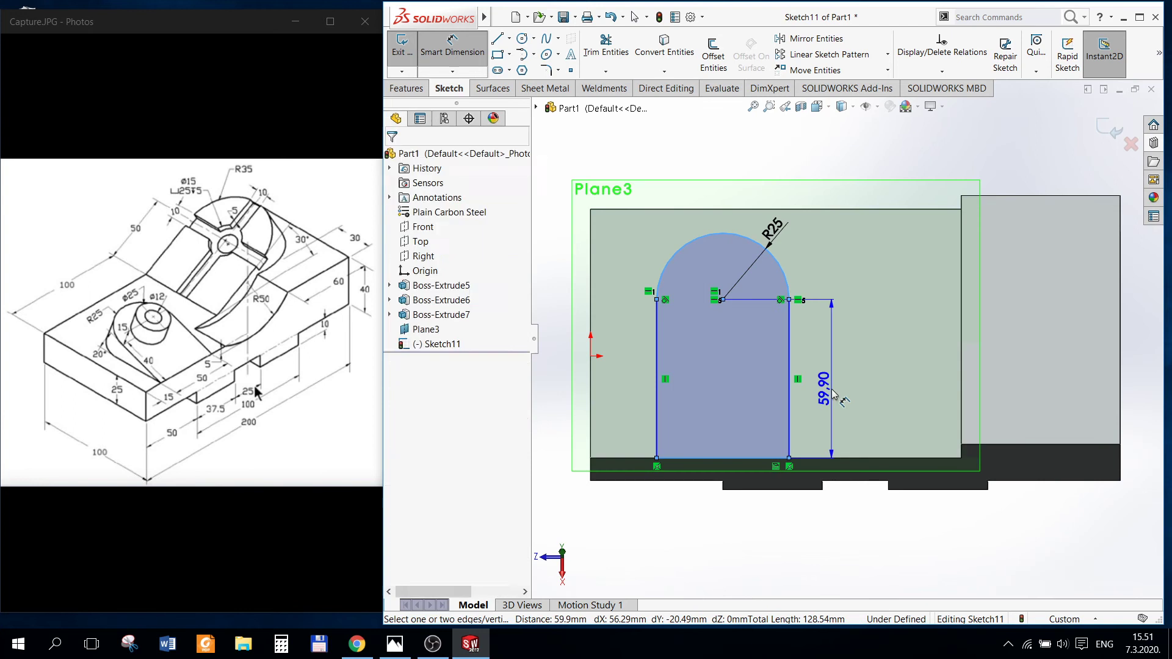
click(833, 394)
text(40)
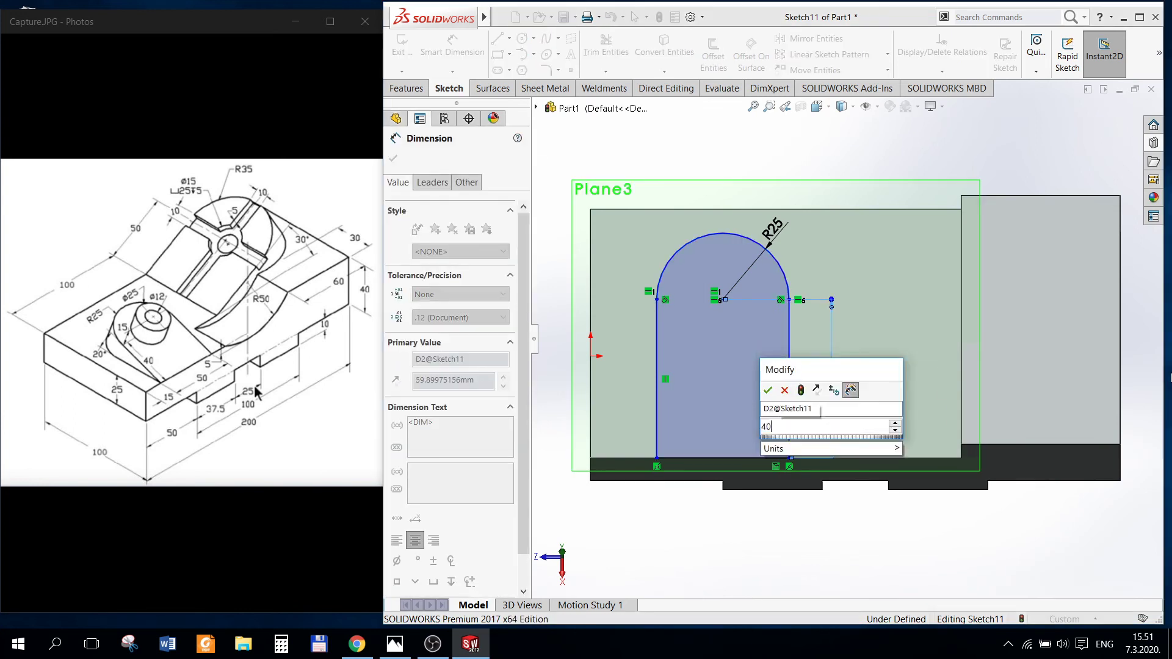
key(Return)
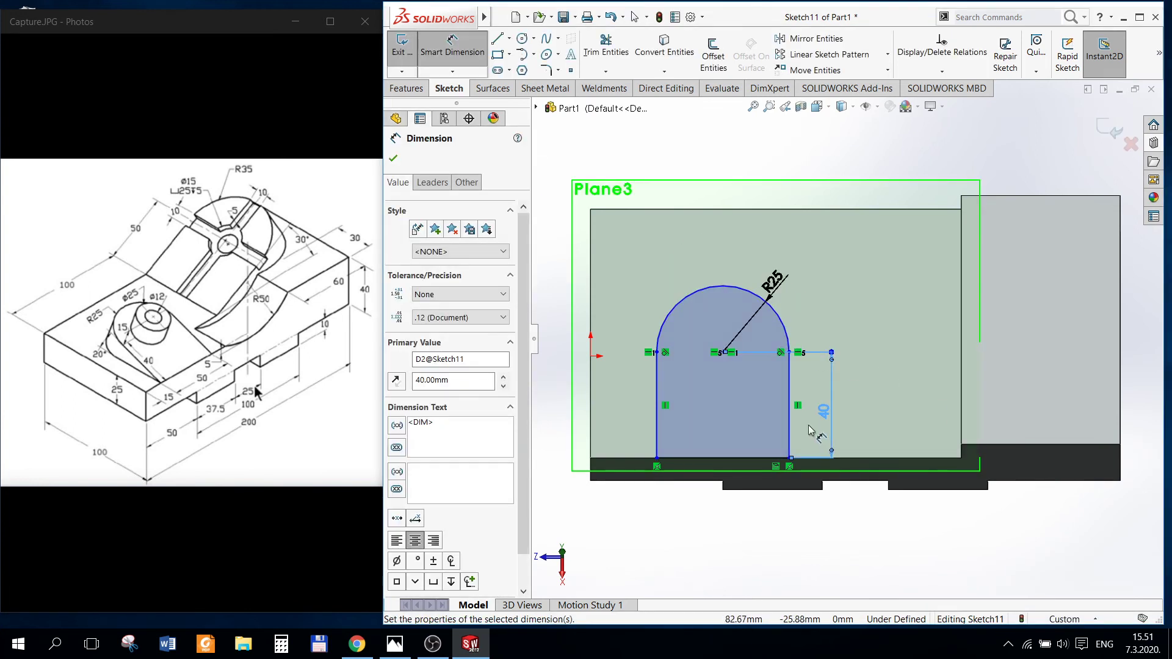
Step: Set the left side line 15 mm from the block's left edge and exit the sketch
click(657, 421)
click(592, 433)
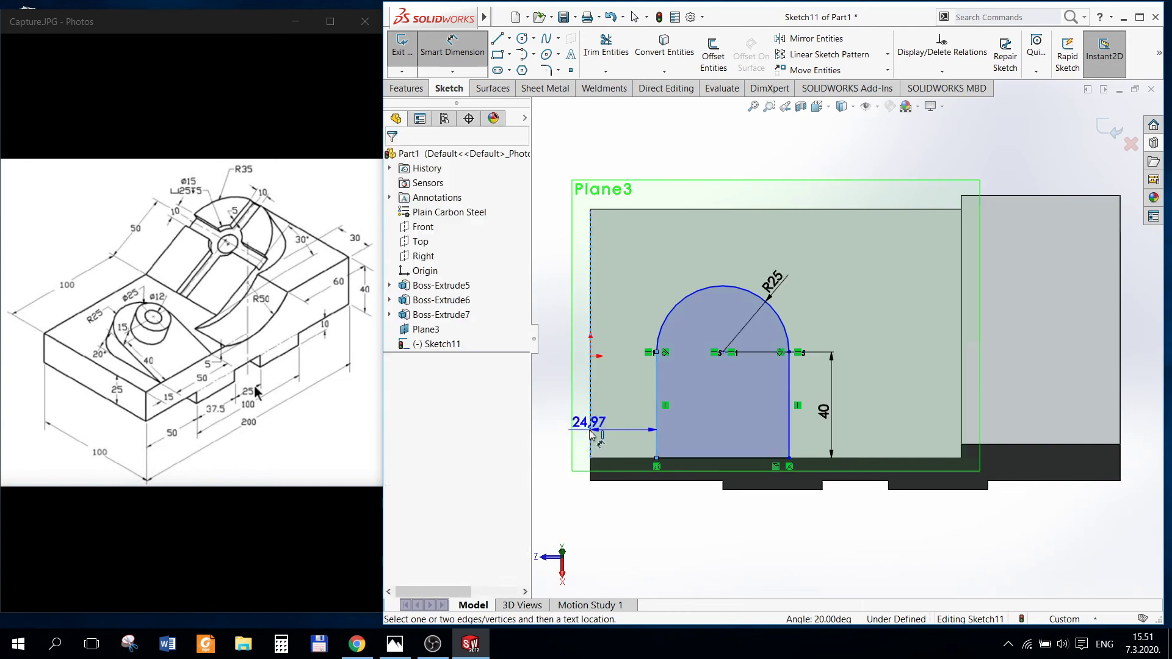
click(629, 522)
text(25)
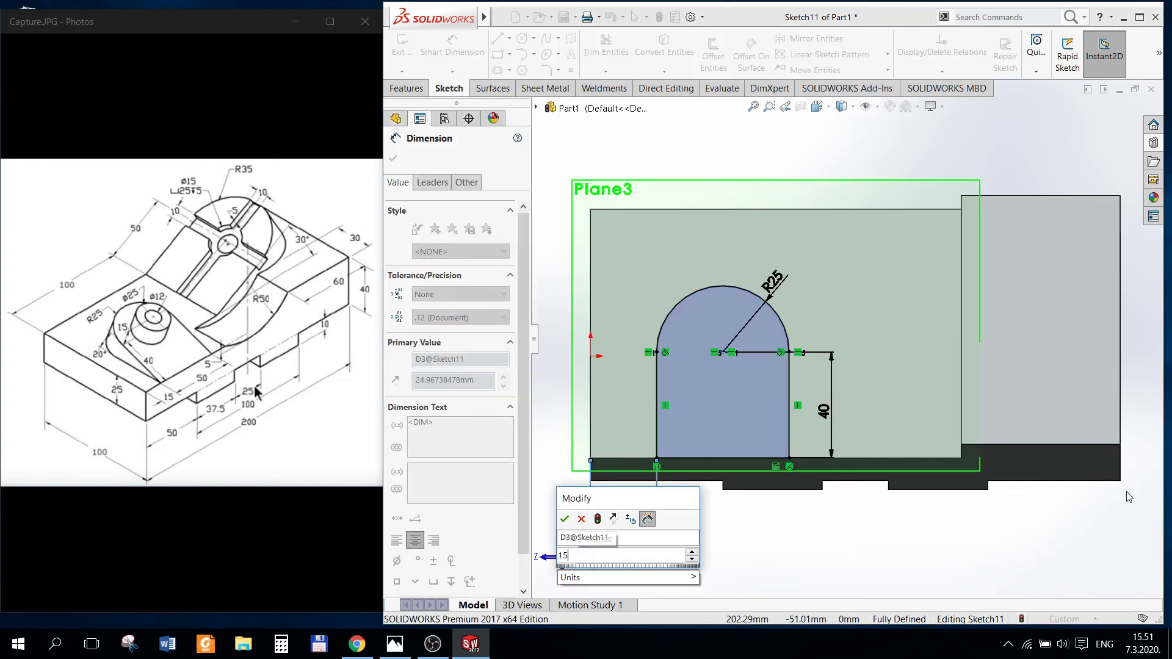
key(Escape)
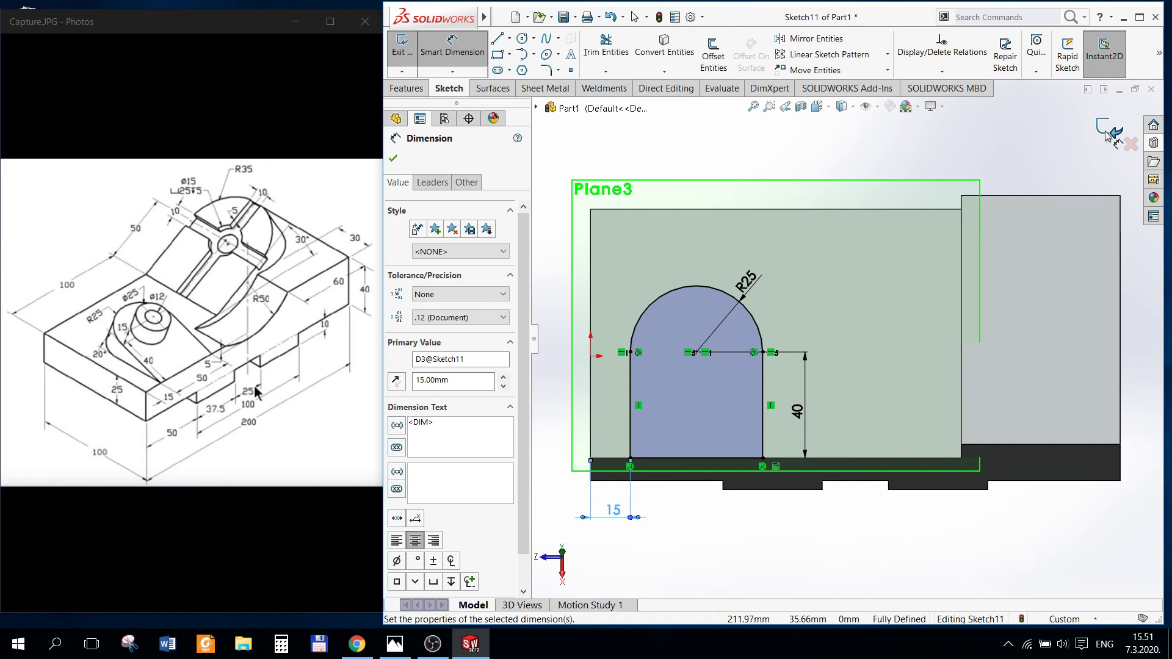
click(1109, 136)
Step: Extrude Sketch11 in reverse, Up To Surface, stopping at the block's top face
click(830, 114)
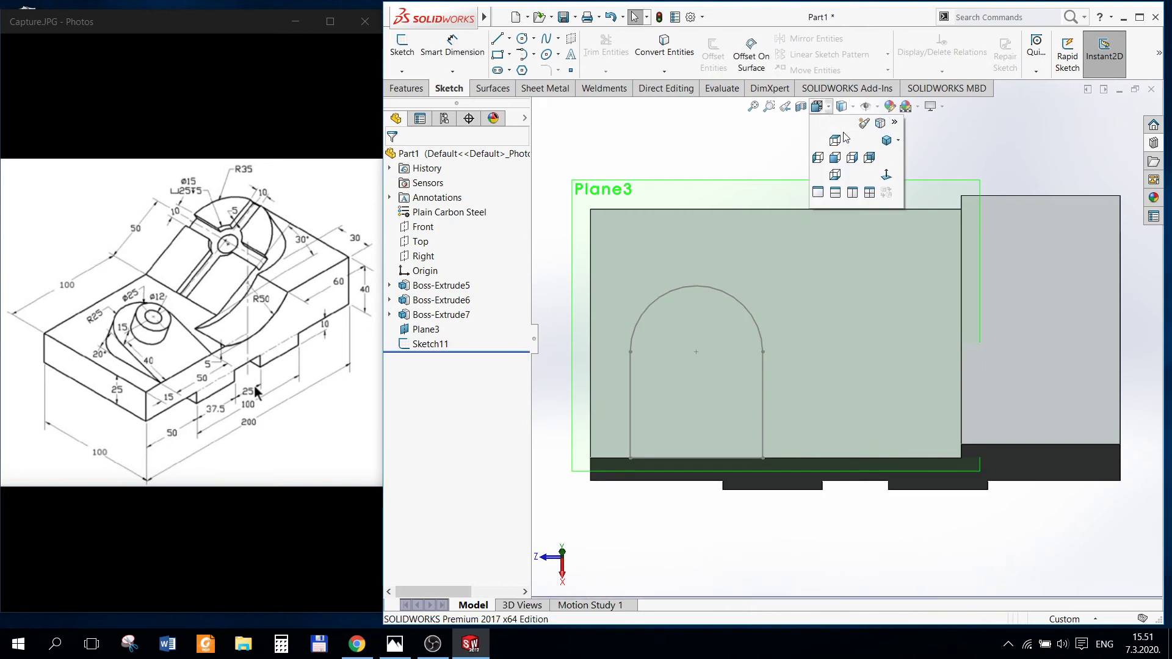
click(886, 142)
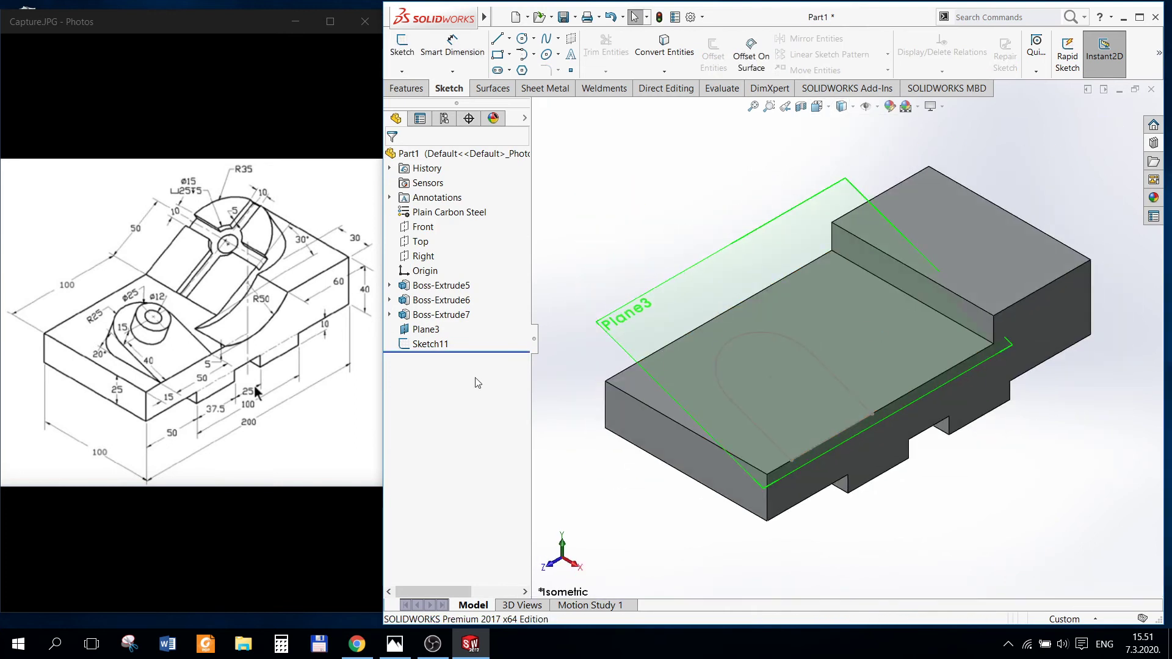
click(443, 349)
click(407, 89)
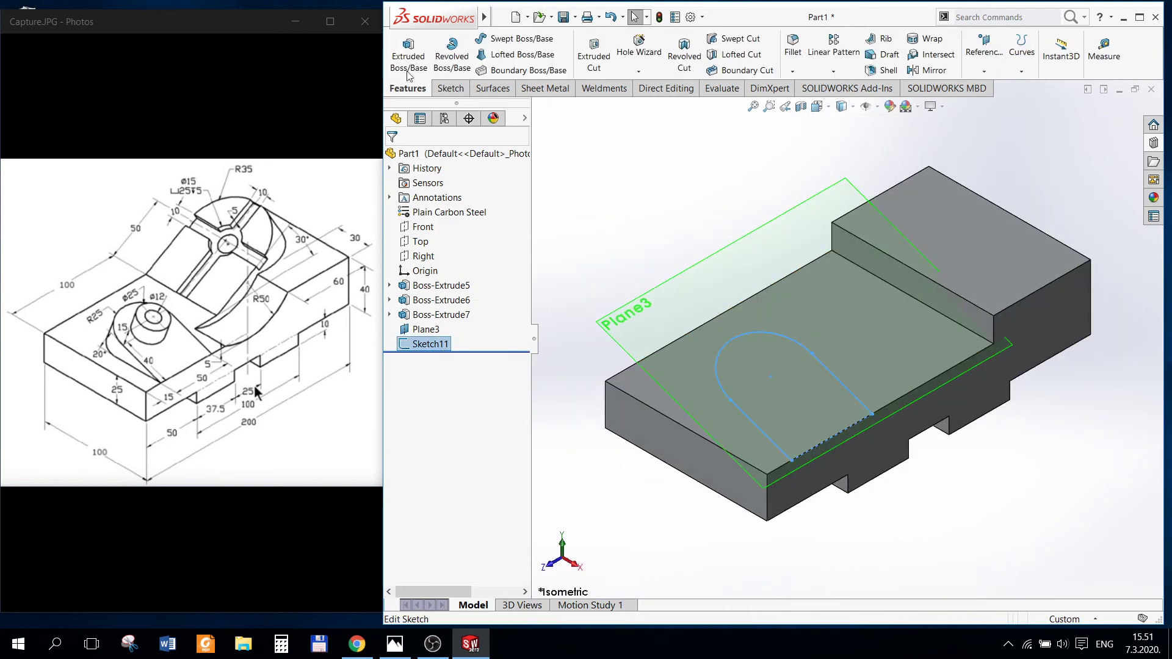
click(408, 54)
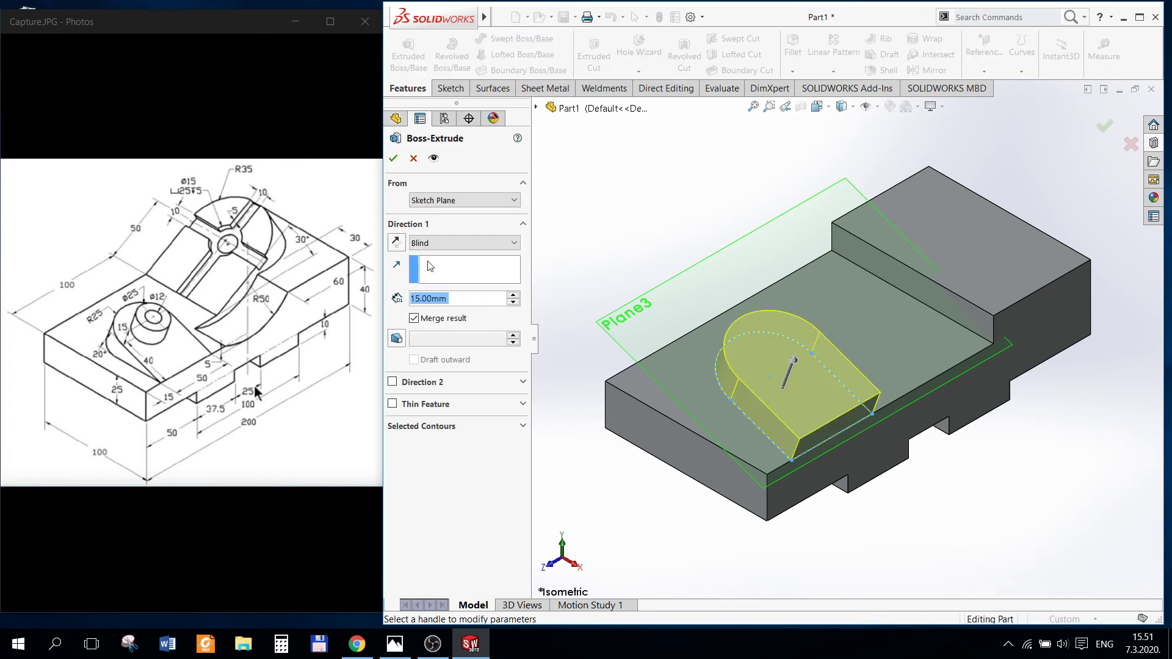
click(395, 243)
click(445, 244)
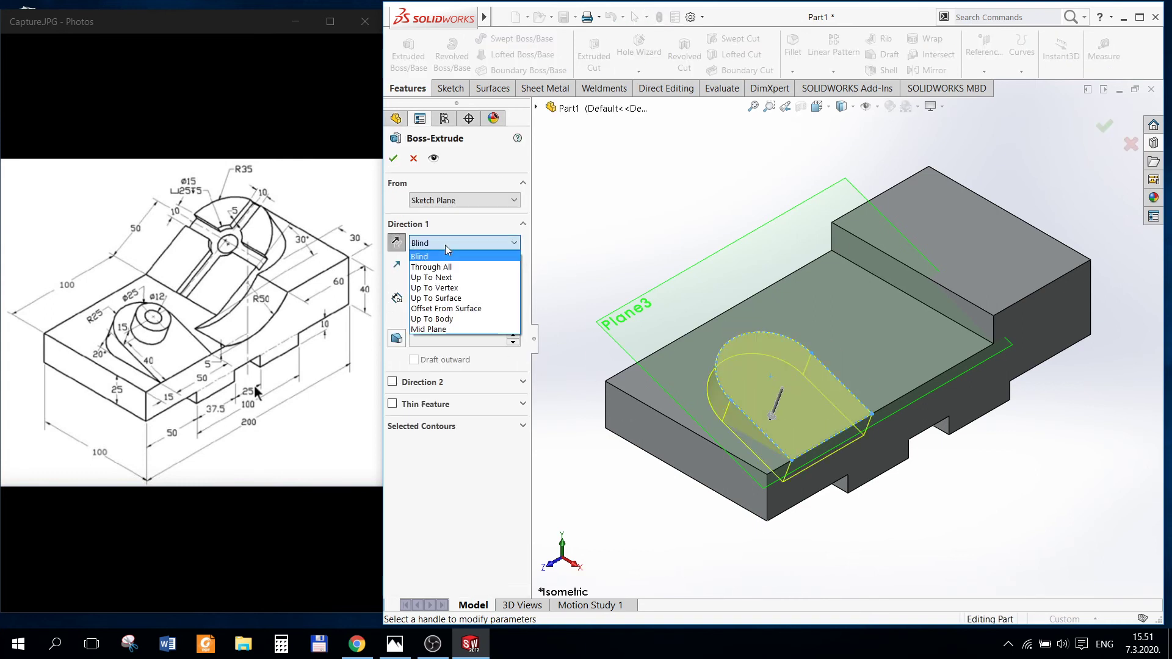
click(452, 298)
click(635, 383)
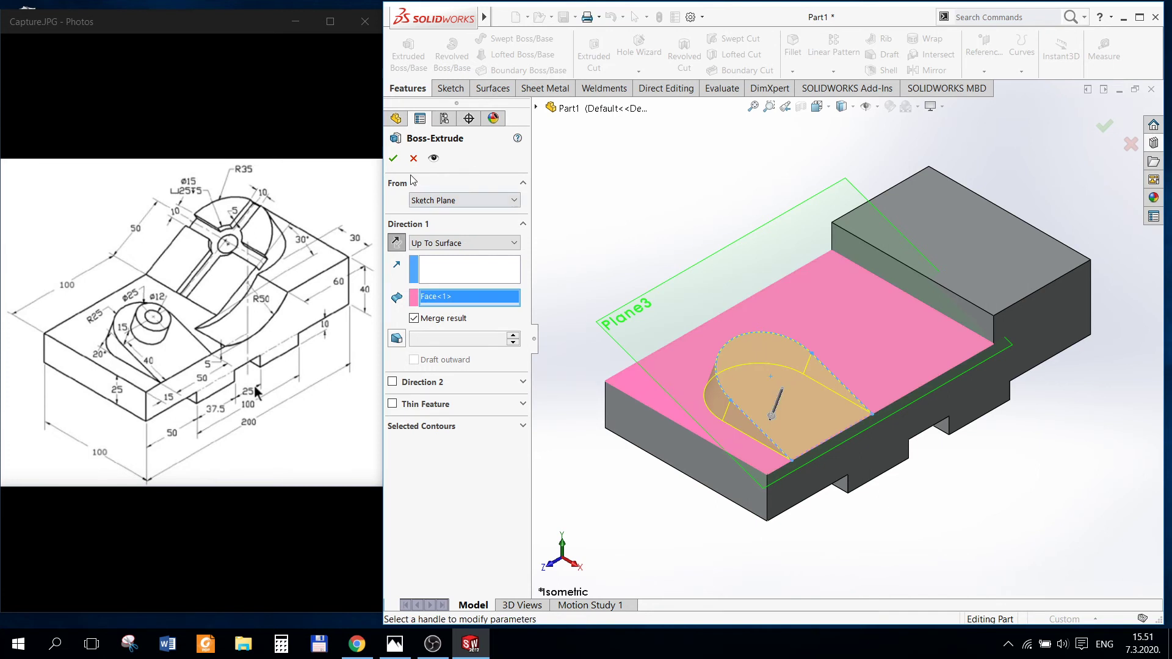
key(Return)
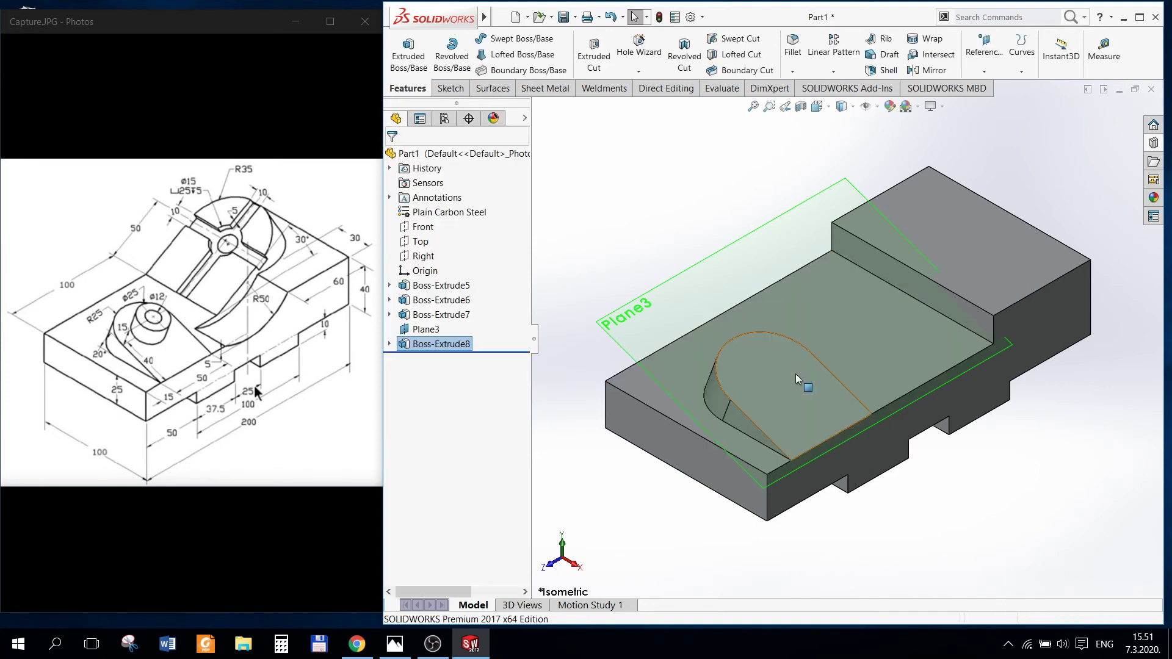
right_click(796, 373)
Step: Draw two circles in a new sketch on the boss's slanted face
click(825, 355)
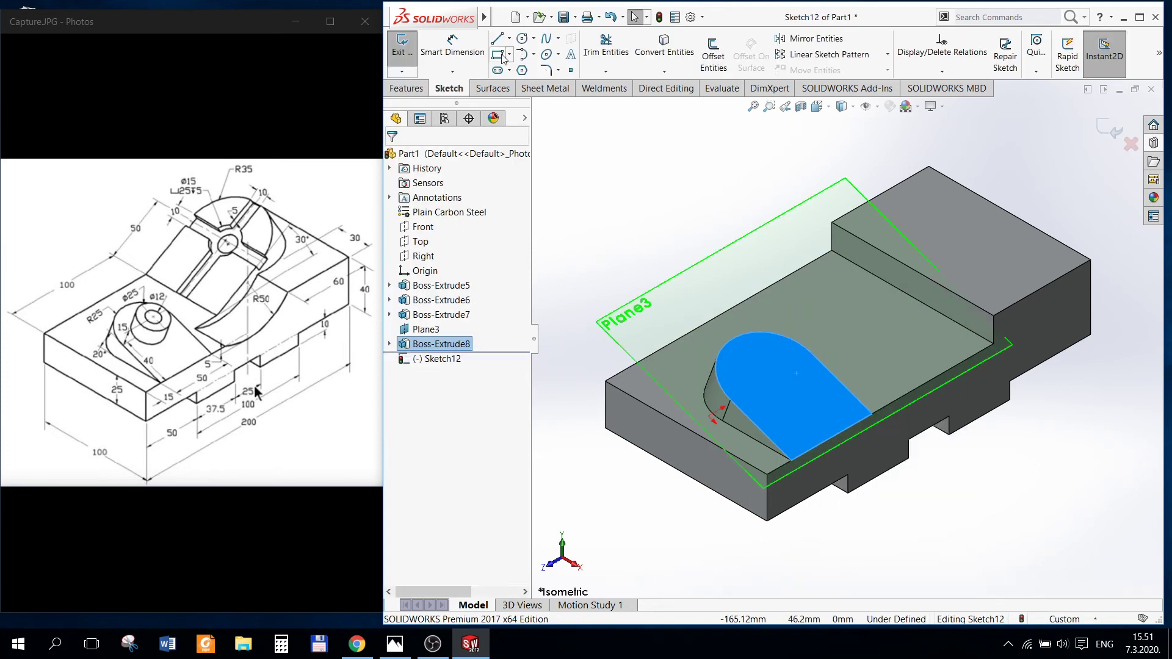
click(521, 39)
click(764, 378)
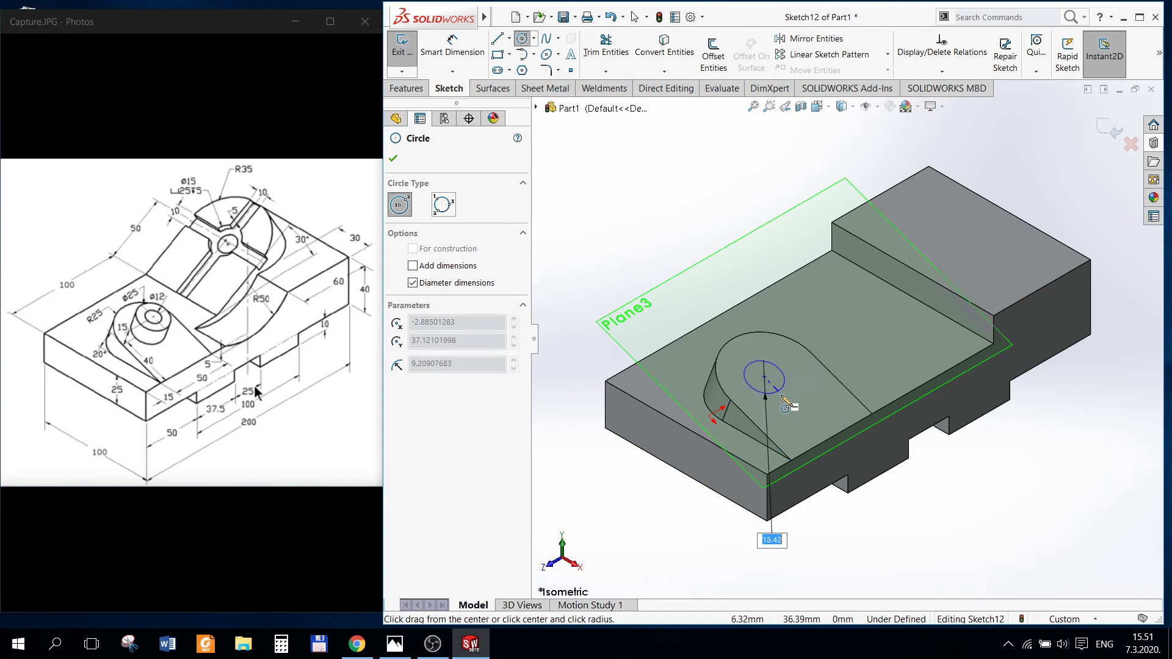
click(779, 397)
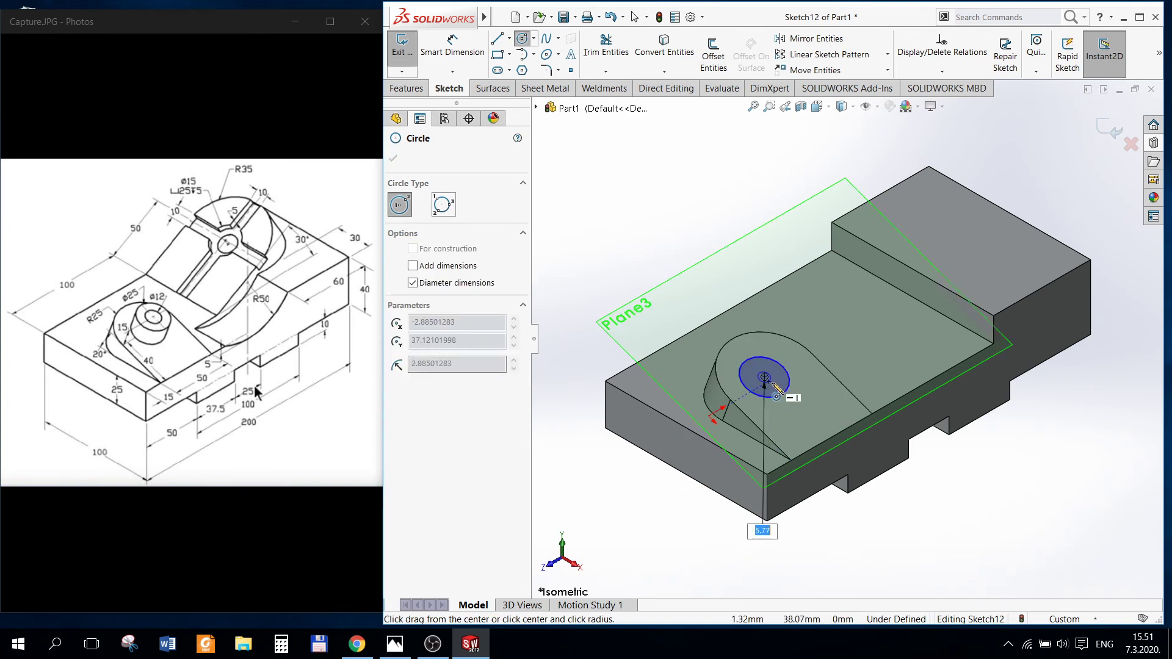
key(Return)
scroll(780, 397, down, 3)
scroll(780, 397, down, 2)
key(Escape)
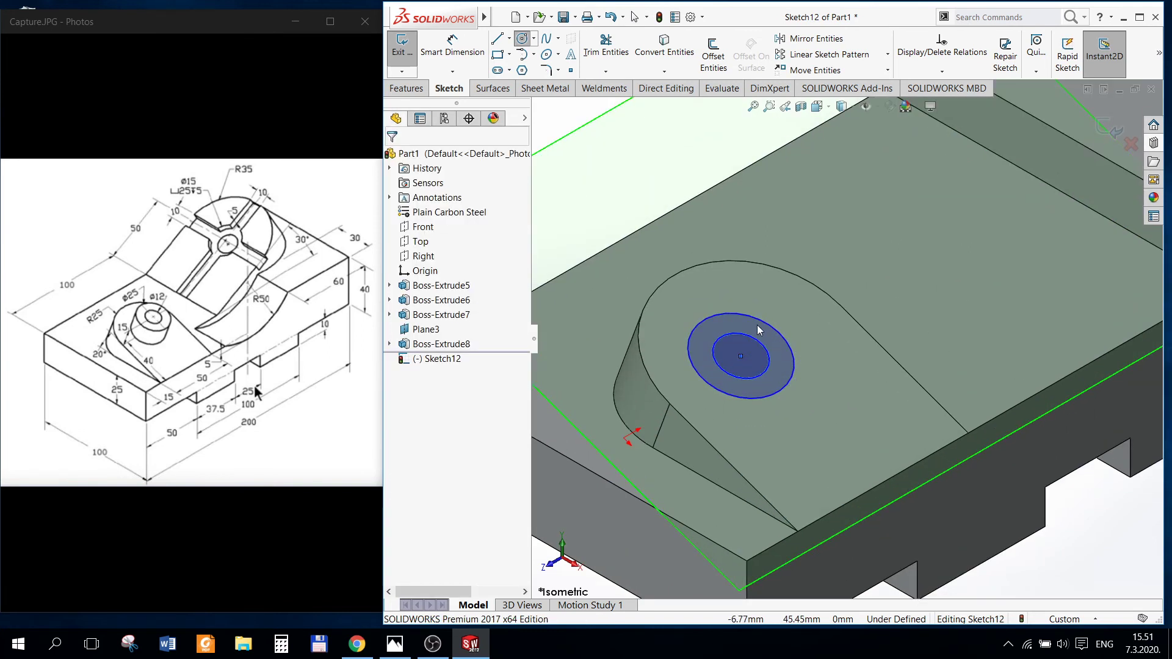
Step: Make the circles concentric with the boss's rounded end edge
click(757, 325)
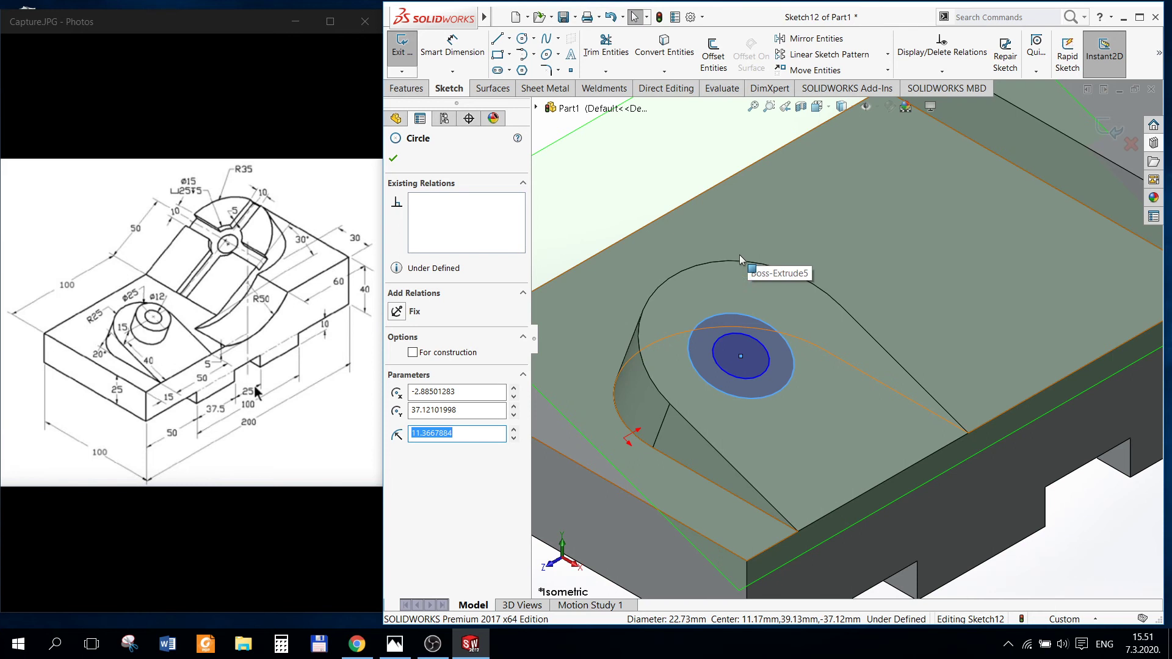
ctrl+click(706, 265)
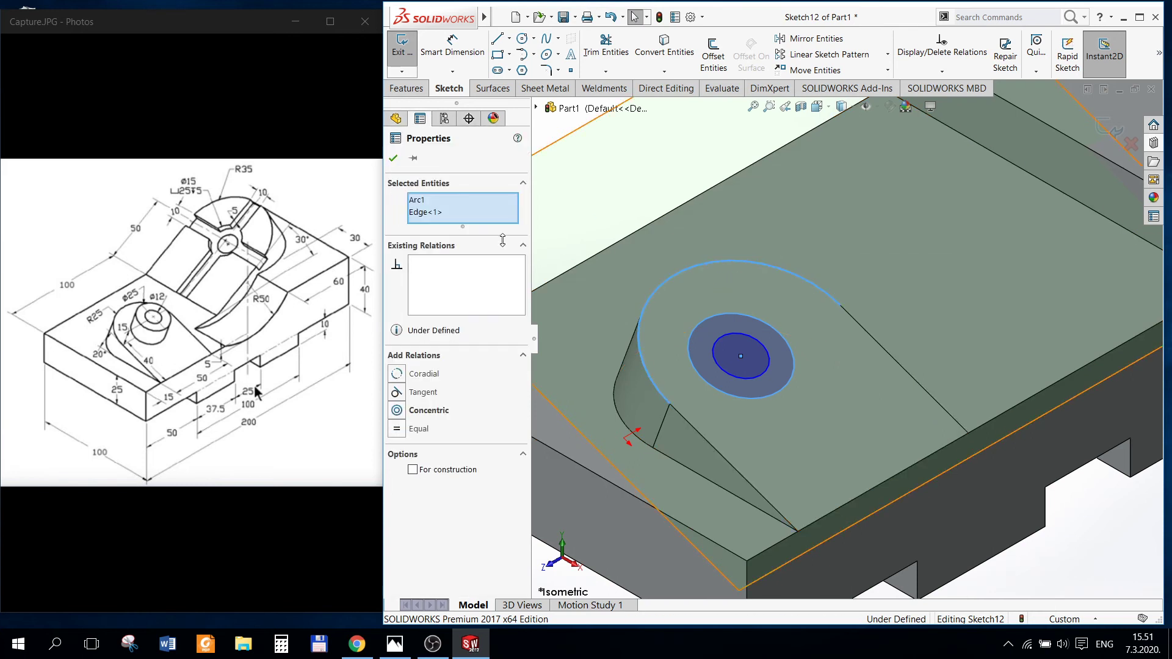
click(398, 411)
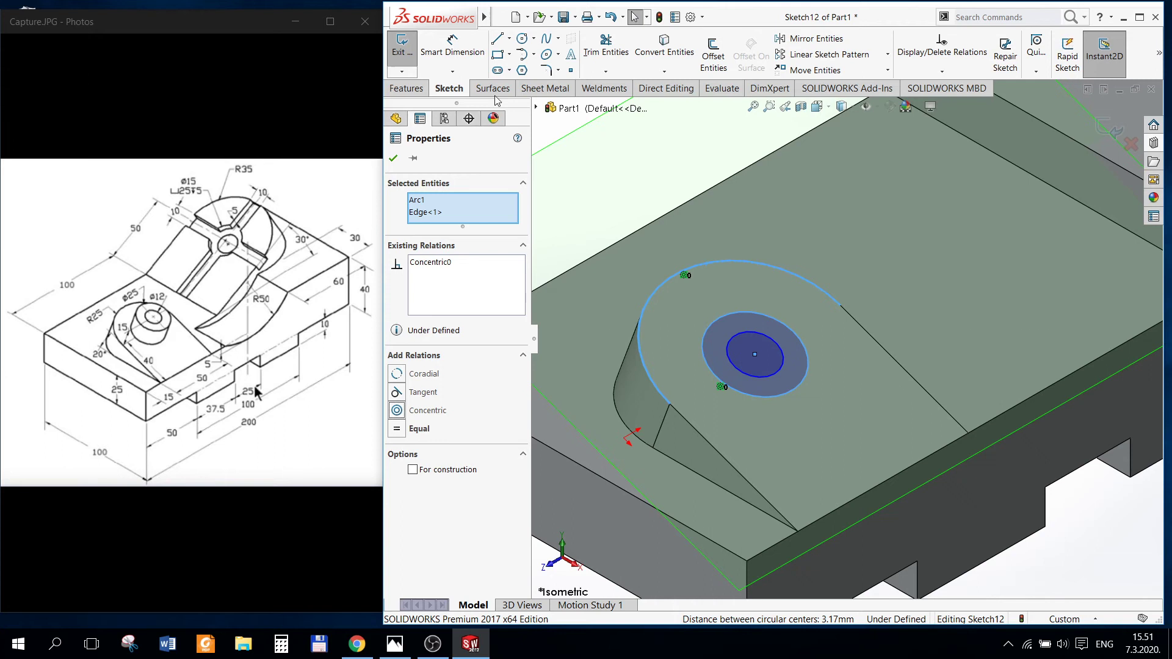
click(453, 47)
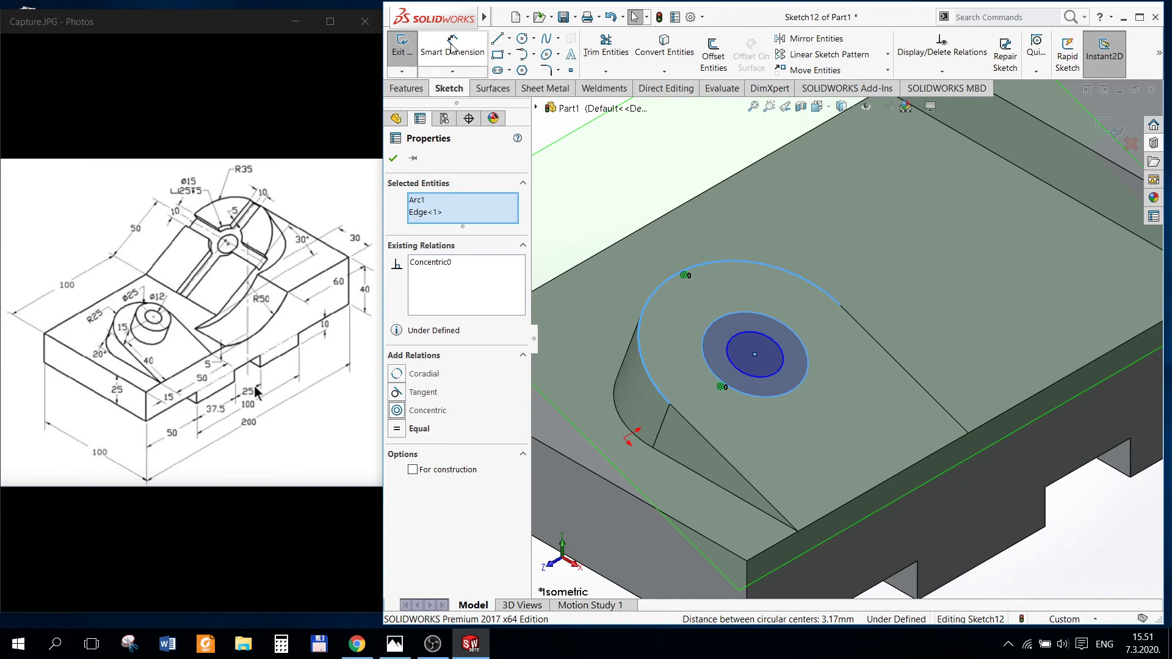
key(Escape)
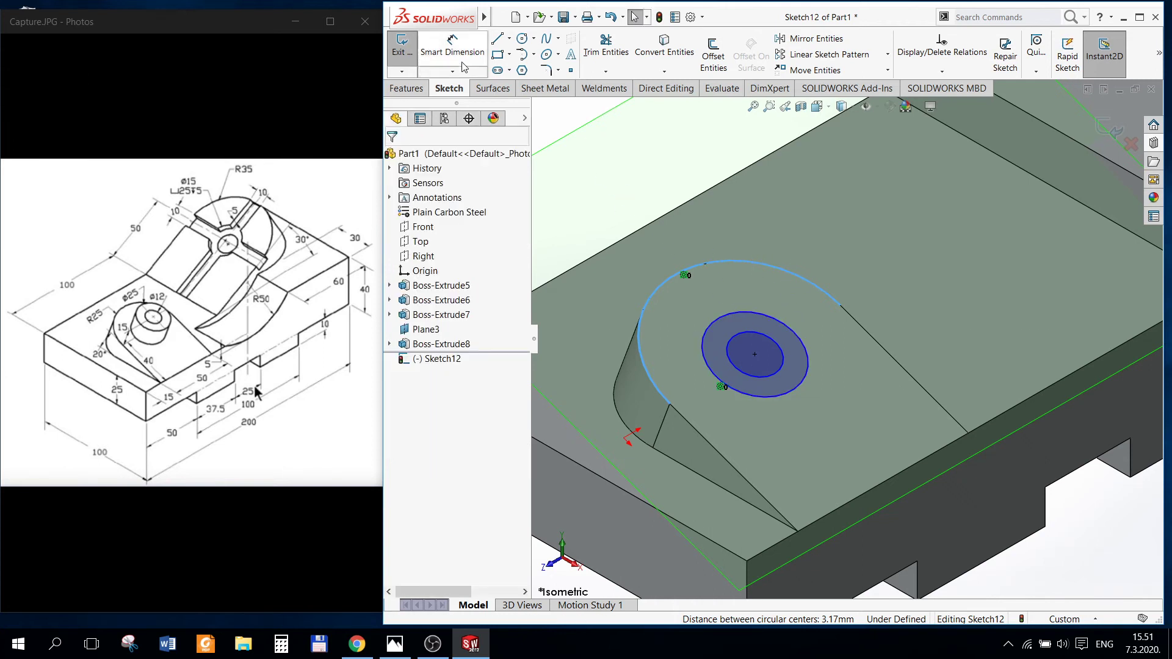
Step: Dimension the circles to Ø25 and Ø12 and exit the sketch
click(461, 49)
click(759, 317)
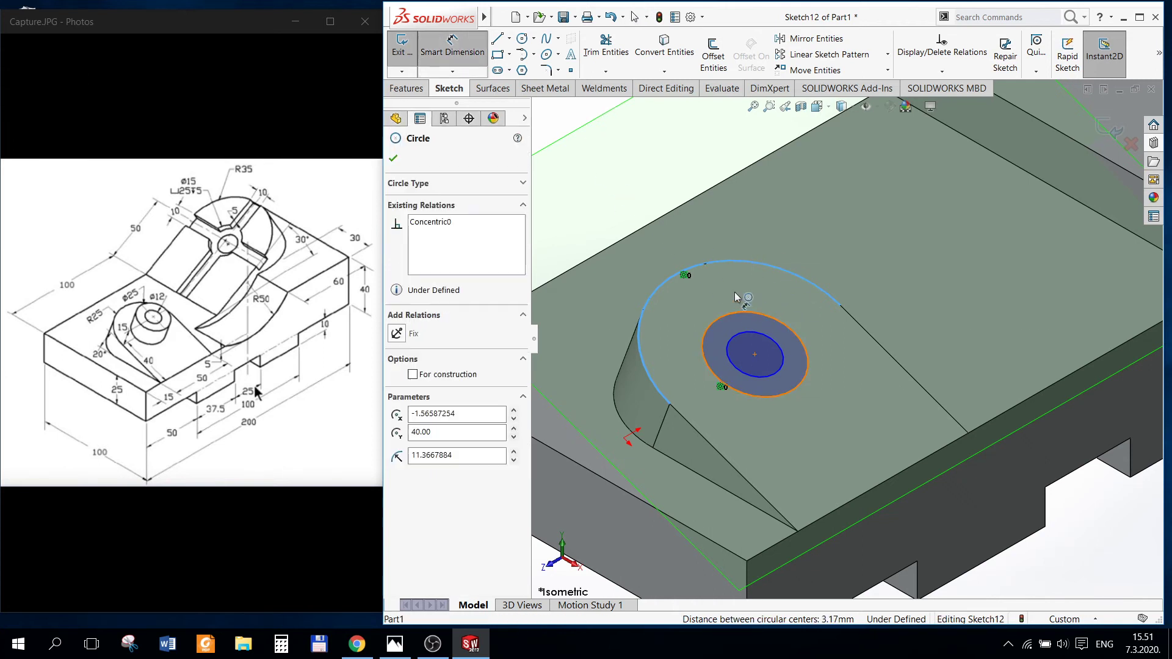
click(738, 288)
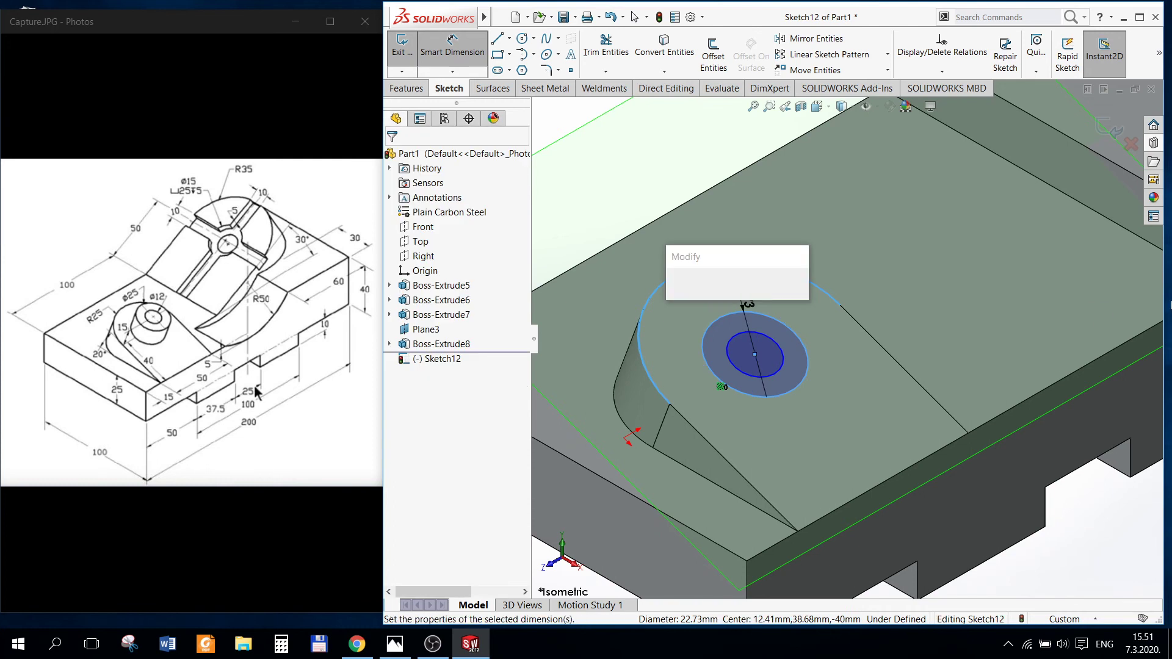
text(25)
key(Return)
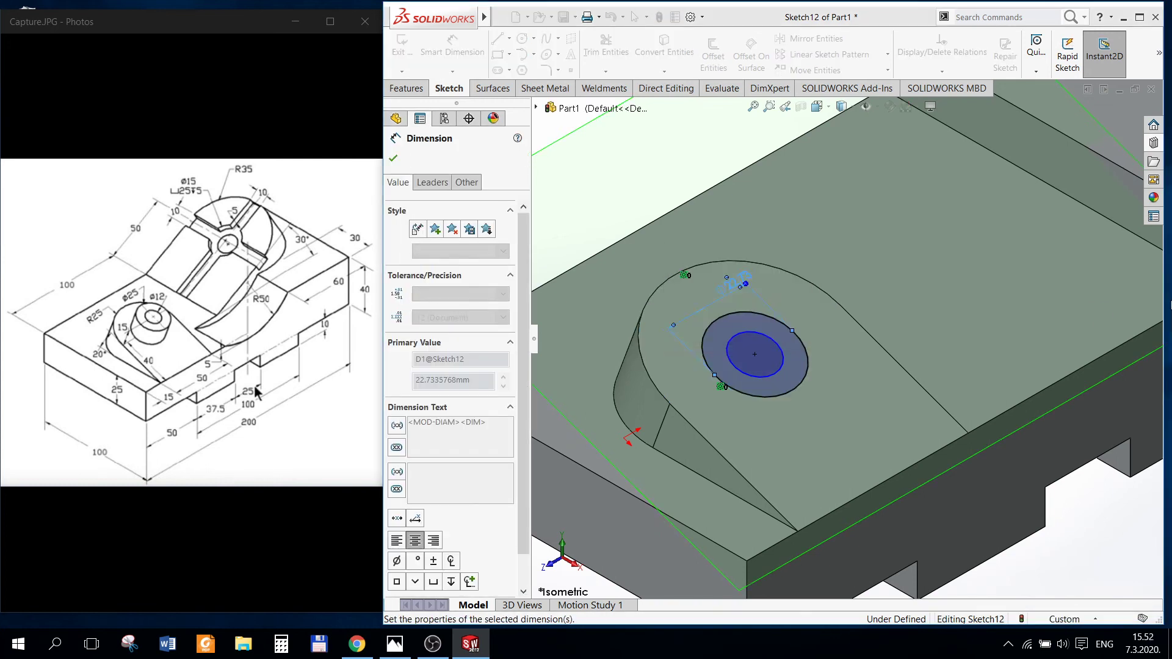
click(781, 371)
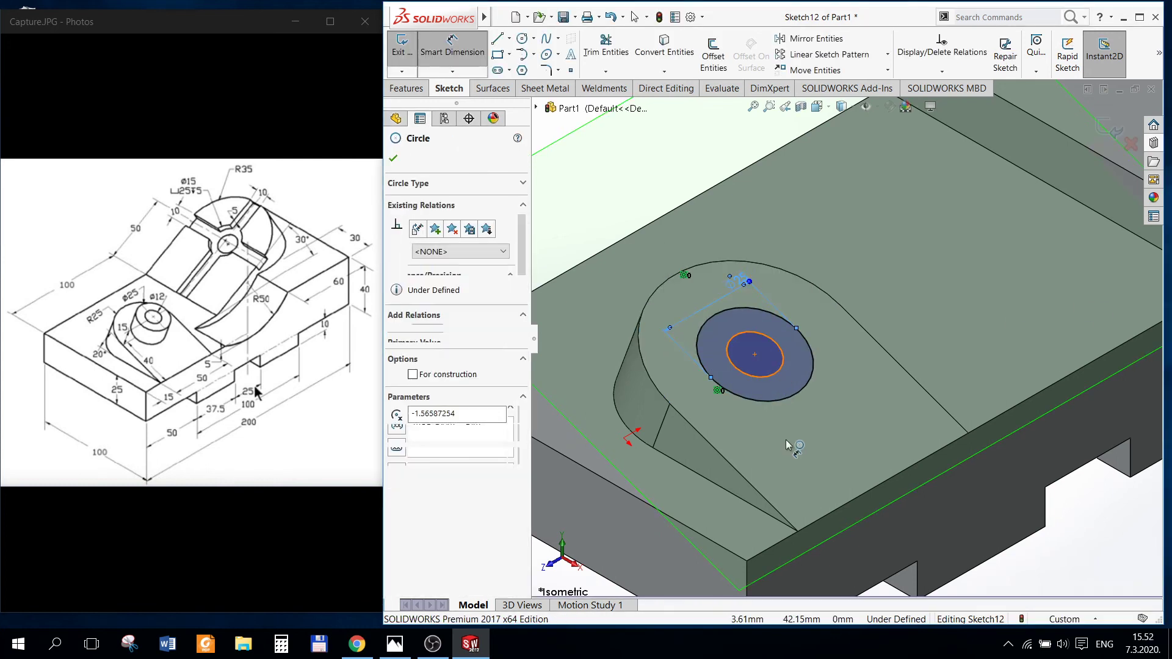
click(791, 434)
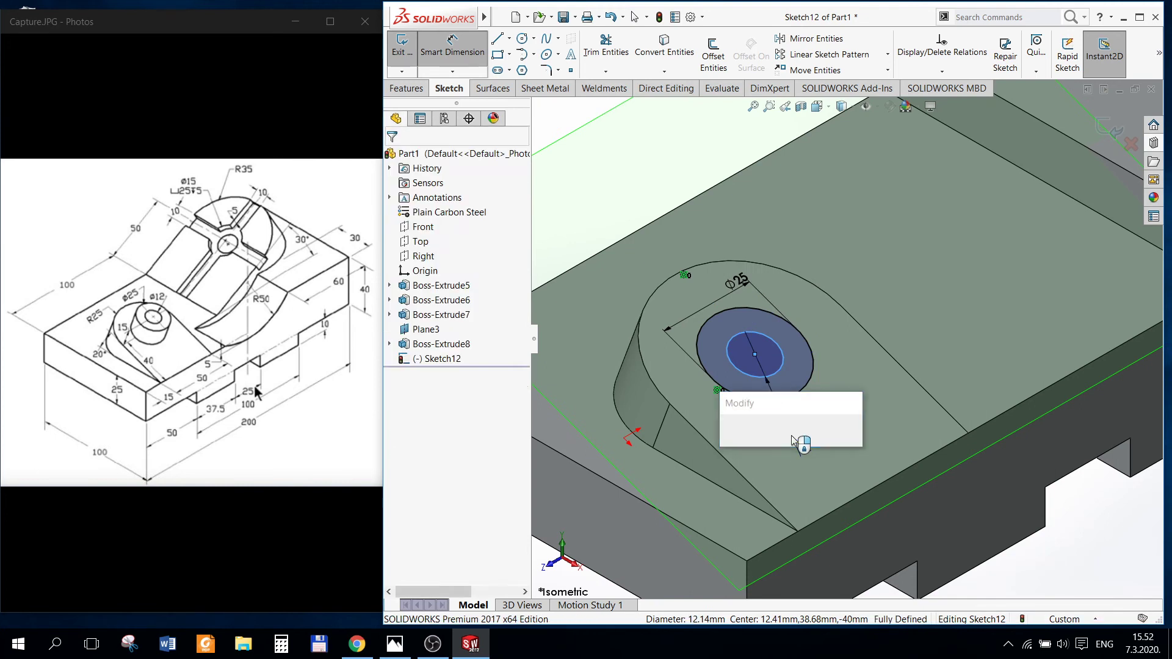
text(12)
key(Return)
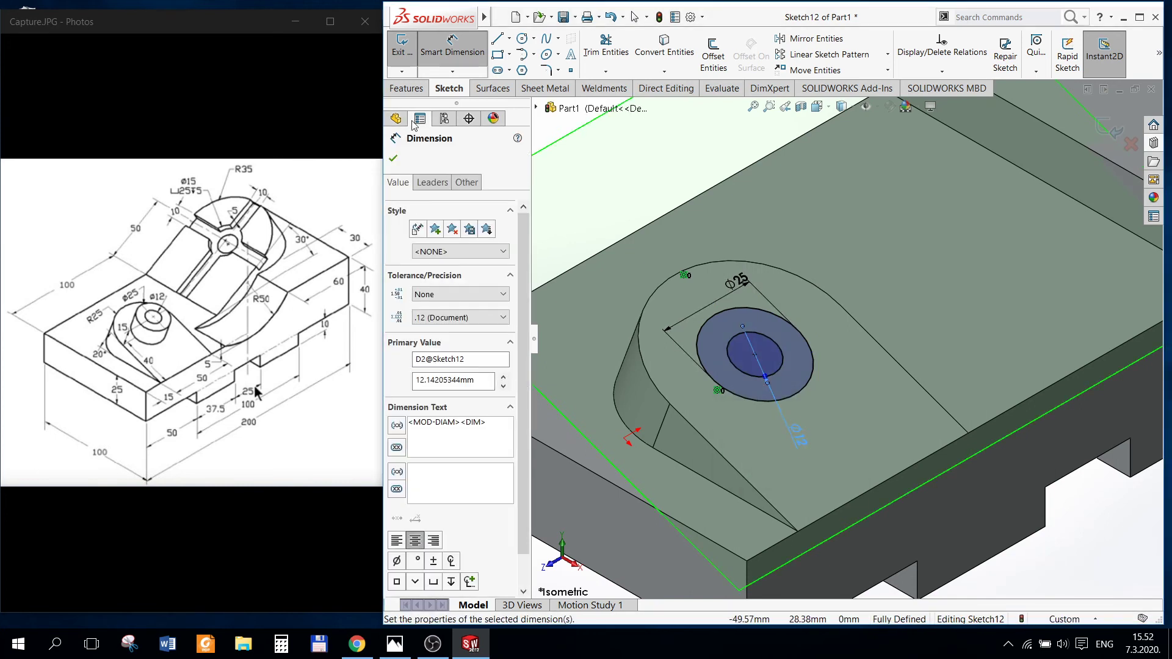
click(393, 160)
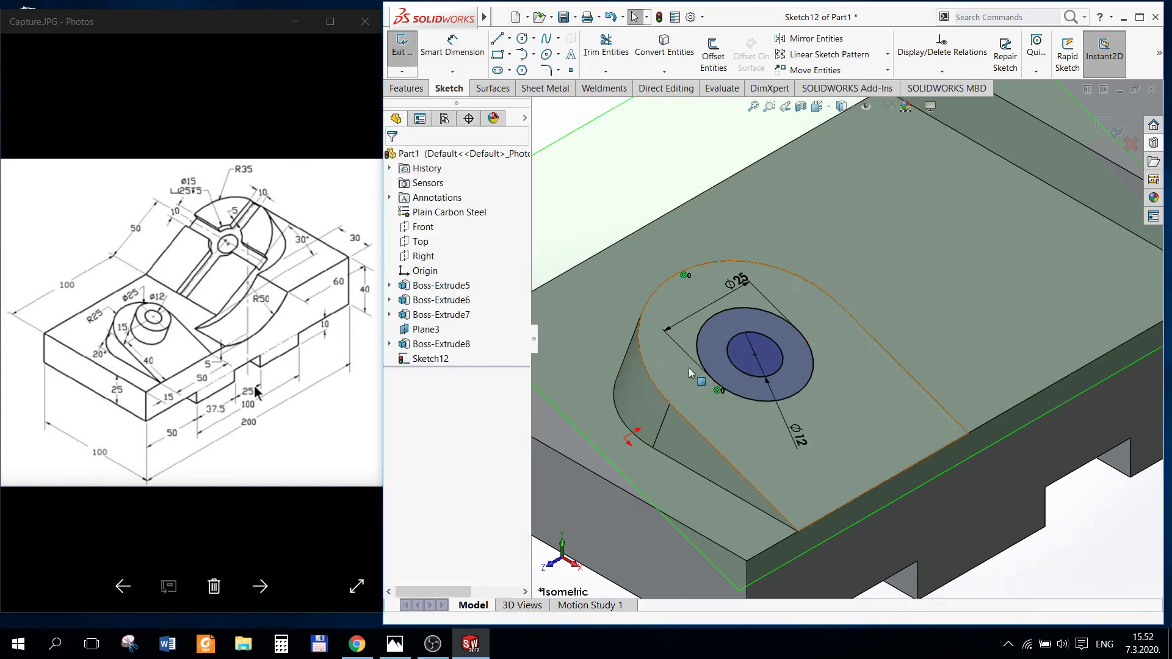
click(1104, 129)
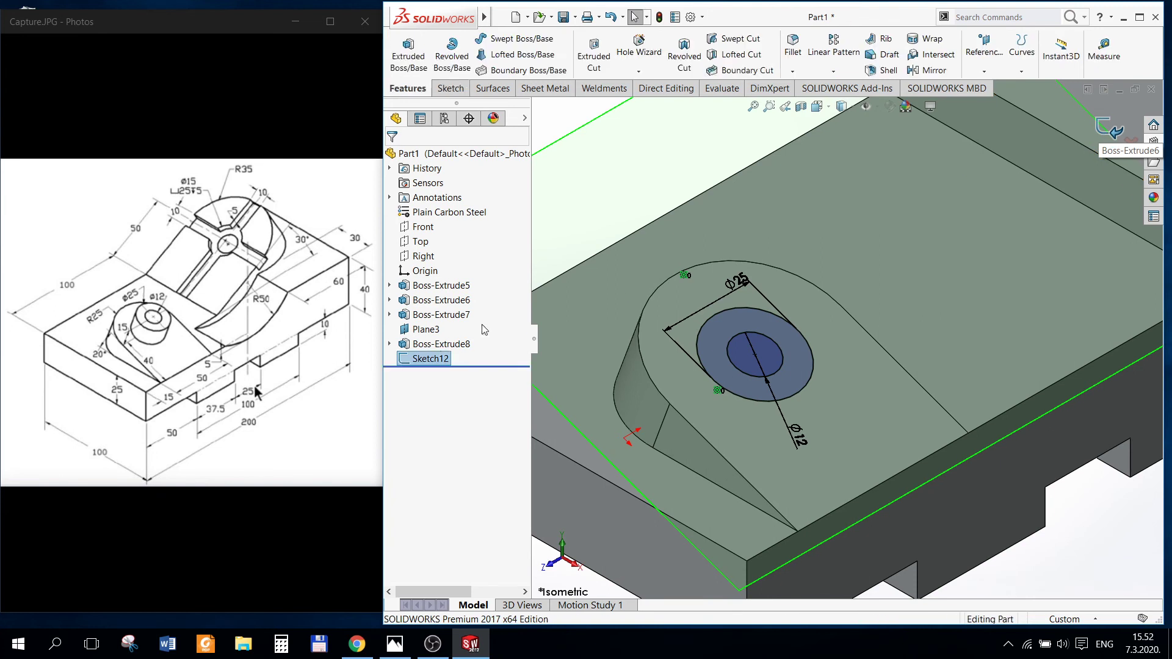
Step: Extrude the two-circle sketch 15 mm into a hollow cylinder
click(409, 55)
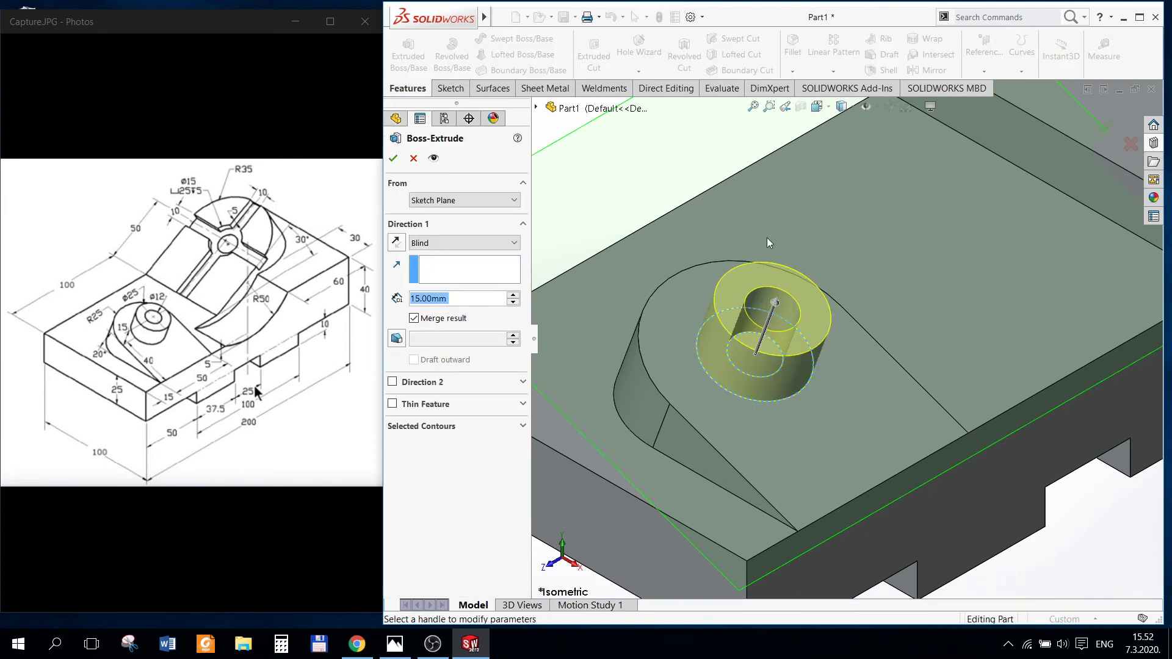
click(393, 158)
key(f)
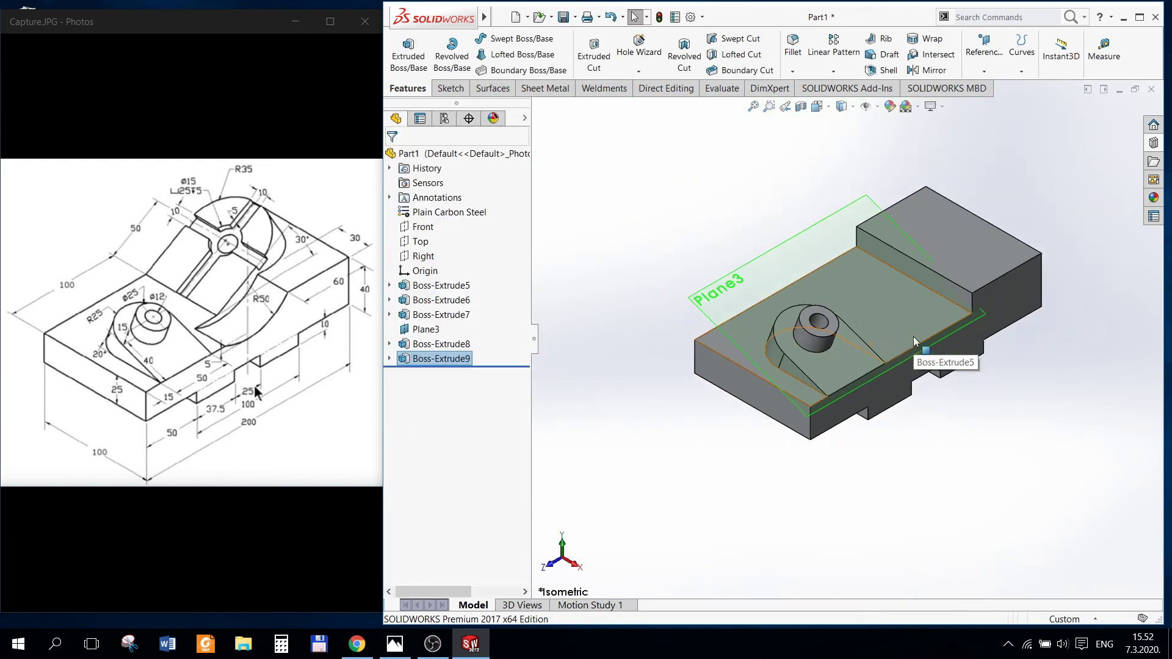
Step: Hide Plane3 from the view
scroll(913, 340, down, 3)
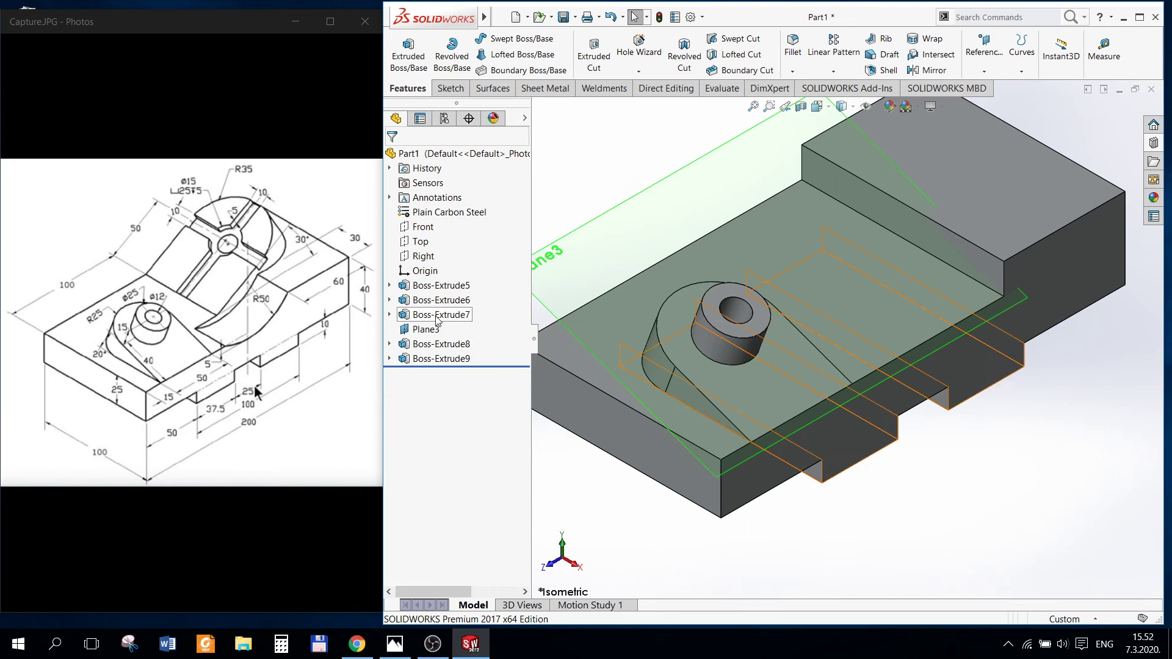
right_click(424, 336)
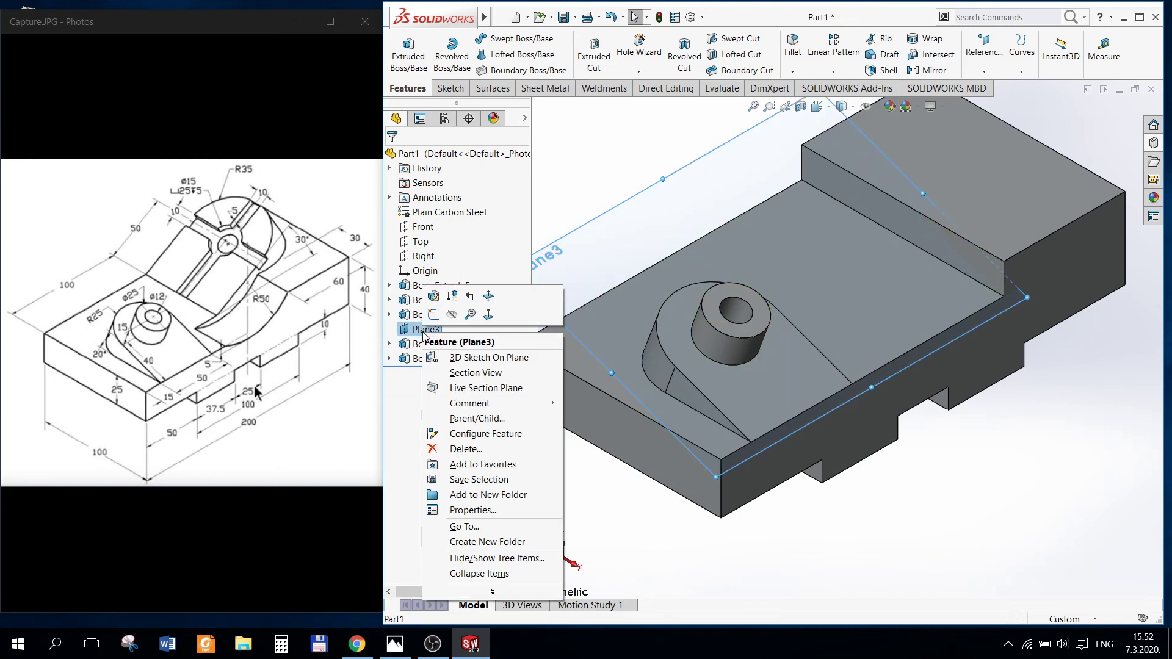
click(450, 314)
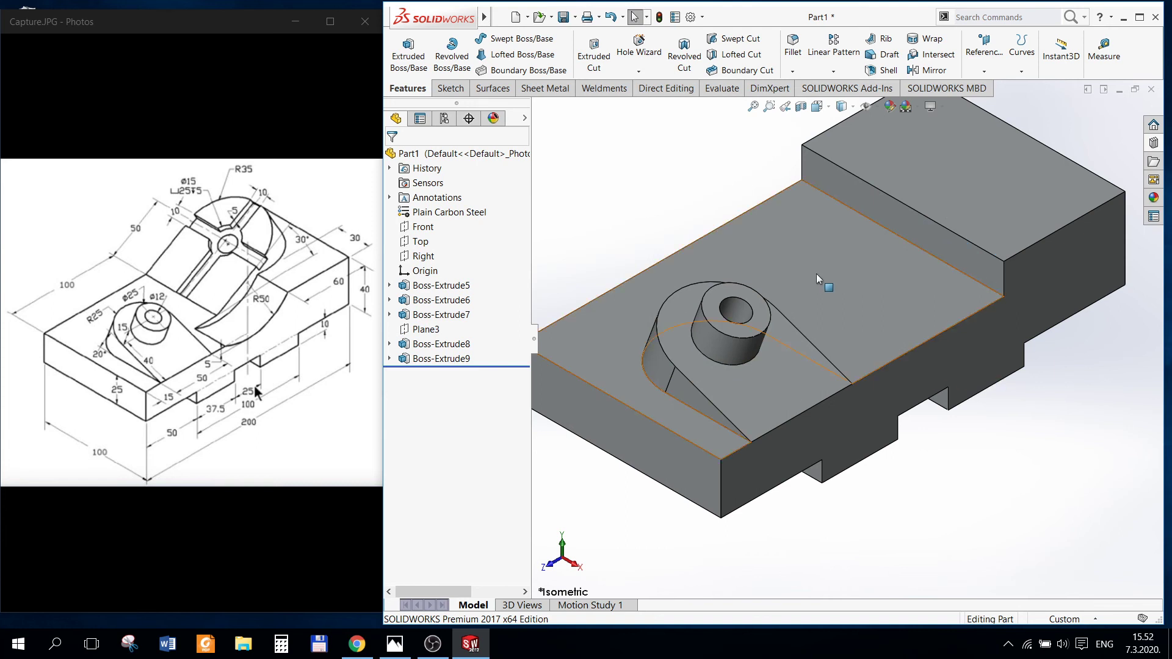
Step: Sketch a straight line across the block's lower top face
click(769, 251)
right_click(769, 251)
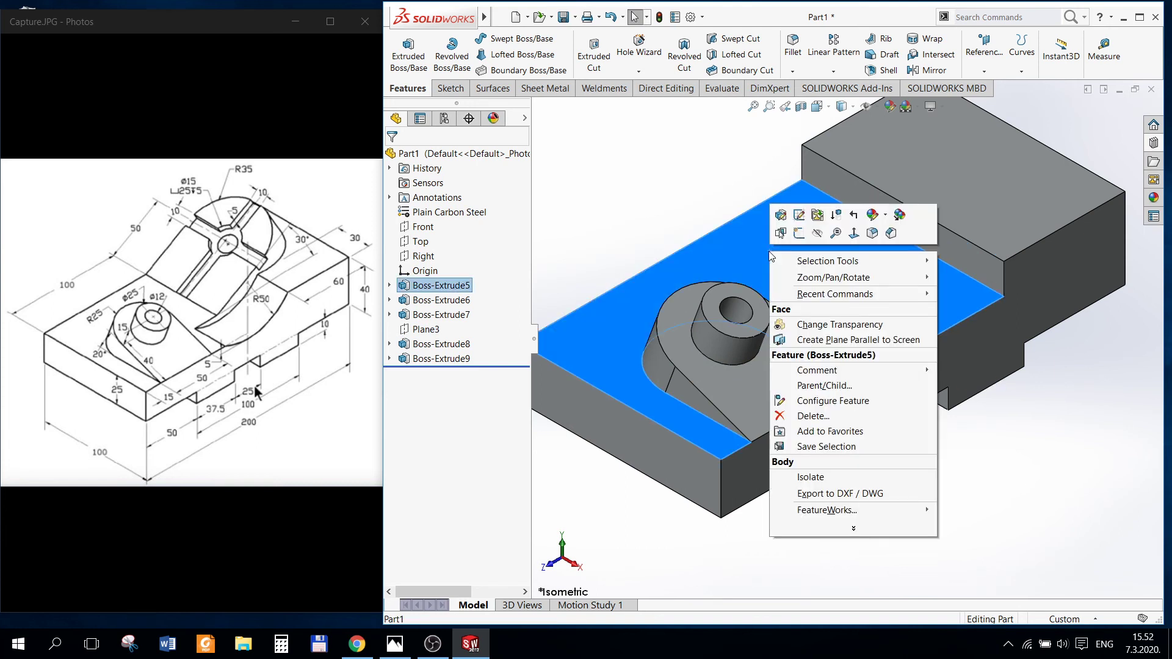
click(803, 235)
click(509, 38)
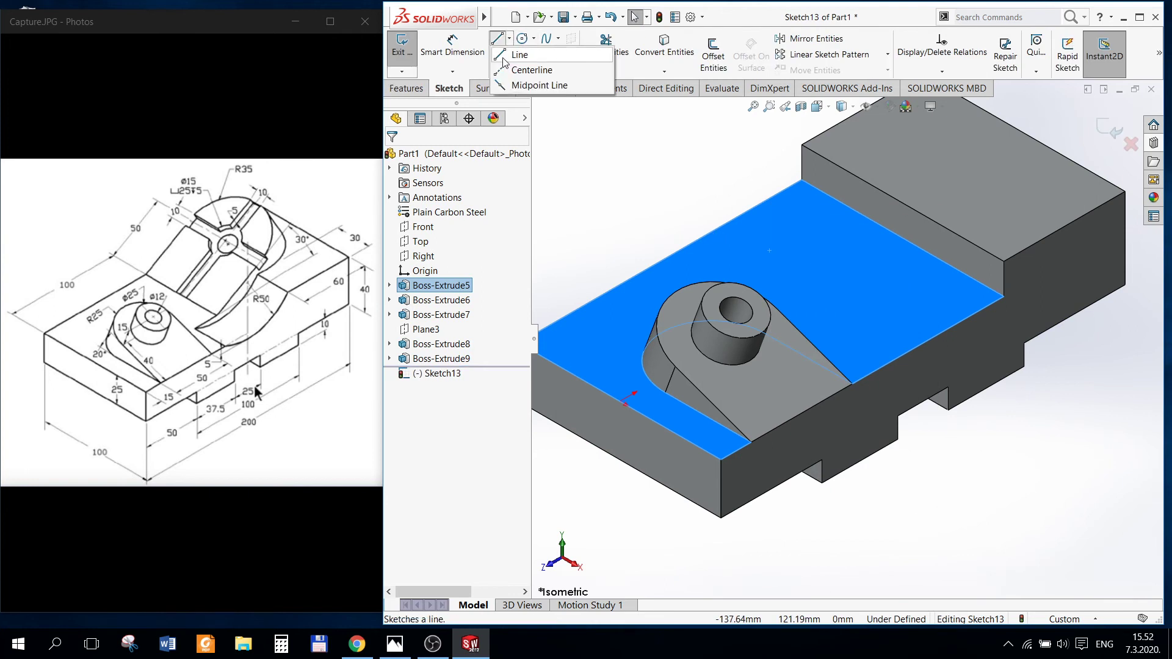
click(504, 62)
click(660, 261)
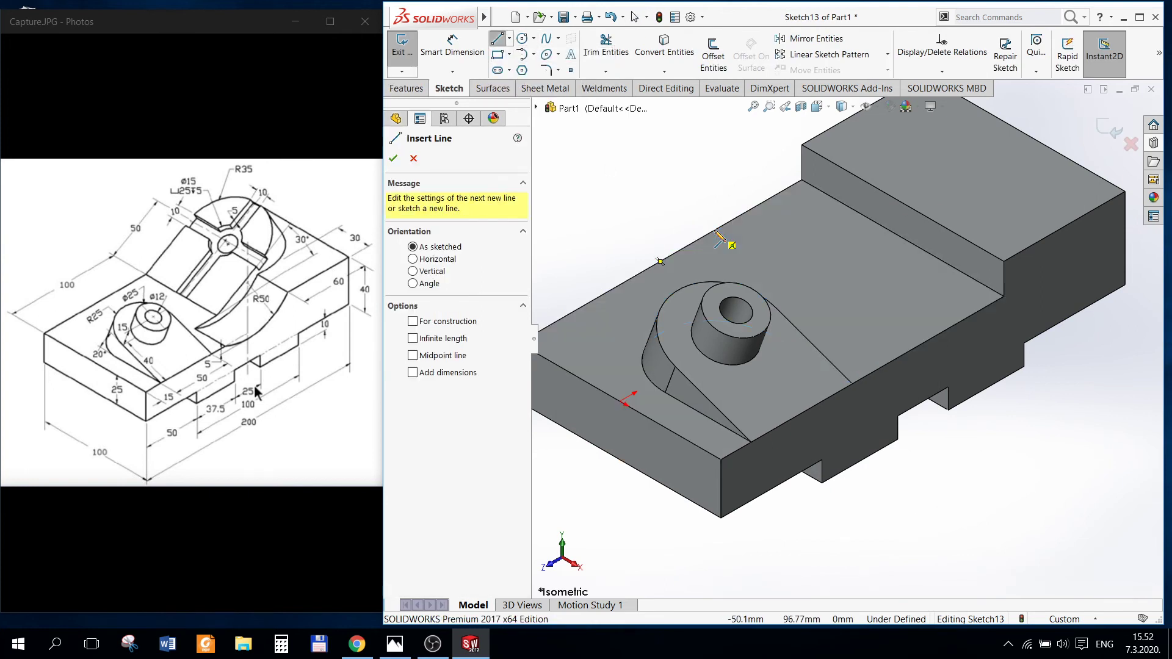
click(920, 348)
key(Escape)
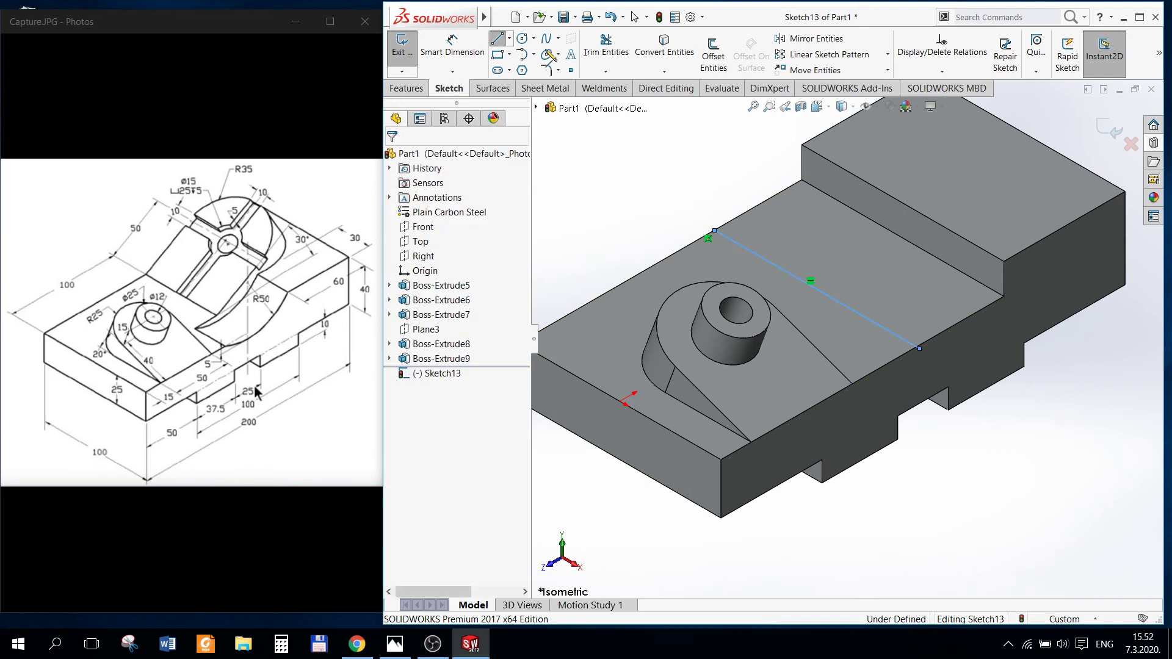
Step: Dimension the line 100 mm from the block's front edge and exit Sketch13
click(452, 46)
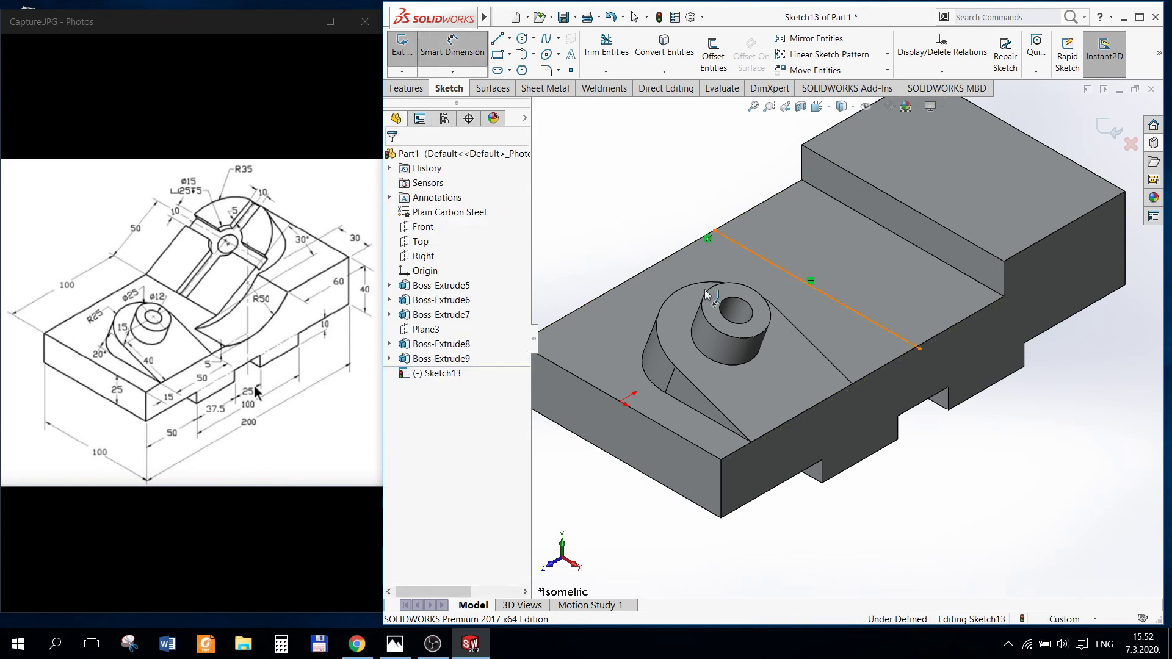
click(749, 251)
click(610, 398)
click(597, 272)
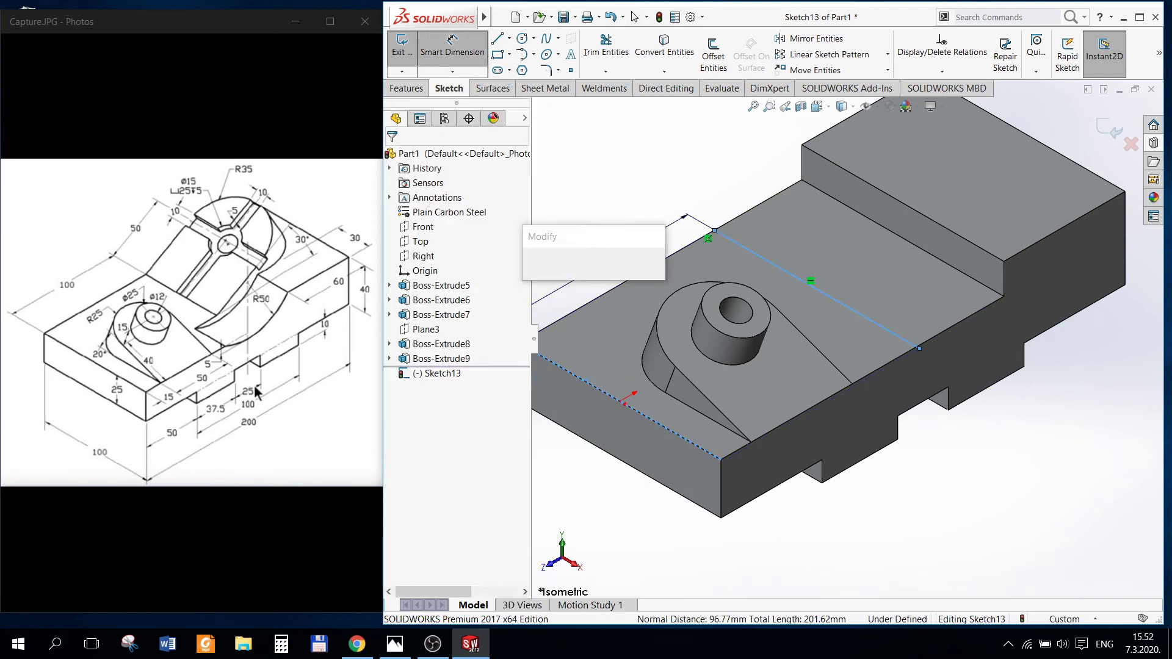
text(100)
key(Return)
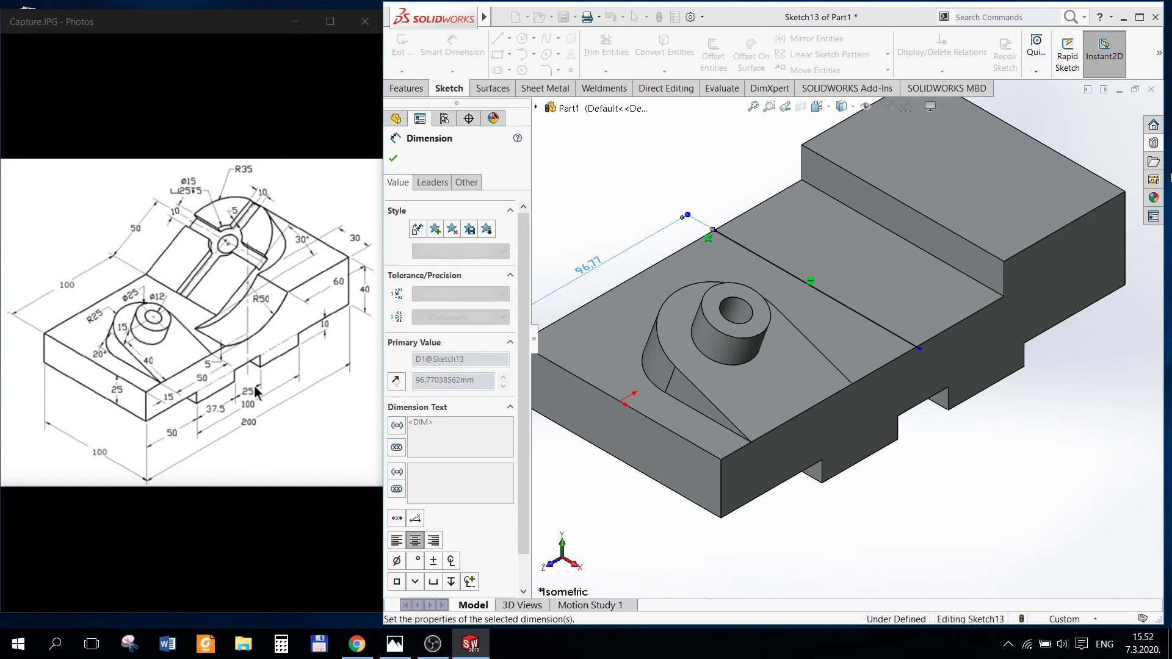
click(390, 160)
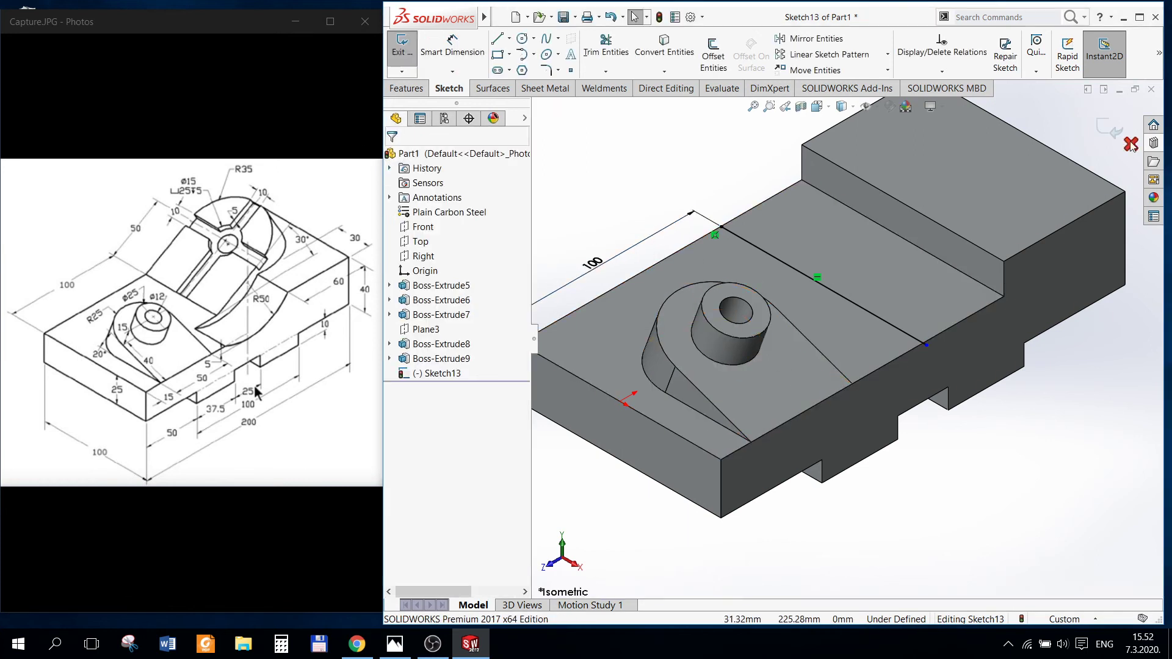
click(1111, 128)
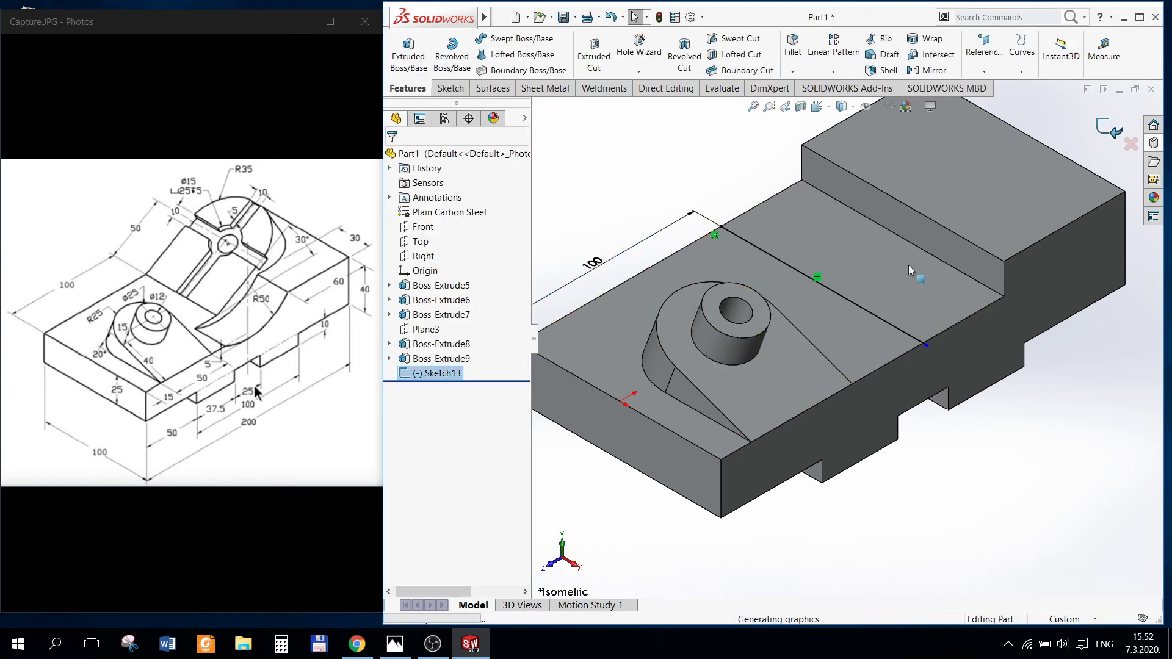
click(859, 261)
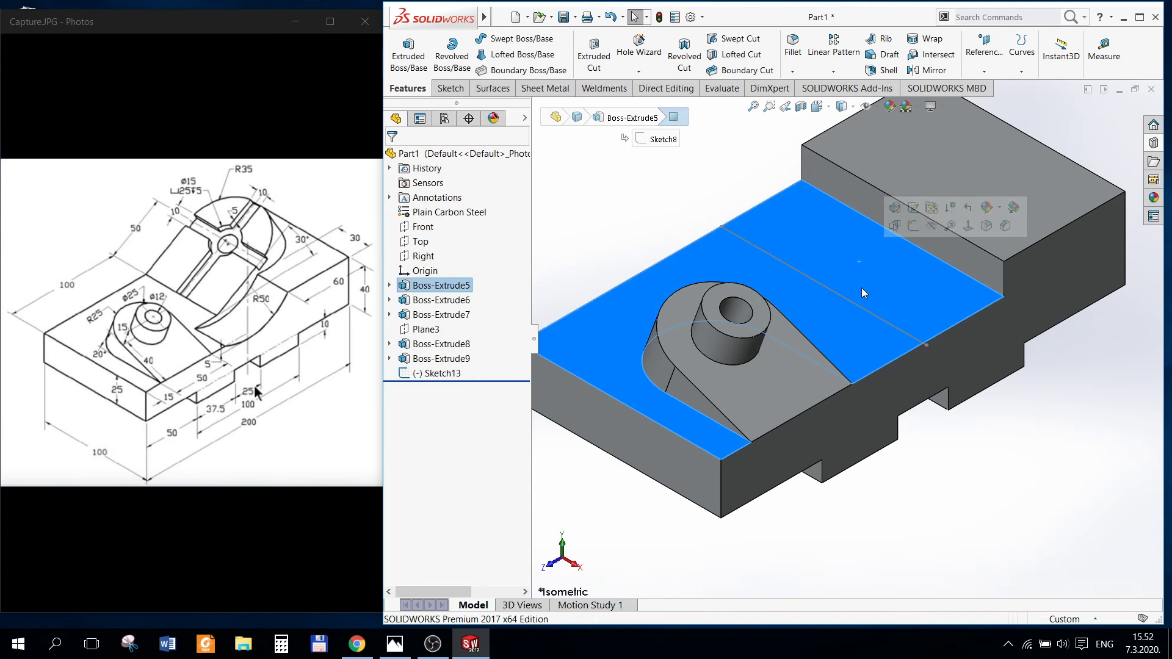
click(817, 281)
Step: Create Plane4 at 30° to the lower top face through Sketch13's line
click(984, 51)
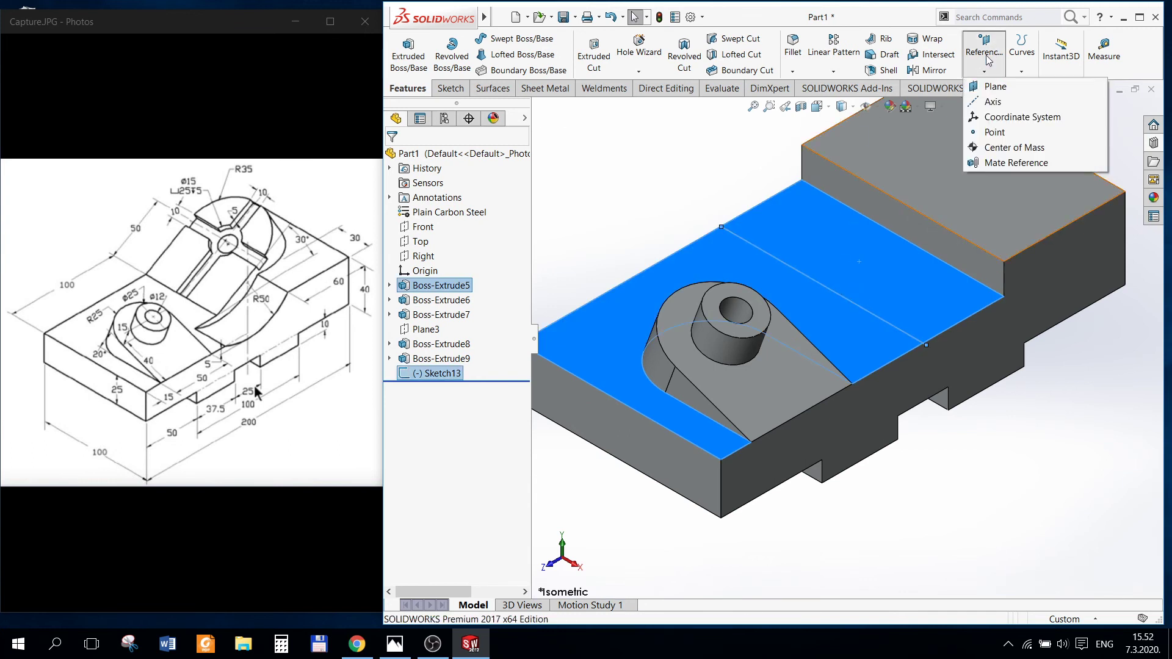
click(987, 86)
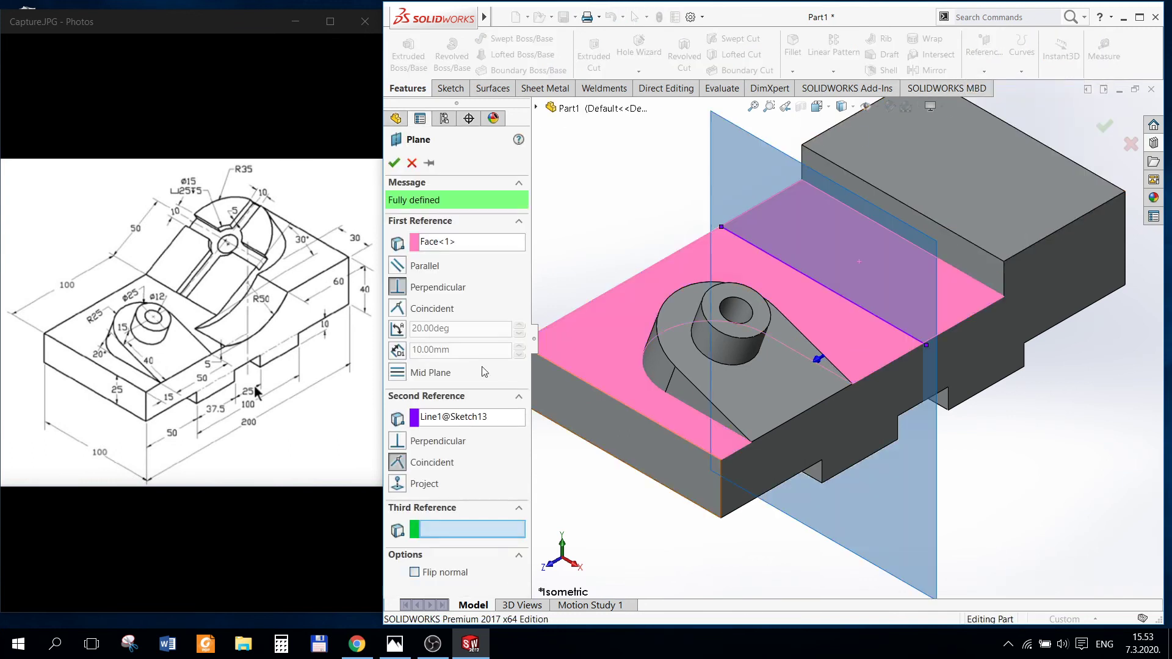
click(403, 328)
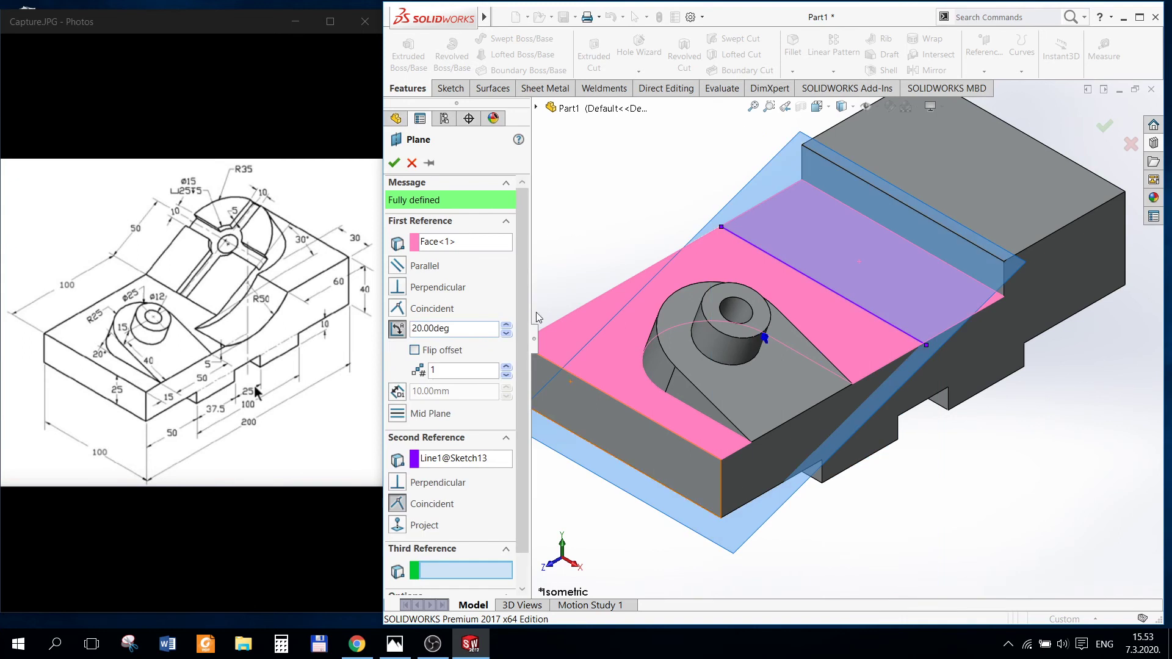
click(463, 328)
text(30)
key(Return)
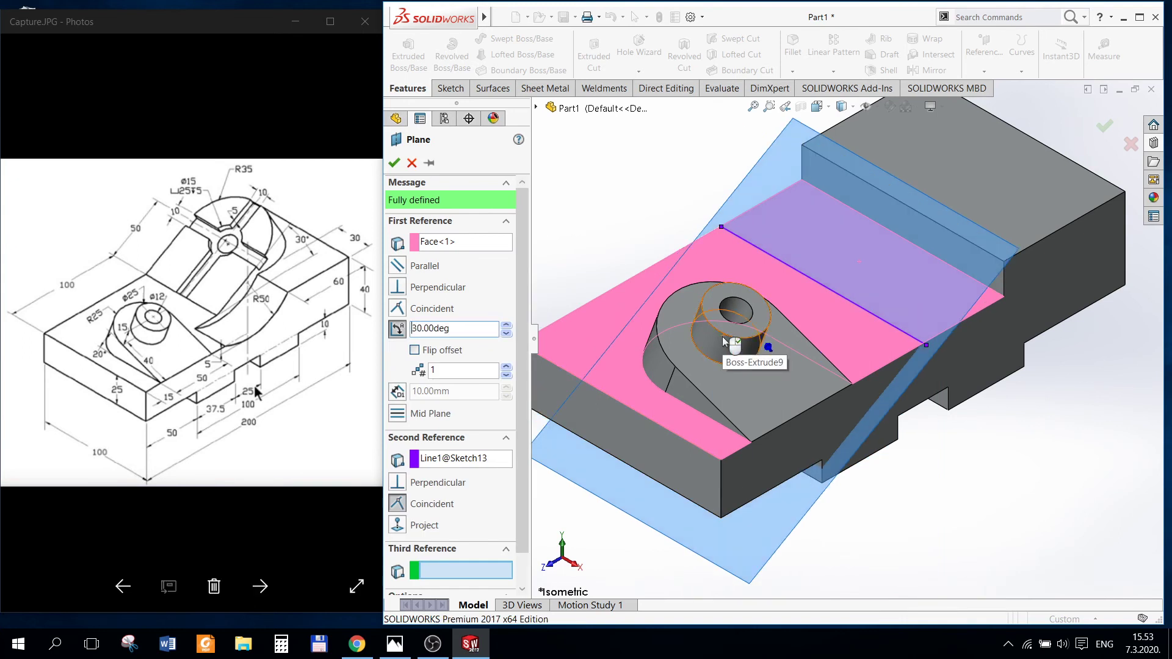
click(393, 162)
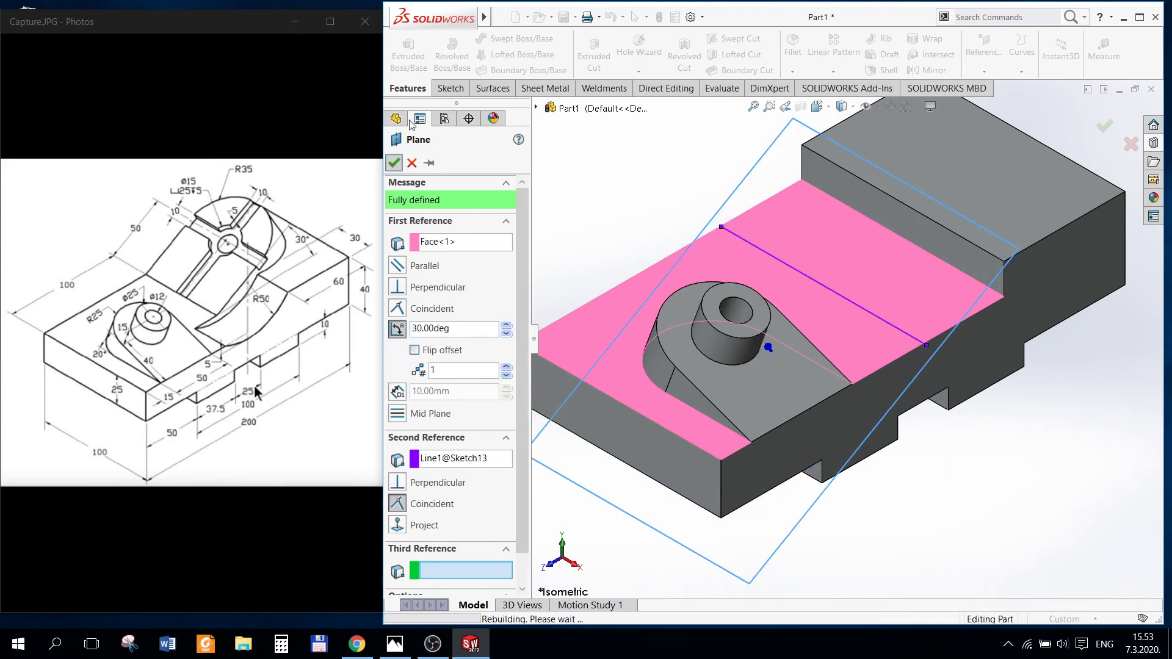
Step: Start a sketch on Plane4 and draw a circle
click(450, 88)
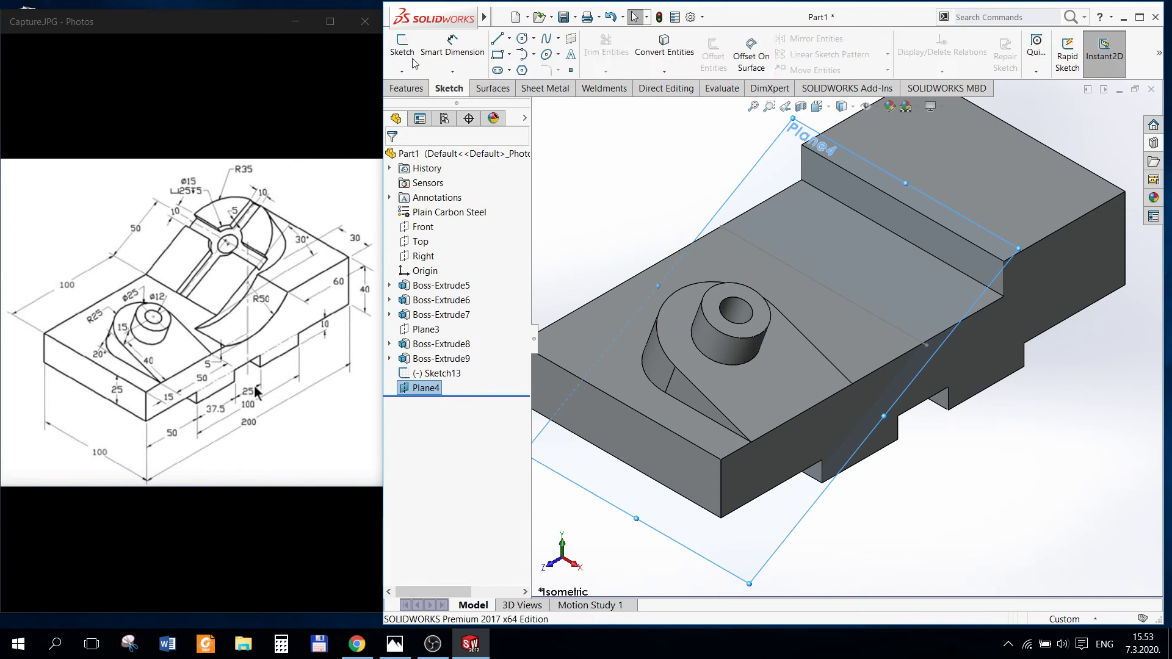
click(406, 55)
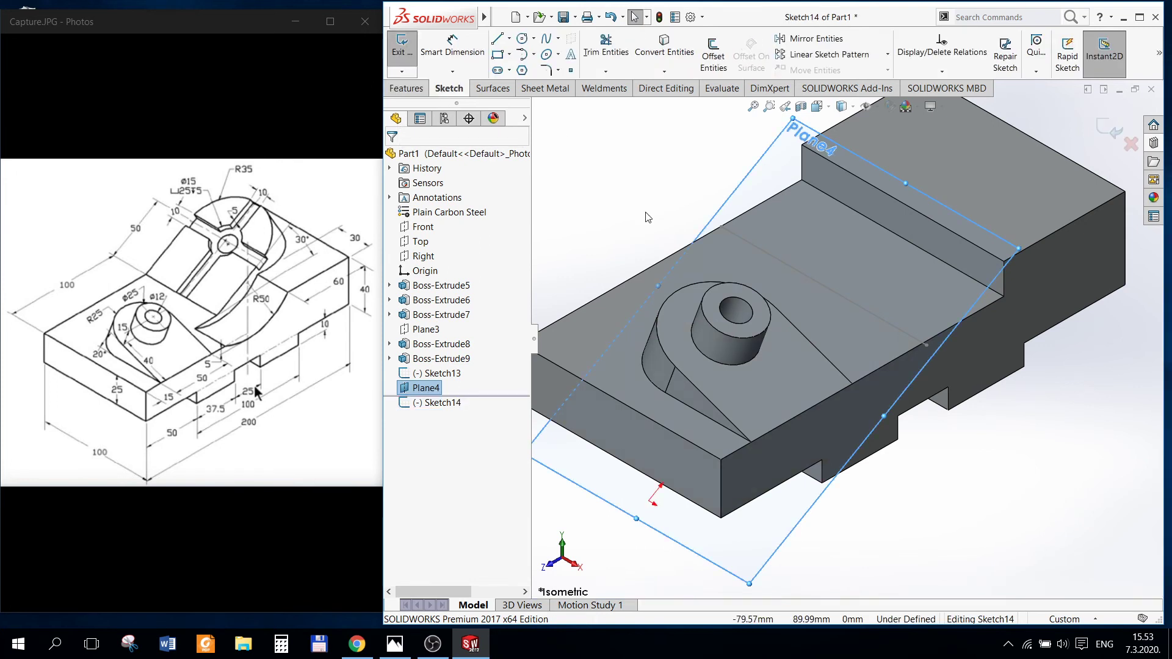
click(522, 38)
click(841, 220)
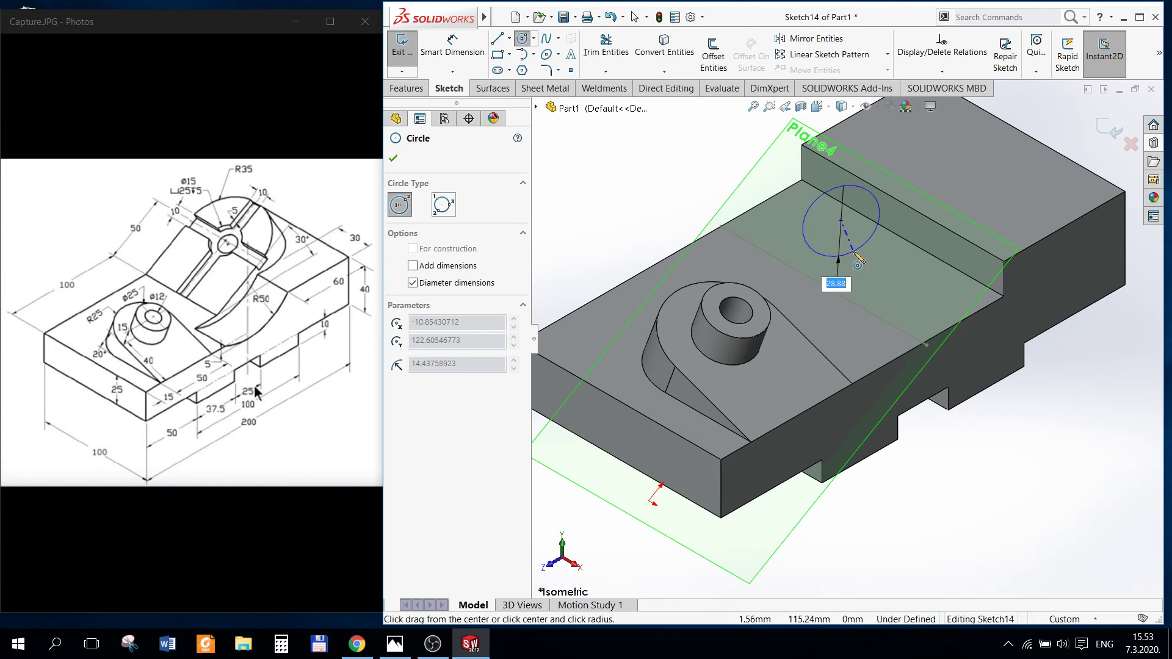
click(818, 252)
Step: Project the plane's intersection line into the sketch as a base line with Convert Entities
click(497, 40)
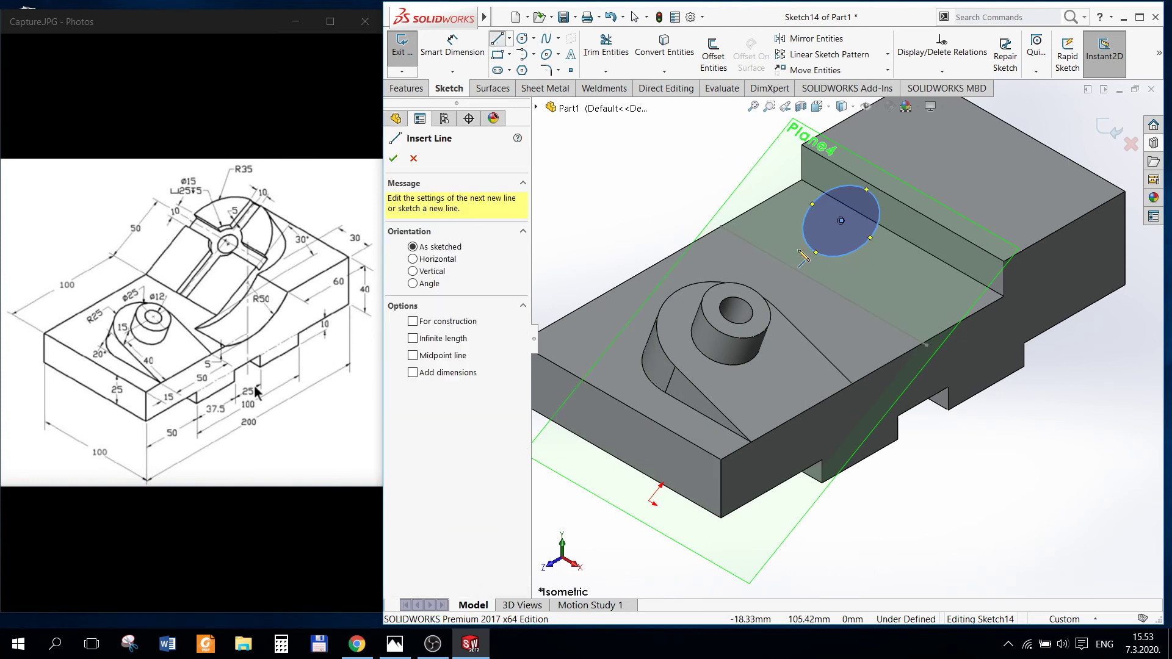
scroll(818, 254, down, 1)
scroll(818, 254, down, 1)
click(814, 190)
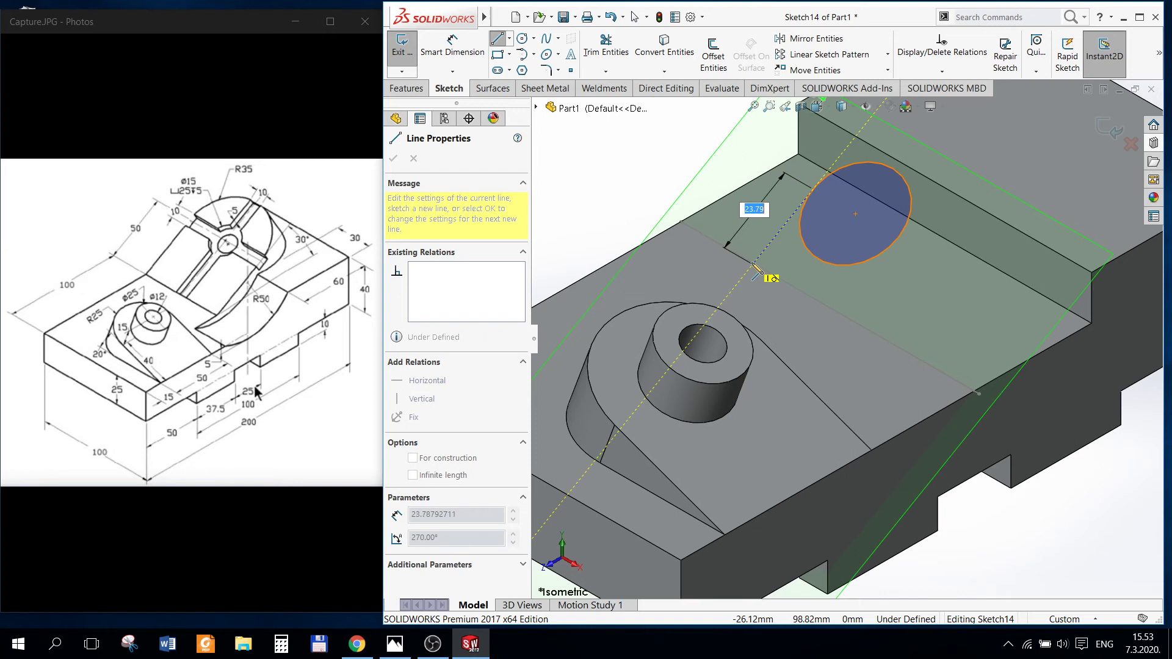
key(Escape)
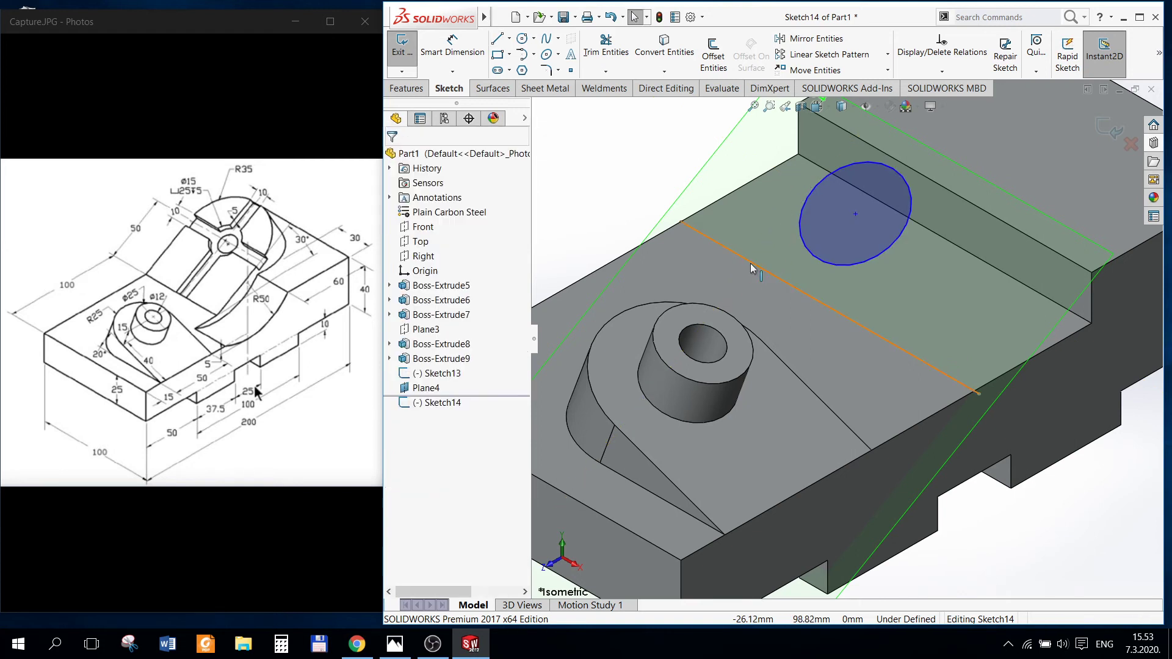
click(770, 276)
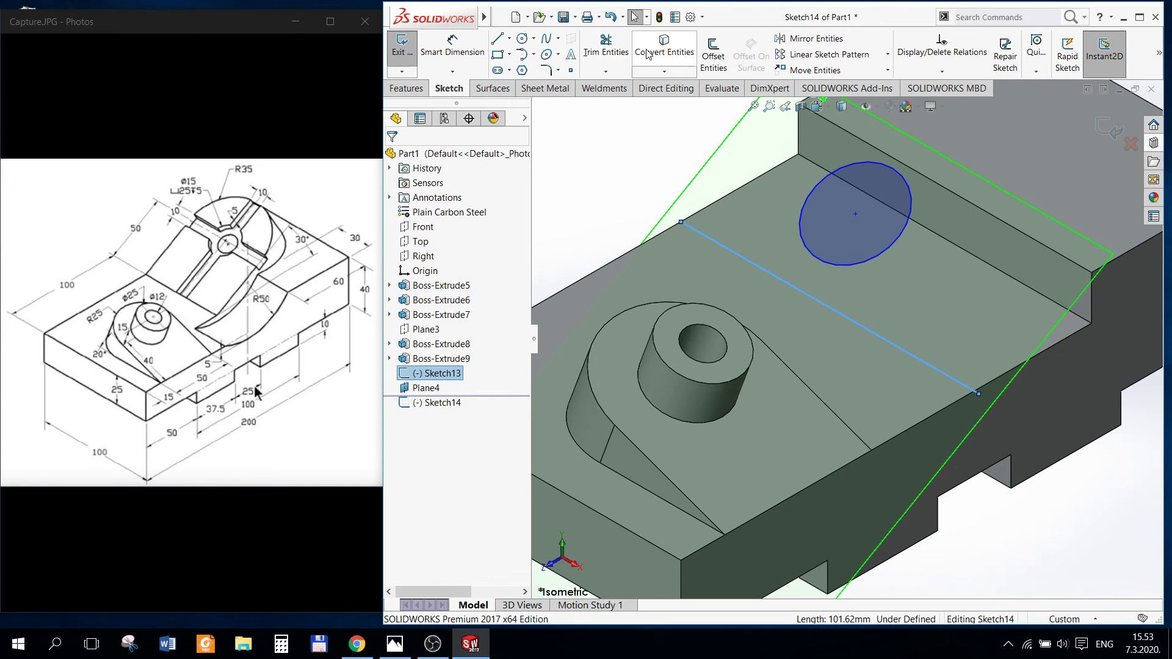
click(683, 67)
Step: Draw two vertical lines from the circle's sides down to the base line
click(498, 39)
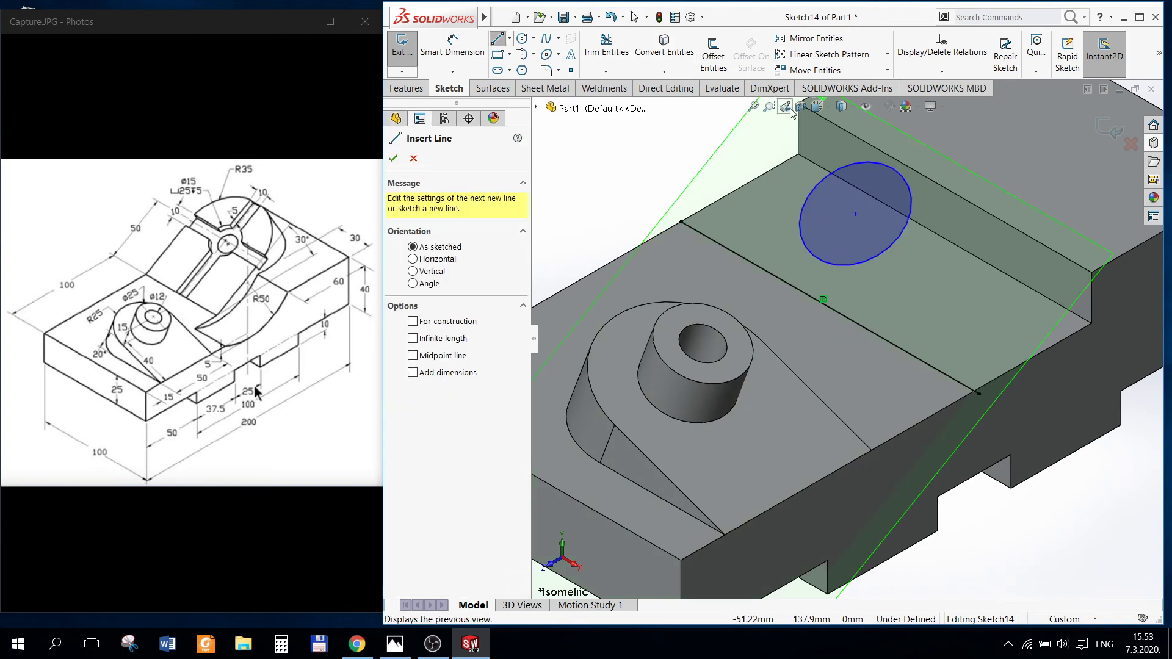
click(824, 110)
mouse_move(865, 171)
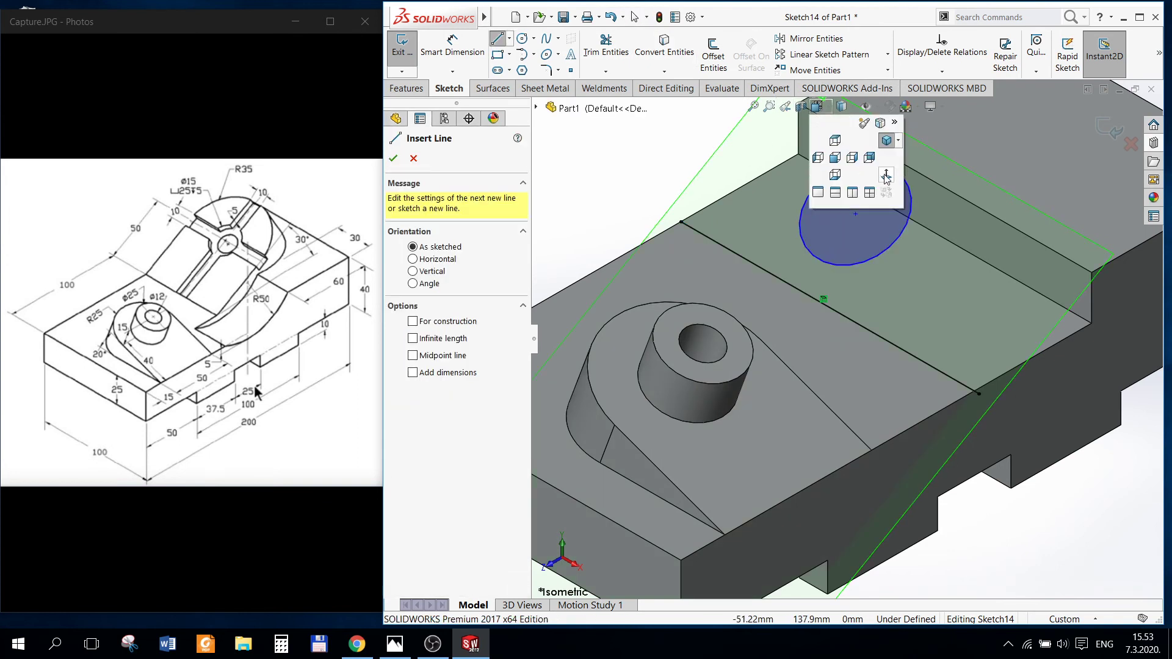
click(886, 178)
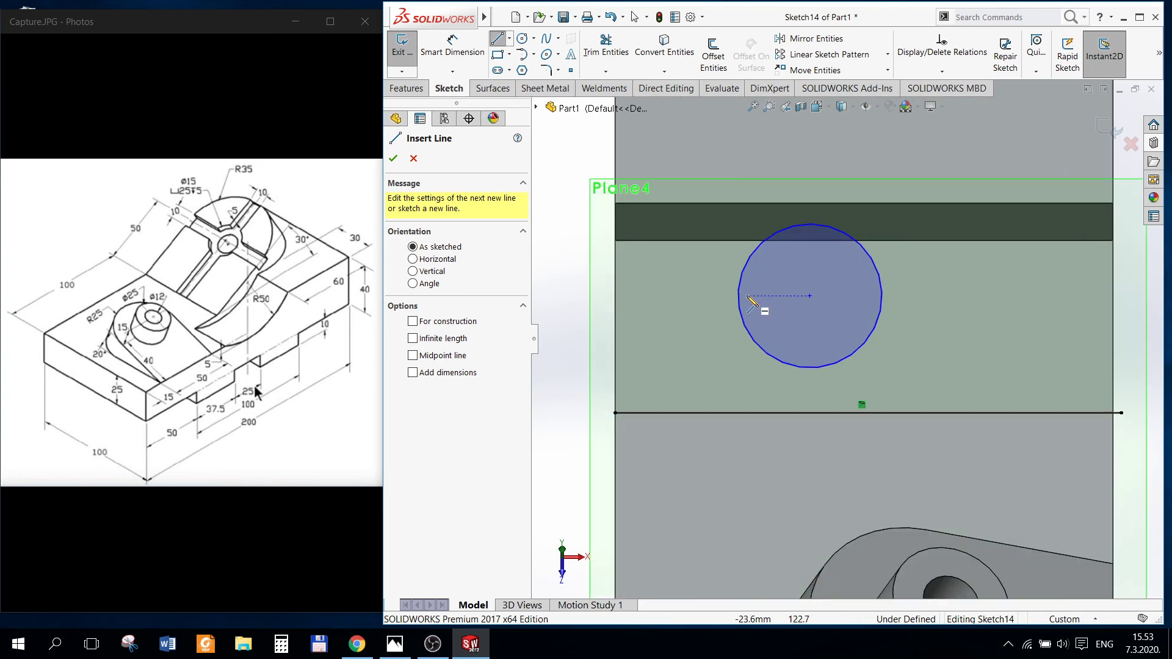
click(738, 296)
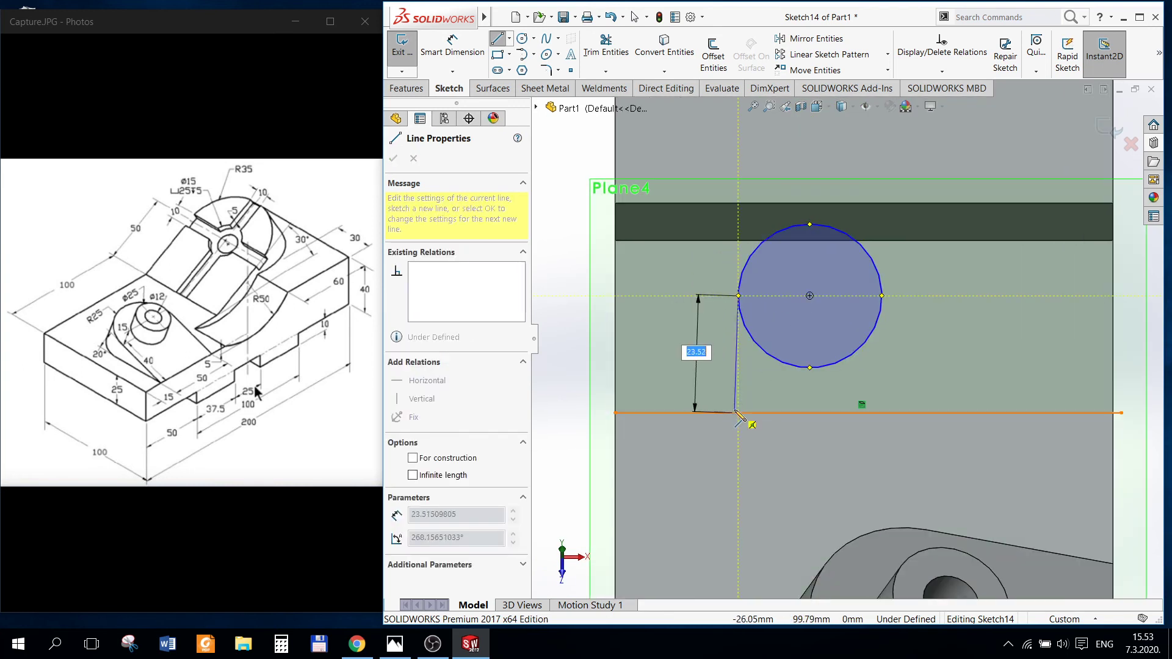
click(739, 413)
key(Escape)
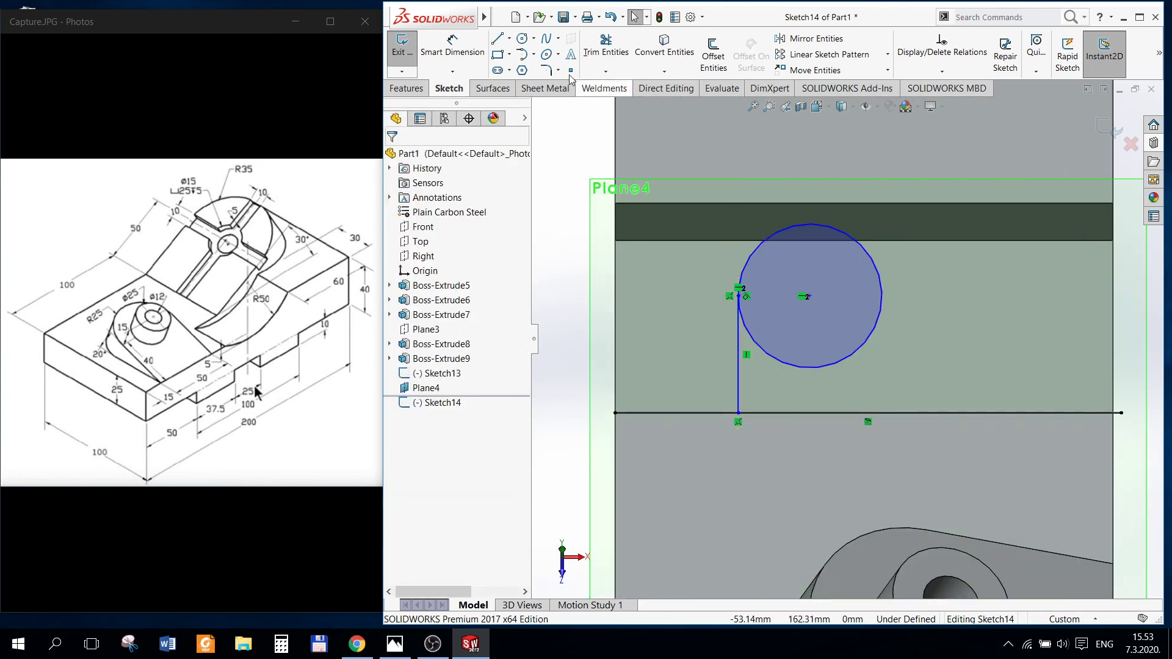
click(499, 40)
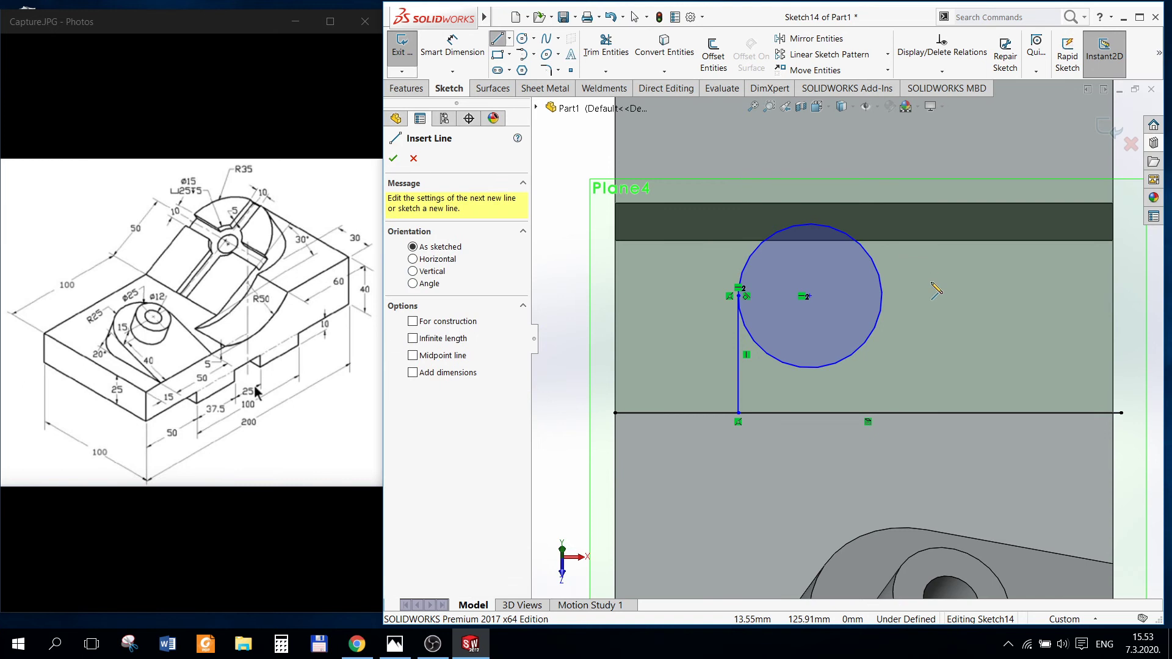
click(882, 297)
click(882, 414)
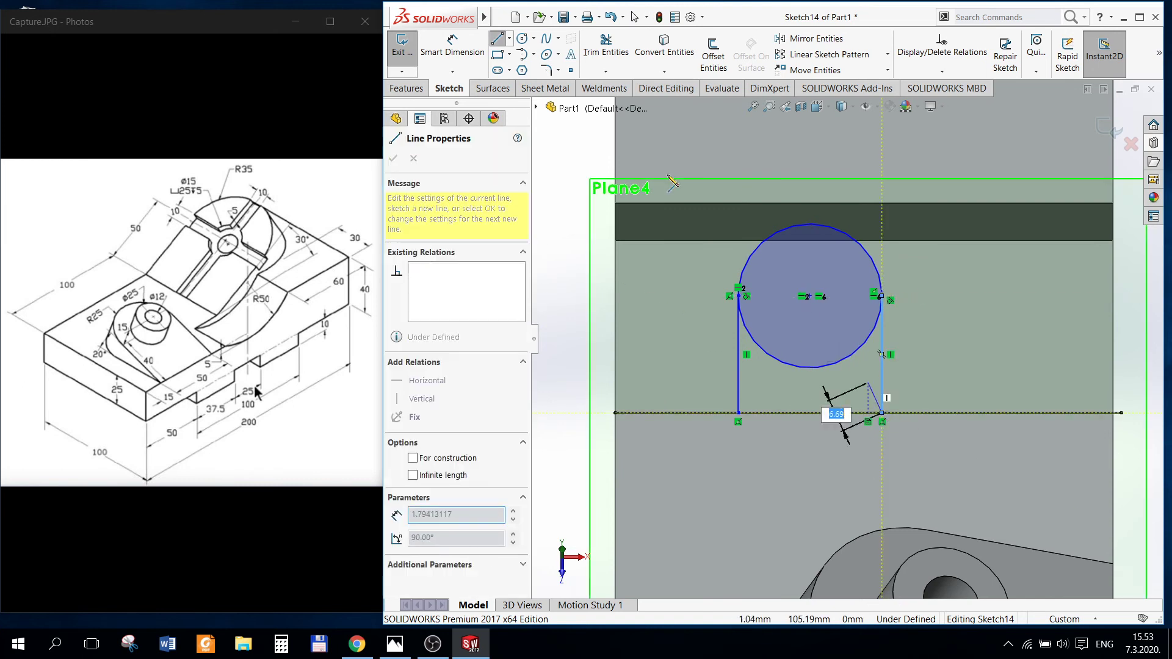
key(Escape)
click(606, 52)
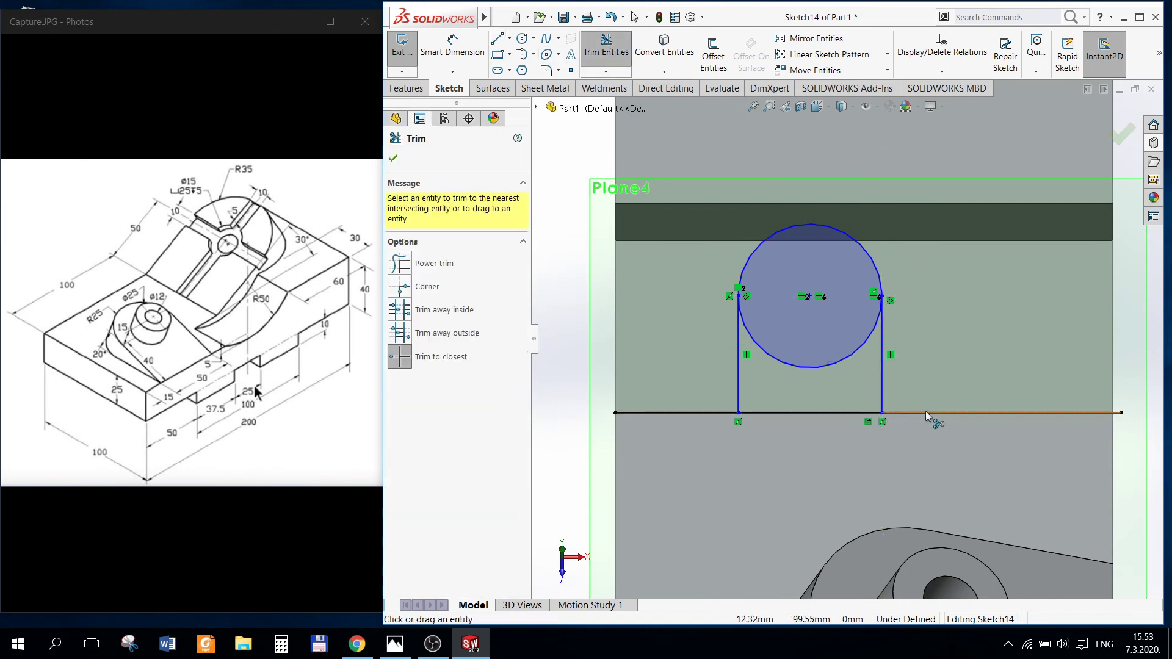
Step: Trim the base line ends and lower arc, and dimension the arc R35
click(717, 413)
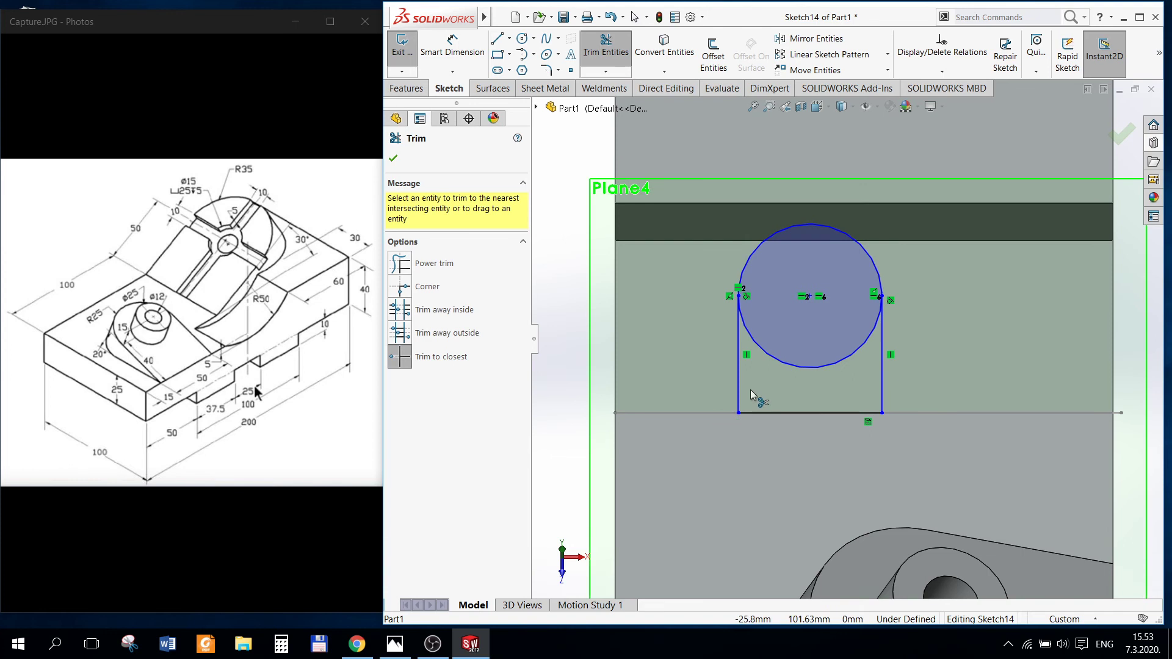
click(799, 366)
key(Escape)
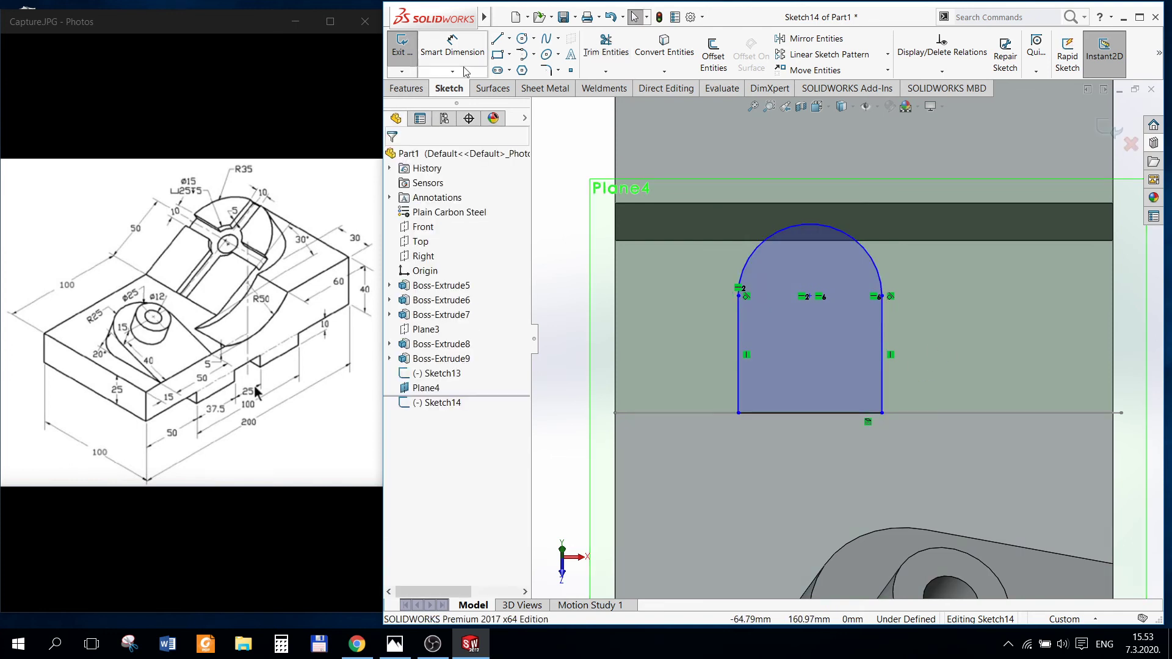
click(453, 52)
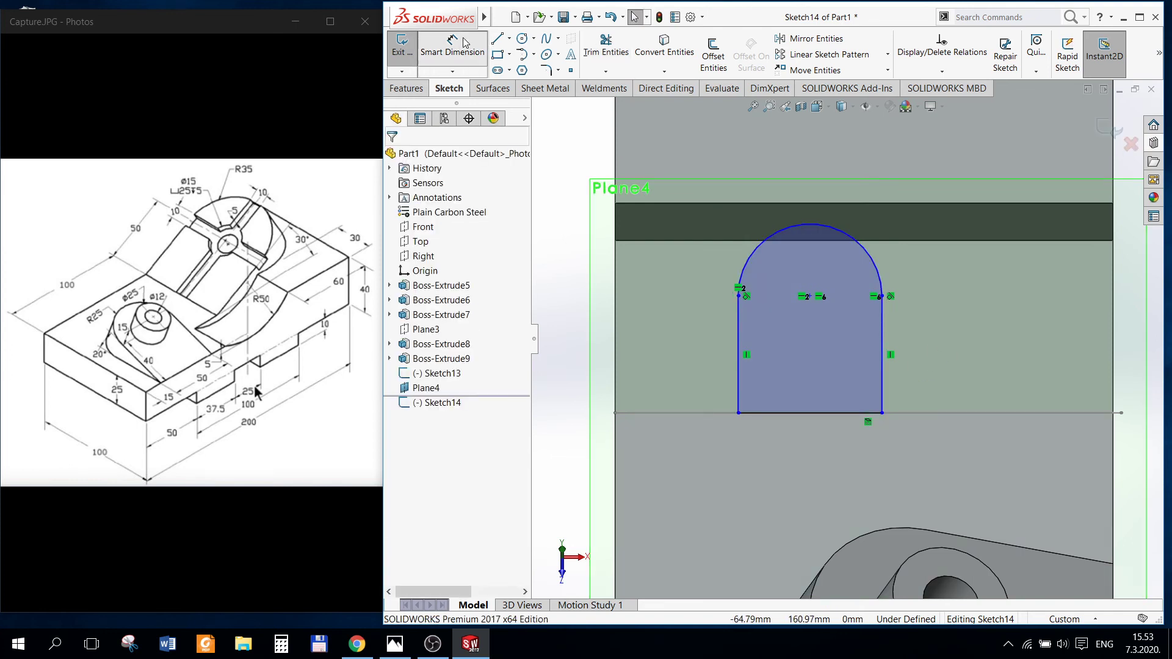
click(856, 246)
click(876, 230)
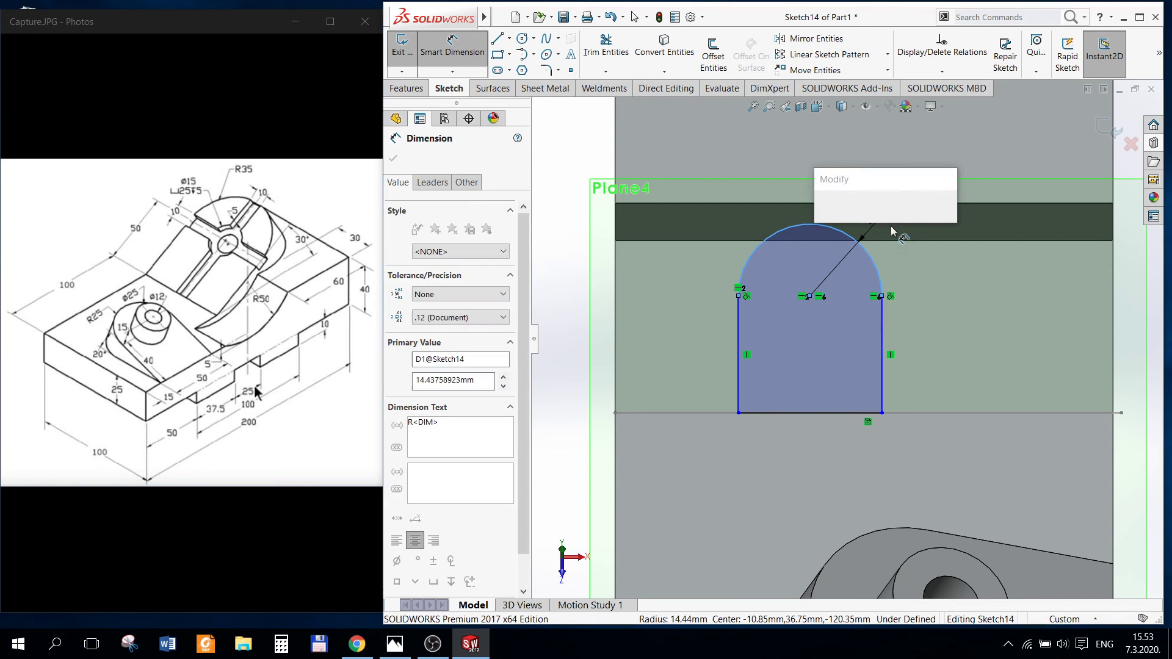
text(35)
key(Return)
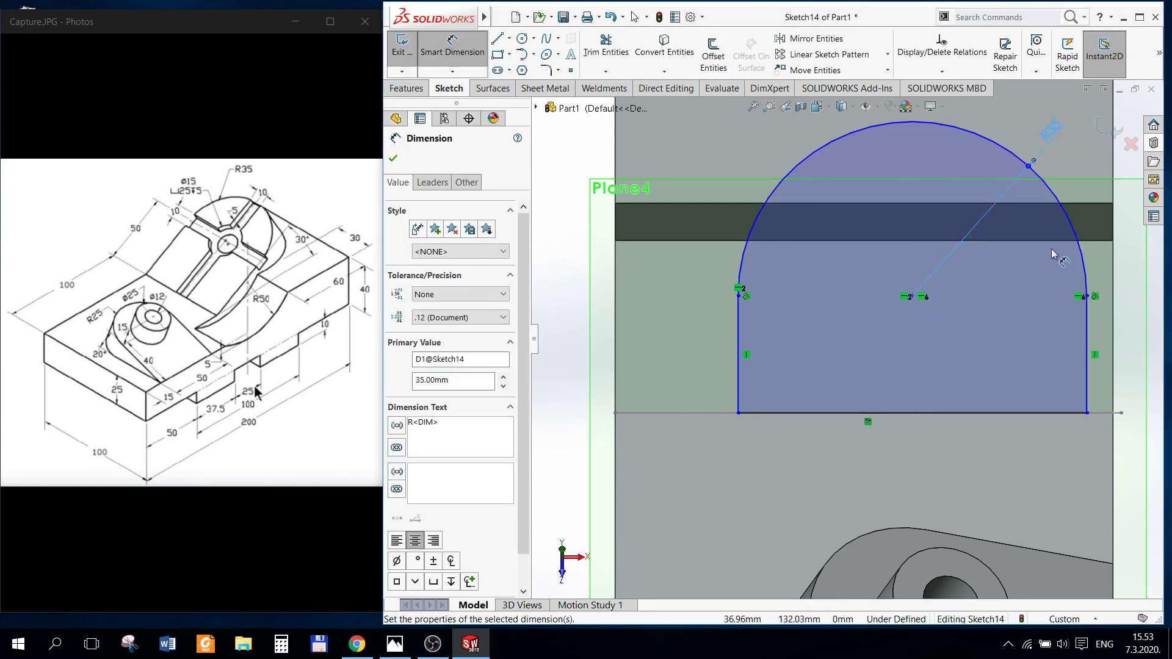
Step: Dimension the arc centre 50 mm above the bottom line
click(1073, 243)
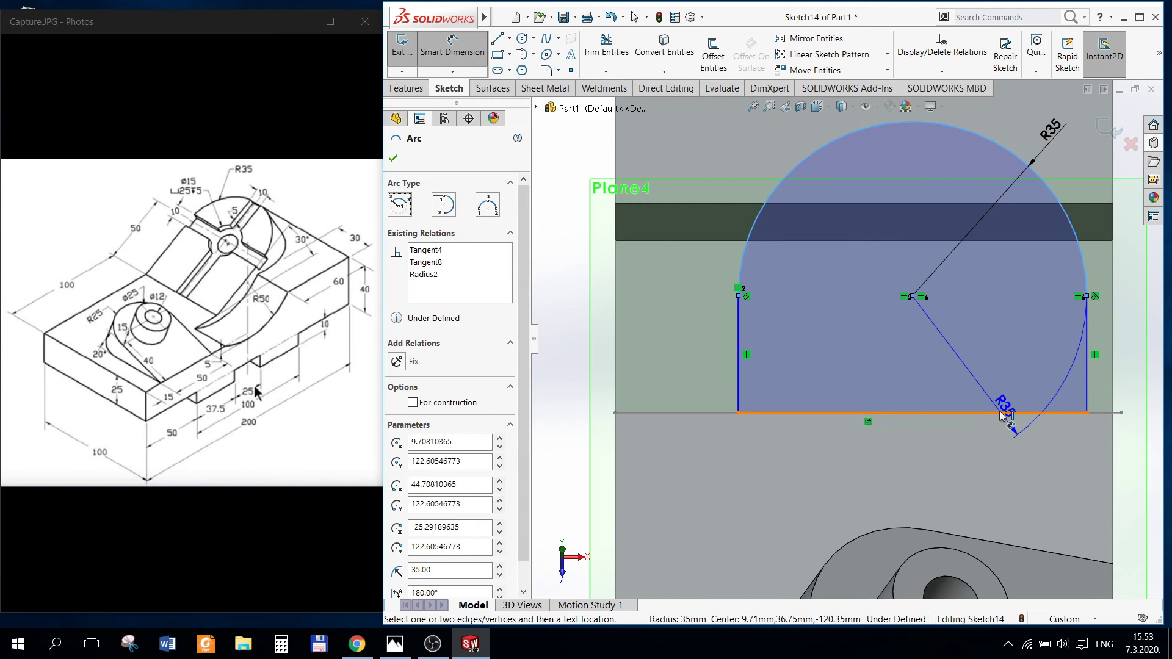
click(945, 413)
click(942, 373)
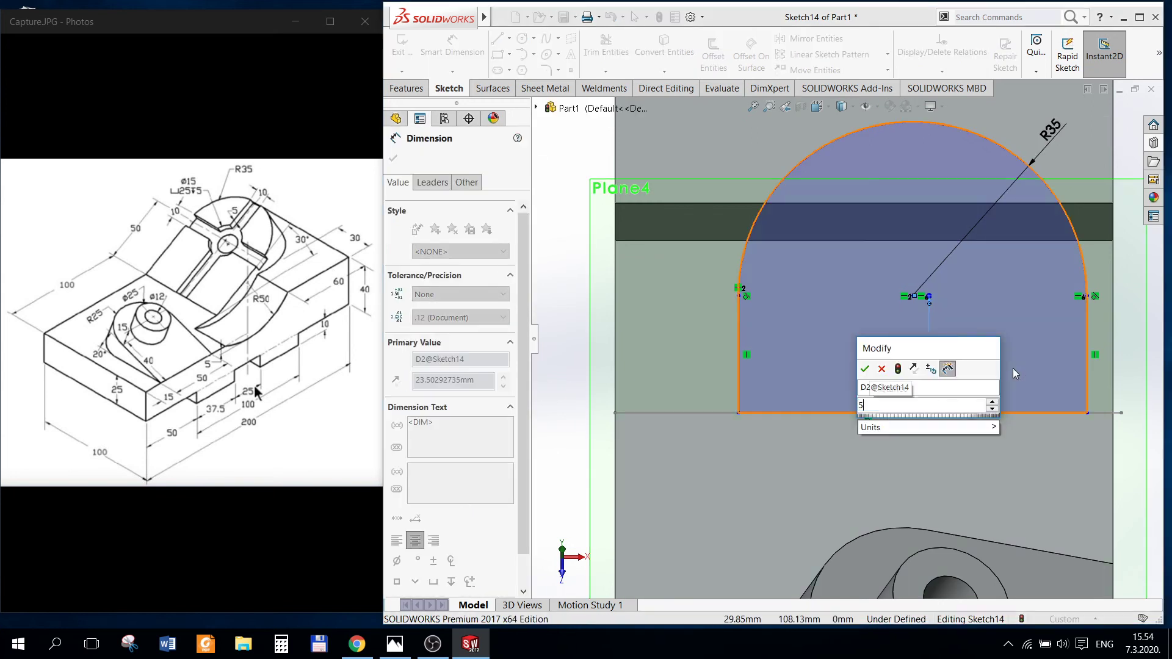
text(50)
key(Return)
scroll(914, 394, up, 1)
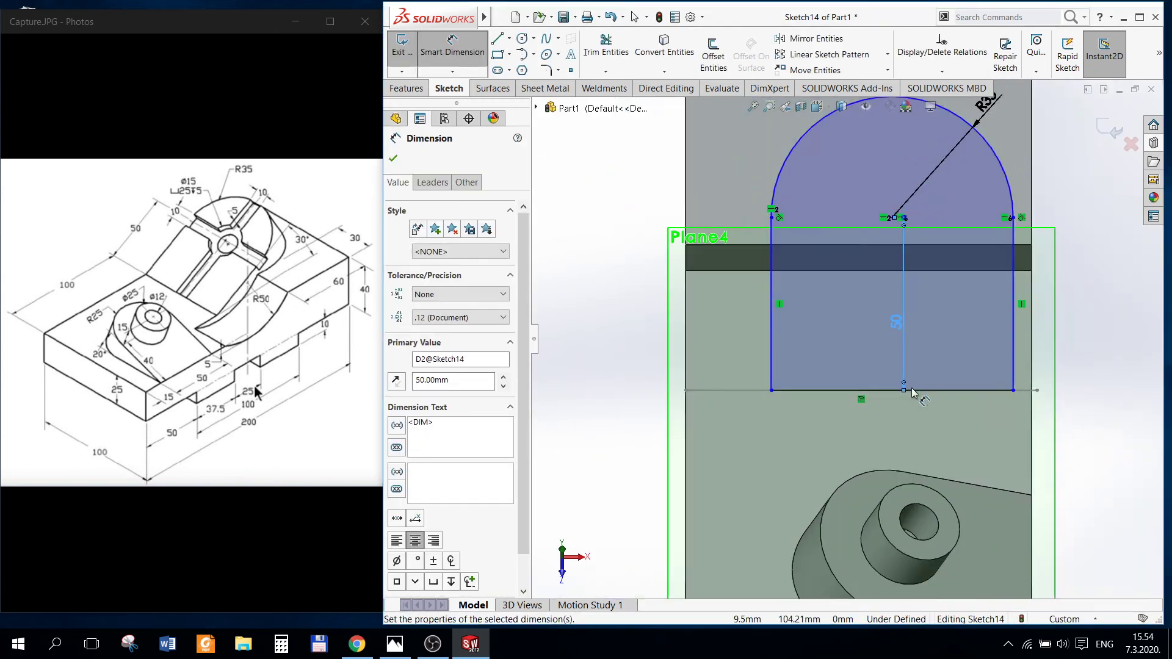
scroll(914, 394, down, 3)
scroll(914, 394, up, 3)
key(Escape)
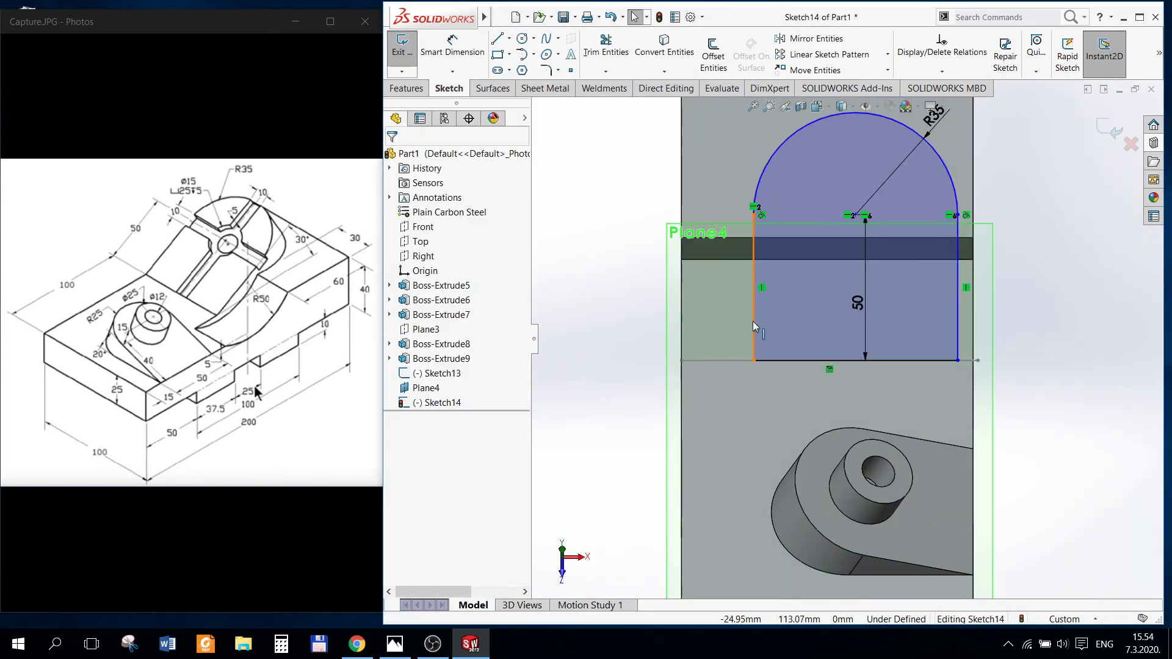
Step: Make the left side line collinear with the model edge and exit the sketch
click(753, 321)
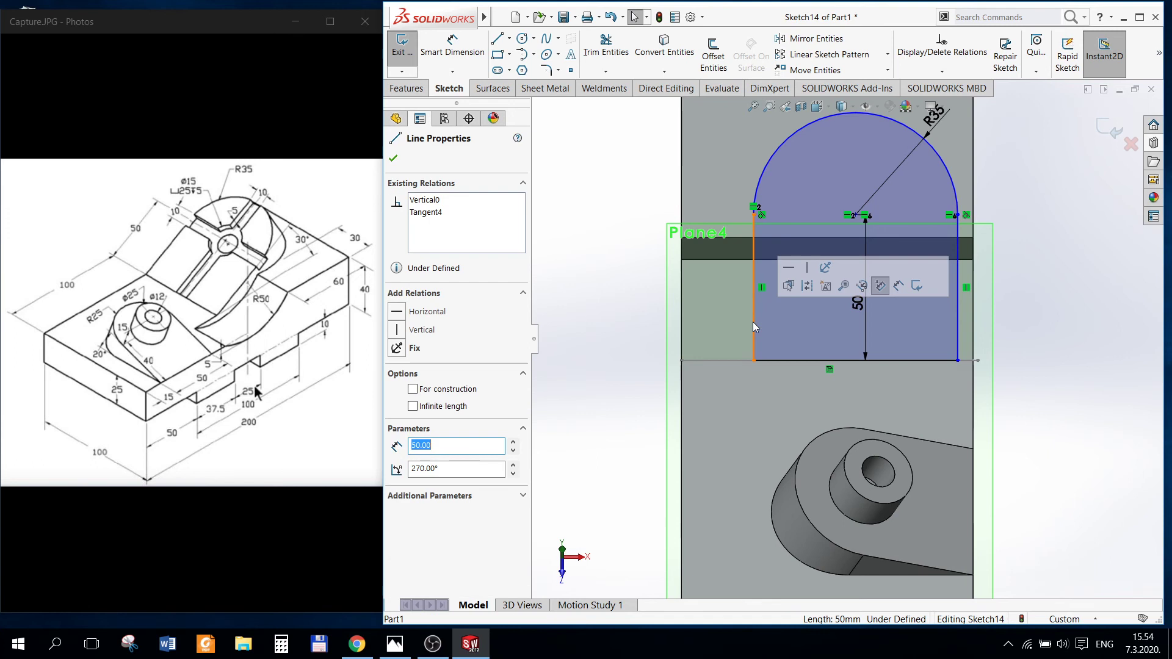
ctrl+click(680, 345)
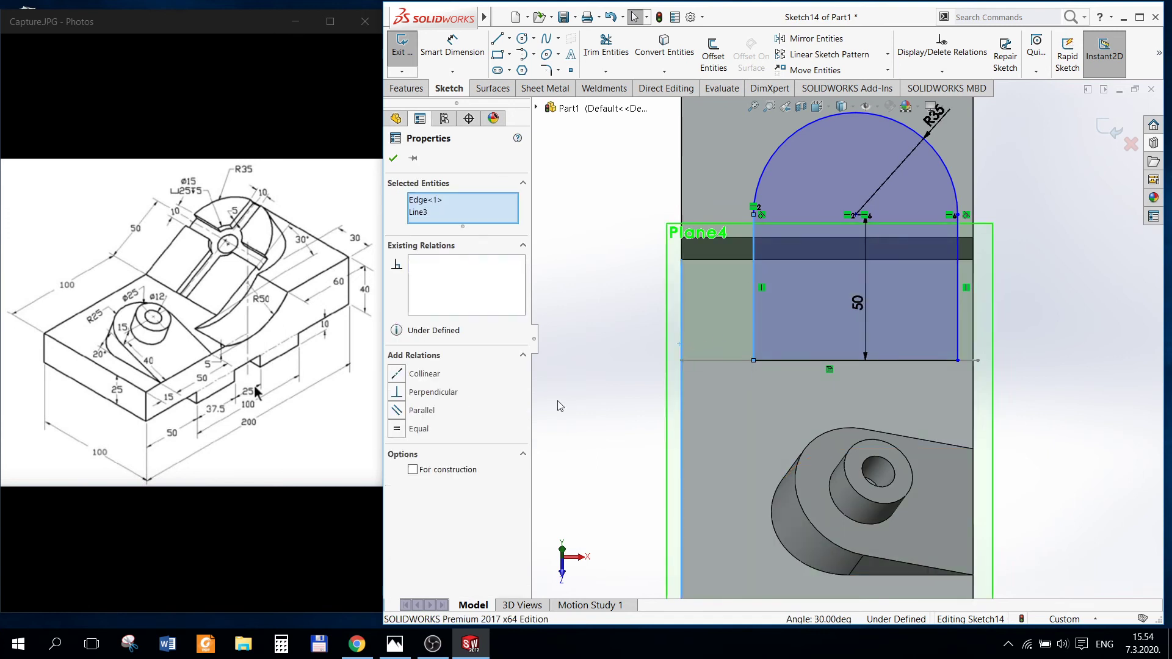
click(398, 374)
click(393, 158)
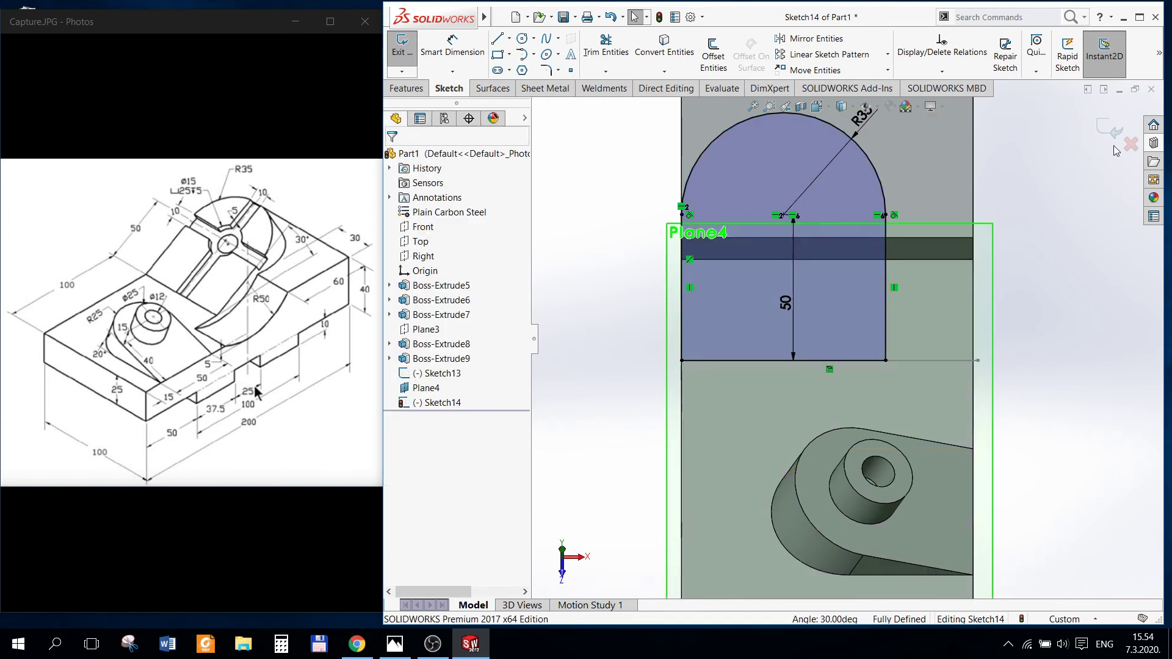
click(1108, 128)
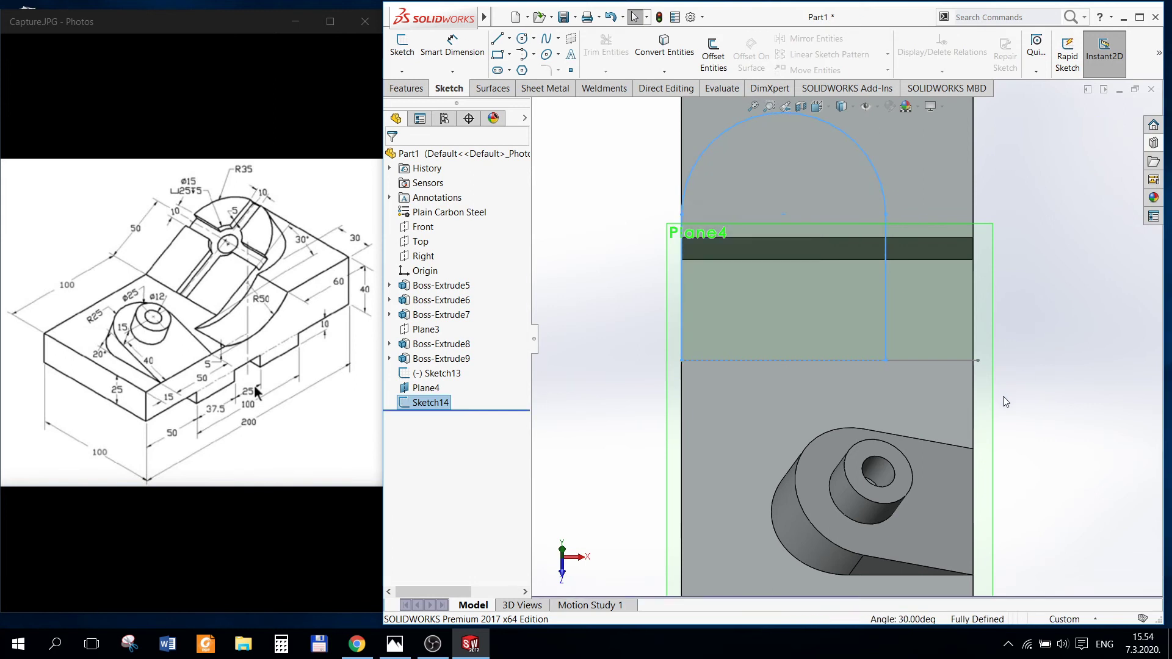
Step: Extrude Sketch14 Up To Body with the existing block as target, creating Boss-Extrude10
scroll(1006, 401, down, 3)
scroll(1034, 420, up, 5)
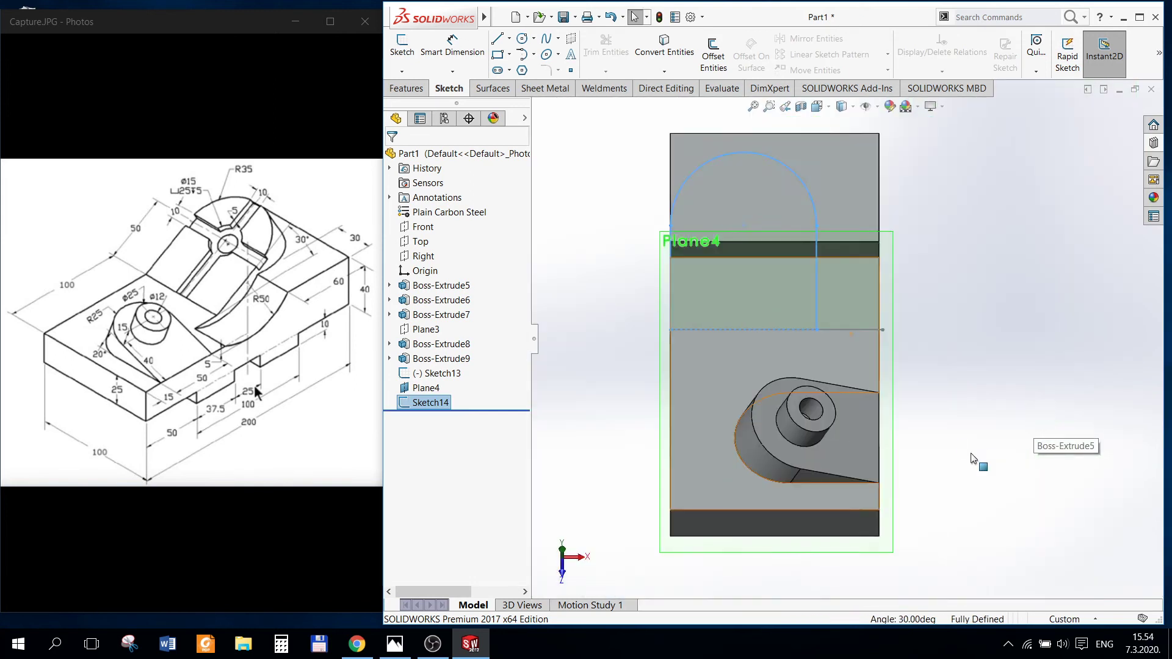
mouse_move(973, 457)
middle_down()
mouse_move(871, 413)
mouse_move(870, 445)
middle_up()
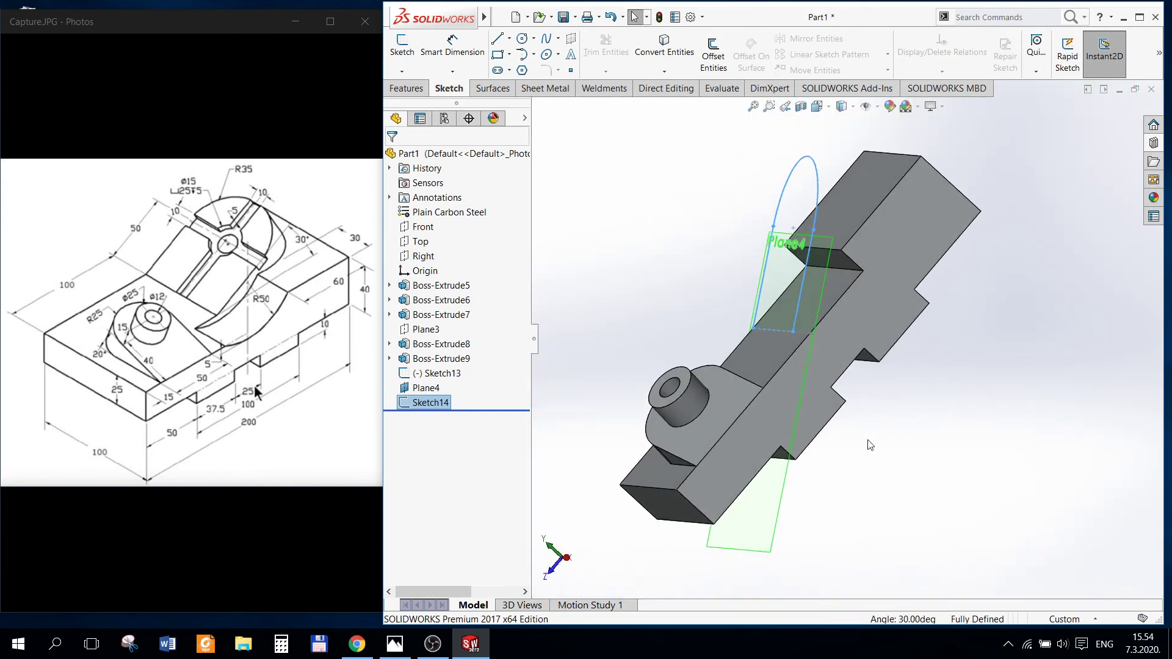
click(398, 89)
click(408, 49)
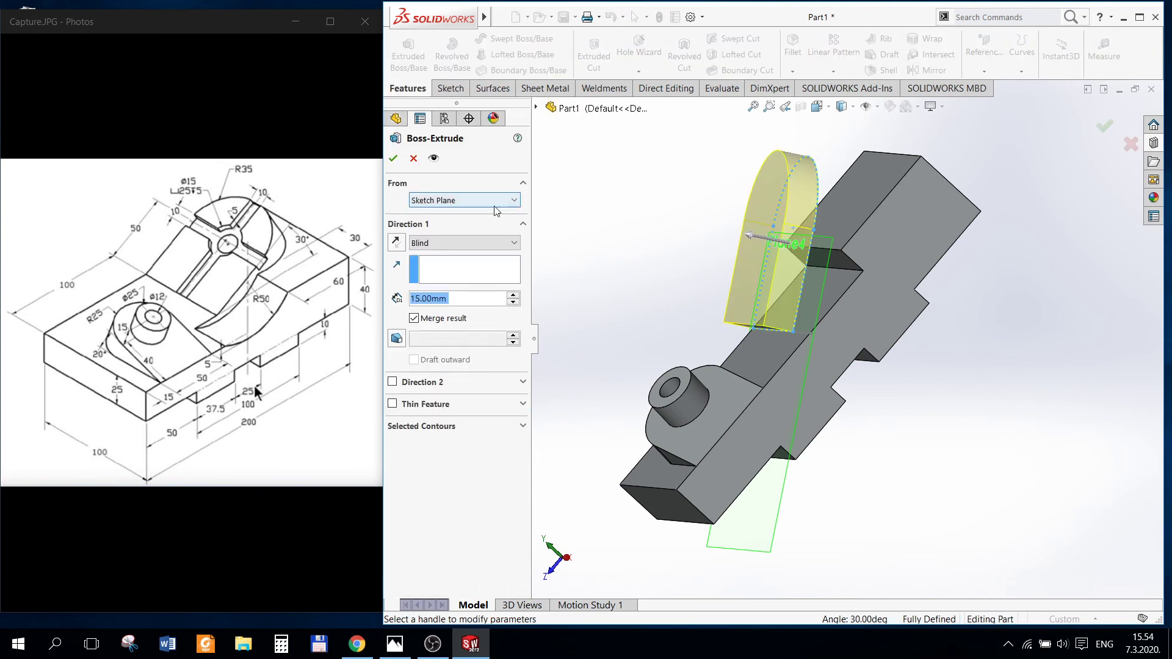
click(451, 254)
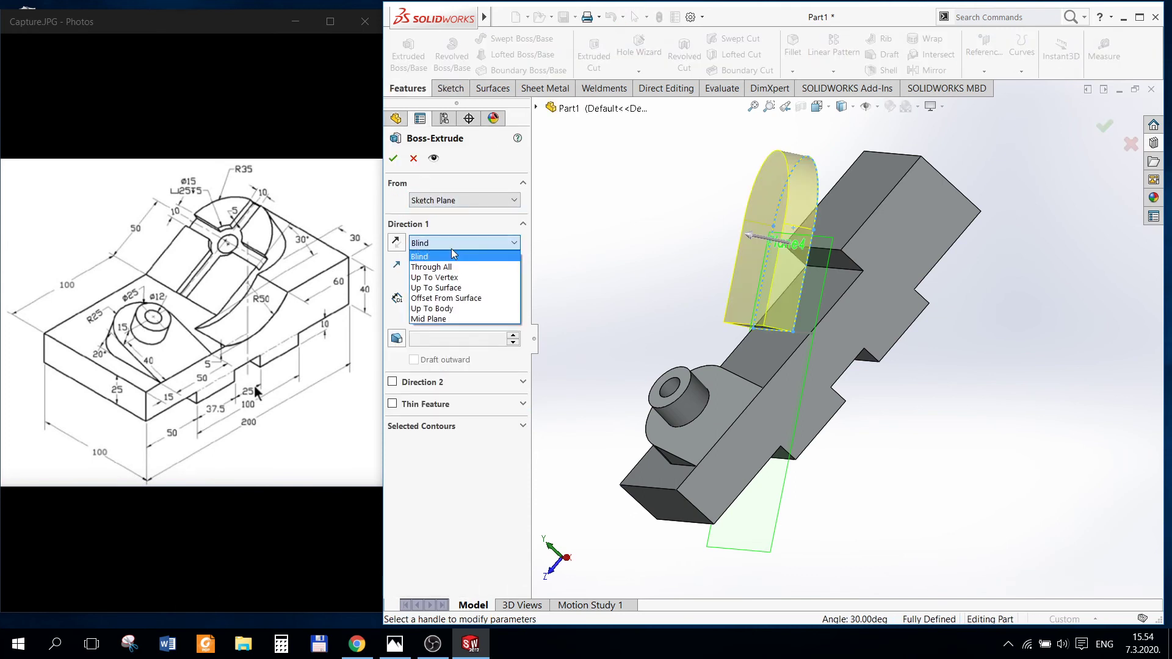
click(439, 308)
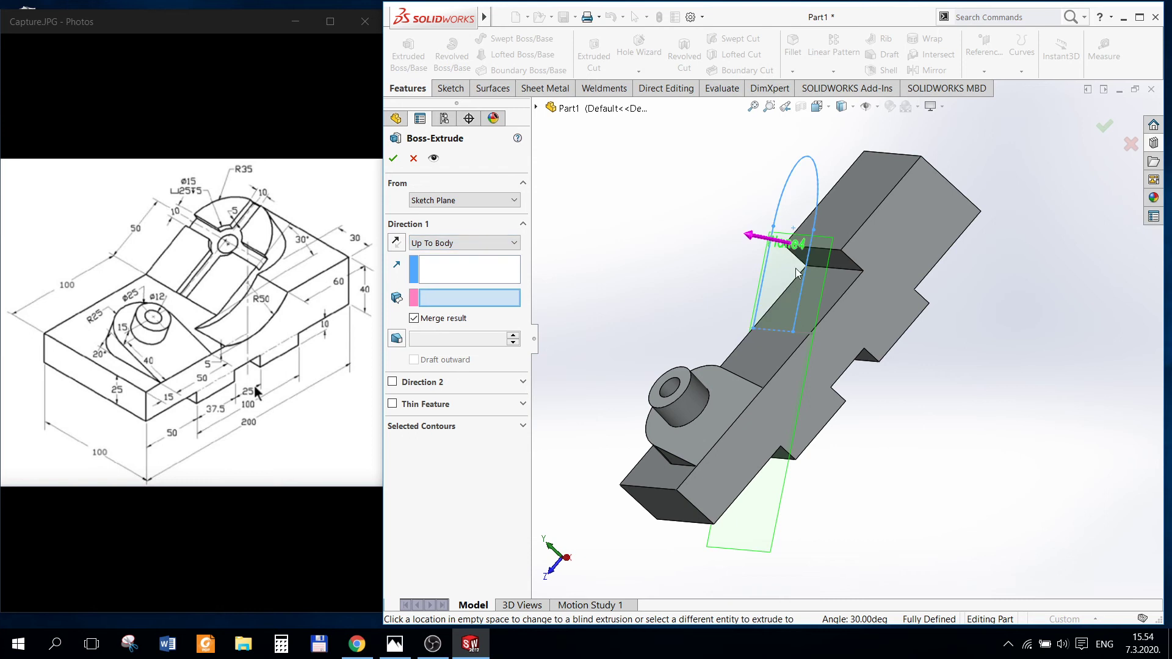
click(853, 221)
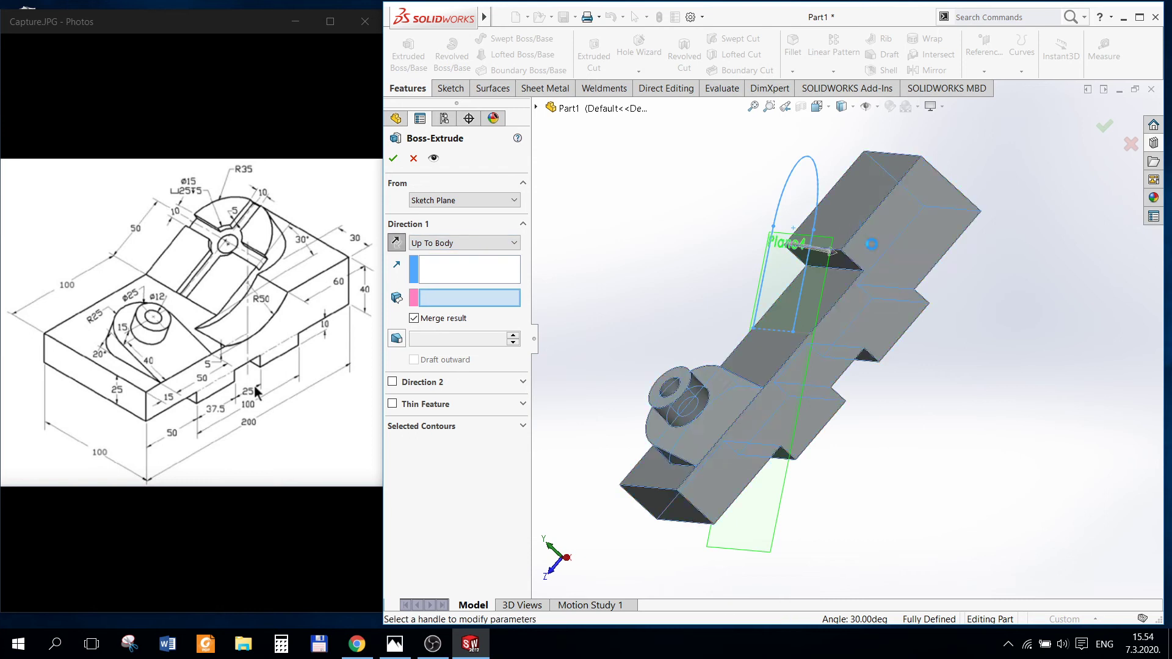
click(393, 160)
scroll(964, 302, up, 3)
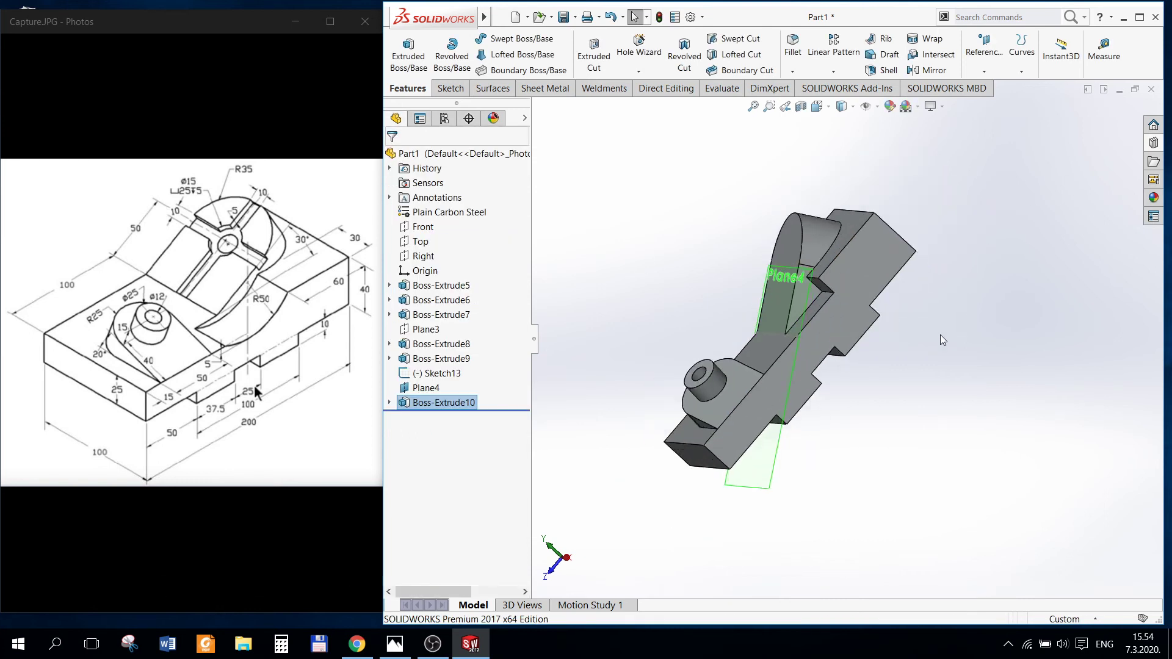
scroll(935, 341, down, 2)
scroll(928, 345, up, 2)
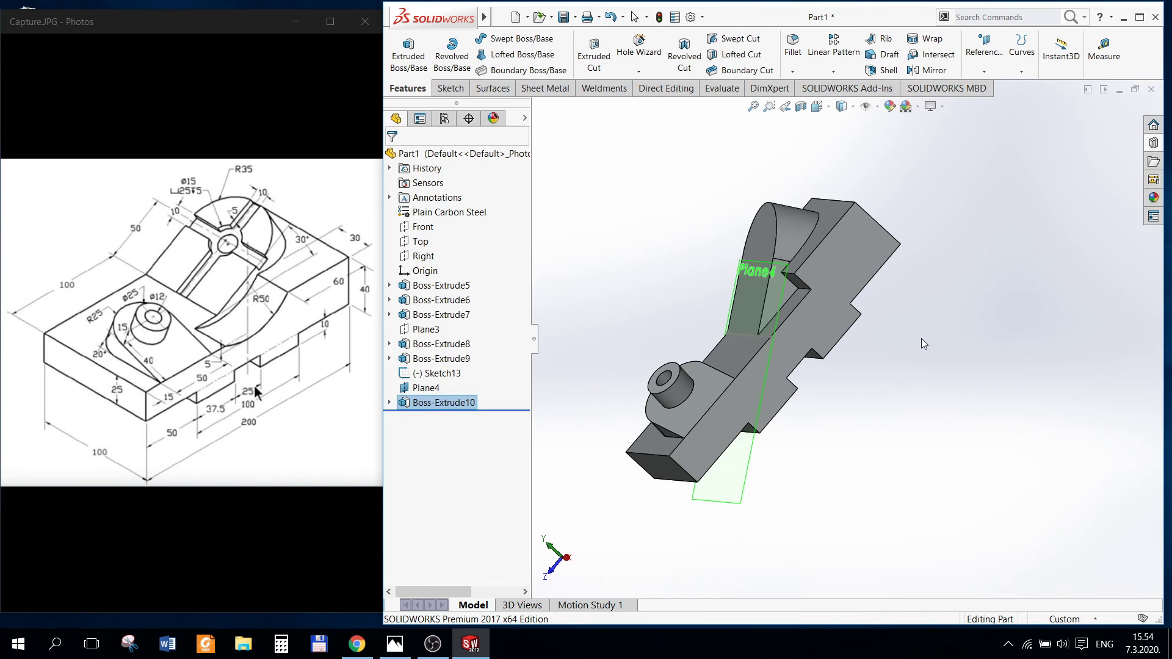
Step: Open a sketch on the triangular face beside the angled boss, viewed Normal To
middle_drag(954, 283, 975, 313)
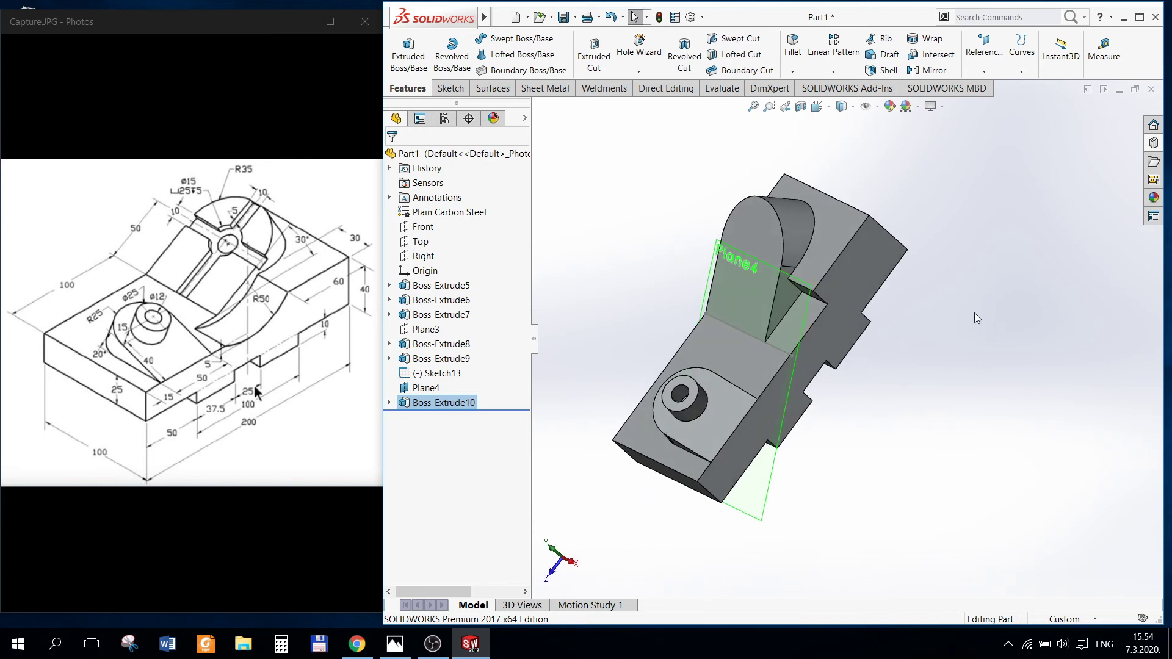
scroll(873, 301, down, 3)
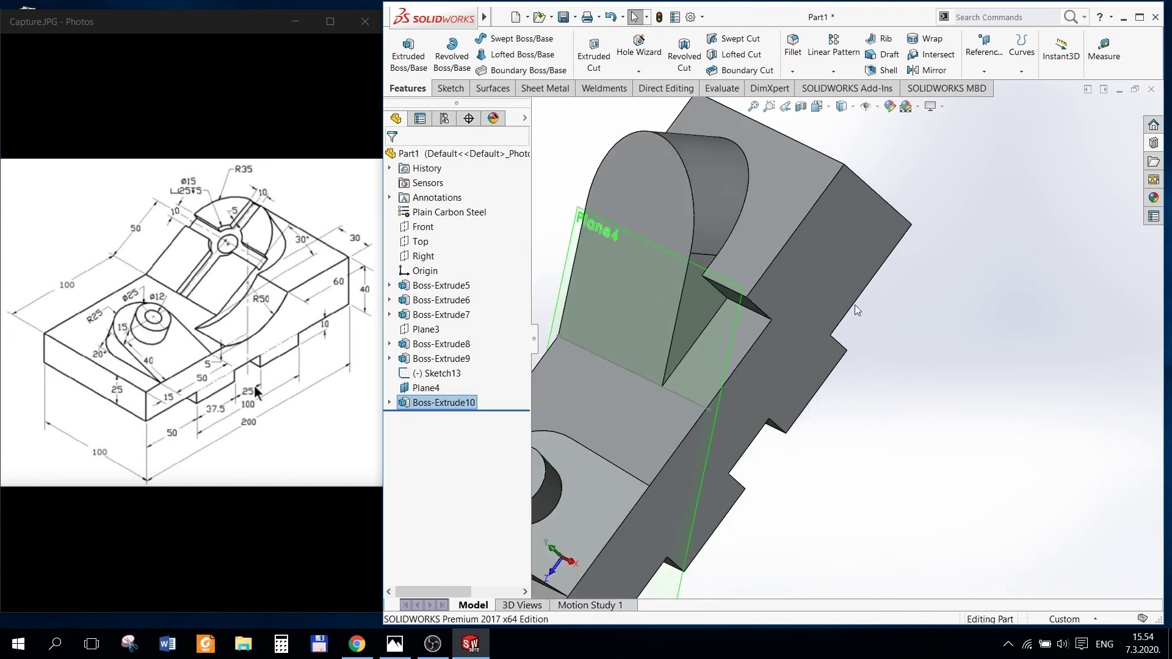
scroll(845, 309, up, 1)
click(713, 314)
right_click(739, 299)
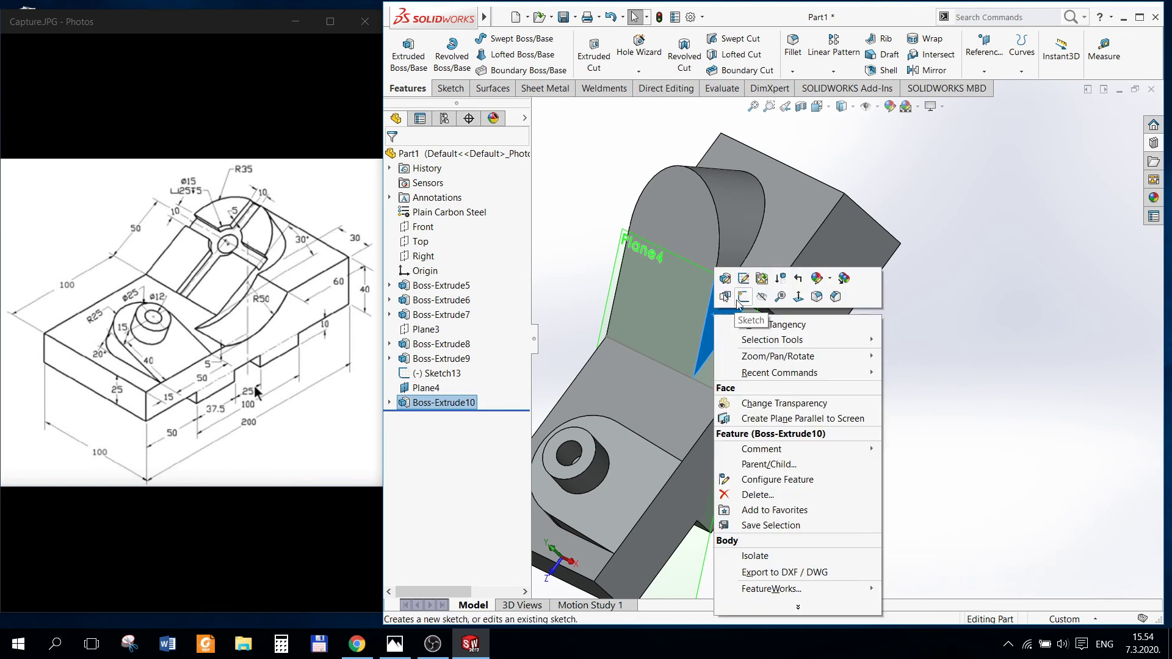
click(776, 273)
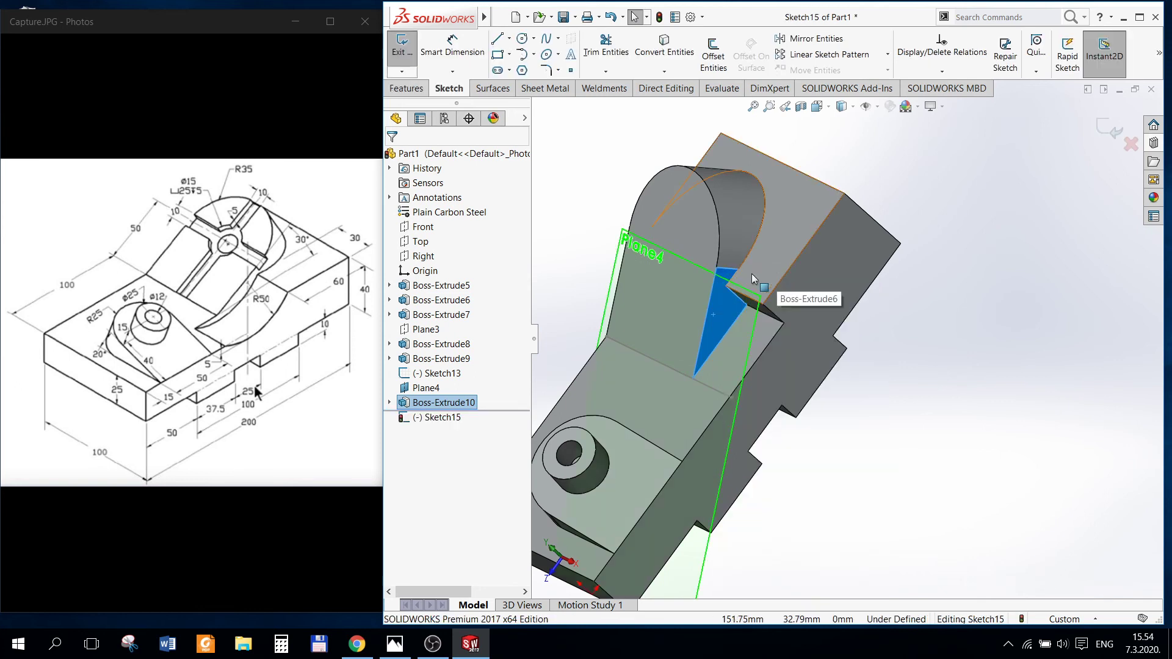
click(818, 106)
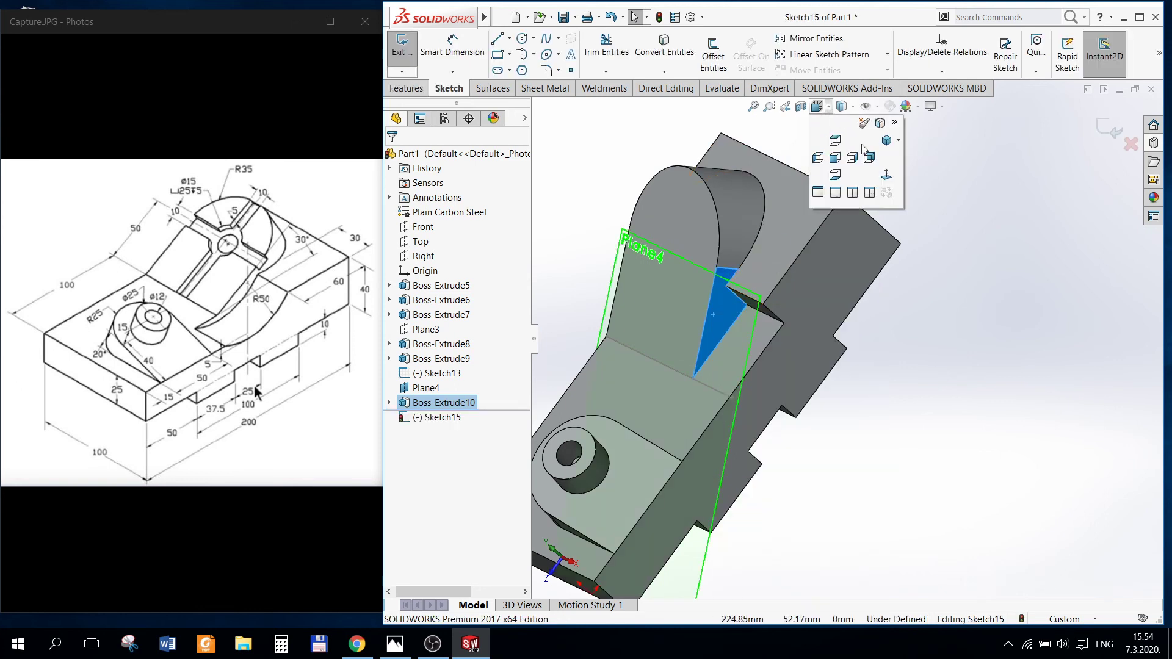
click(888, 175)
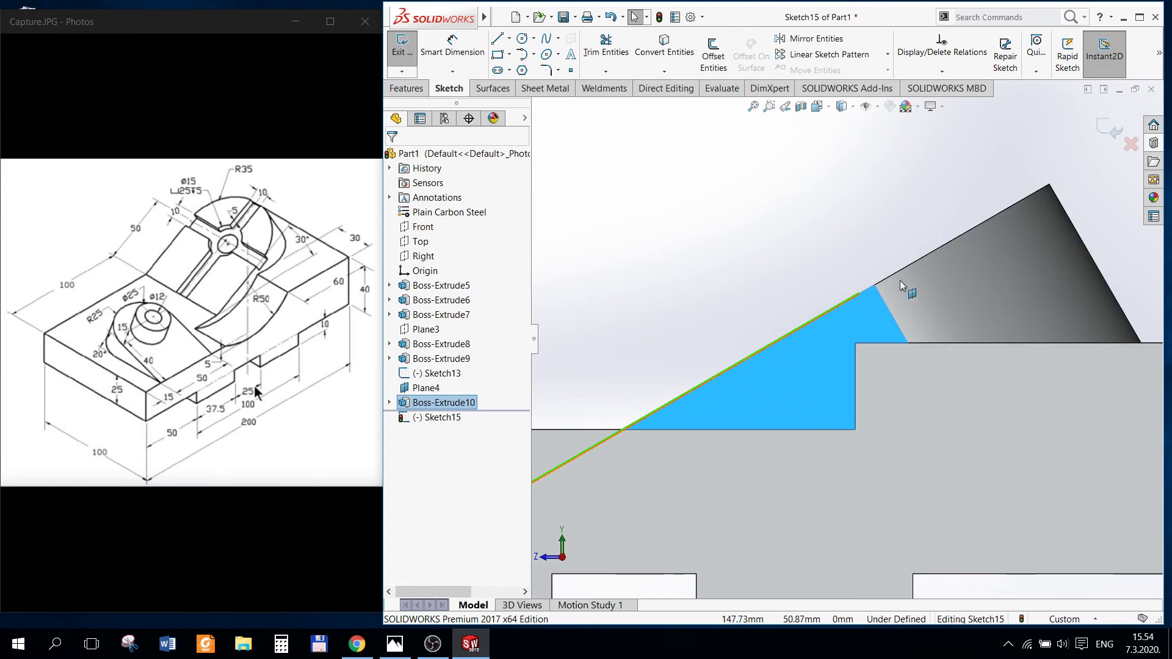
scroll(900, 280, up, 1)
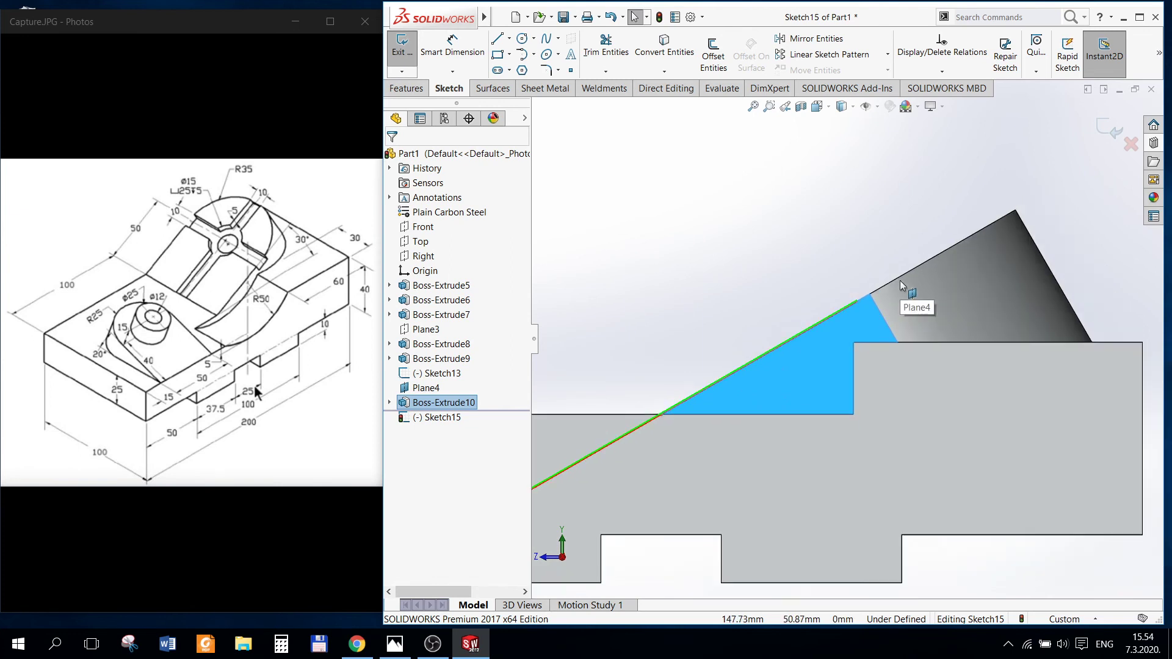
scroll(813, 378, up, 2)
Step: Draw a circle centred above the angled line at the block's top edge
click(523, 41)
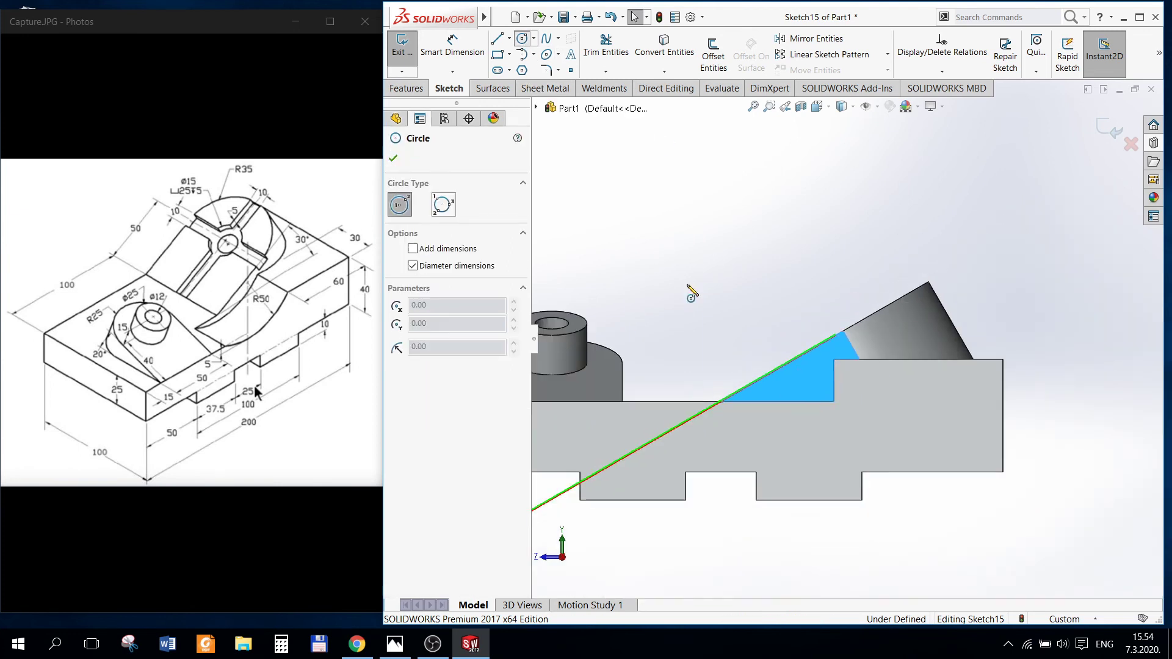
click(730, 297)
click(749, 347)
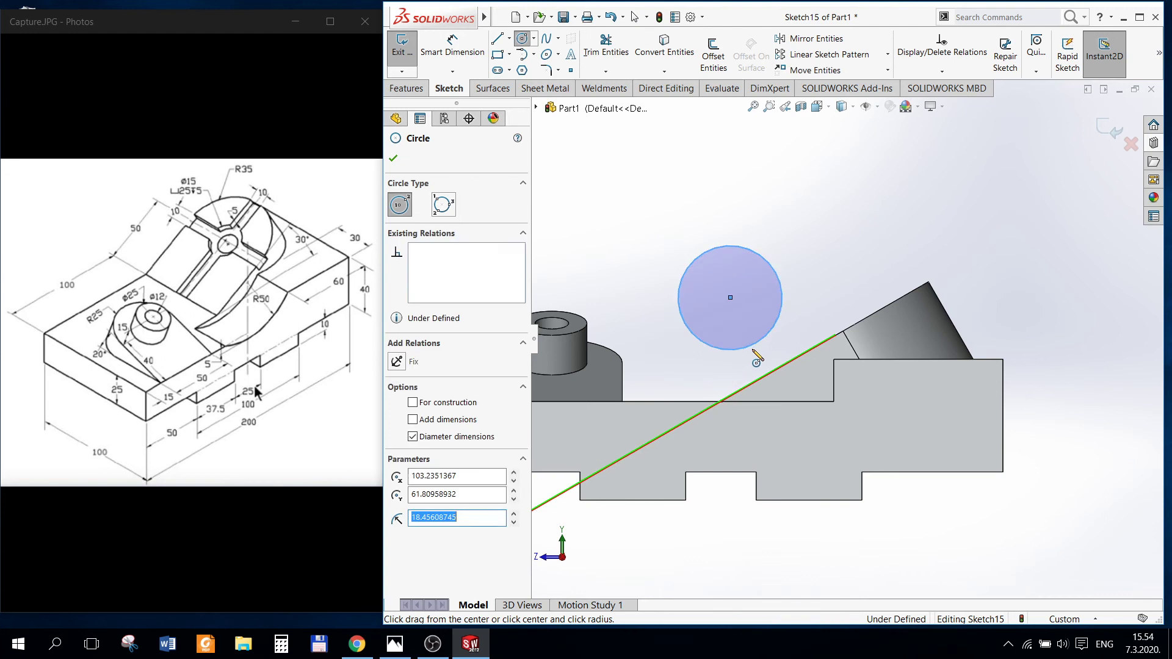
key(Escape)
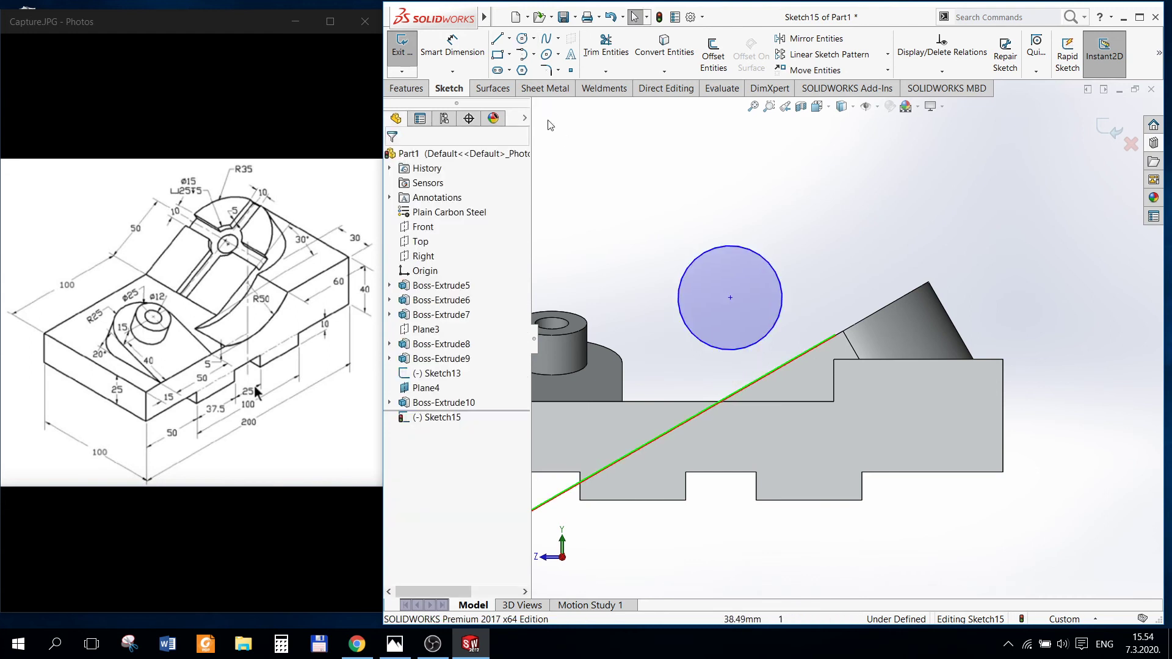
Step: Add a point at the circle's bottom and drag it onto the green angled construction line
click(573, 72)
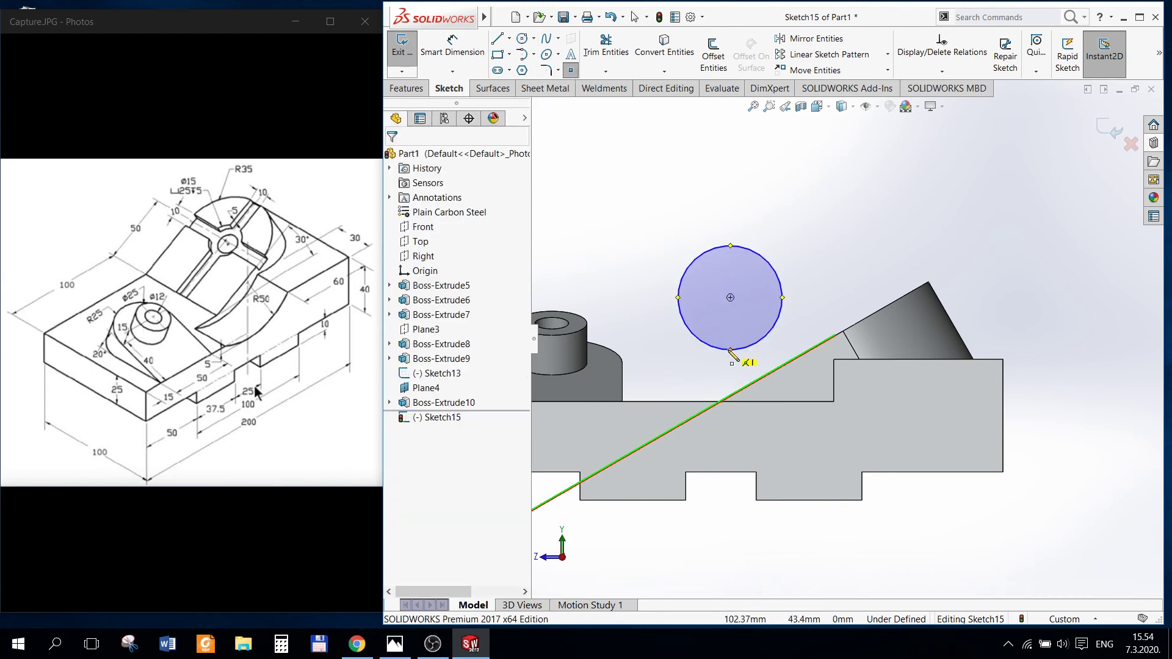
click(730, 350)
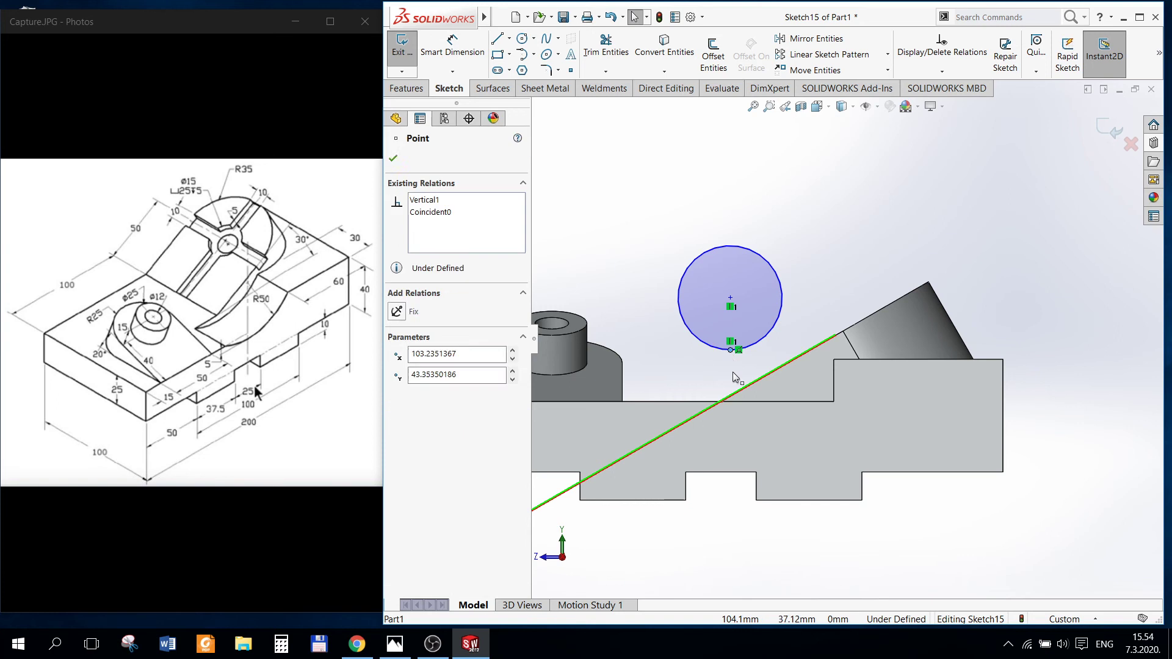
drag(730, 350, 732, 416)
key(Escape)
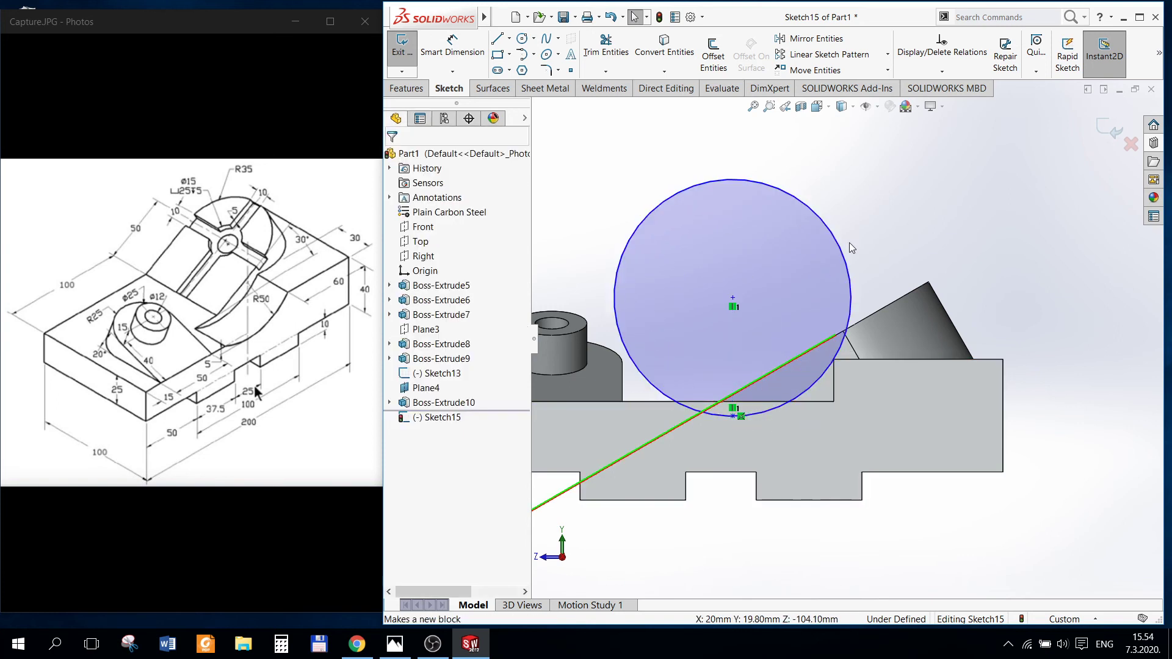
drag(739, 416, 705, 416)
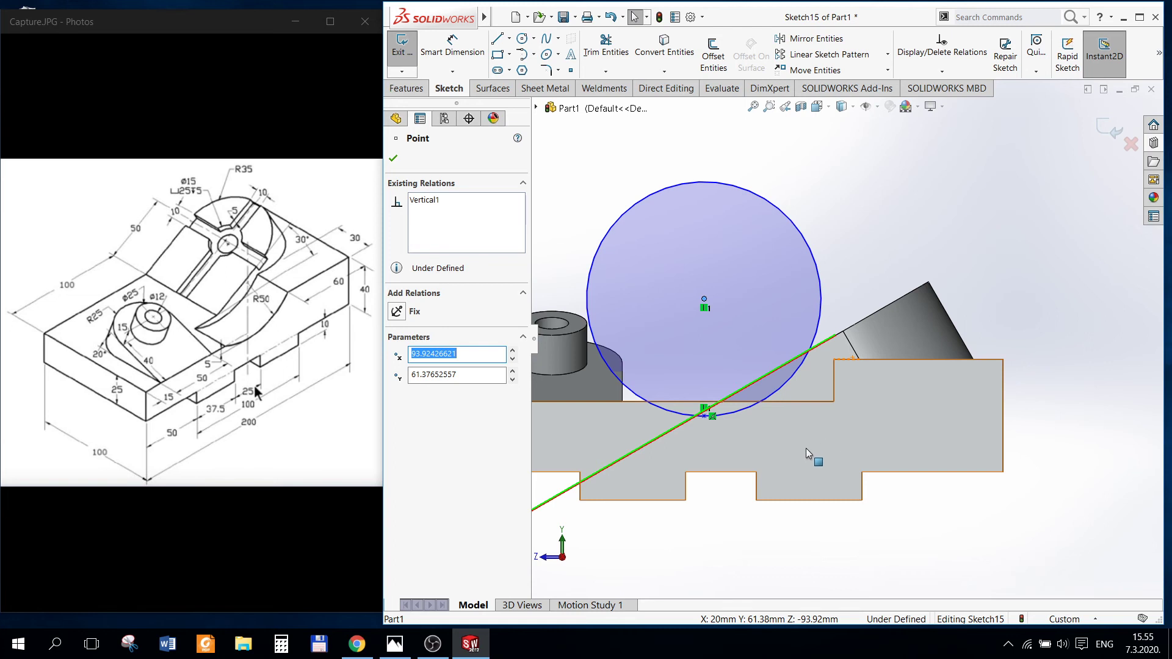
key(Escape)
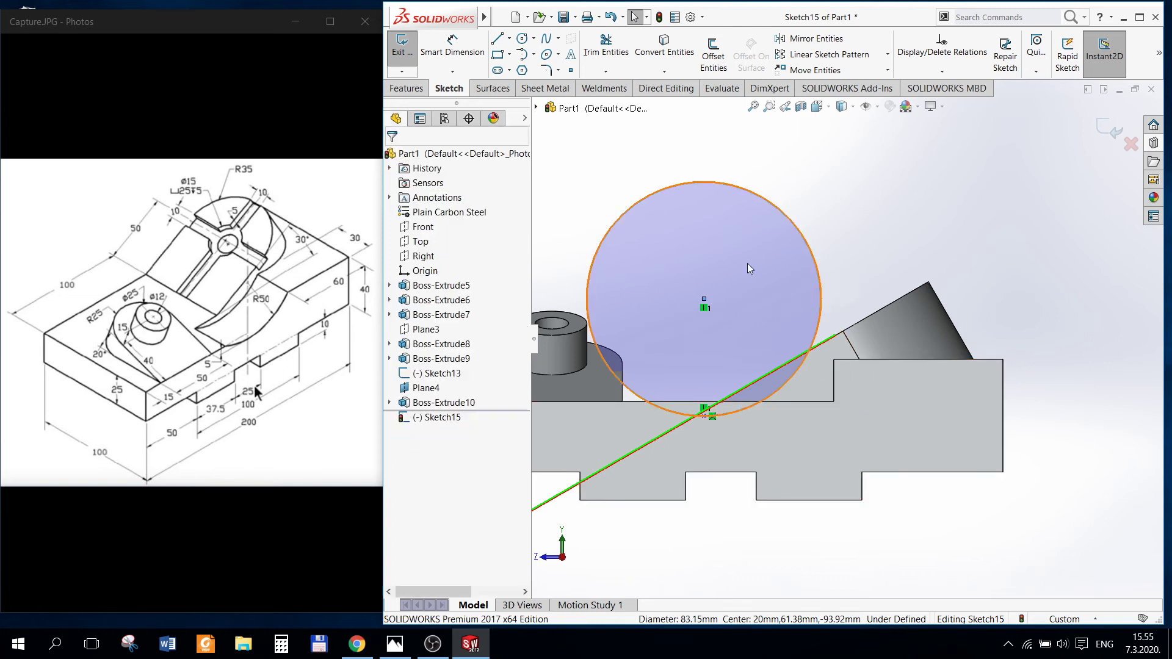
Step: Dimension the circle's diameter to 100 mm
click(455, 39)
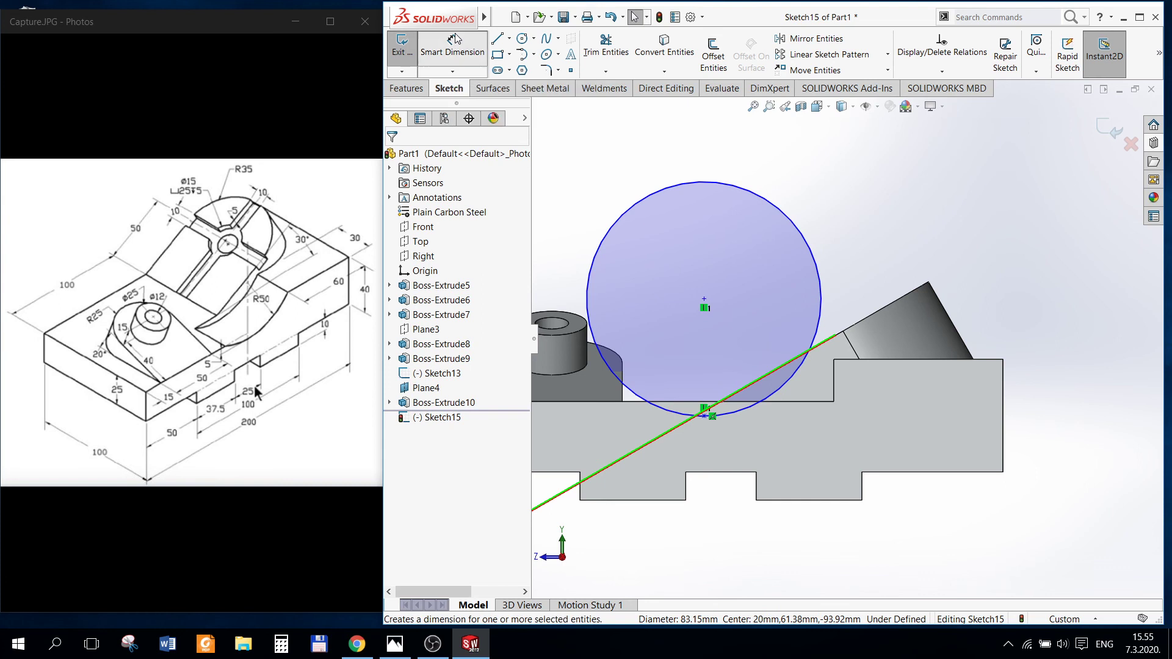
click(624, 225)
click(618, 189)
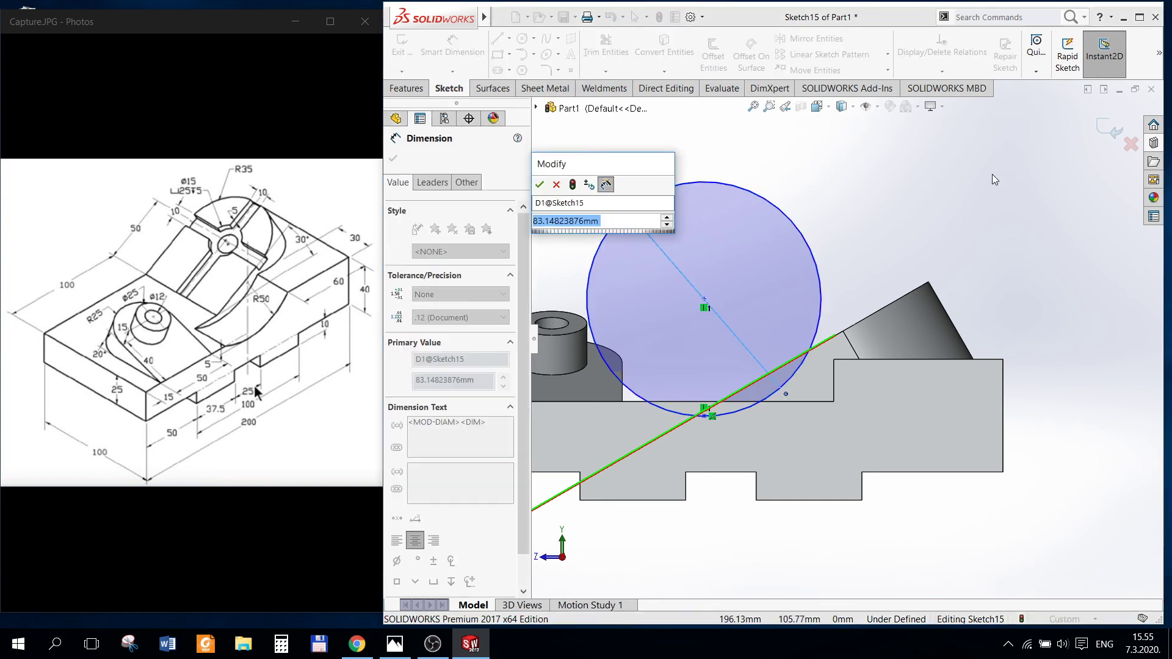
text(100)
key(Return)
key(Escape)
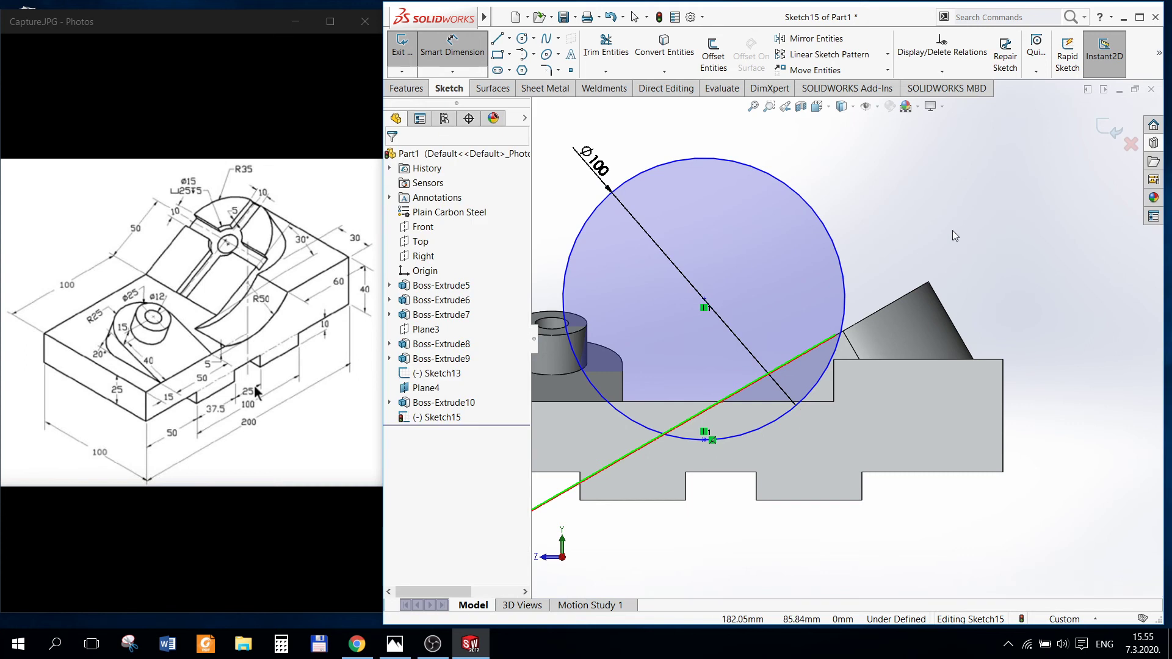
Step: Make the circle pass through the upper step's corner point with a Coincident relation
click(846, 281)
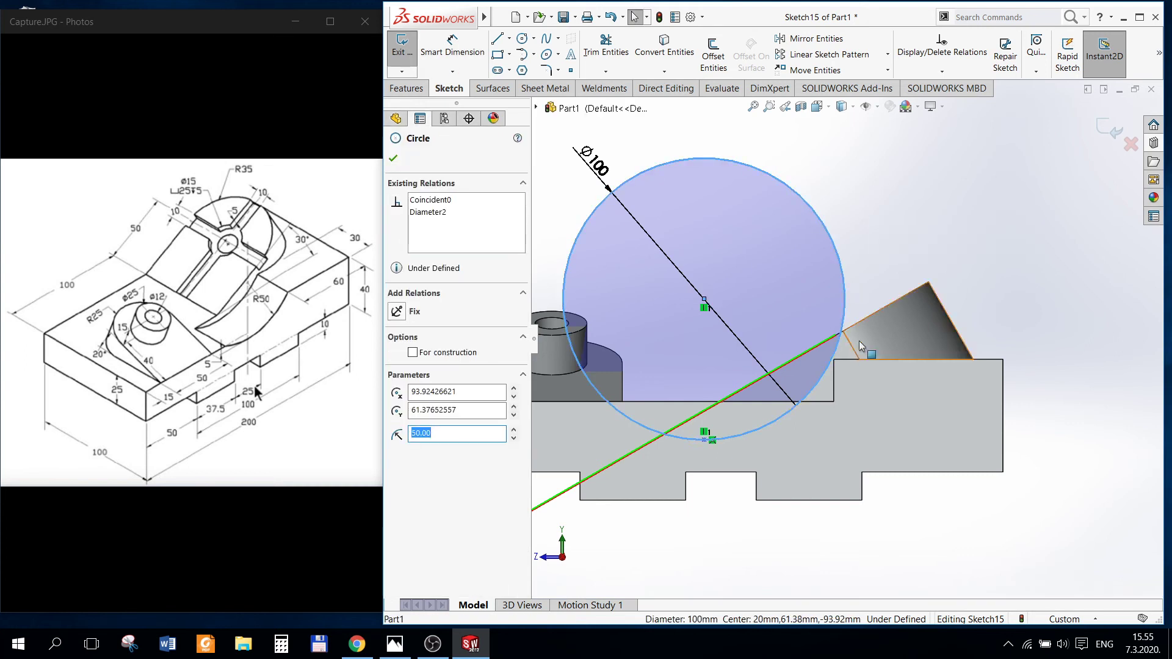
ctrl+click(834, 361)
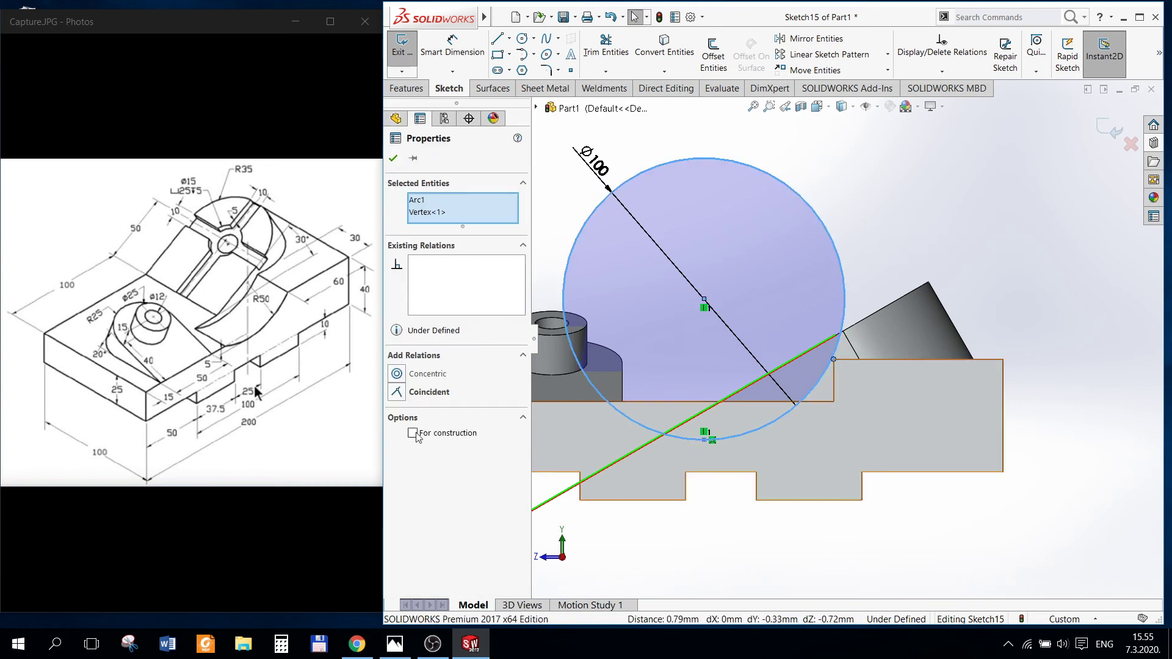
click(397, 392)
key(Escape)
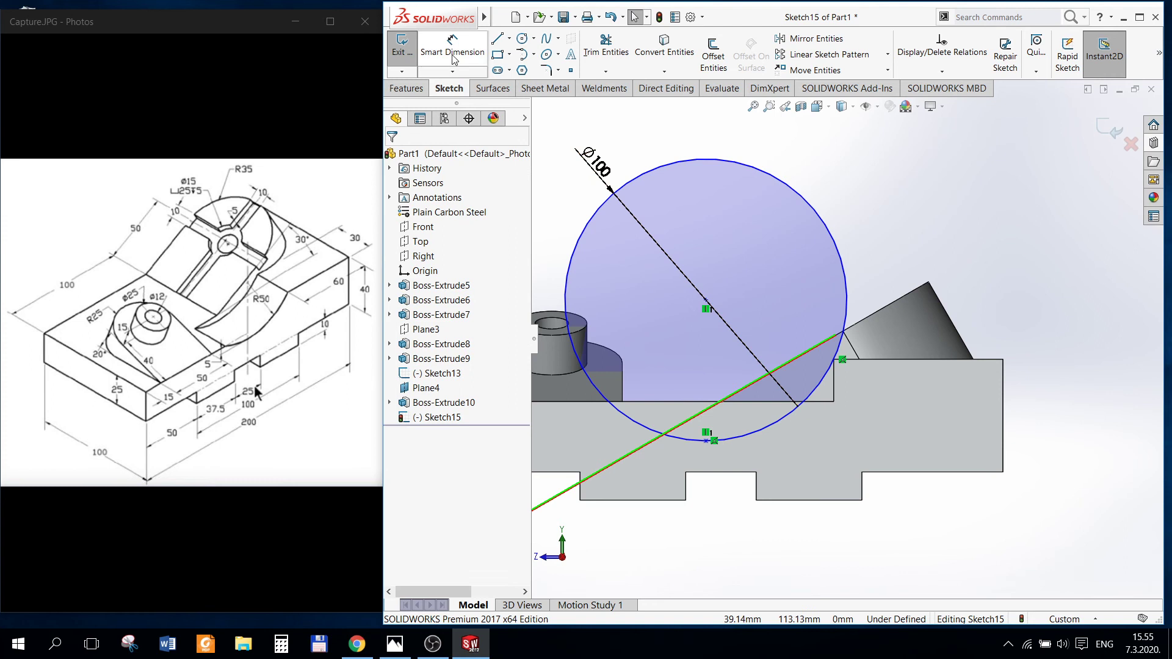
Step: Dimension the circle's lowest point 5 mm below the lower step's top edge
click(453, 45)
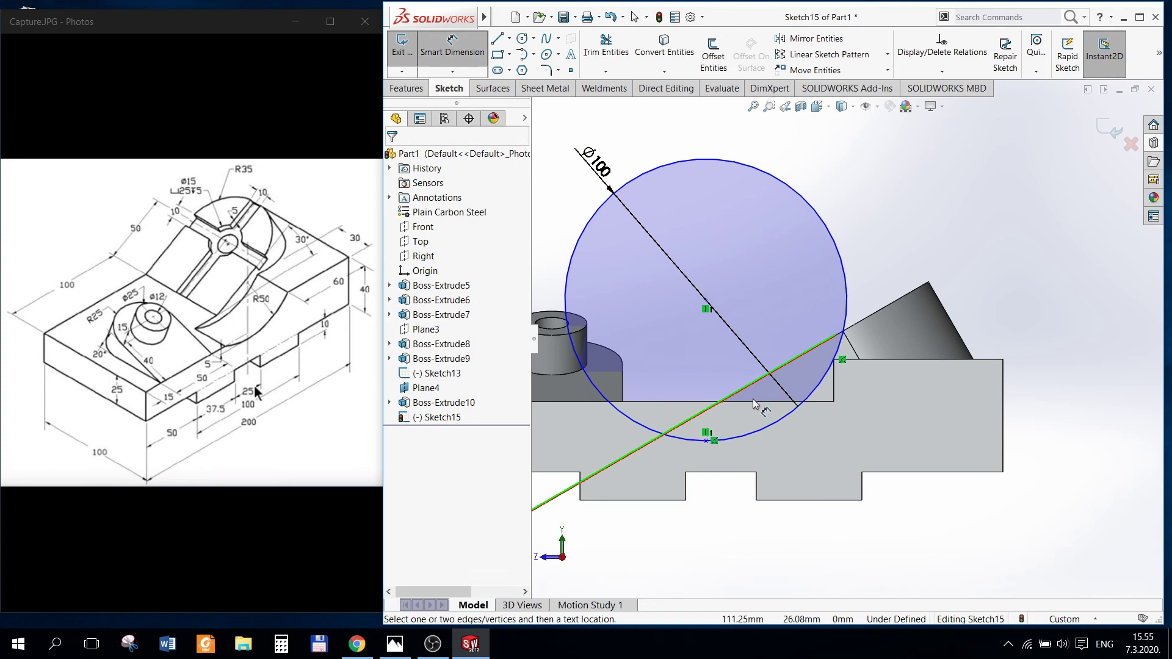
click(787, 402)
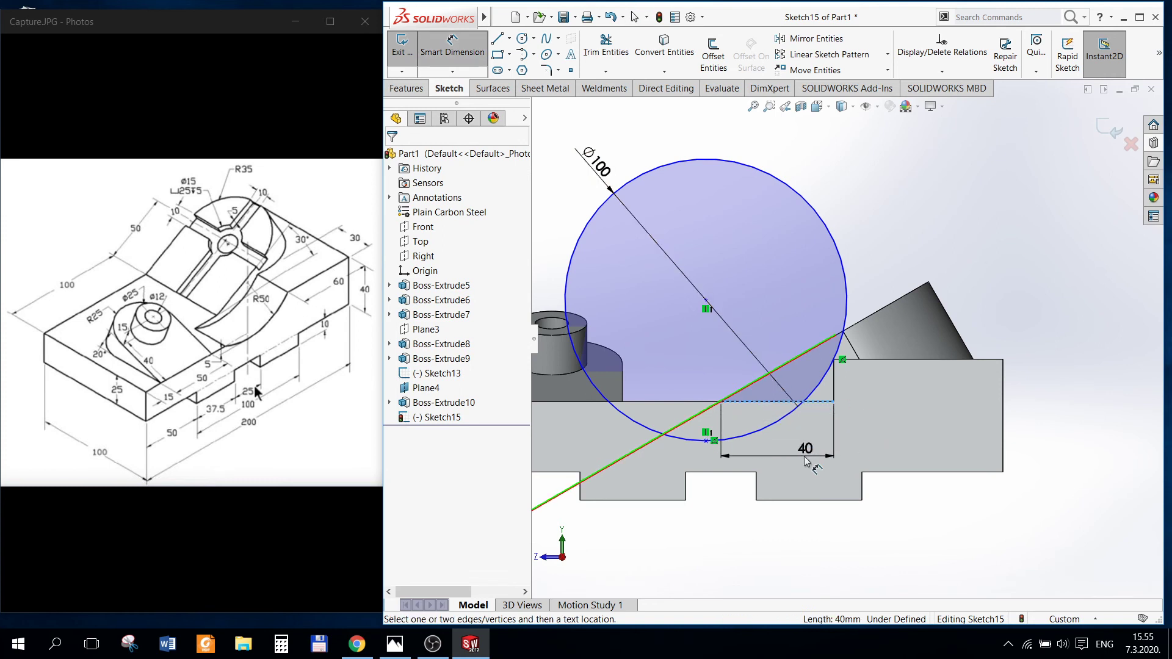
key(Escape)
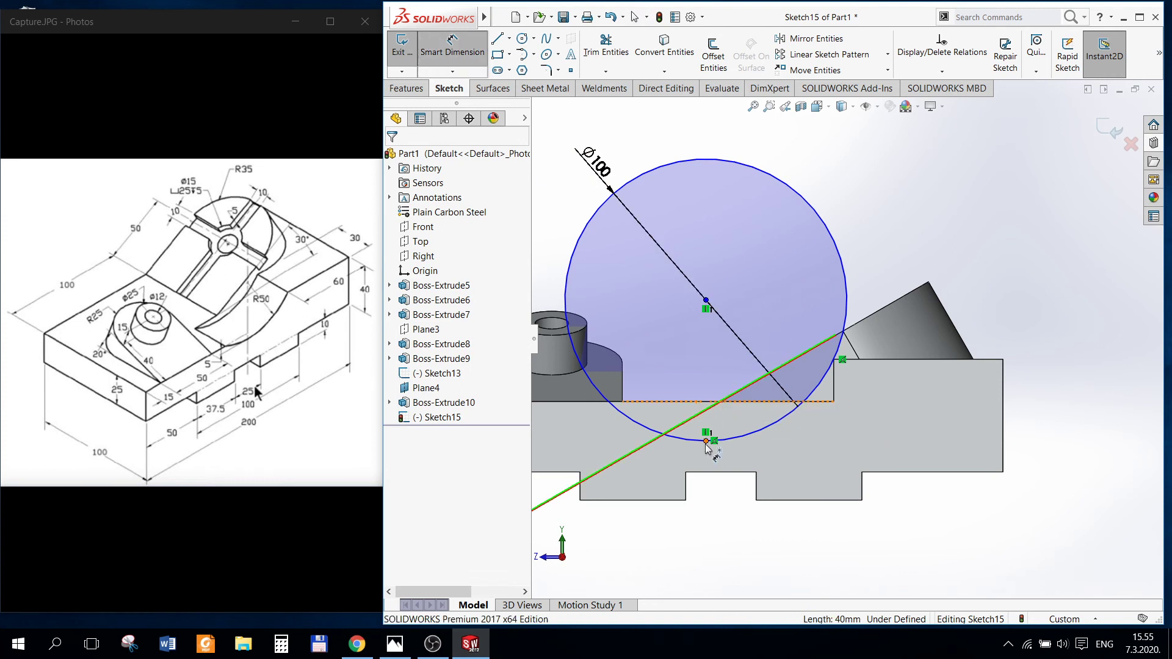
click(706, 442)
click(754, 402)
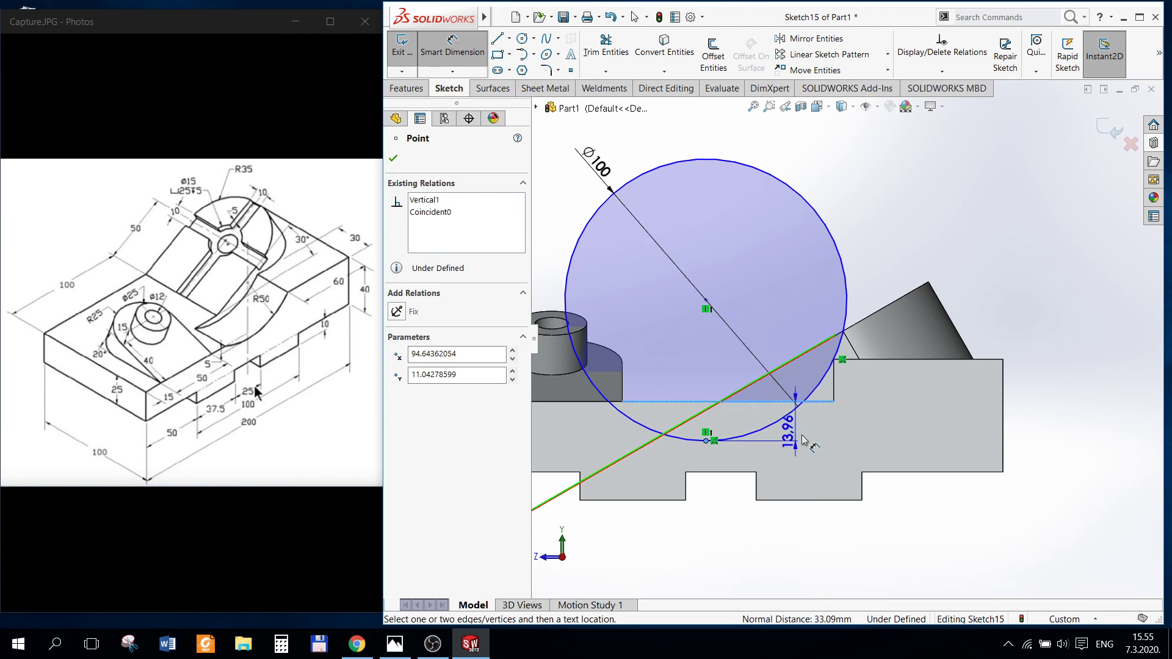
click(895, 430)
key(Return)
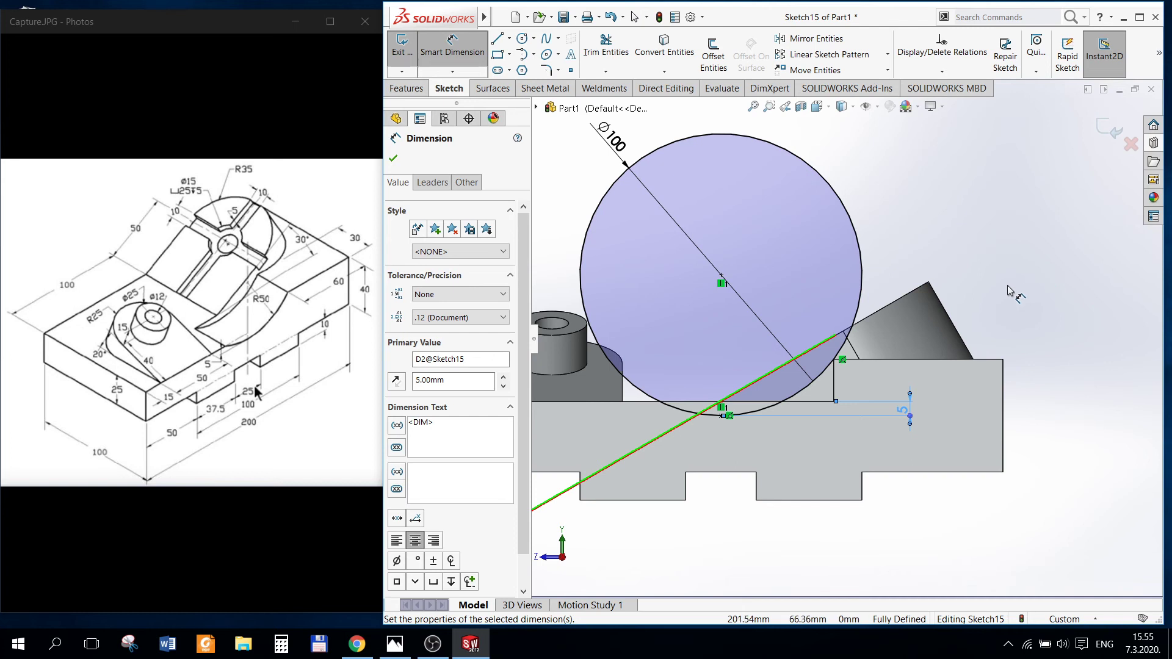
Step: Zoom, pan and orbit the view to check the fully defined Ø100 circle sketch
scroll(1007, 299, up, 2)
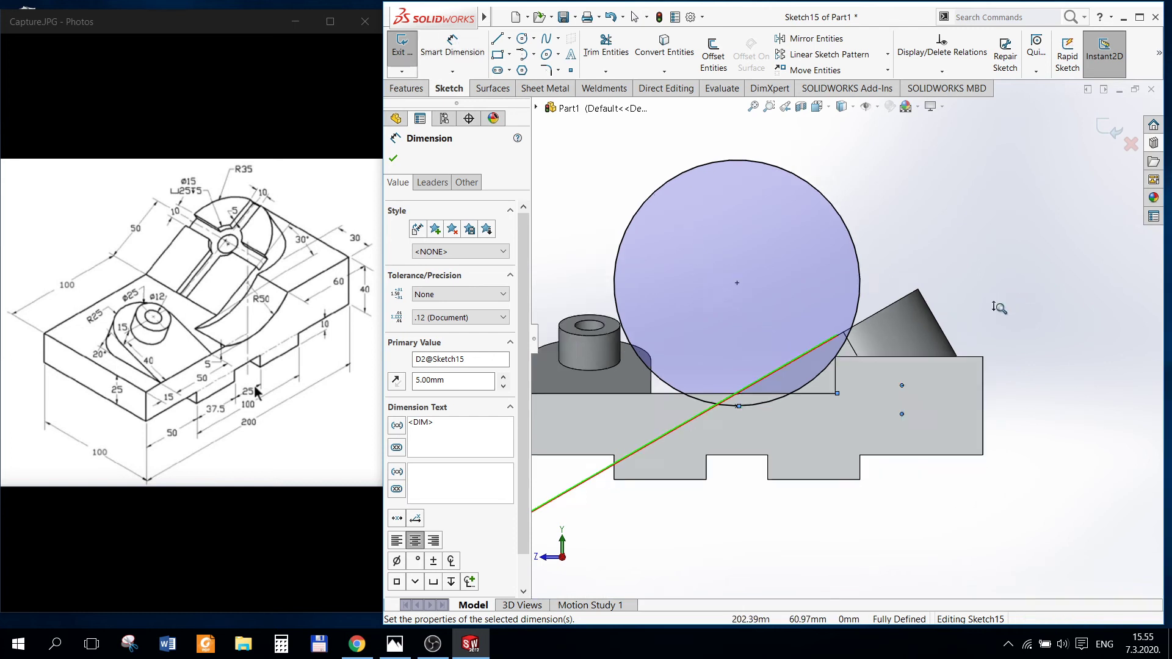
ctrl+middle_drag(961, 298, 968, 319)
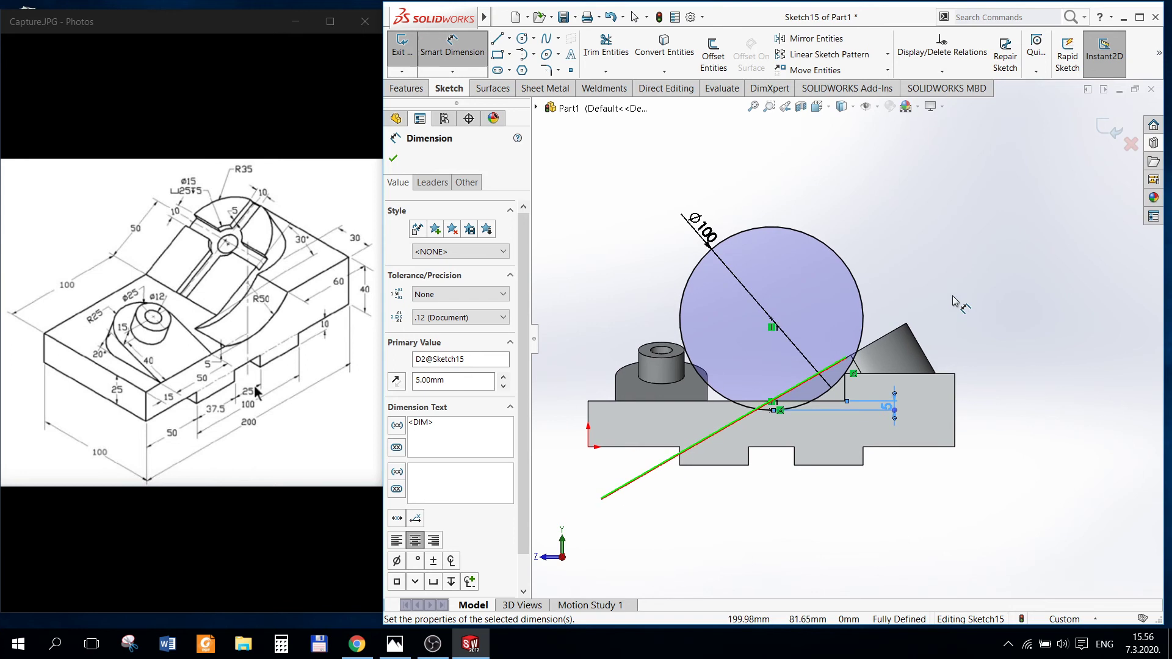
scroll(948, 288, up, 2)
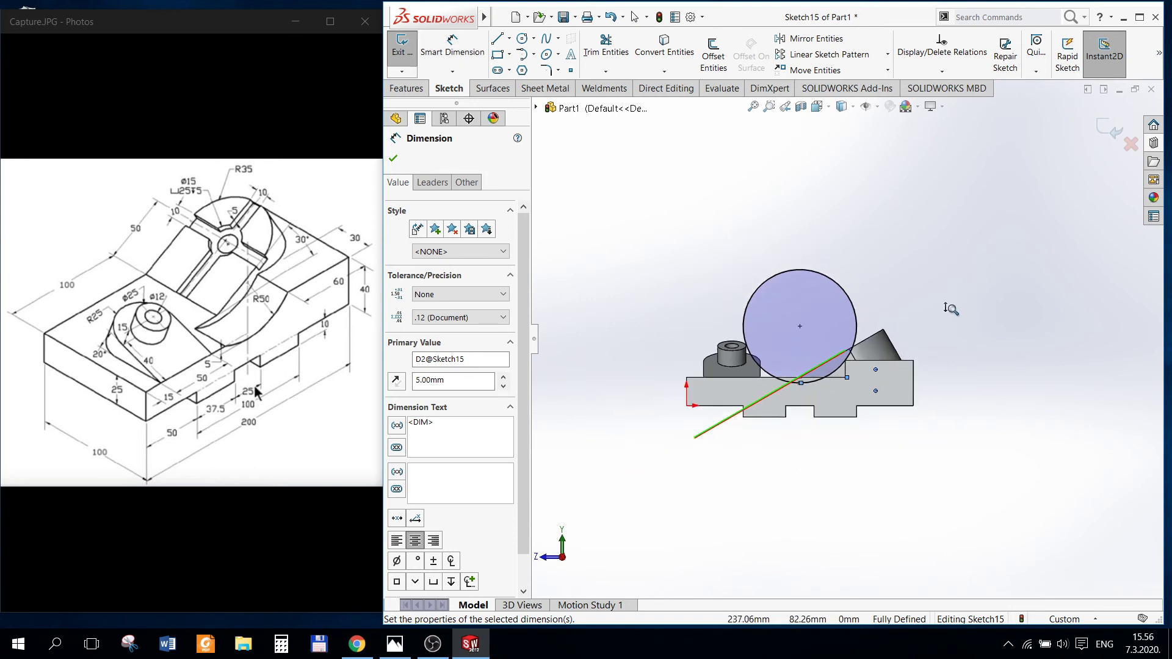
scroll(944, 309, down, 3)
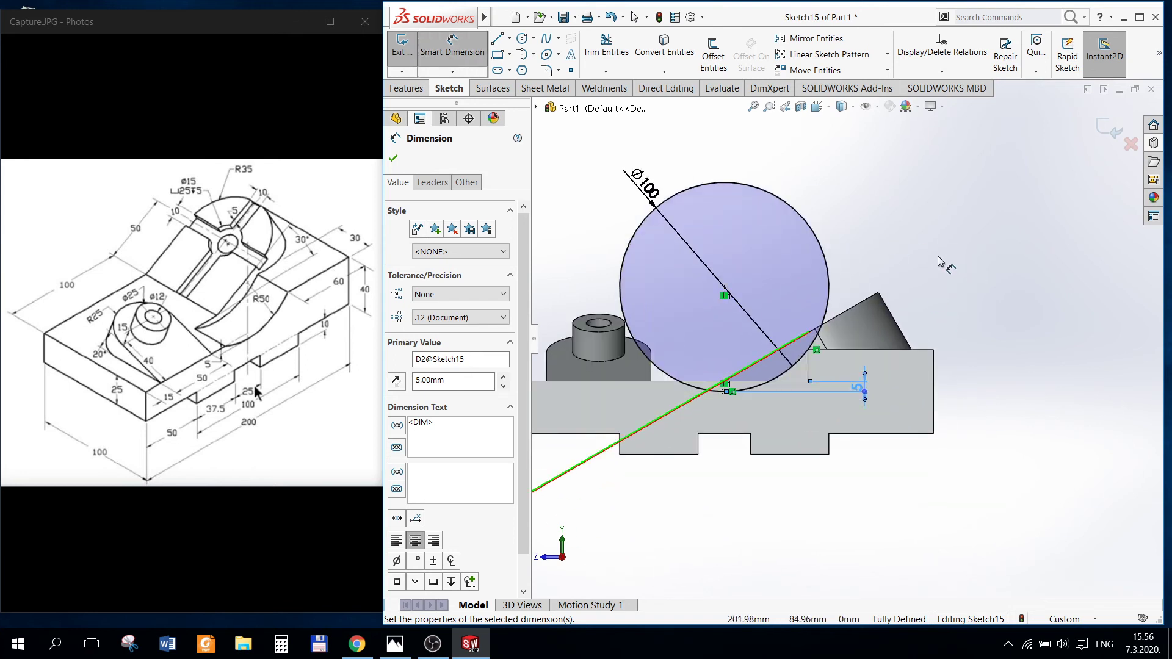
scroll(910, 305, down, 2)
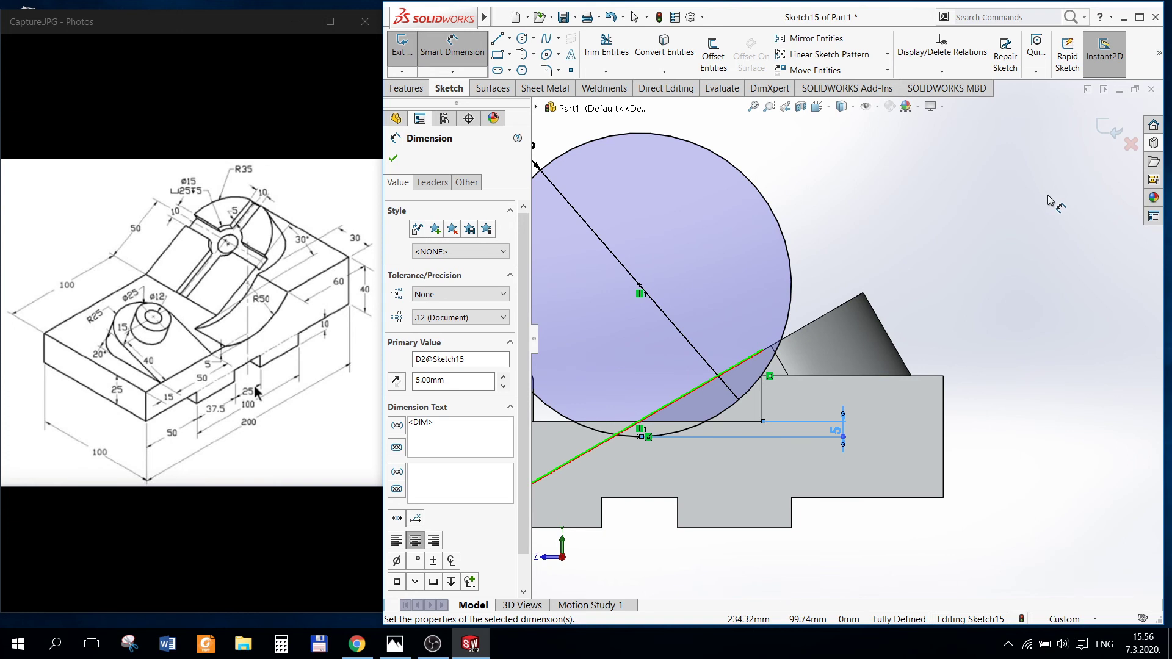
mouse_move(1062, 235)
middle_down()
mouse_move(1070, 274)
mouse_move(1102, 125)
middle_up()
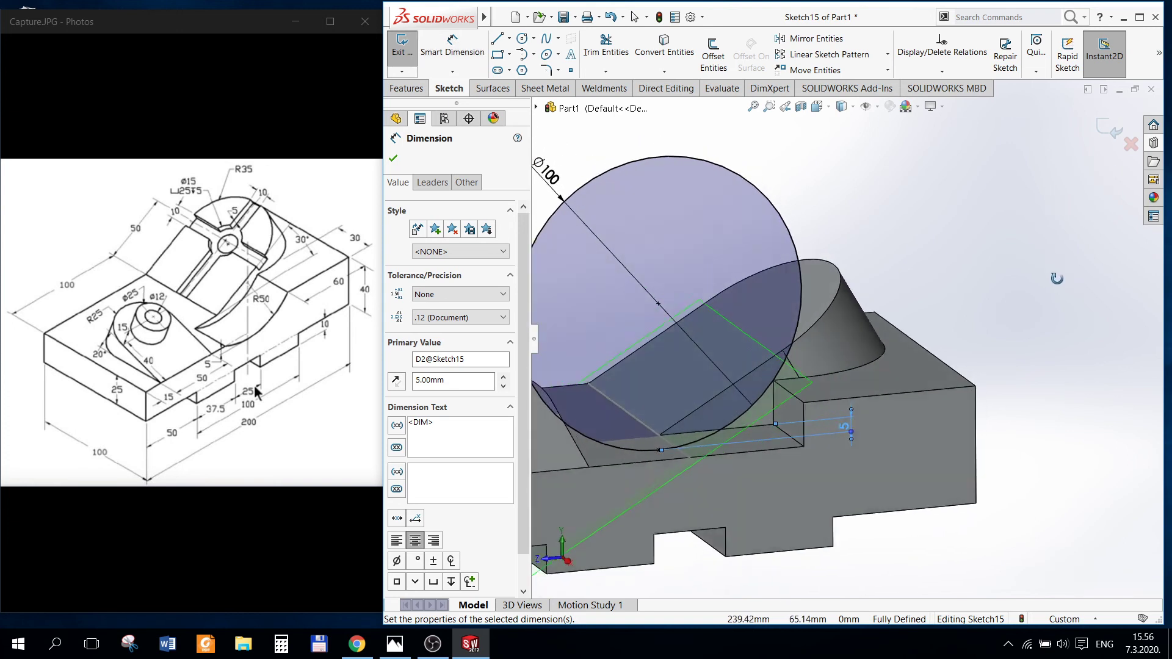
Step: Exit the circle sketch and inspect the model
click(1105, 136)
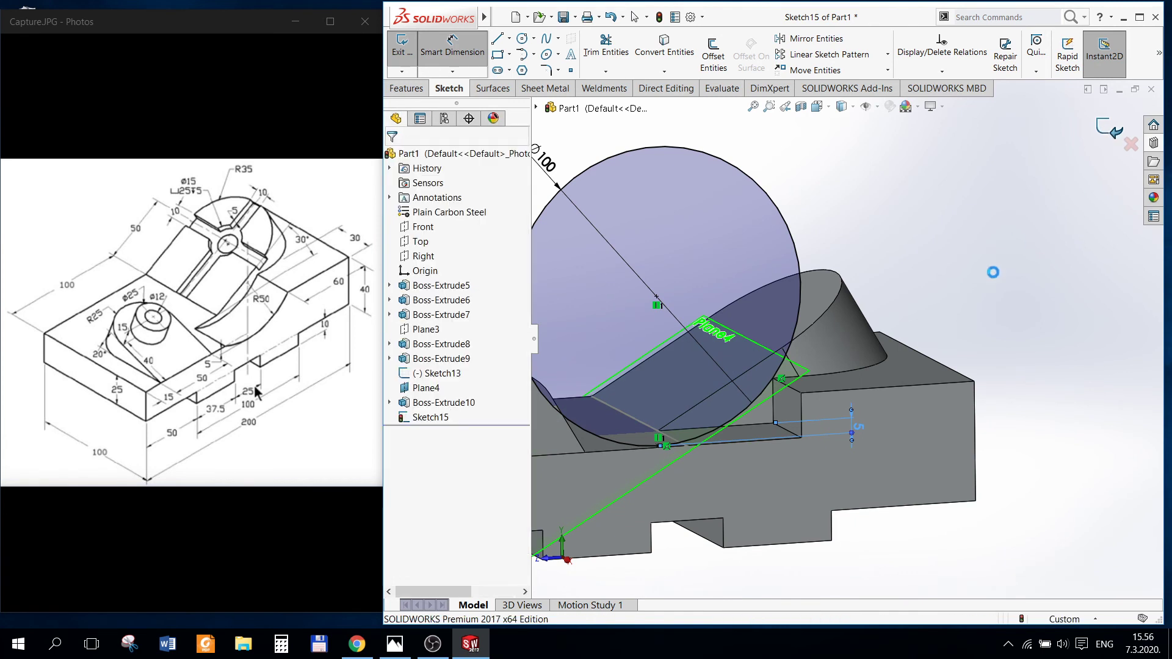
middle_drag(984, 283, 976, 287)
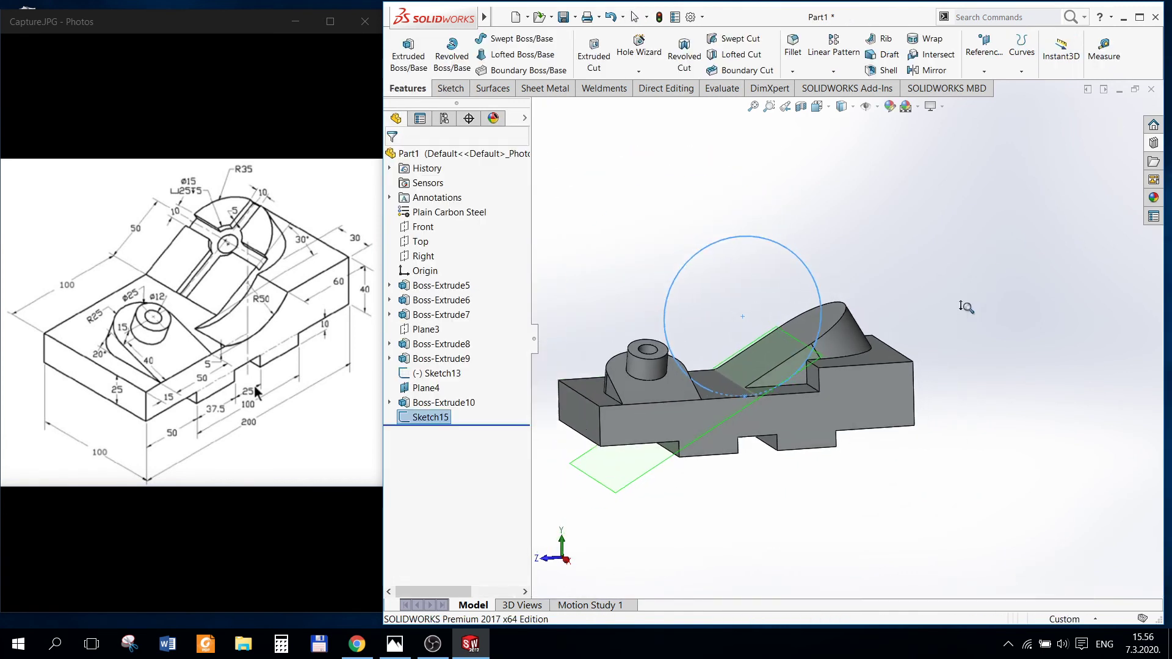
scroll(992, 311, up, 3)
scroll(945, 375, down, 1)
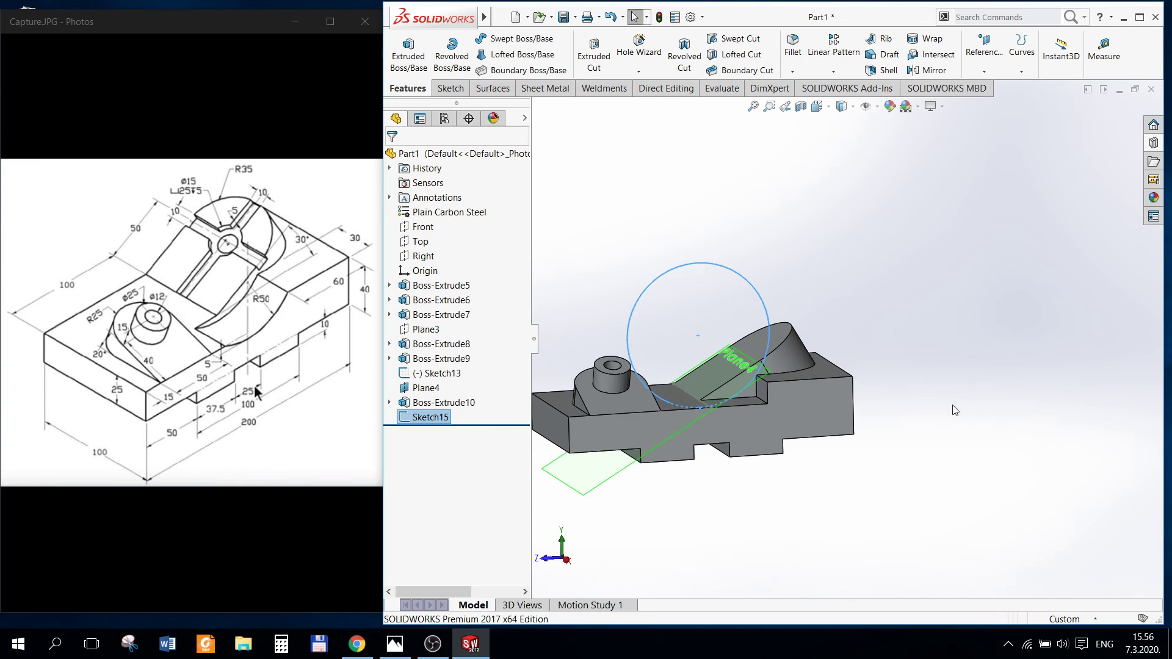
Step: View the block's front face Normal To, then discard an unwanted empty sketch on it
right_click(783, 412)
click(867, 357)
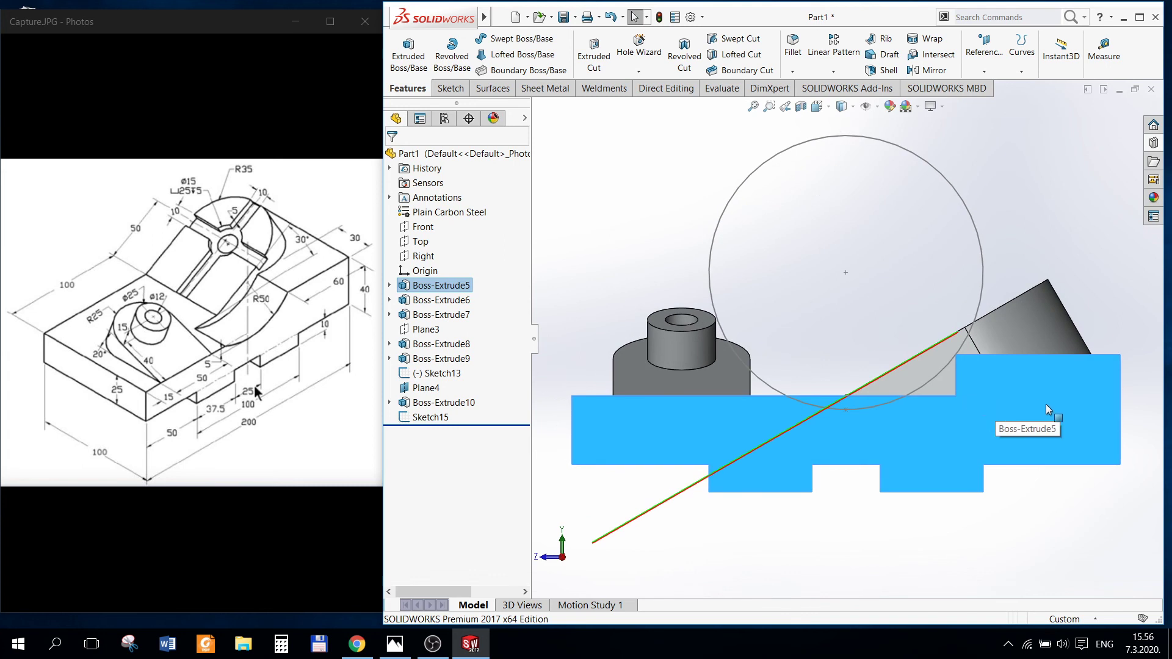
scroll(991, 383, up, 2)
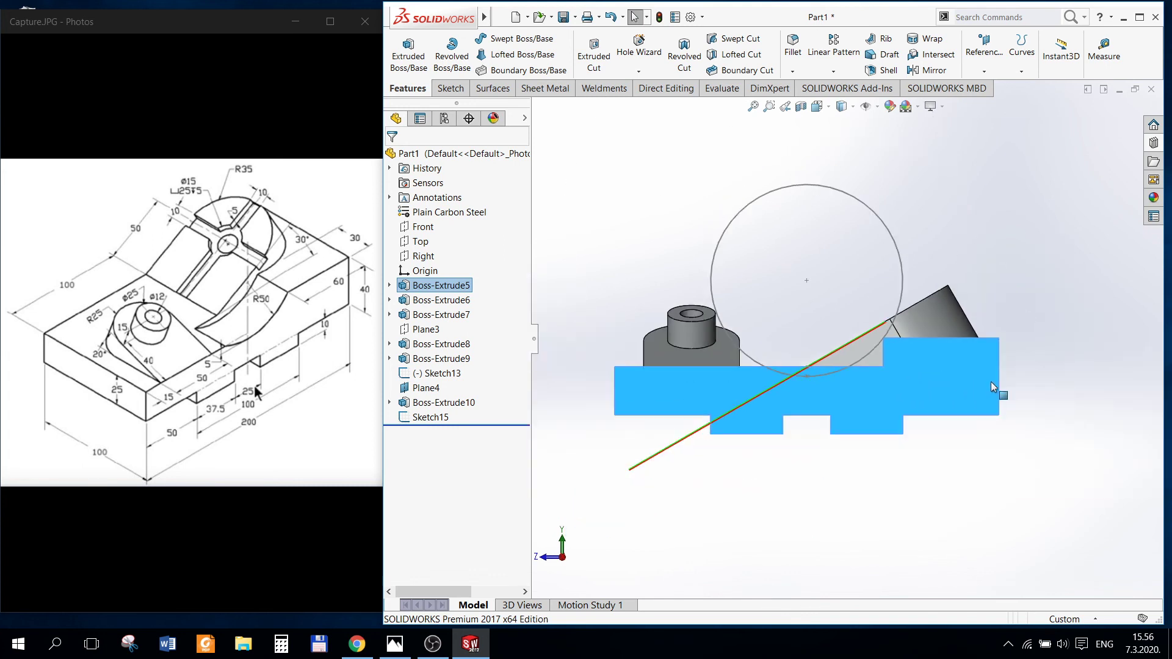
right_click(949, 385)
click(970, 354)
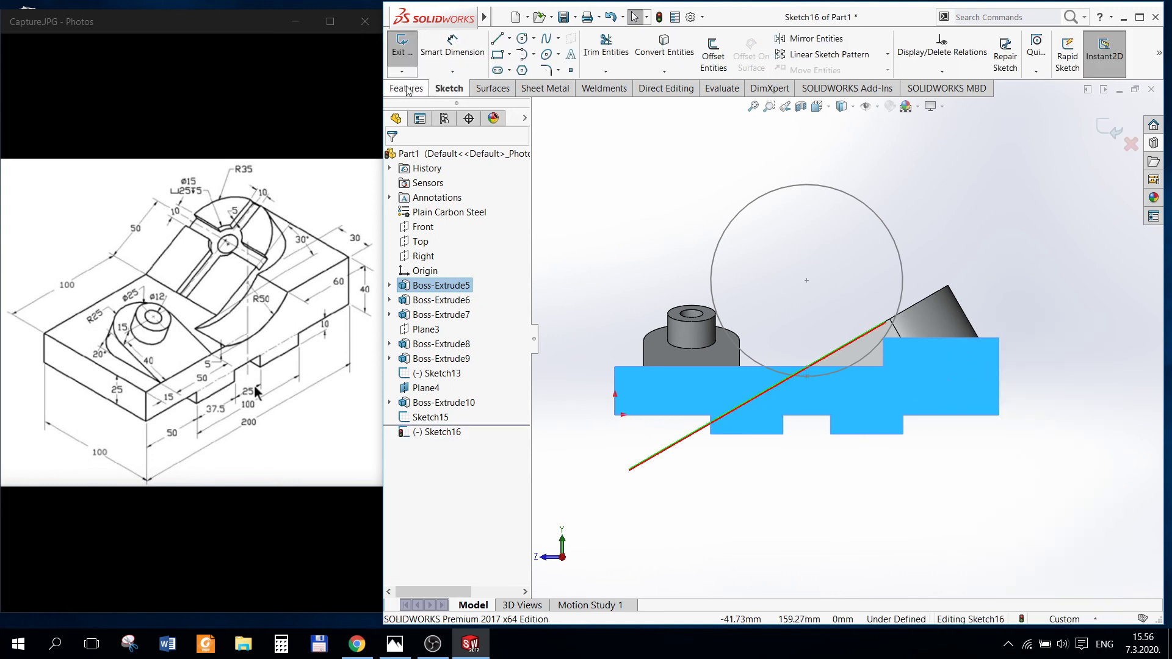
click(1109, 128)
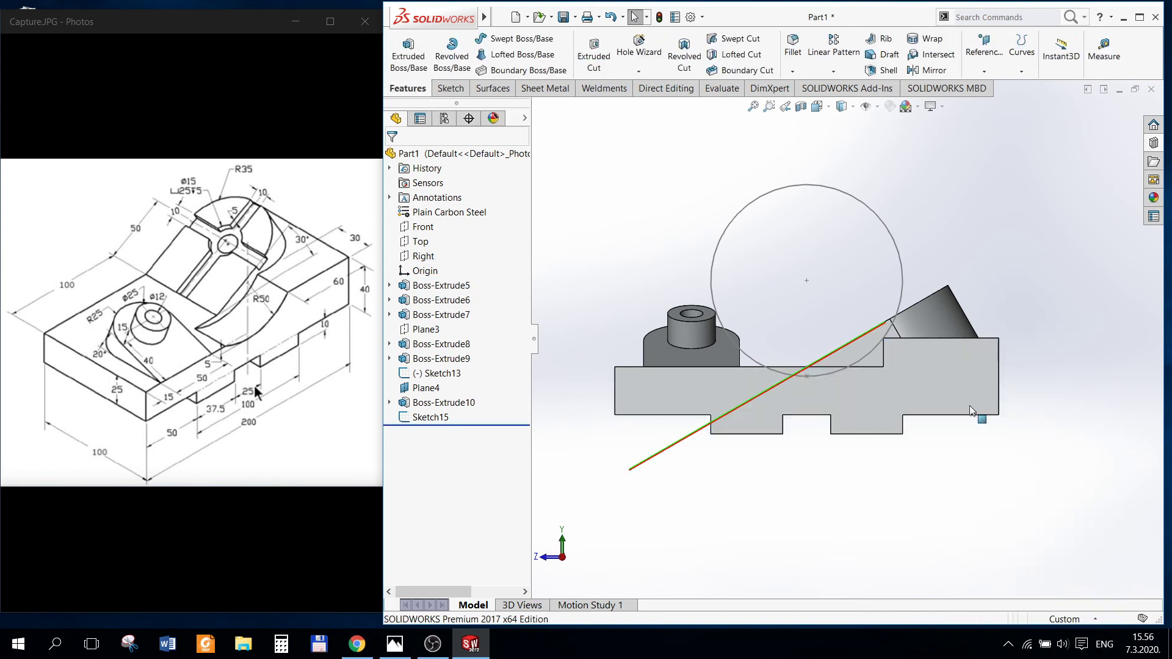
click(904, 408)
Step: Start a sketch on the front face and convert the Ø100 circle into it
right_click(905, 360)
click(915, 335)
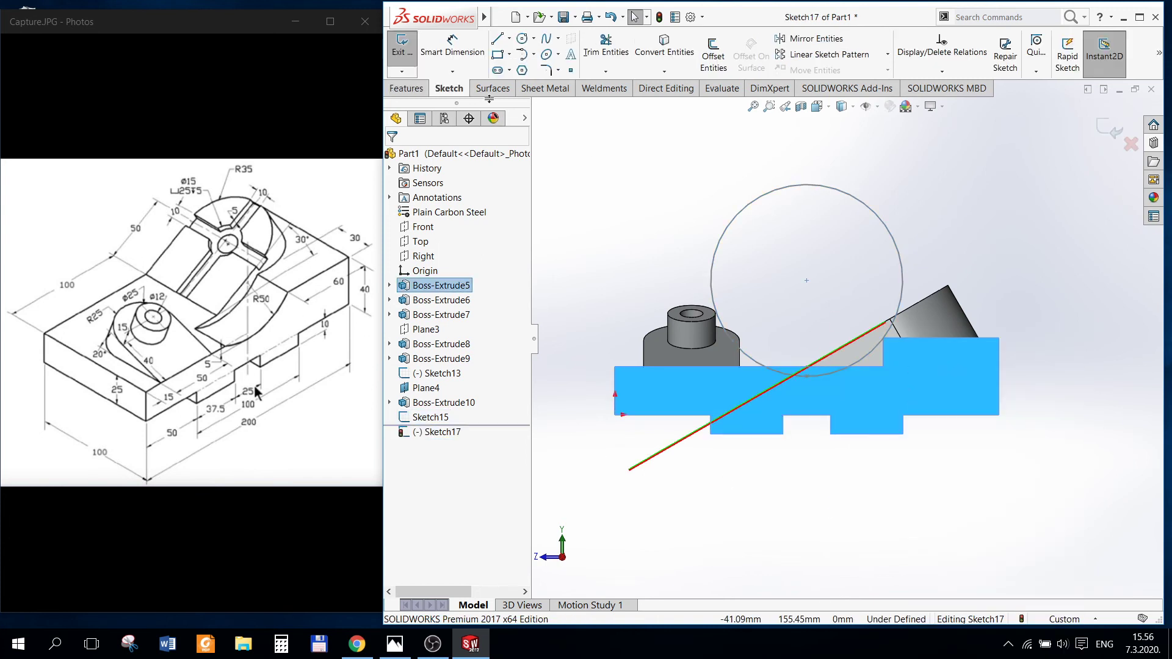
scroll(936, 305, down, 1)
scroll(935, 305, down, 3)
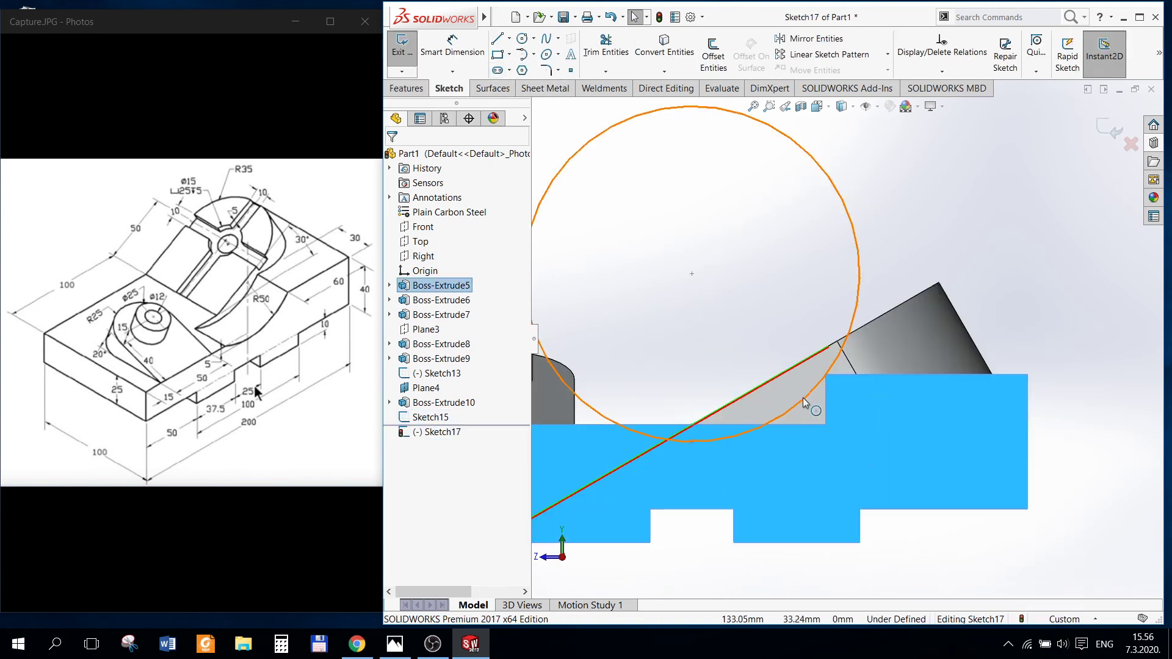
click(803, 398)
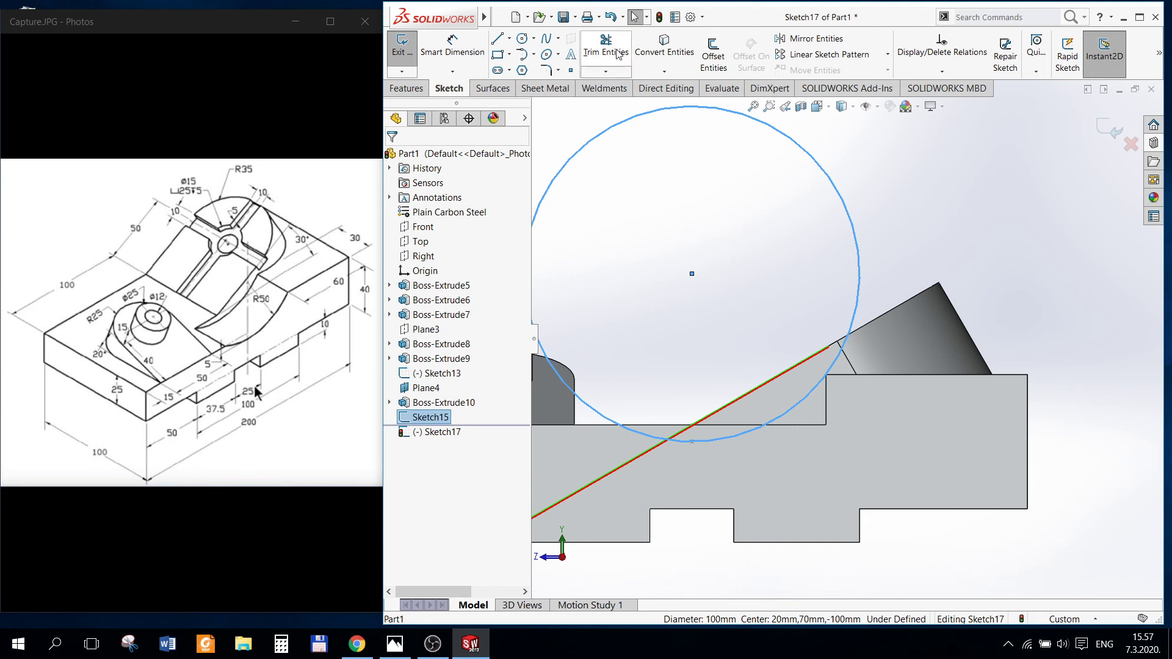
click(665, 49)
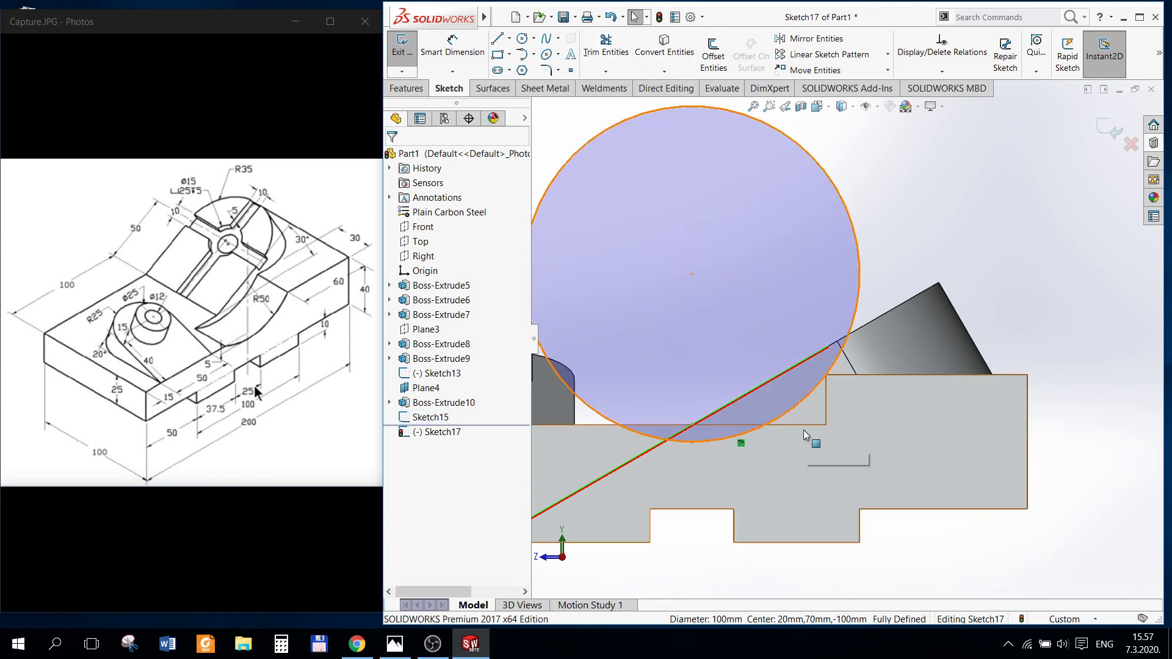
Step: Select the 75 mm horizontal step edge
scroll(803, 431, down, 2)
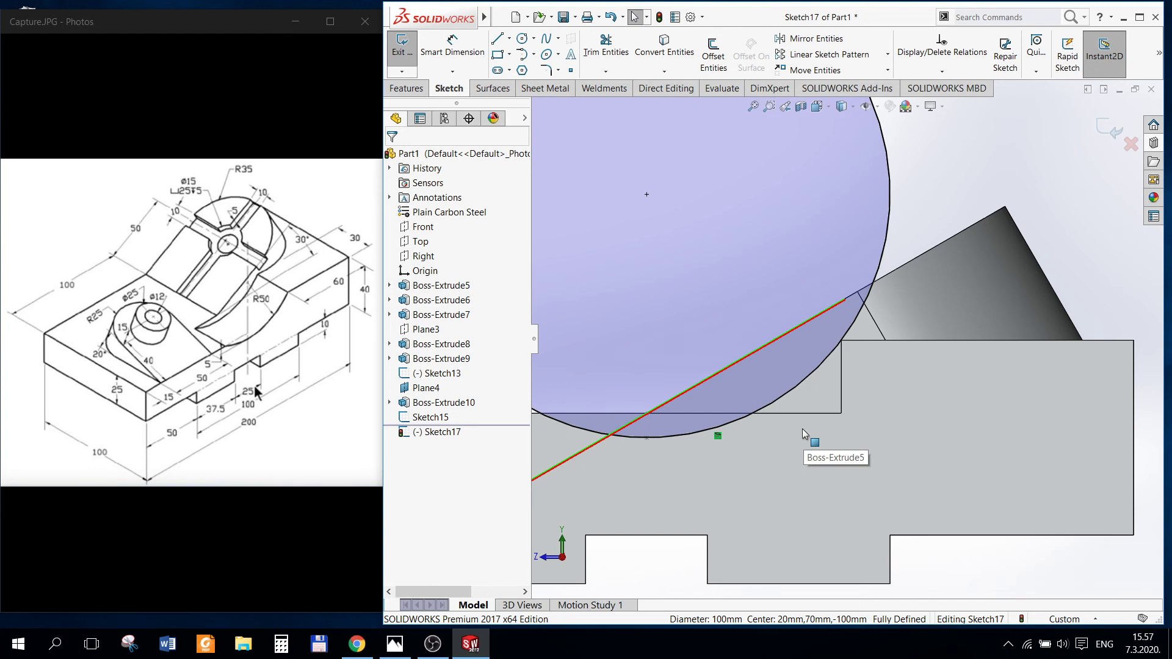
scroll(803, 428, up, 2)
scroll(802, 428, up, 1)
scroll(802, 429, down, 2)
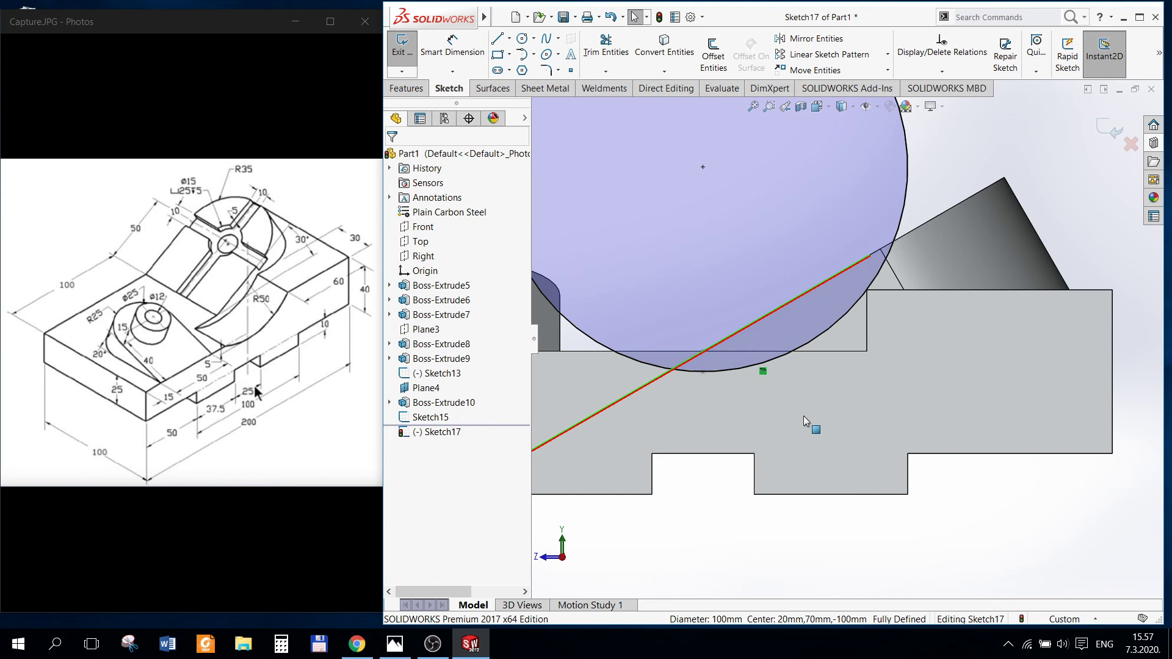
click(829, 353)
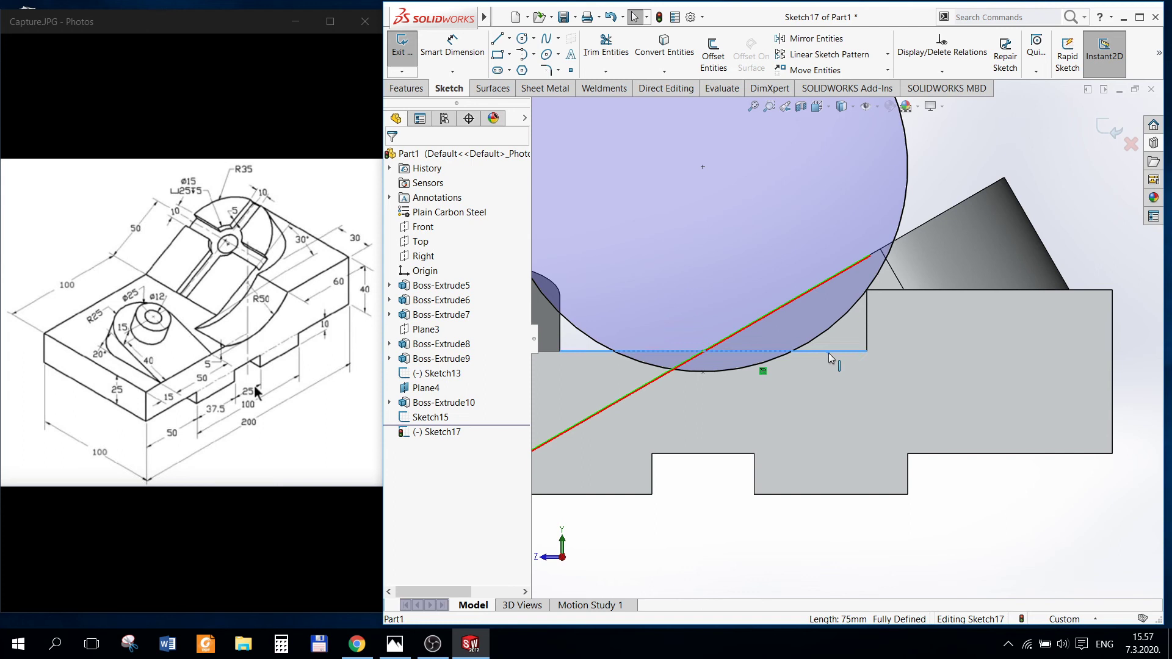
Step: Convert the horizontal and 15 mm vertical step edges into sketch lines
click(671, 42)
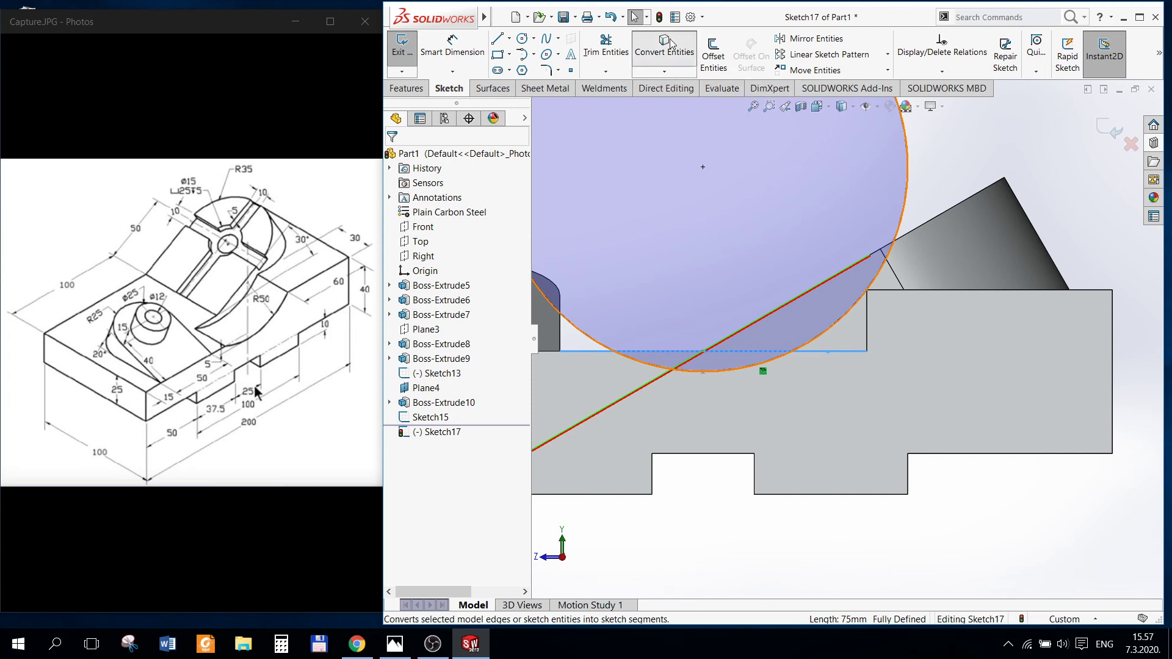
click(866, 312)
key(Return)
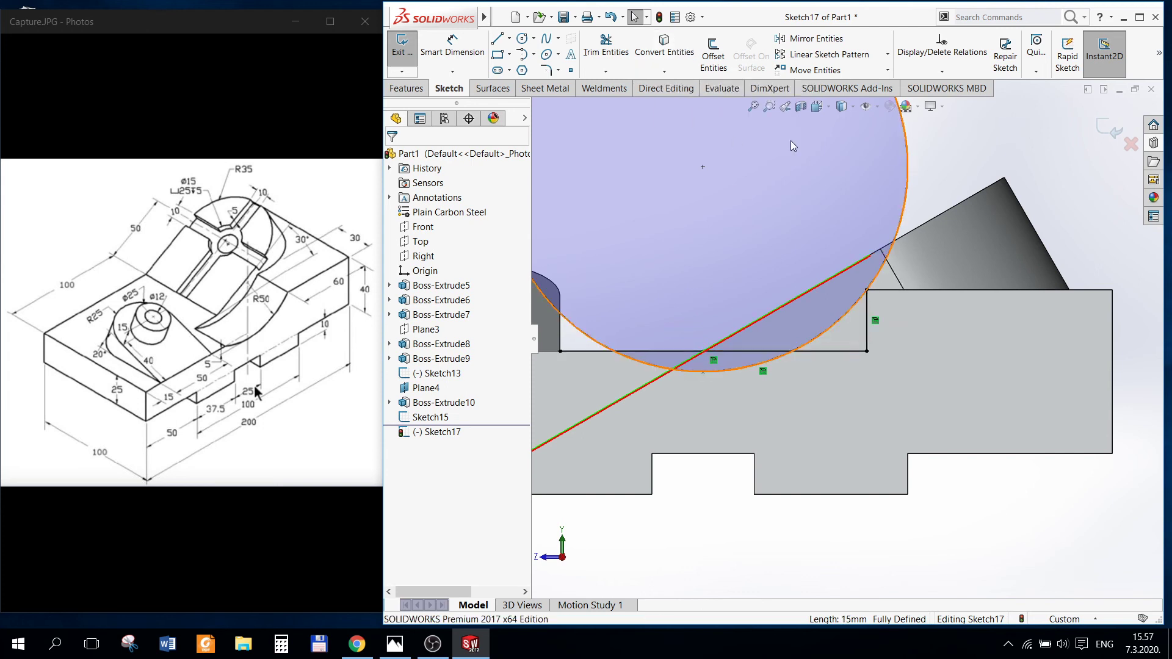
Step: Trim the circle down to the enclosed corner arc and exit the sketch
click(605, 46)
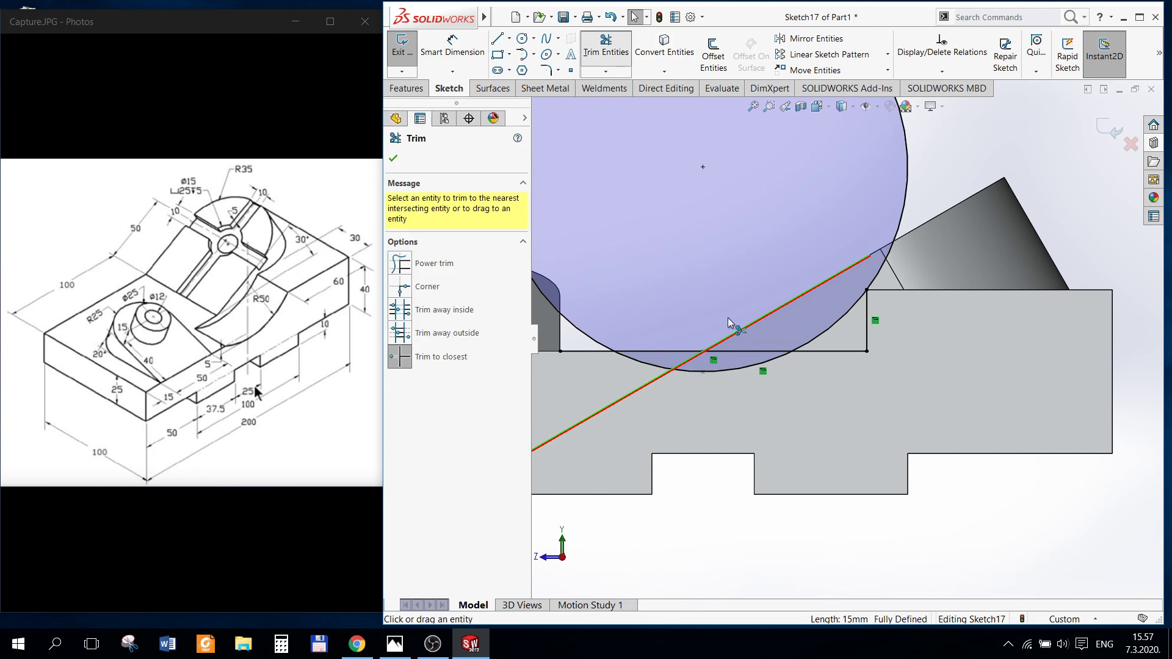
click(766, 359)
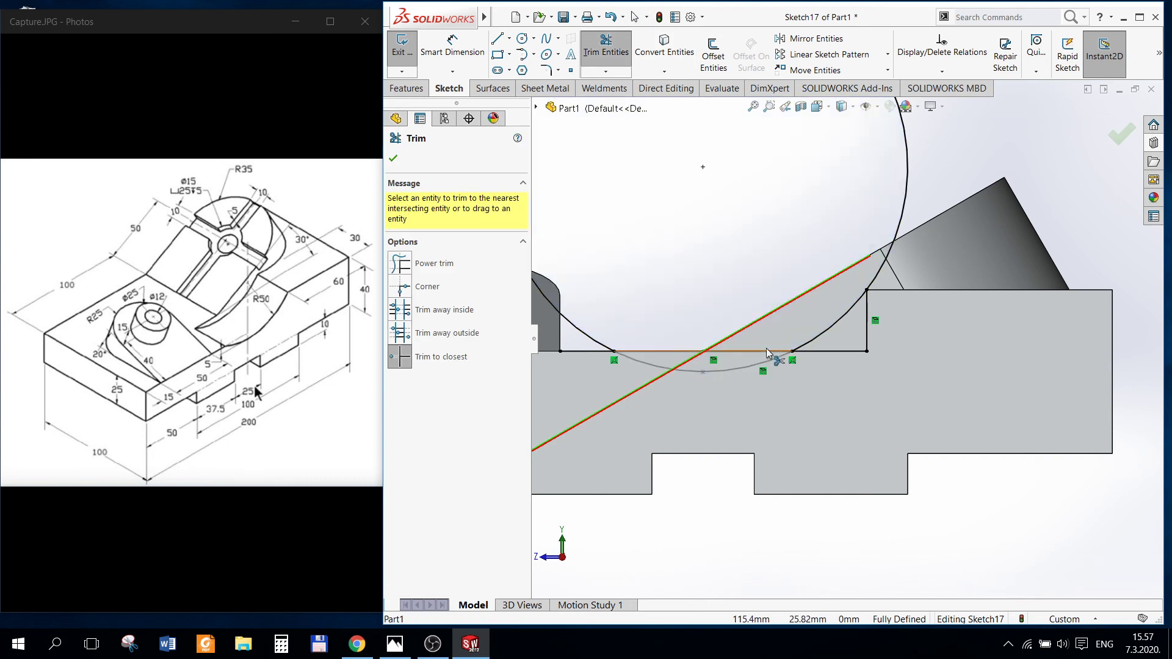
click(883, 273)
scroll(895, 273, up, 2)
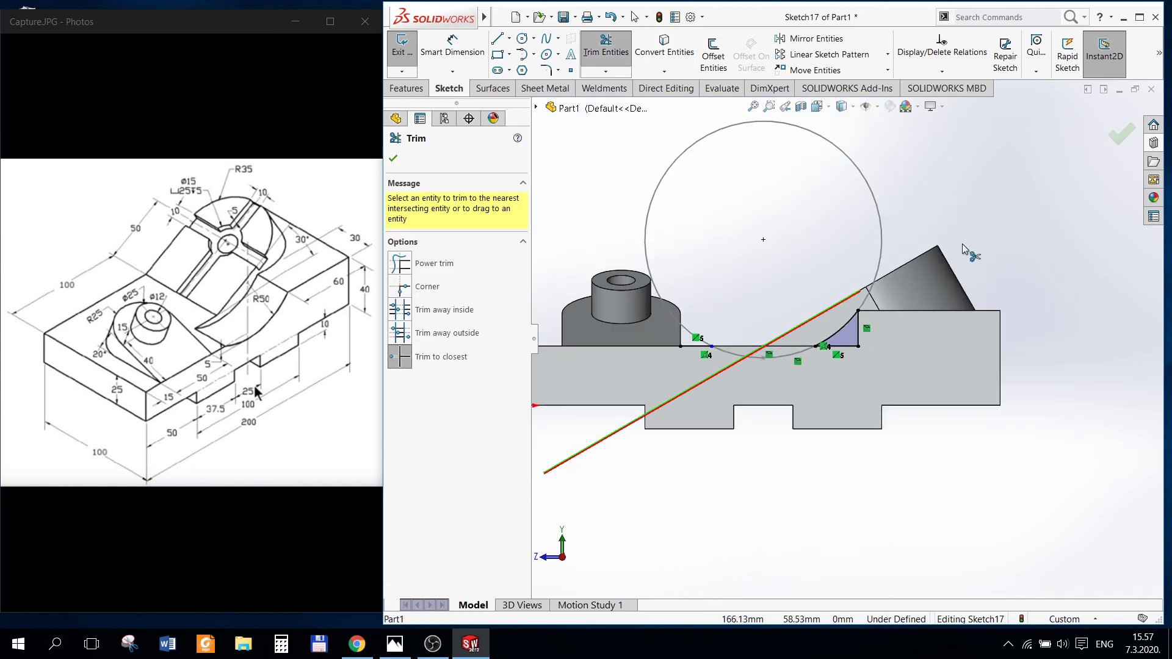
click(1122, 135)
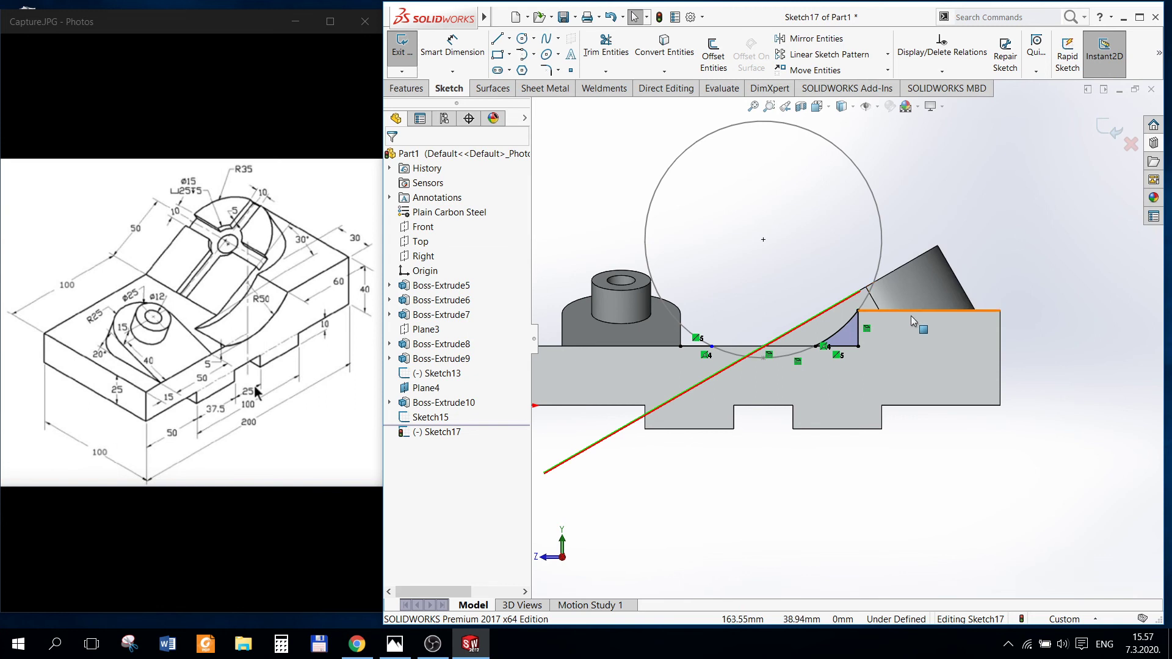
click(1106, 129)
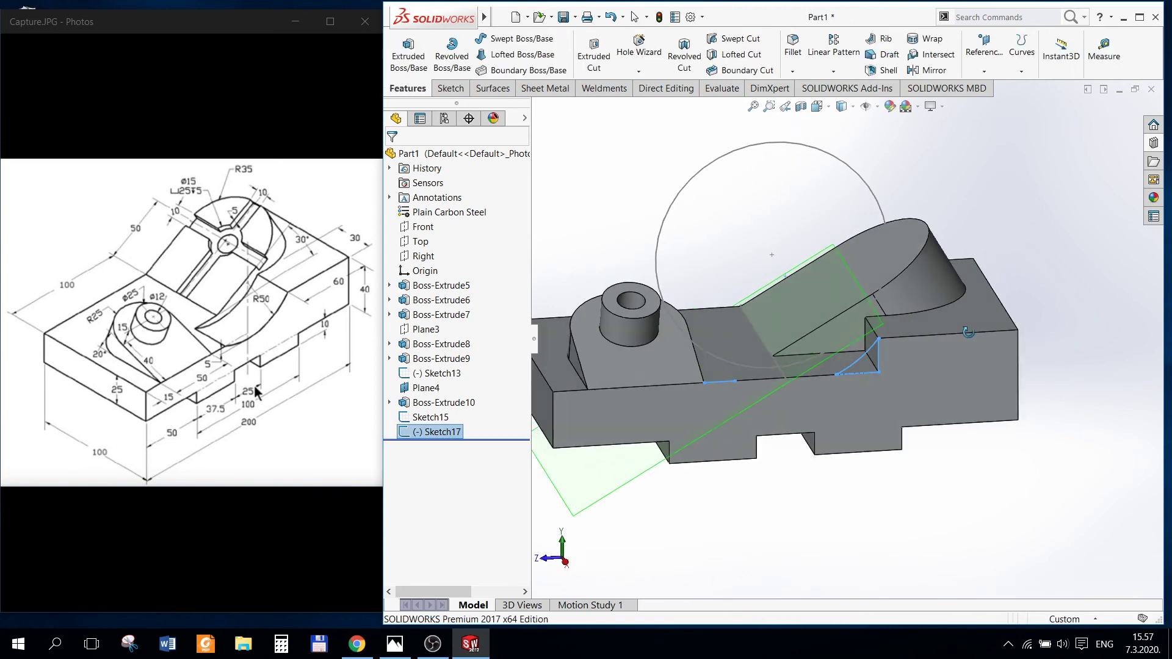
Step: Edit Sketch17 and delete the short extra line near the step
right_click(450, 432)
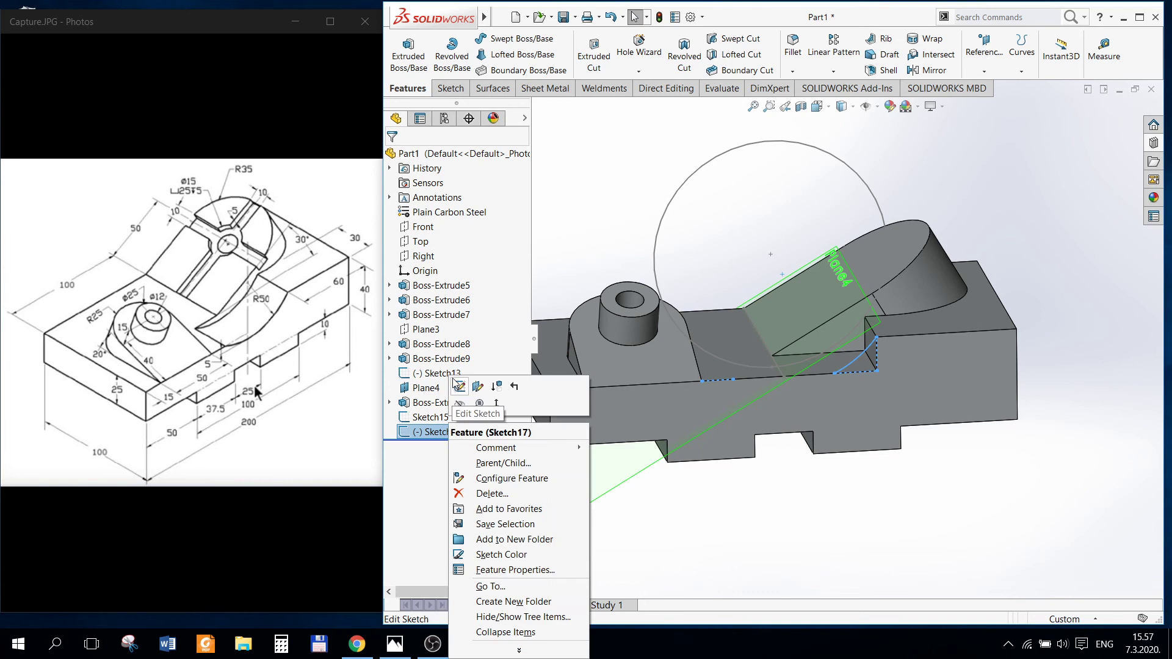
click(459, 386)
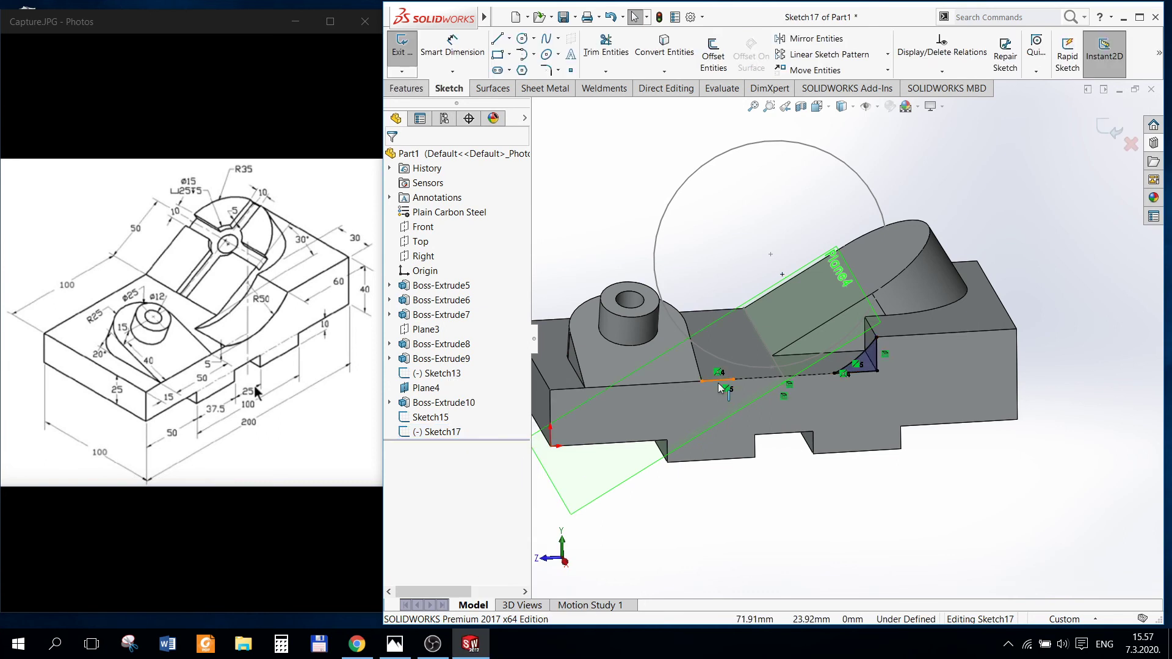
click(718, 382)
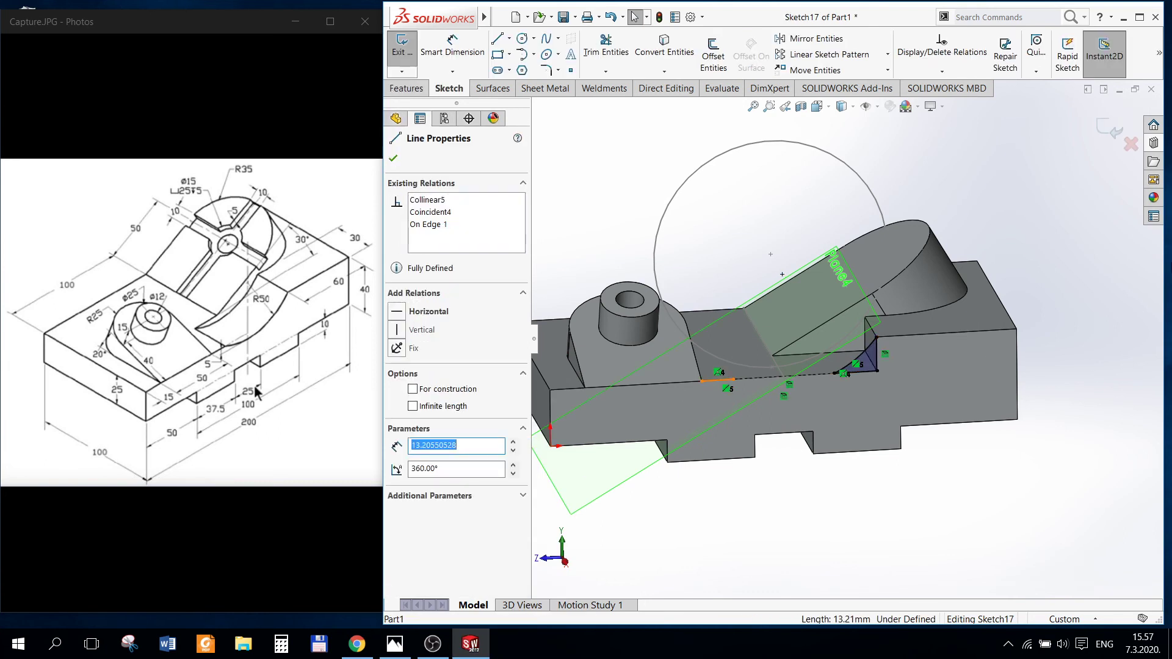
key(Delete)
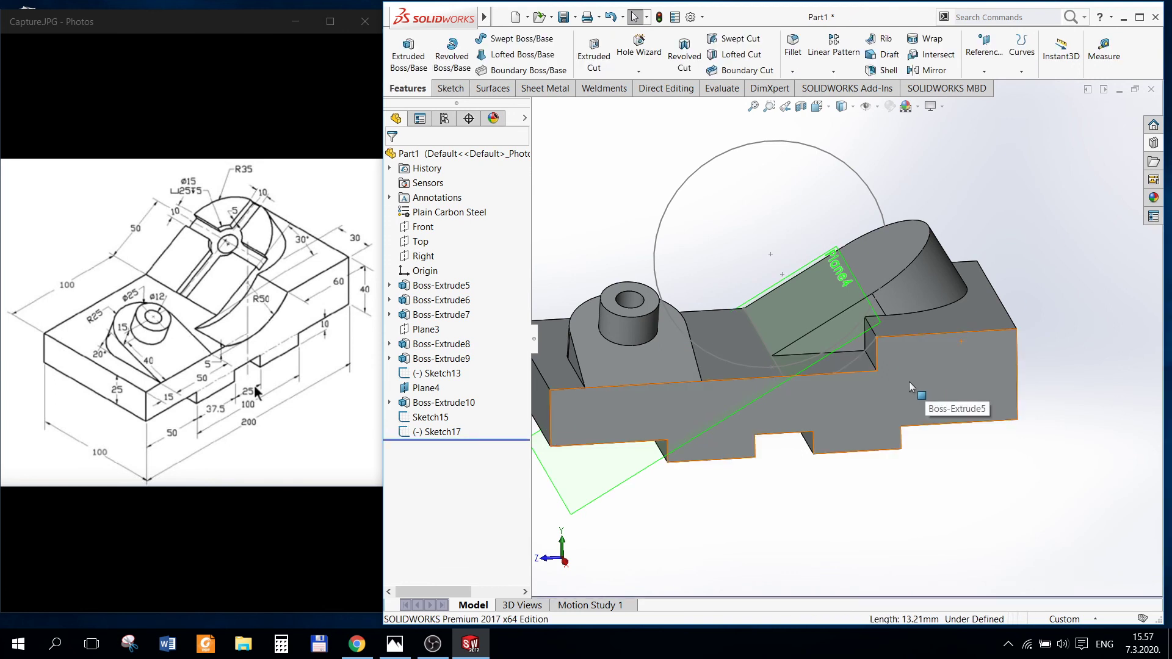
Step: Reopen Sketch17, view it Normal To, and make the sloped bottom line horizontal
right_click(434, 432)
click(444, 381)
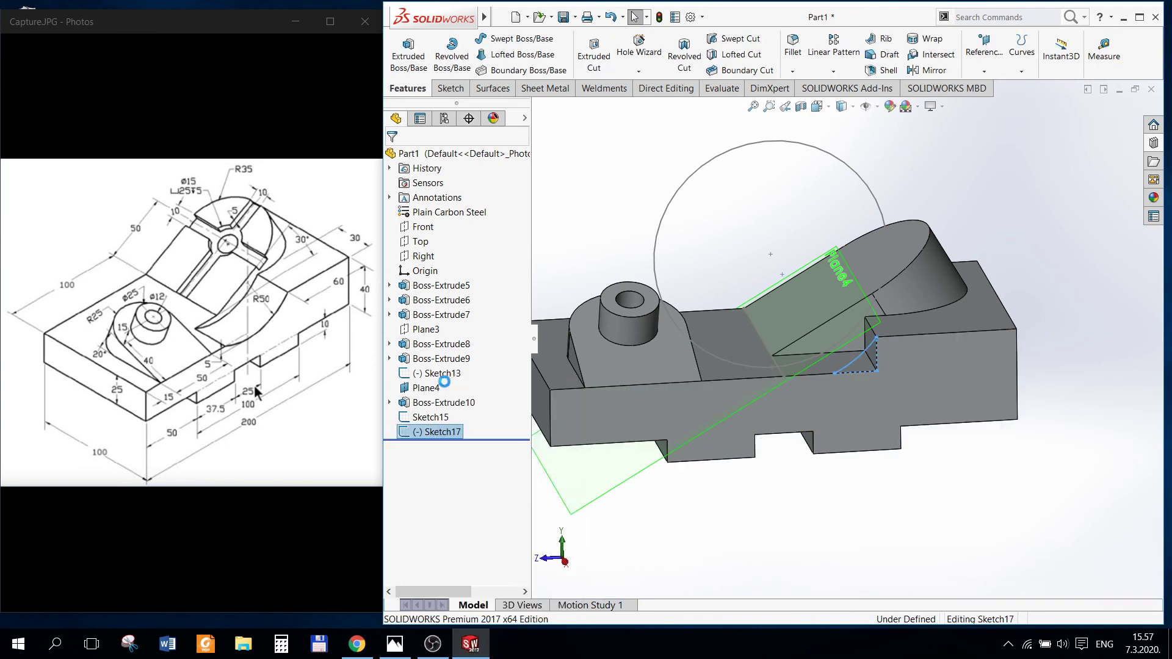
mouse_move(882, 455)
middle_down()
mouse_move(857, 415)
mouse_move(869, 415)
middle_up()
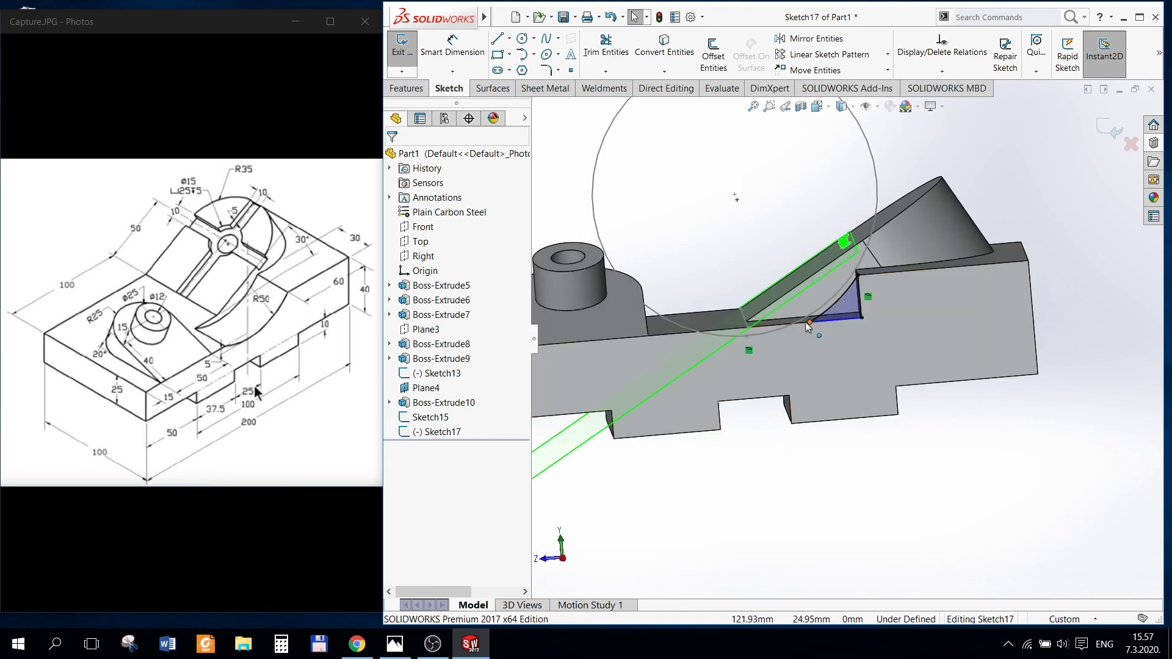
click(763, 336)
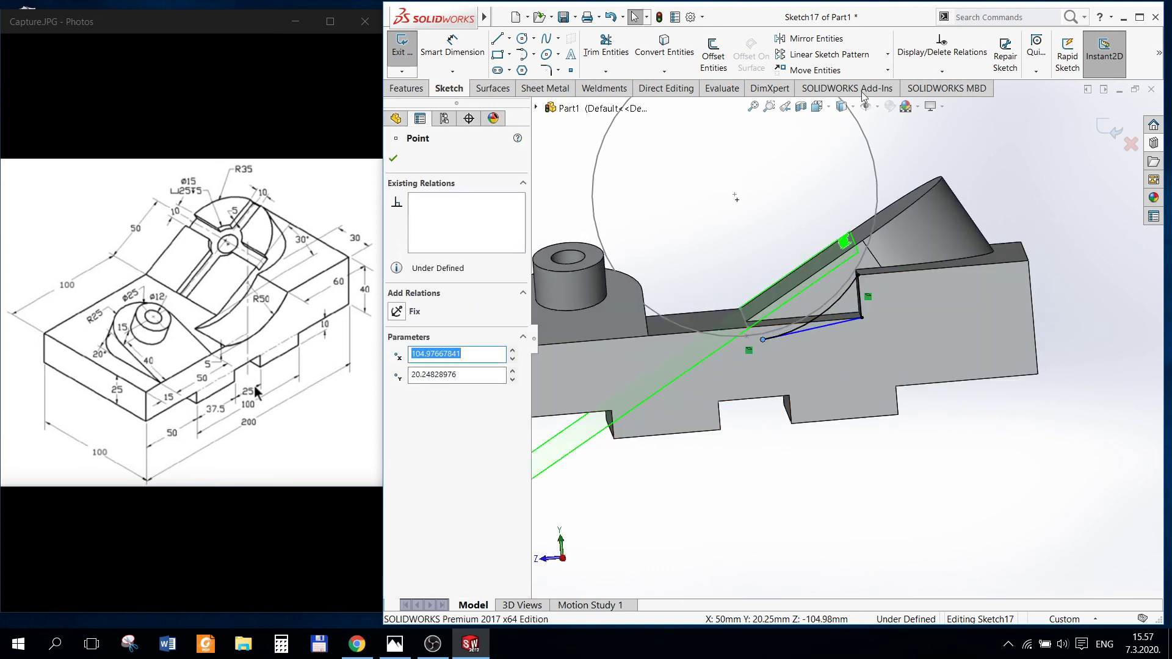
click(854, 107)
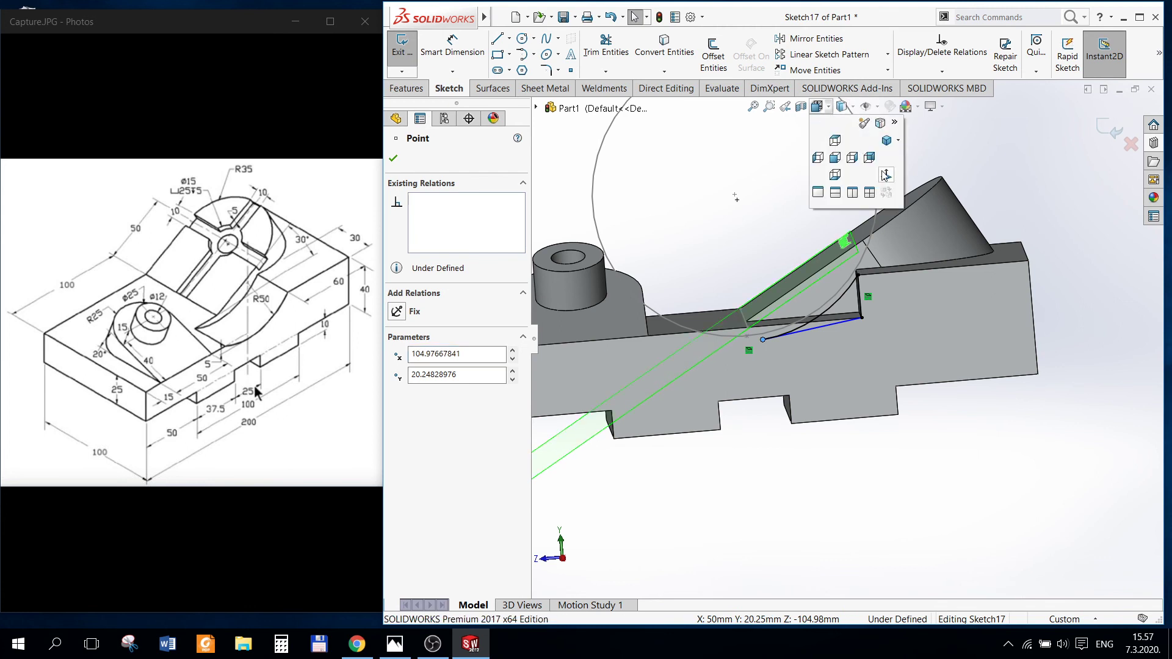
click(885, 176)
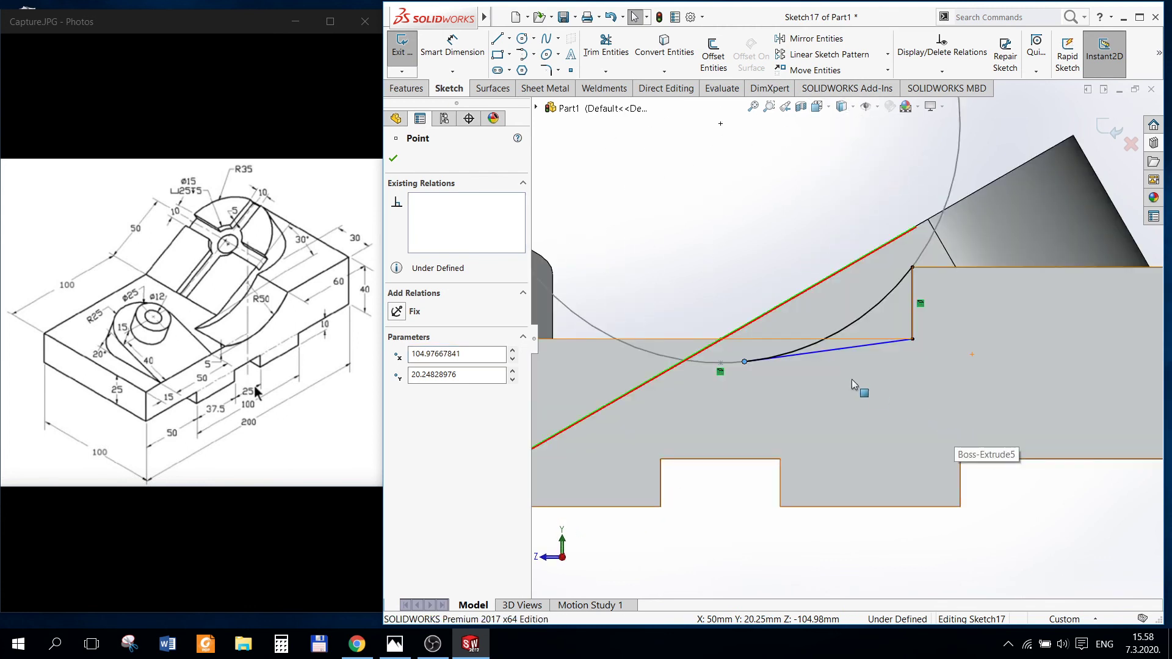
click(829, 350)
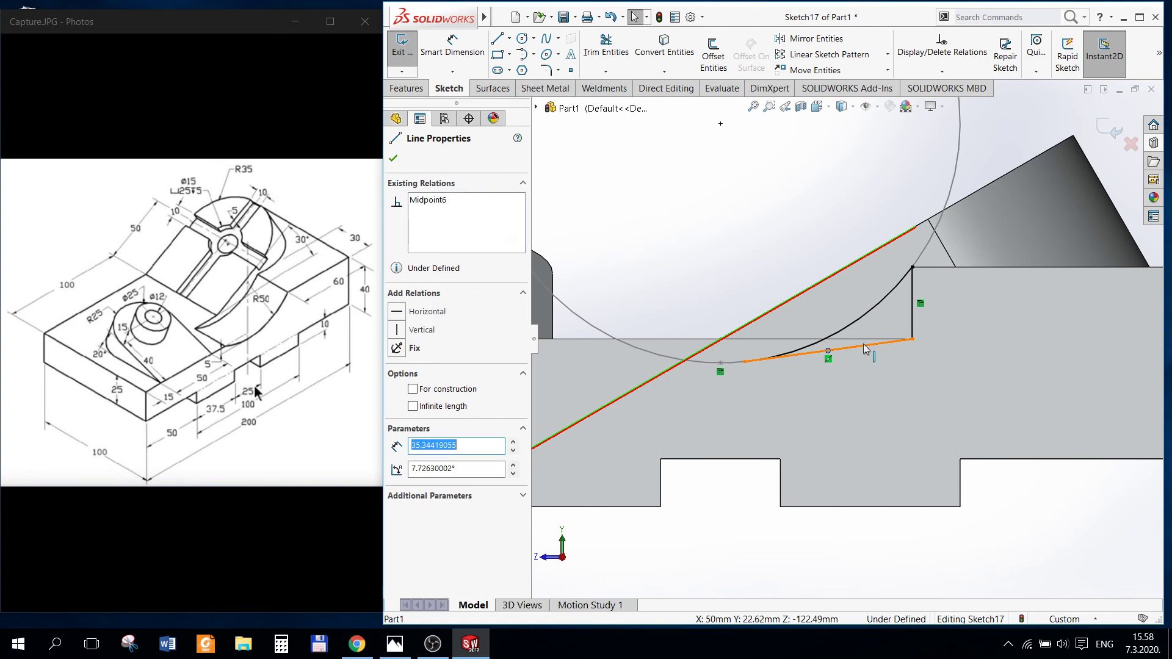
key(ctrl+z)
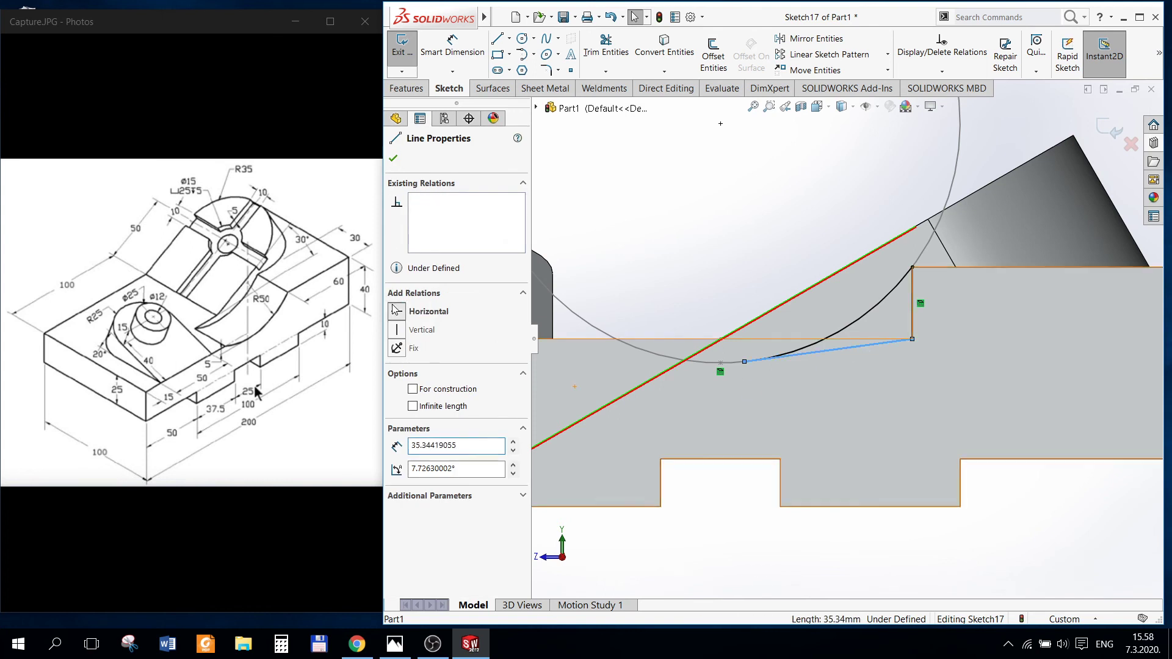
Step: Trim away the leftover arc and edge pieces to close the profile, then exit
scroll(826, 374, down, 5)
mouse_move(826, 375)
middle_down()
mouse_move(845, 382)
mouse_move(918, 316)
mouse_move(837, 266)
middle_up()
scroll(848, 369, down, 3)
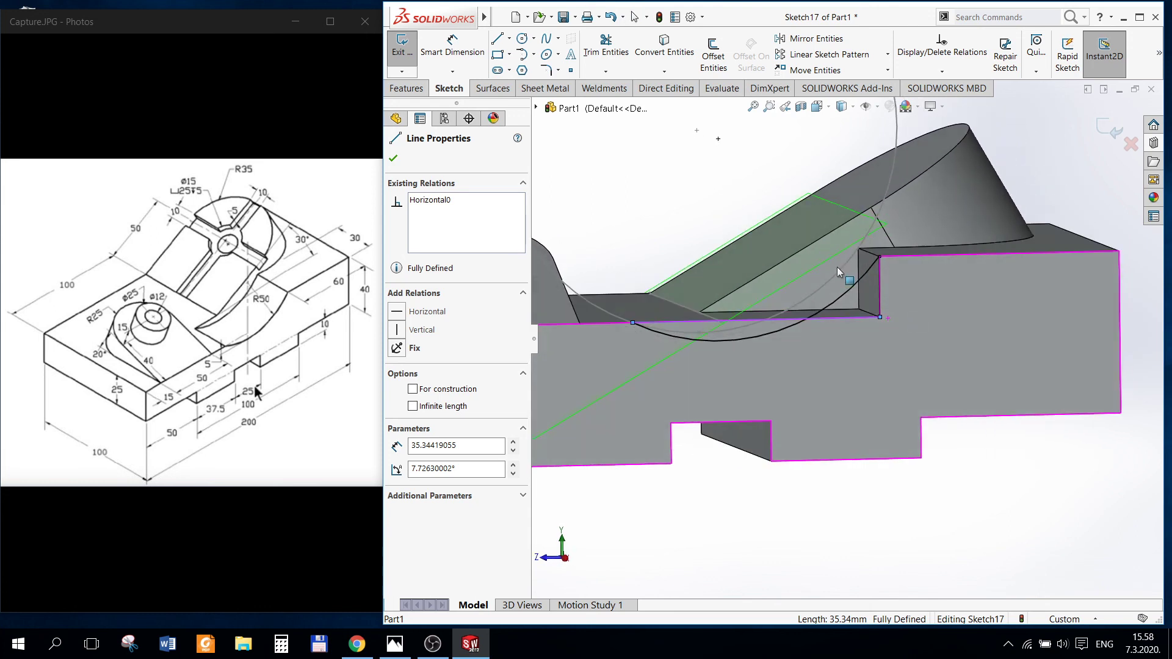
click(606, 49)
click(749, 338)
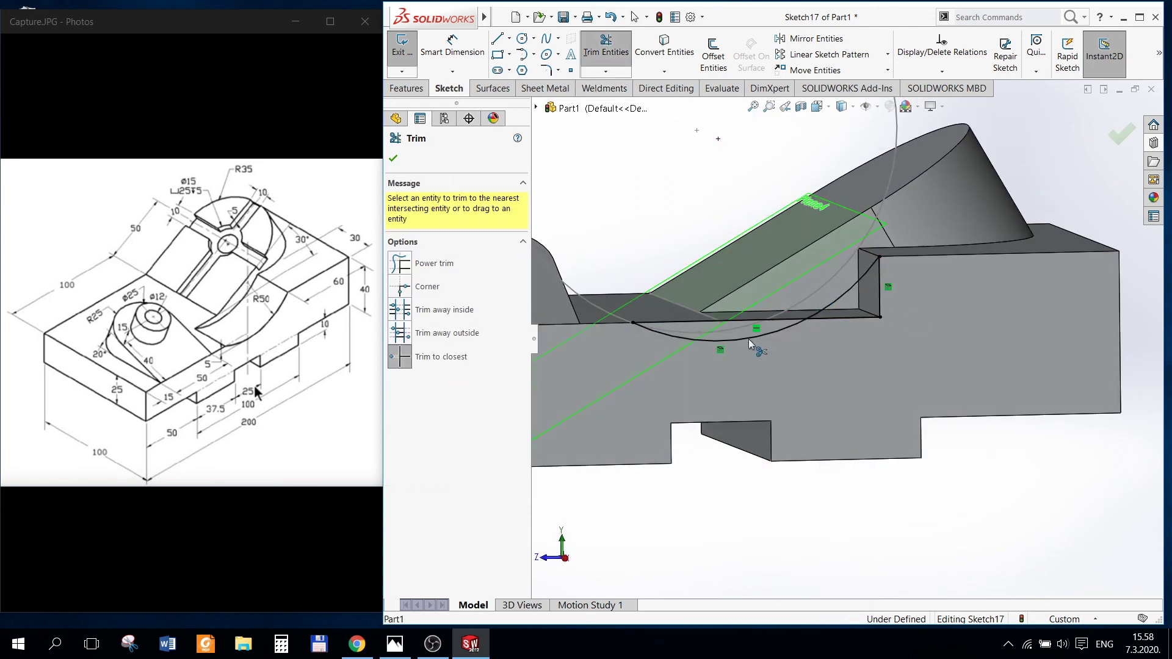
scroll(769, 324, down, 2)
click(774, 316)
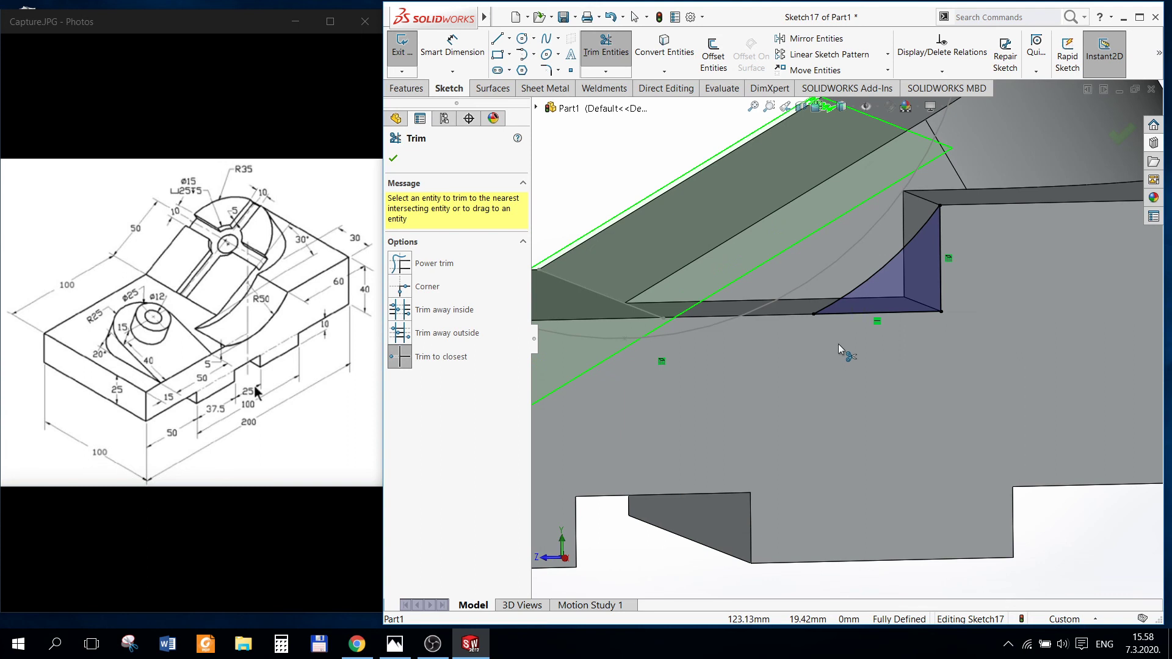
scroll(837, 343, up, 5)
click(1119, 144)
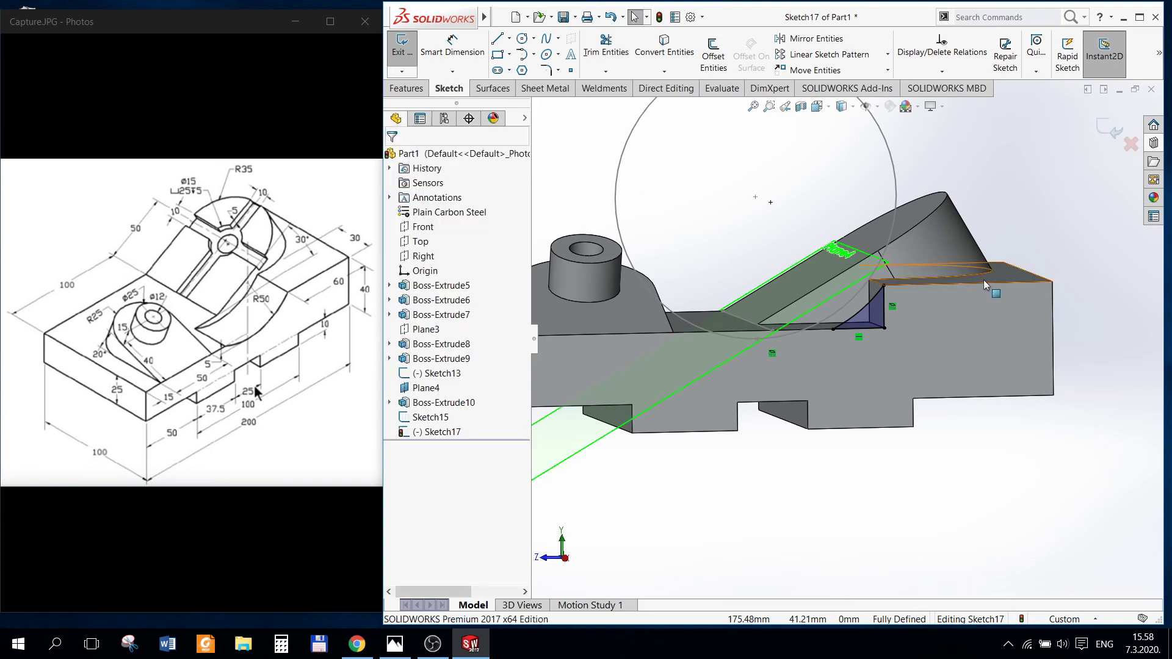
scroll(983, 279, up, 3)
click(1111, 134)
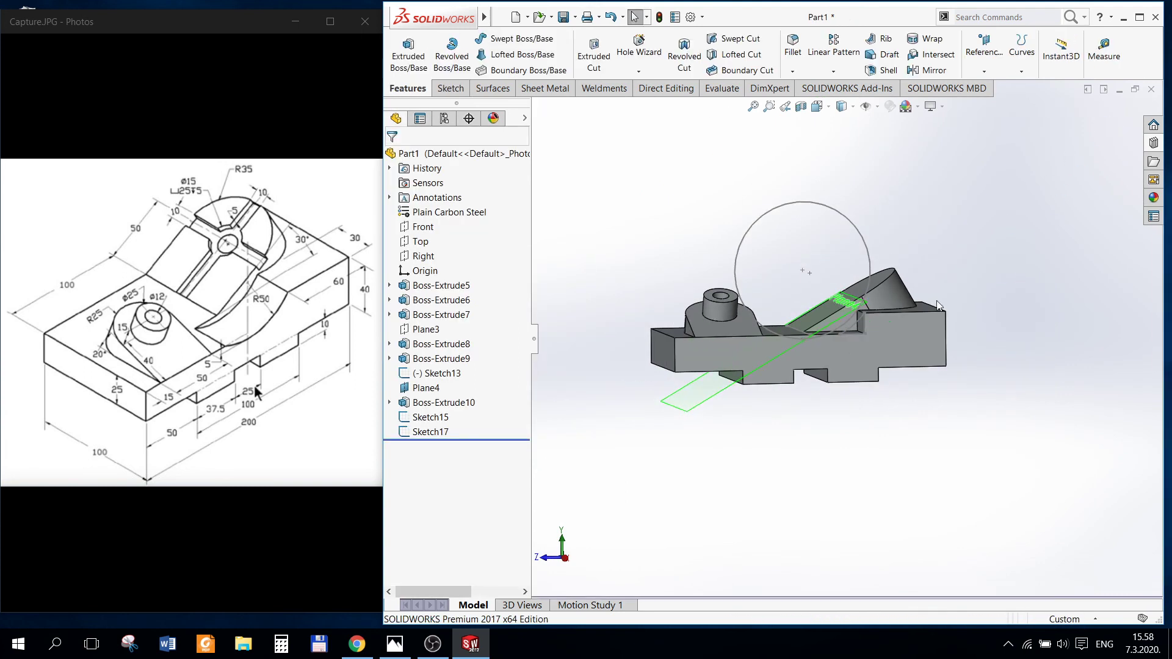
Step: Extrude Sketch17 as Boss-Extrude11 with Up To Surface ending at the picked face
middle_drag(1020, 254, 807, 370)
click(858, 337)
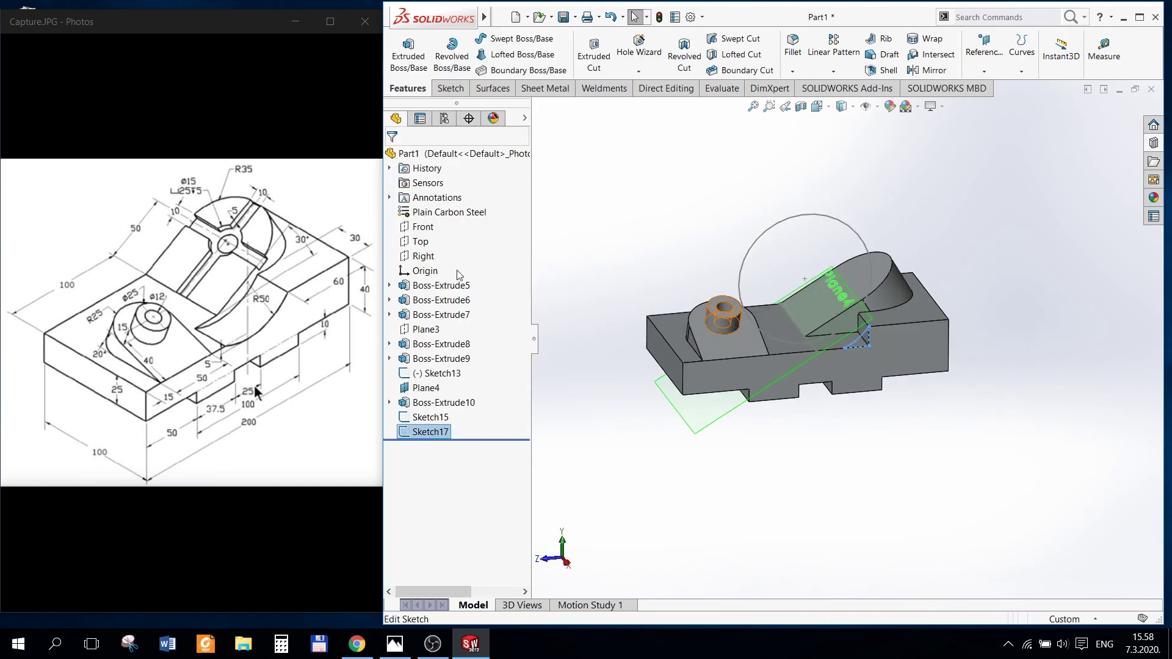
click(408, 55)
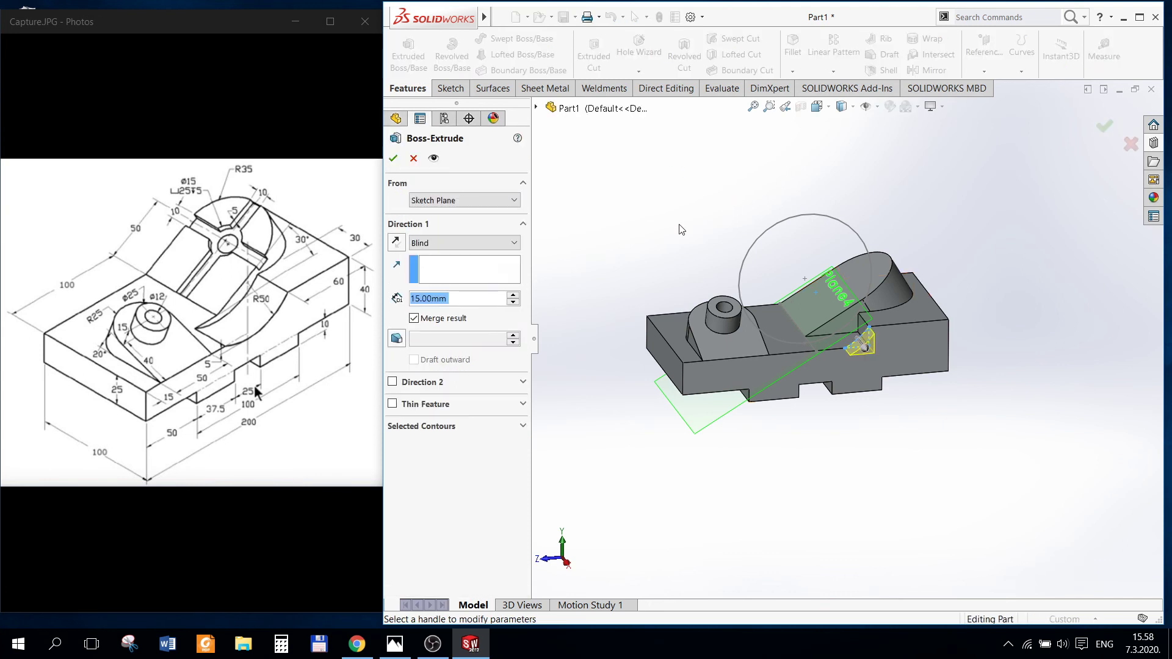
click(452, 243)
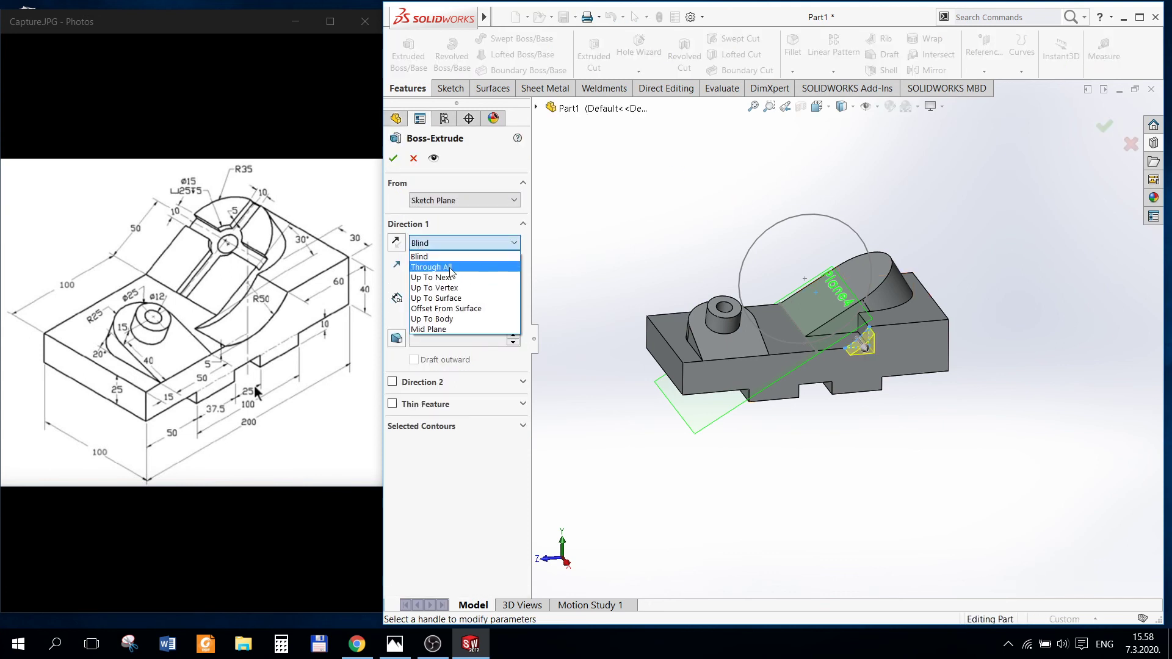
click(452, 298)
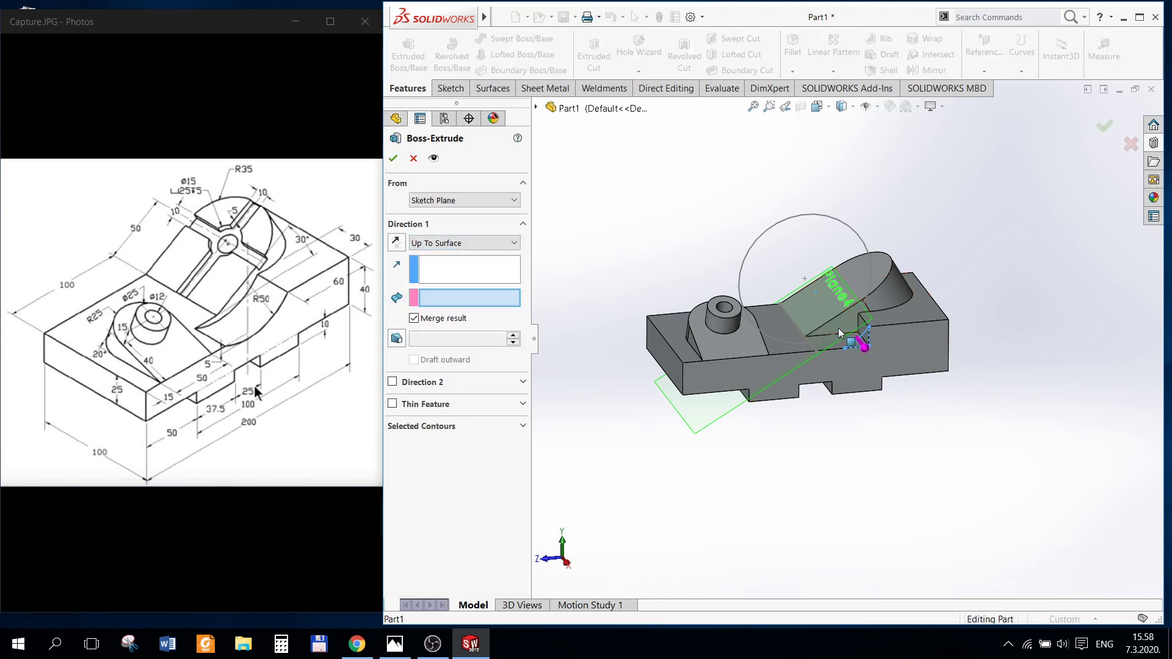
click(841, 322)
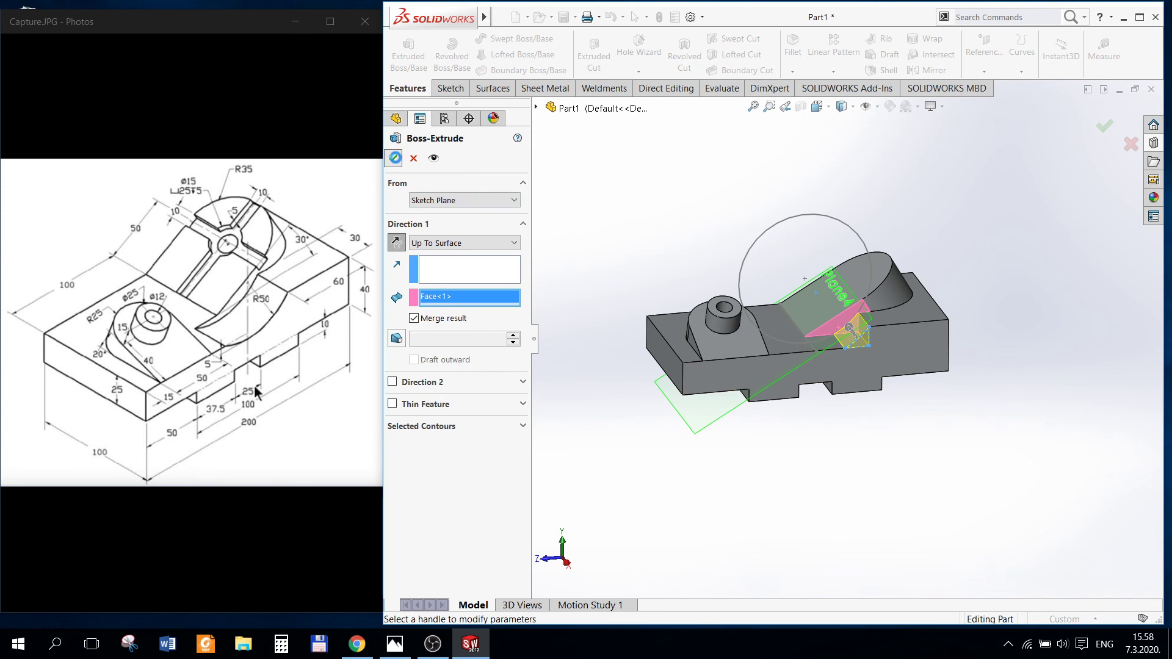
key(Return)
scroll(889, 395, down, 2)
scroll(882, 378, down, 2)
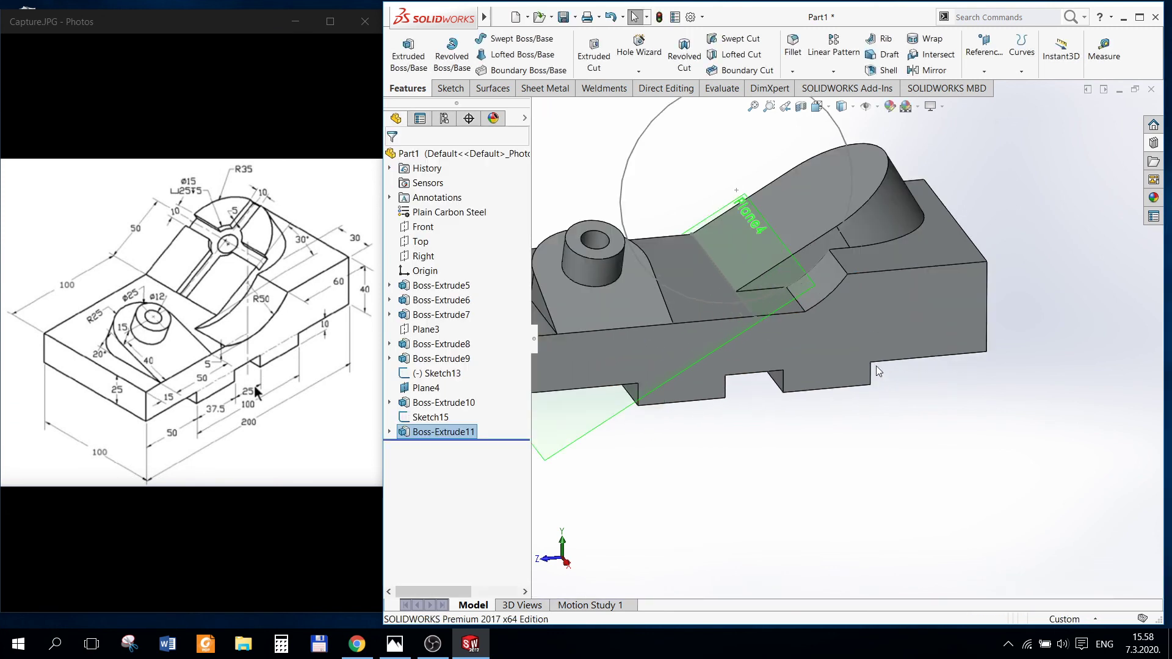
click(868, 314)
Step: Start a sketch on the base's front face and view it Normal To
right_click(868, 315)
click(898, 294)
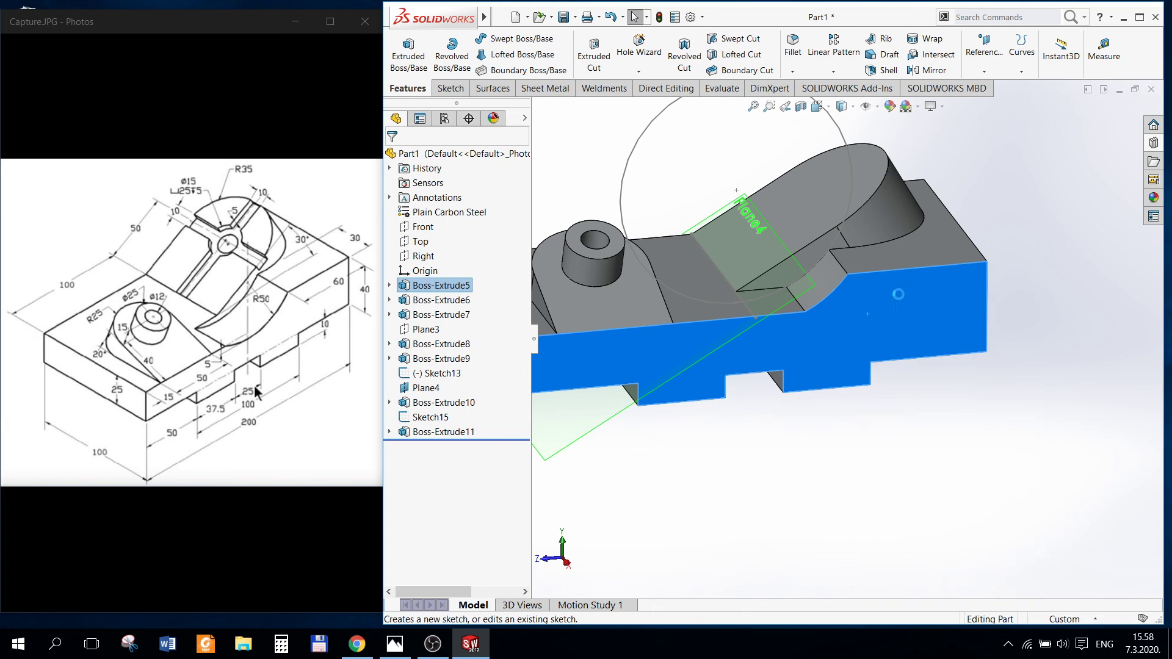
click(818, 106)
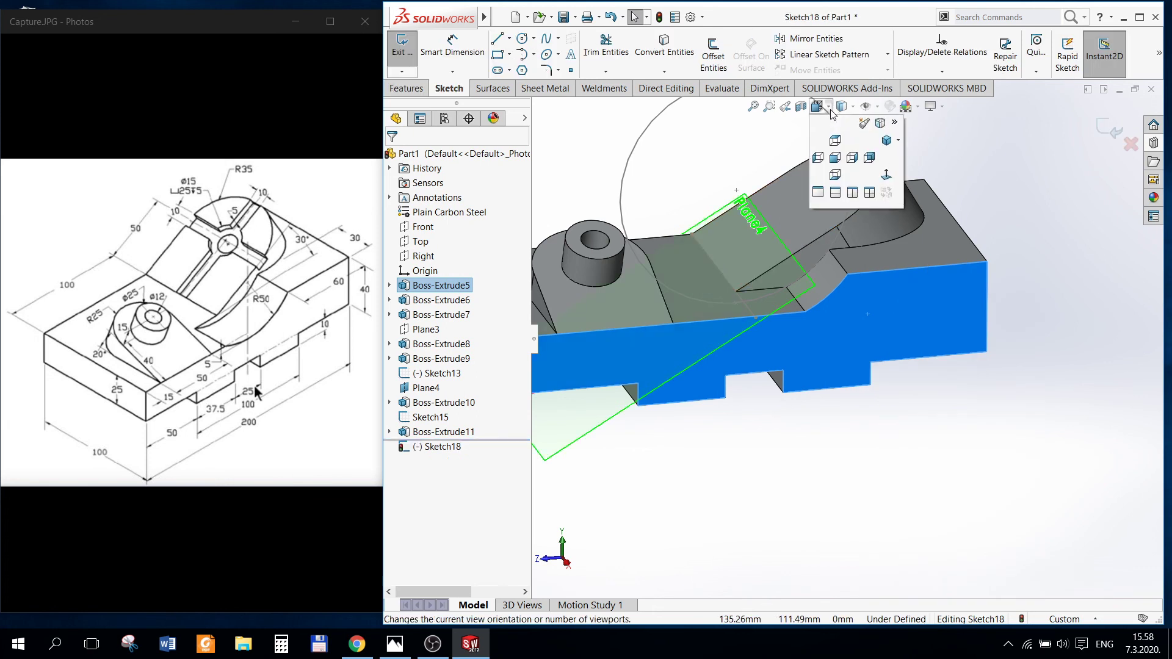
click(885, 179)
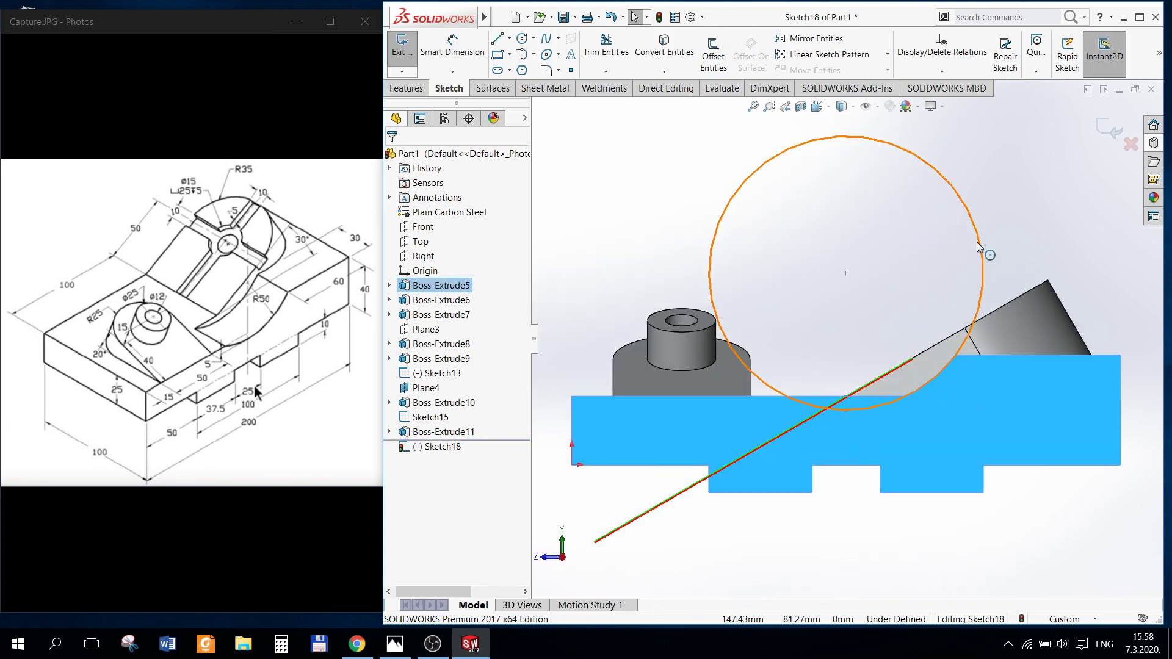
Step: Convert the Ø100 circle into the sketch and pick the base's top edge inside it
click(979, 241)
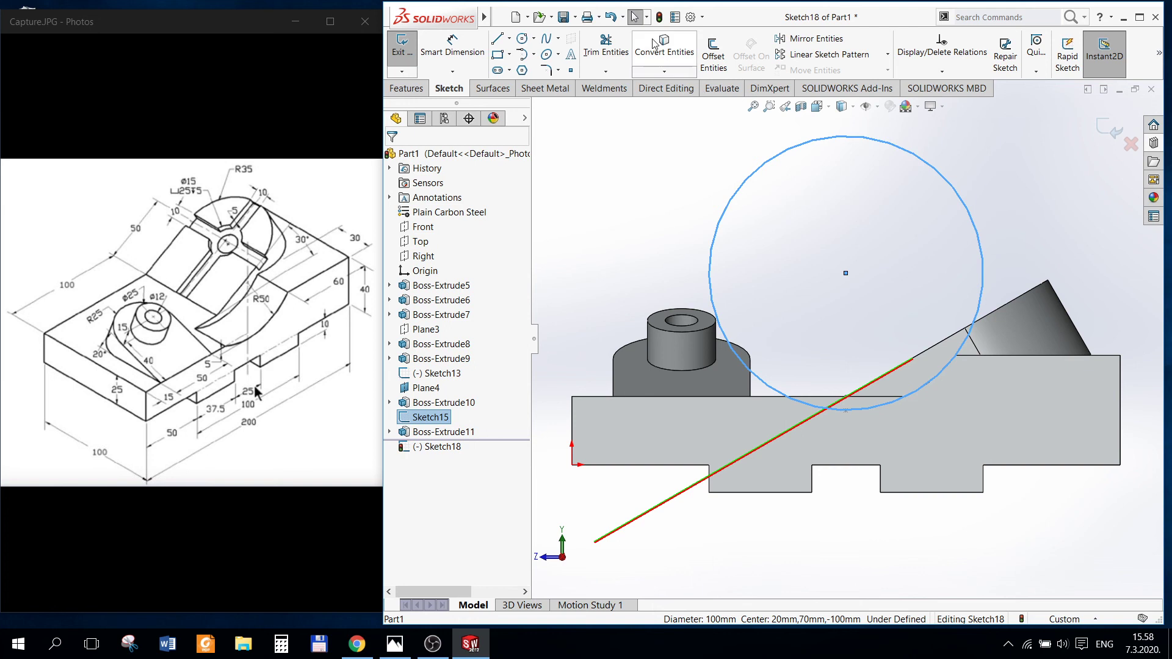
click(664, 52)
scroll(912, 342, down, 3)
key(f)
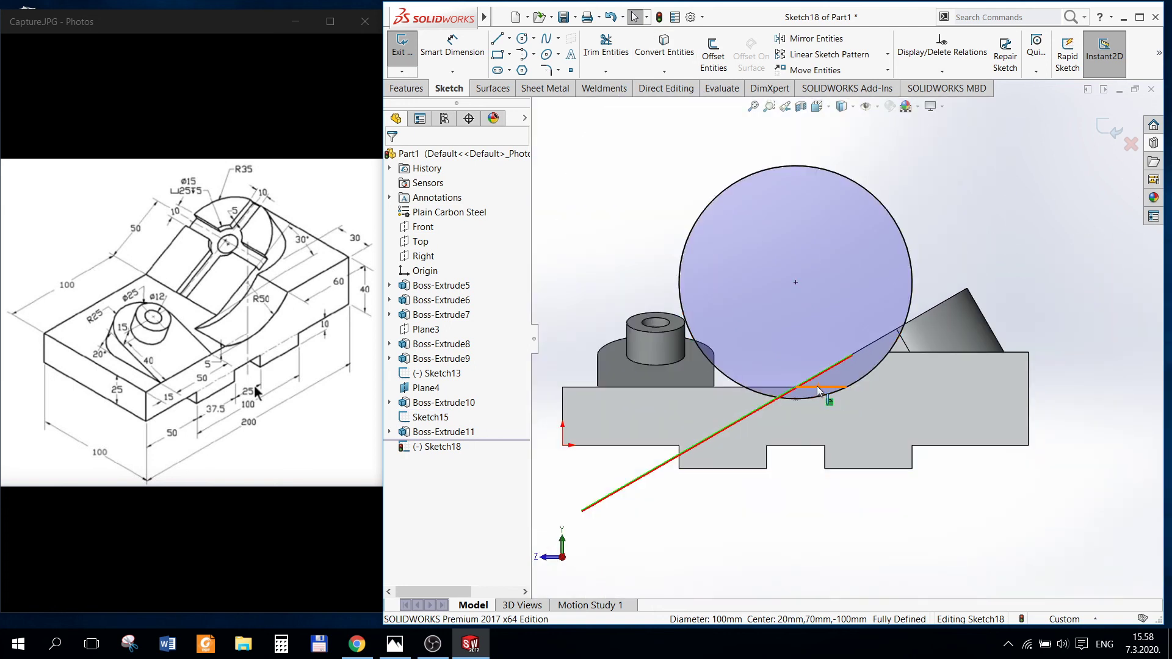
click(821, 386)
scroll(833, 366, down, 3)
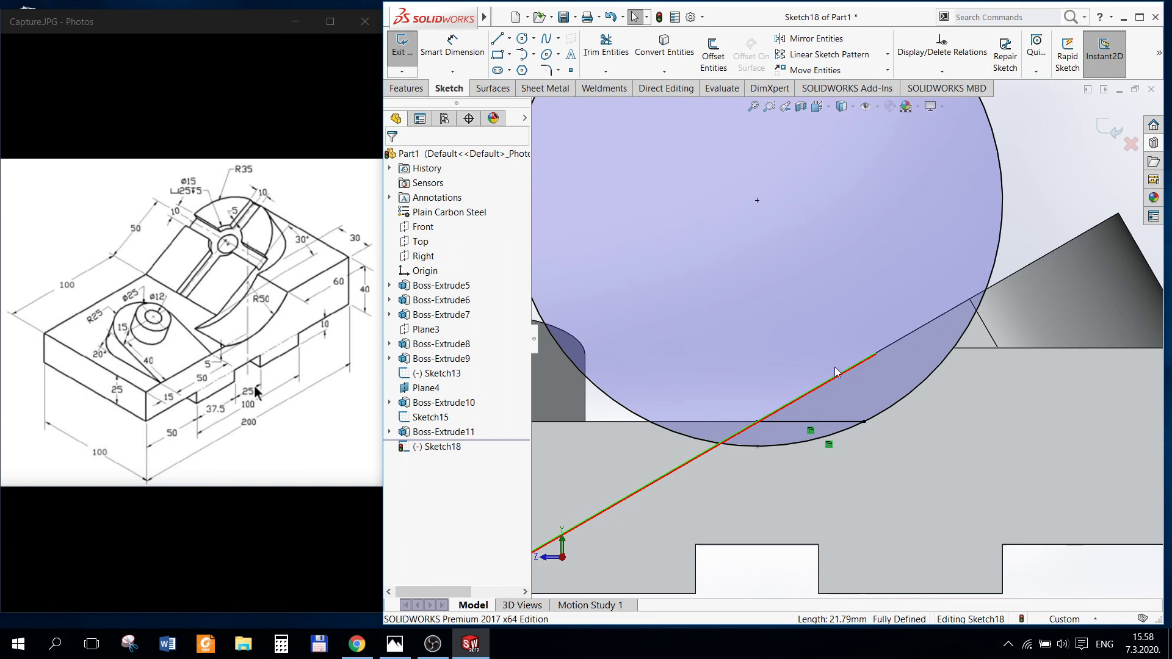
click(758, 423)
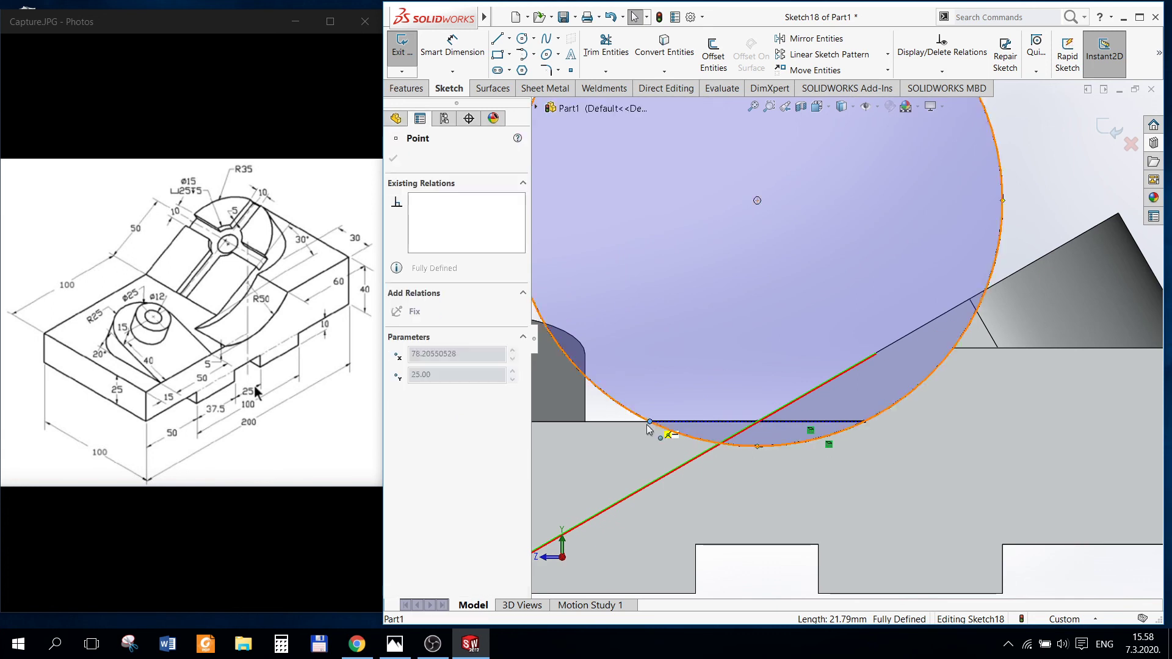
scroll(892, 426, up, 2)
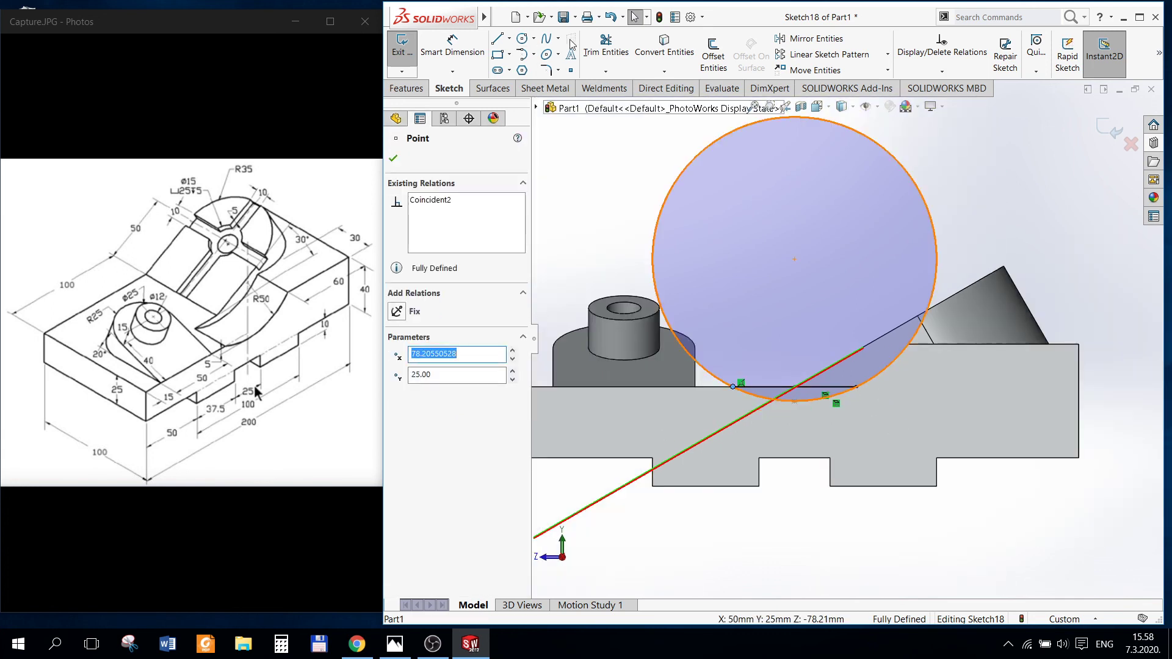
Step: Trim away the circle above the base's edge, keeping the lower arc, and exit
click(606, 44)
click(674, 332)
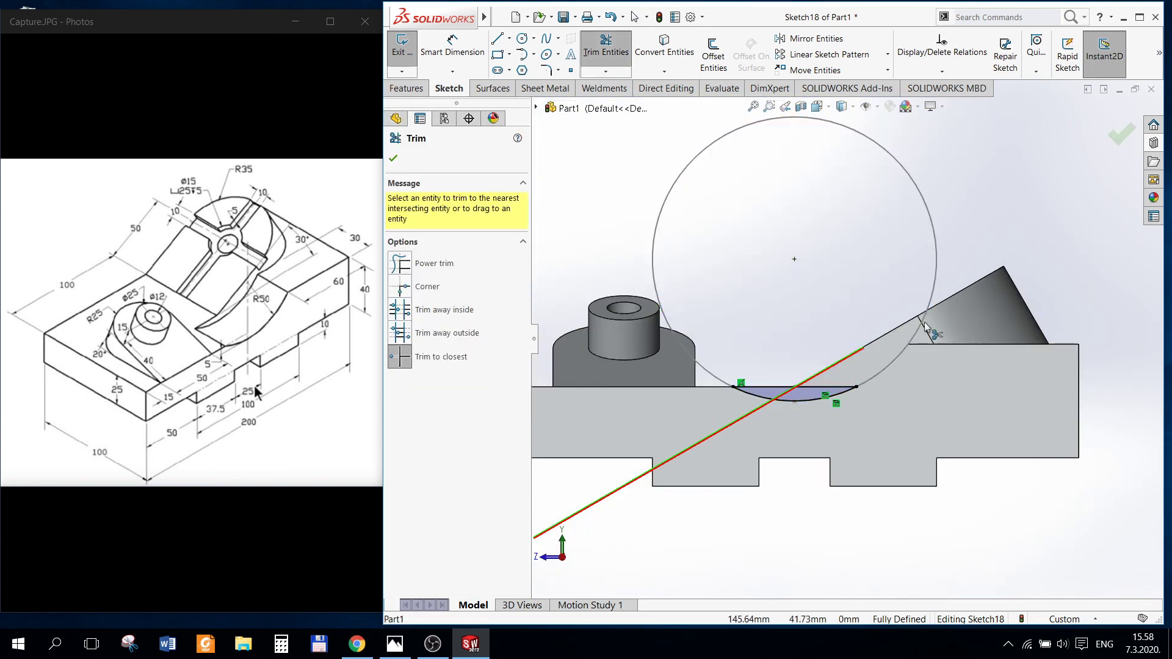
scroll(846, 339, up, 3)
key(Escape)
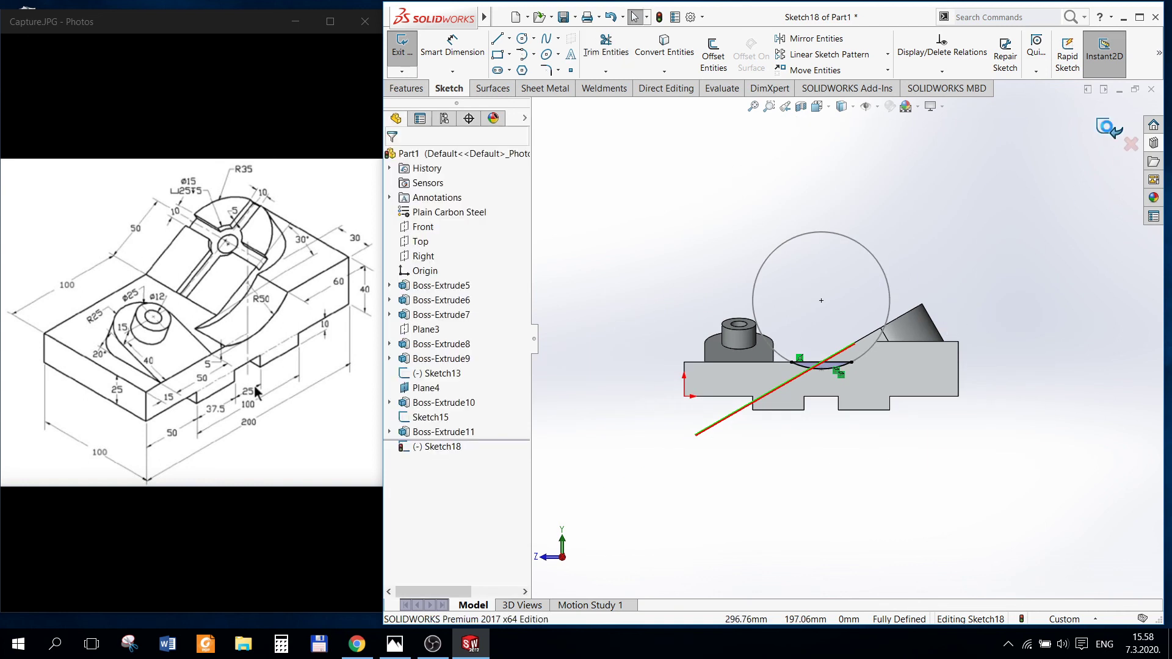
key(ctrl+b)
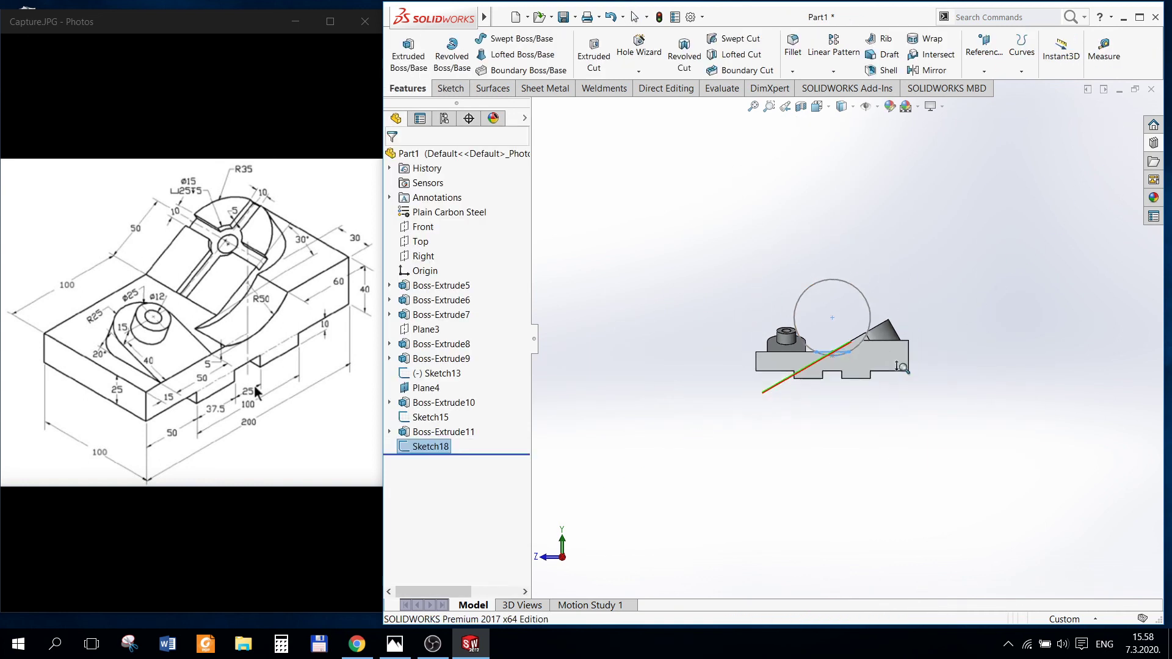
Step: Cut-extrude Sketch18's arc region Up To Surface at the picked face
middle_drag(950, 357, 962, 359)
scroll(962, 359, down, 3)
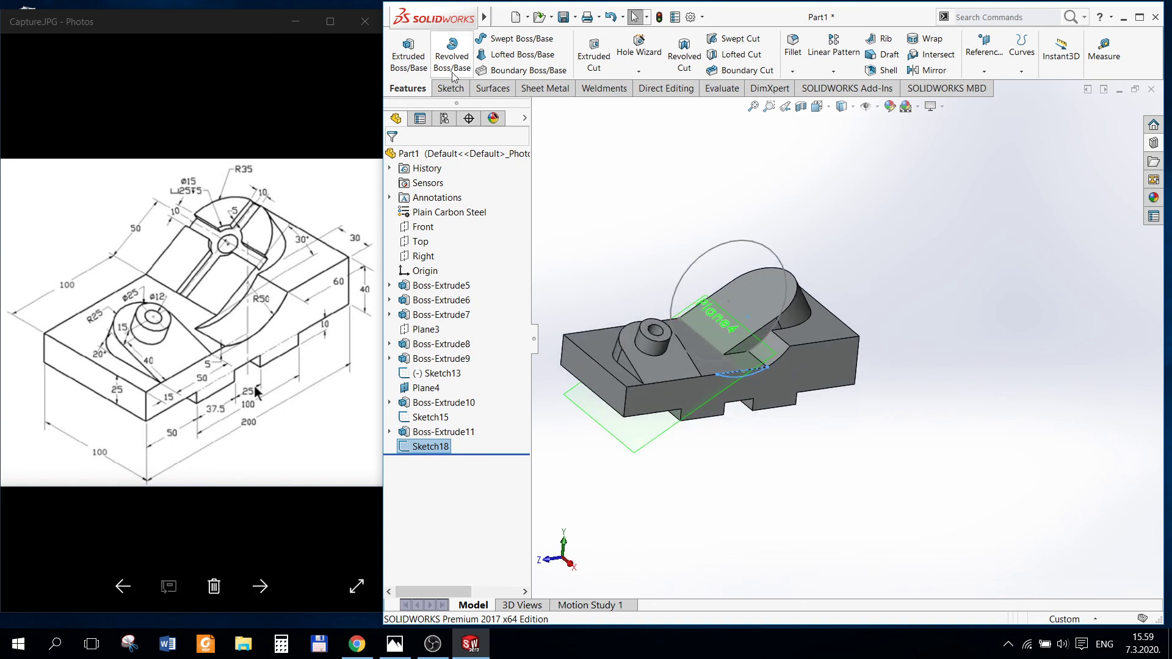
click(593, 53)
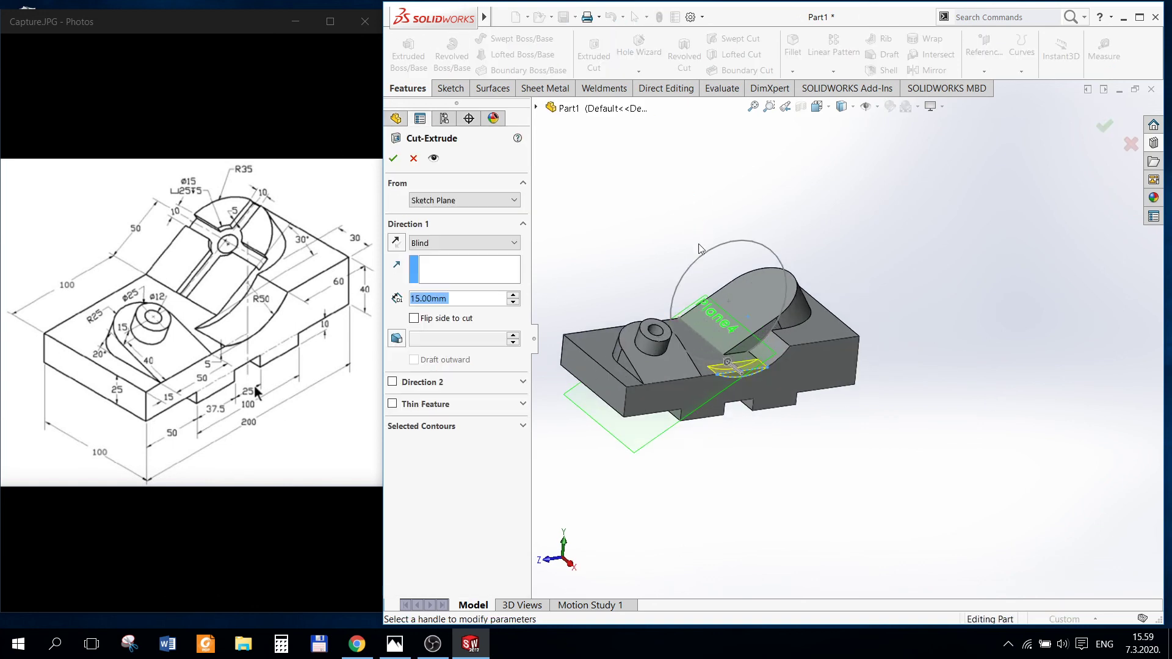
scroll(763, 332, down, 2)
click(464, 243)
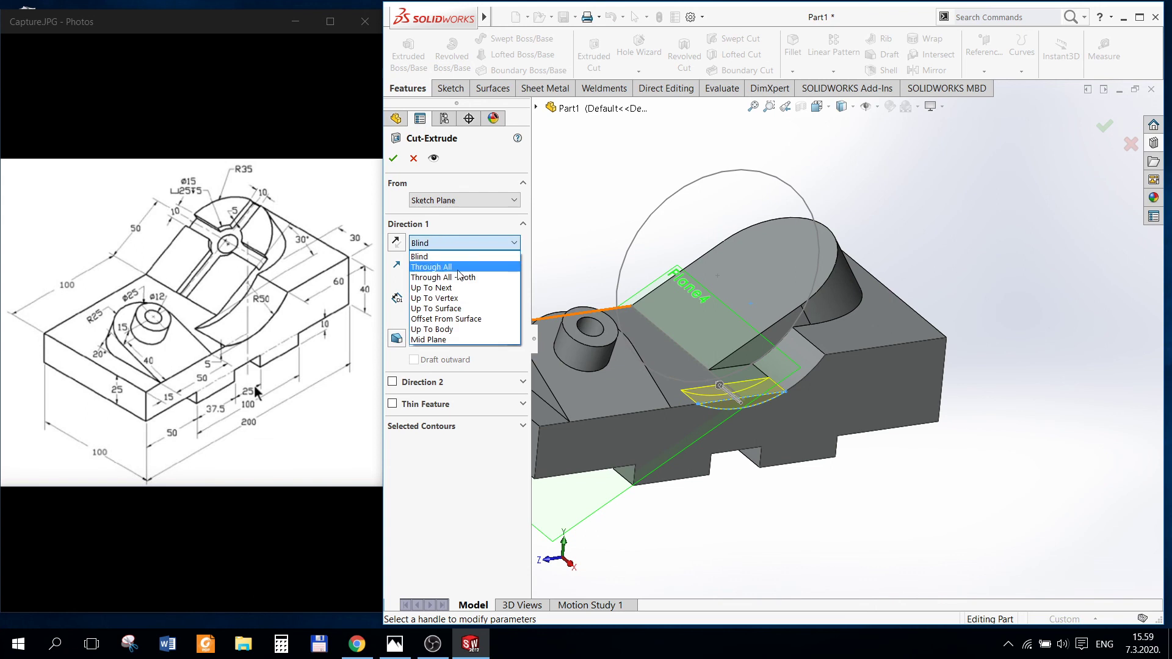
click(470, 308)
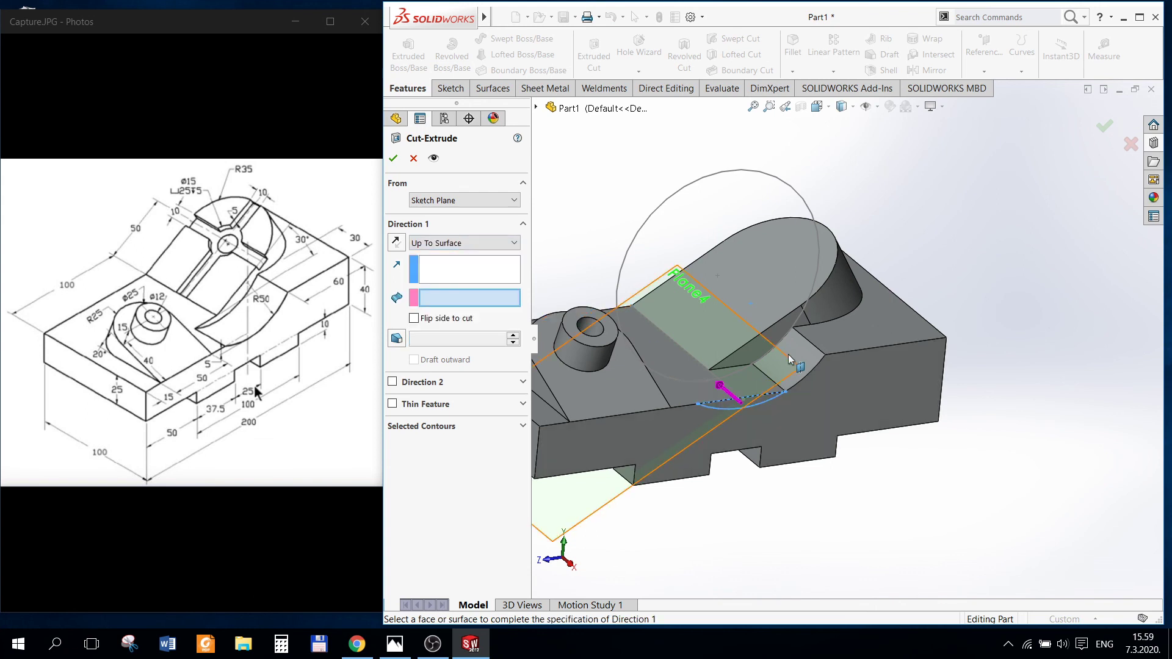
click(747, 360)
click(393, 158)
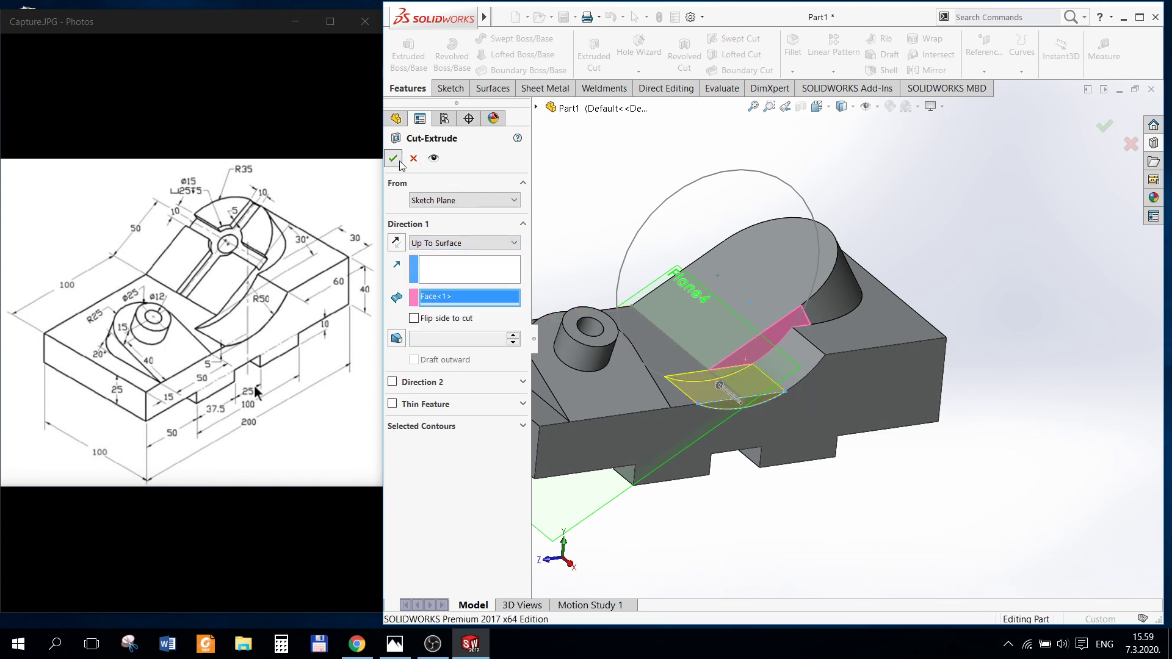
scroll(580, 367, up, 2)
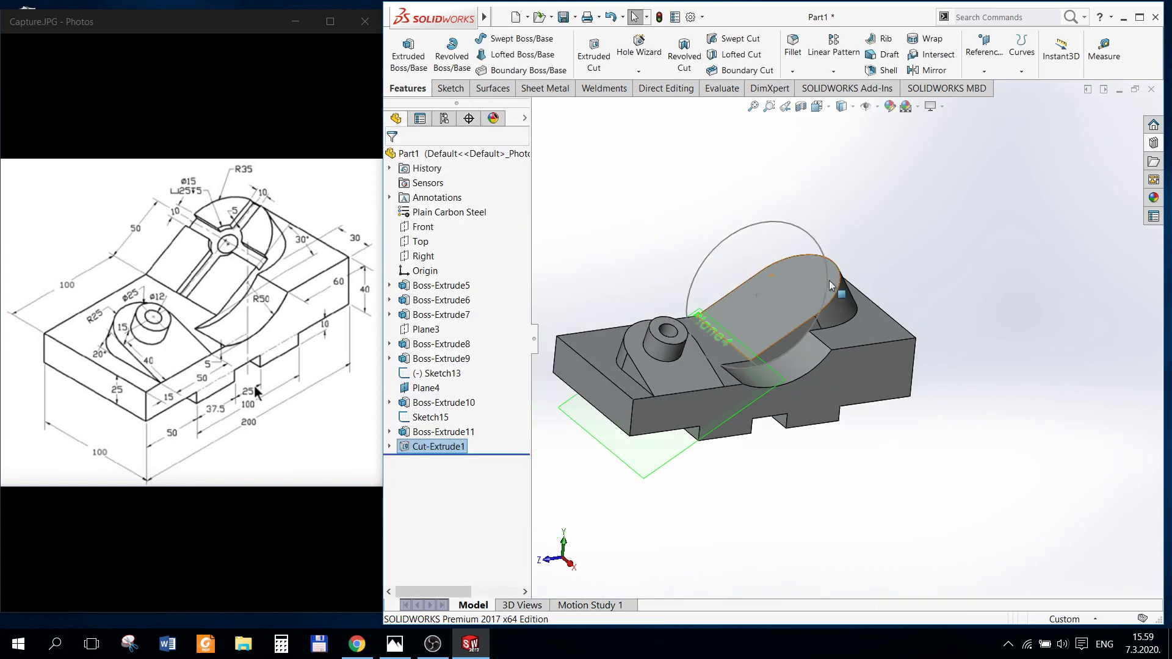
Step: Hide the reference circle sketch (Sketch15), Plane4 and the Sketch13 line in the FeatureManager tree
right_click(438, 420)
click(448, 401)
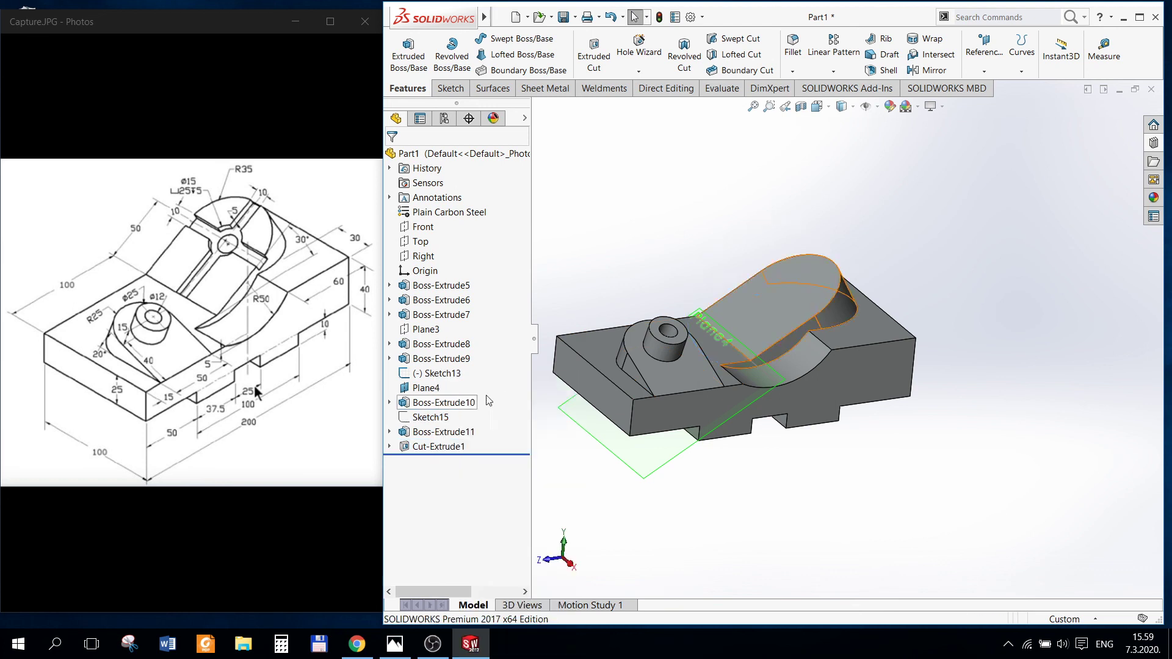
scroll(765, 354, up, 3)
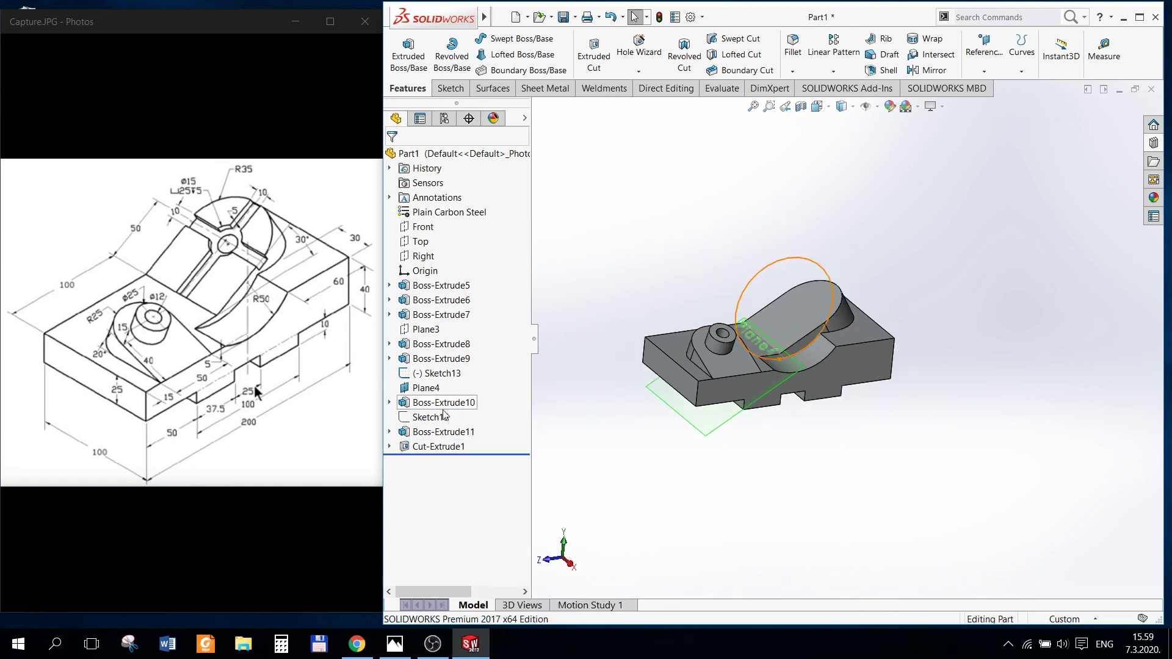
click(431, 390)
right_click(431, 390)
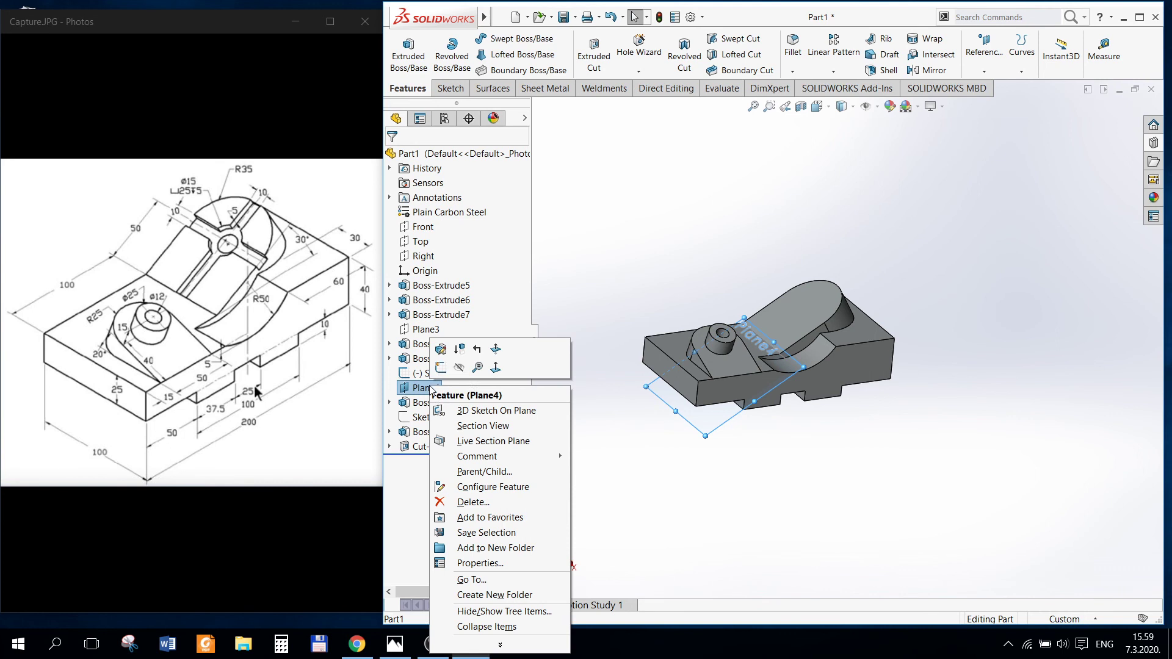
click(459, 366)
scroll(886, 402, down, 3)
scroll(885, 401, up, 2)
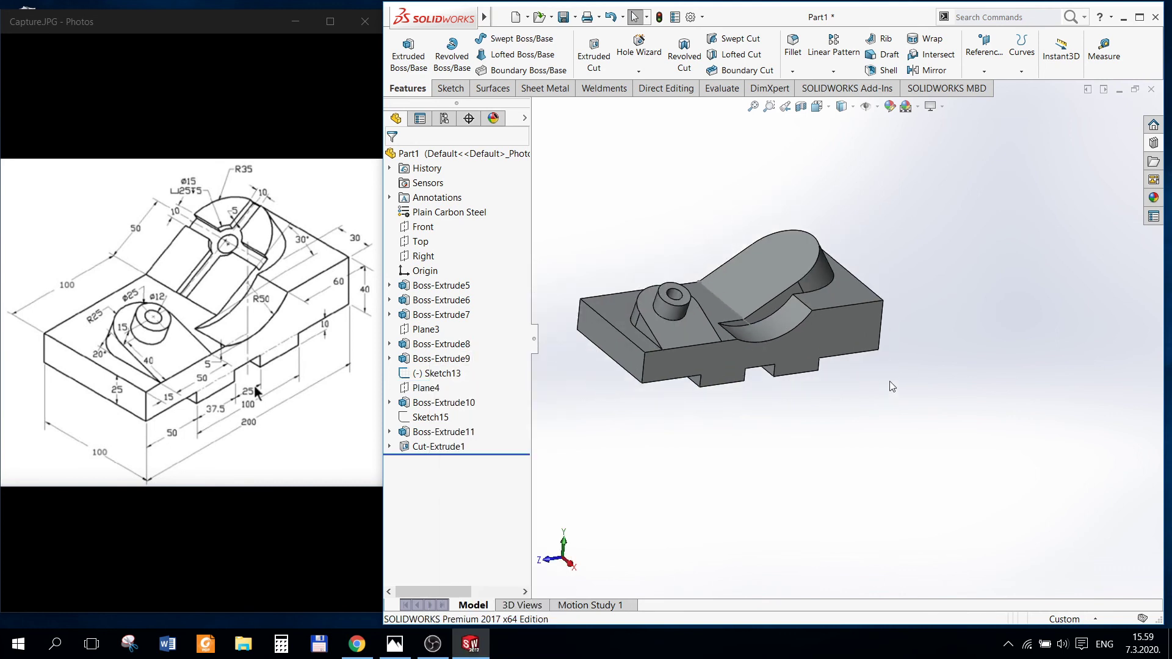
click(437, 380)
right_click(437, 380)
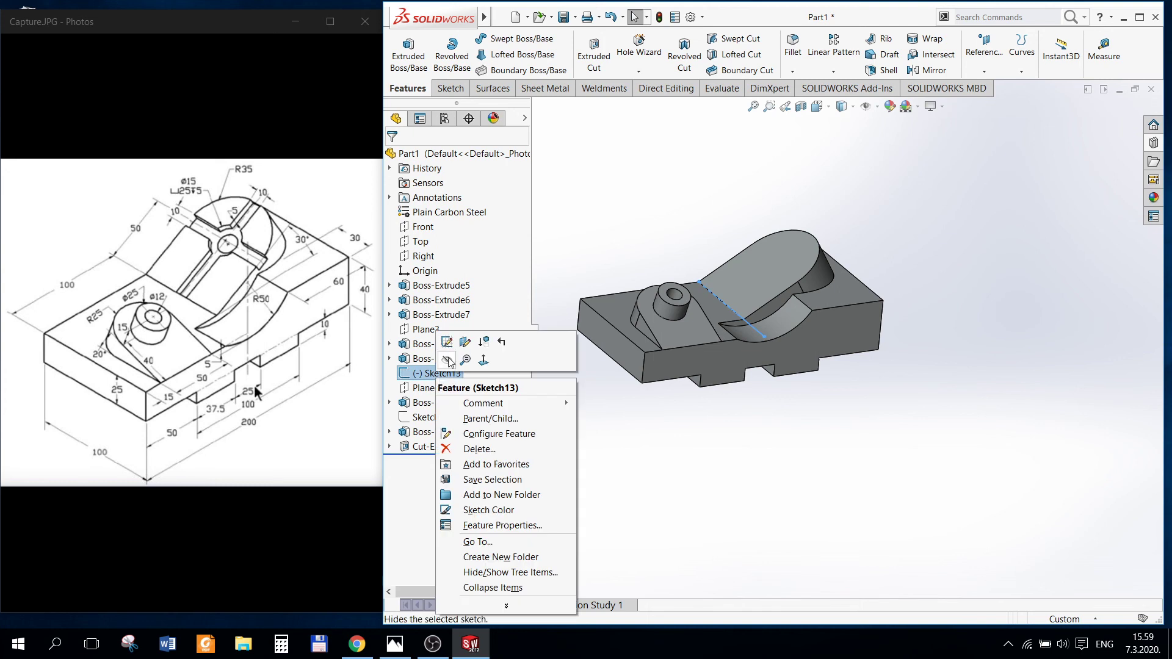
click(447, 359)
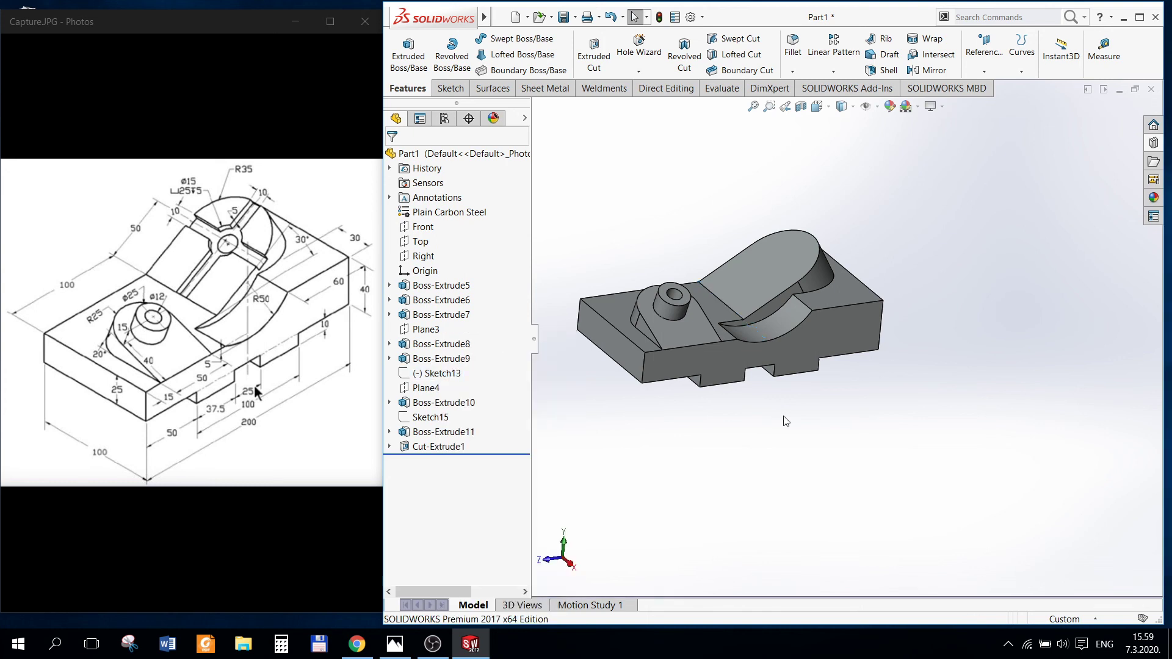
right_click(761, 276)
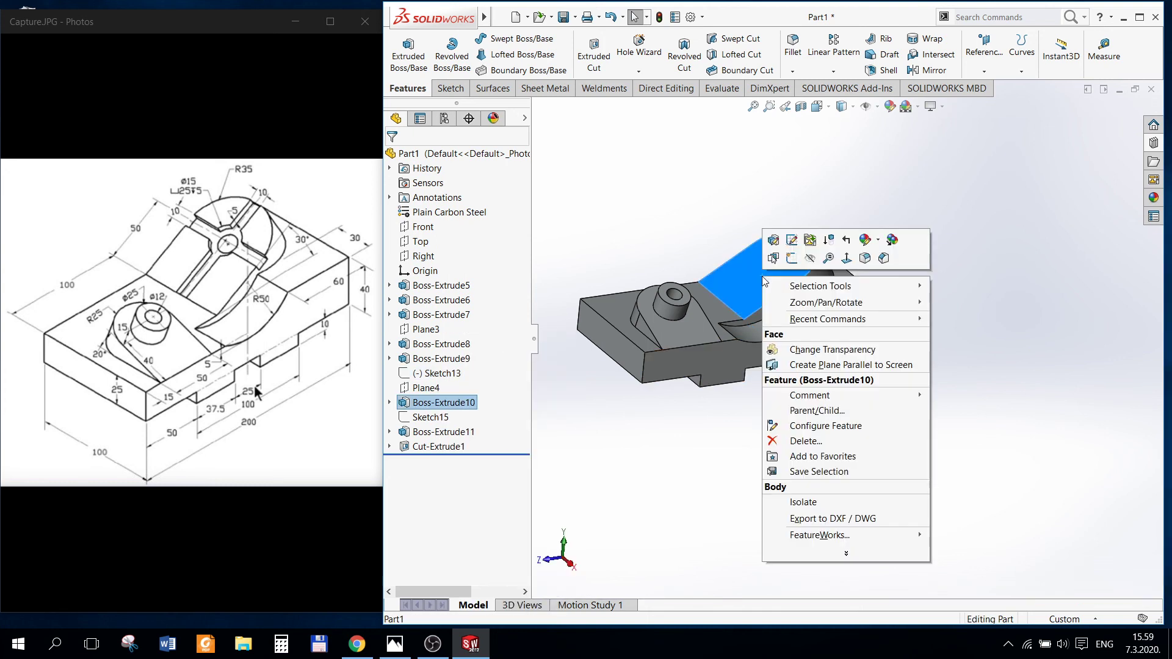
Step: Open new Sketch19 on the angled R35 boss's top face, viewed Normal To
click(794, 259)
click(829, 108)
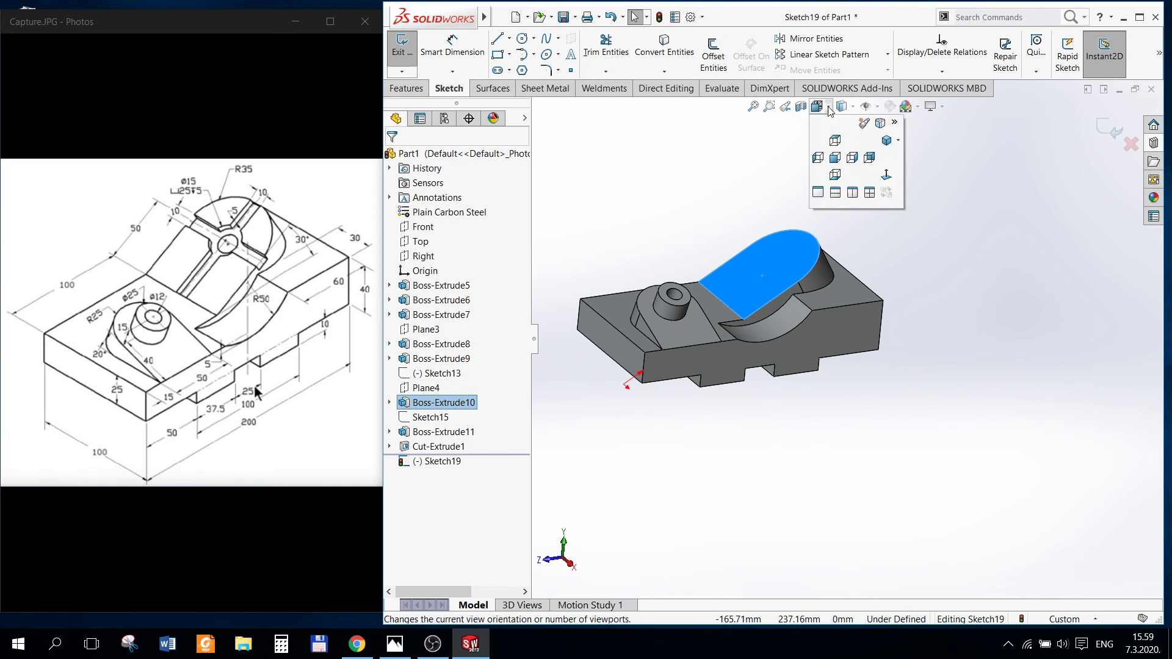
click(887, 175)
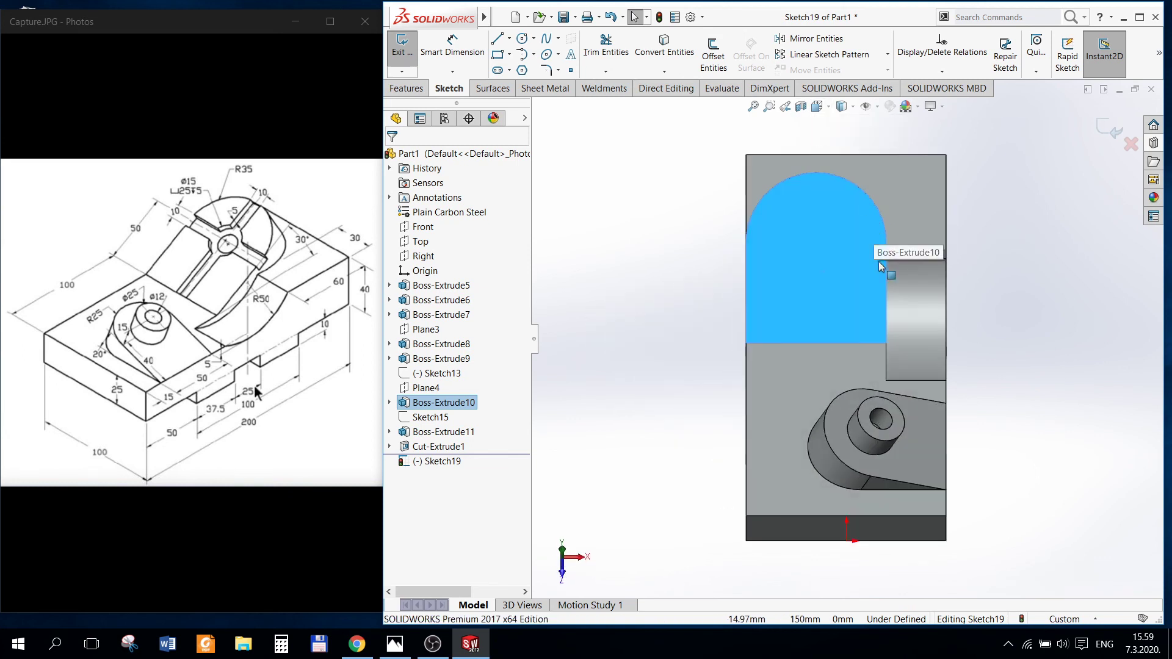
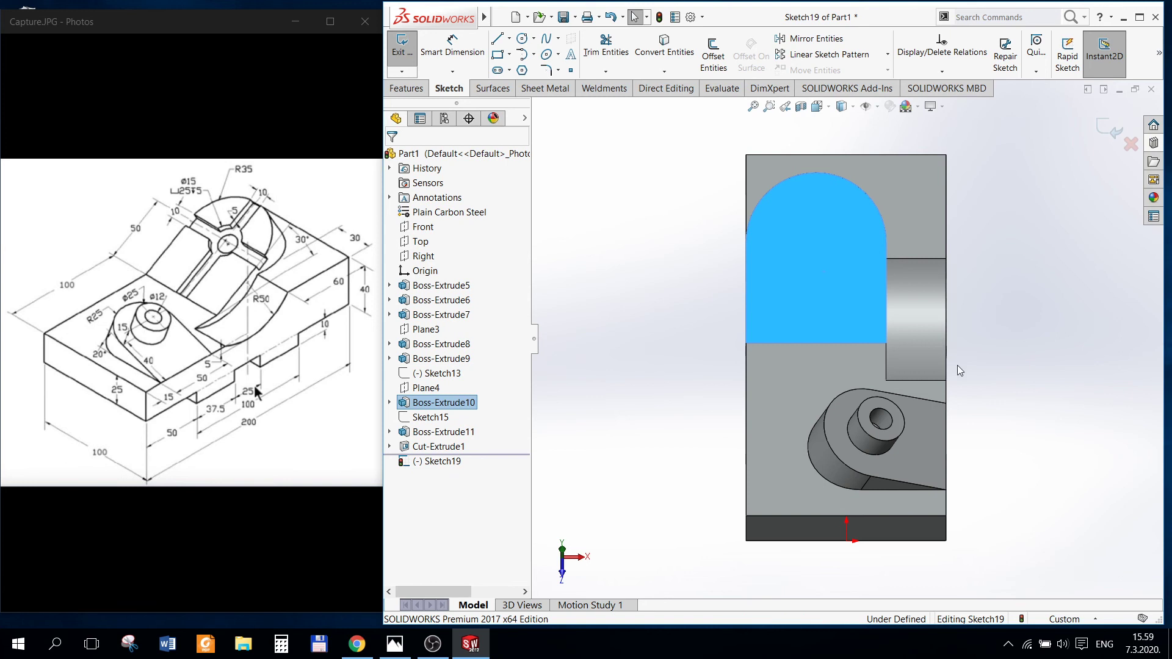
Step: Sketch a circle on the rounded boss face
scroll(957, 365, down, 3)
right_click(723, 178)
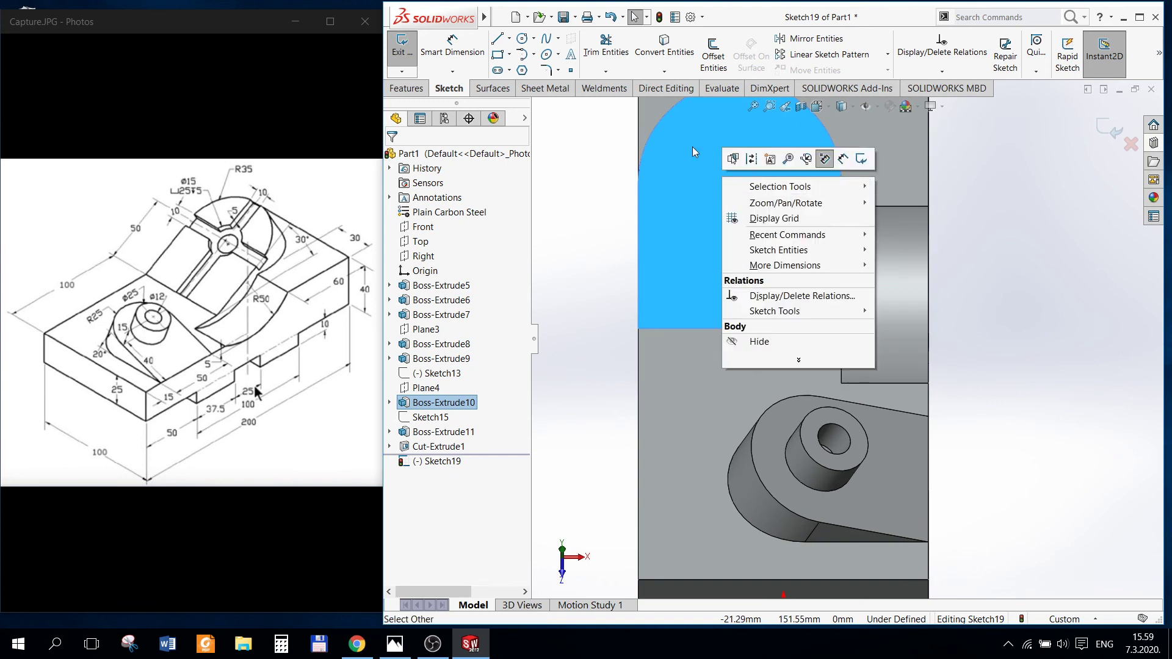
click(522, 38)
click(756, 216)
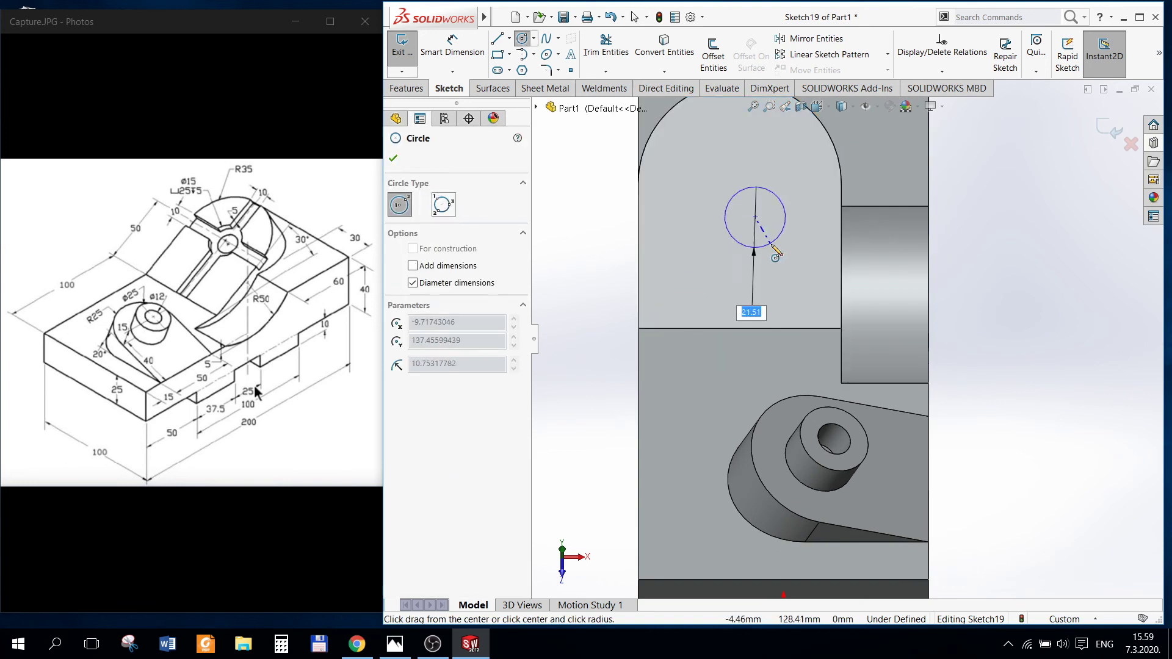
click(781, 245)
key(Escape)
Step: Make the circle concentric with the boss's arc edge and discard a stray arc dimension
click(779, 244)
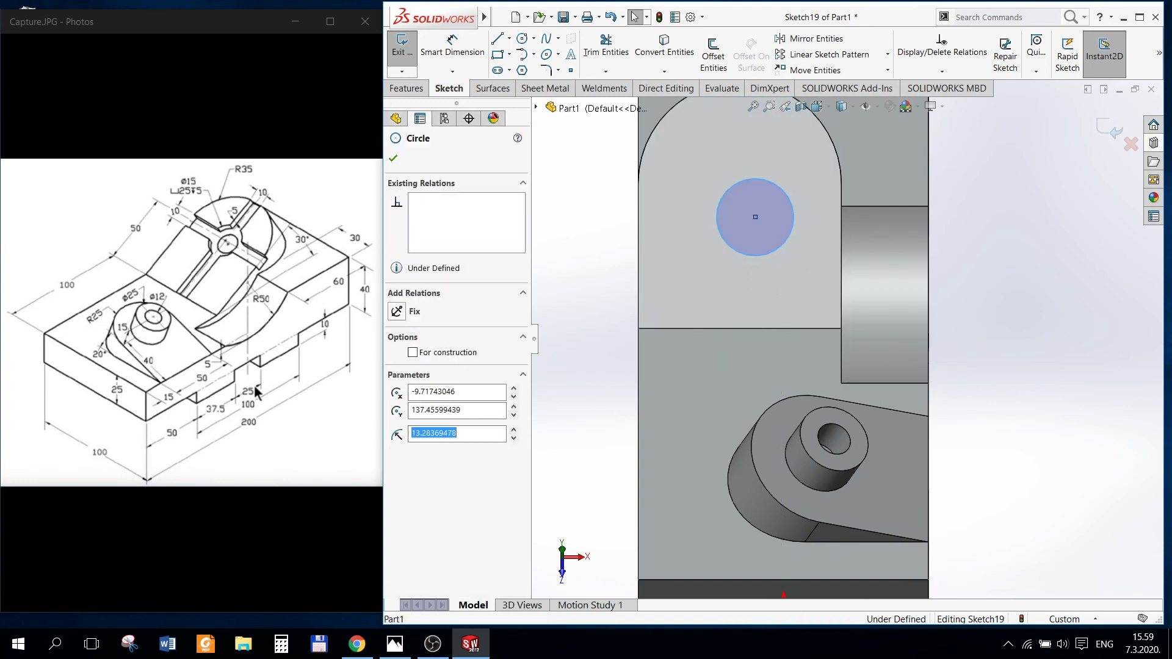
ctrl+click(836, 149)
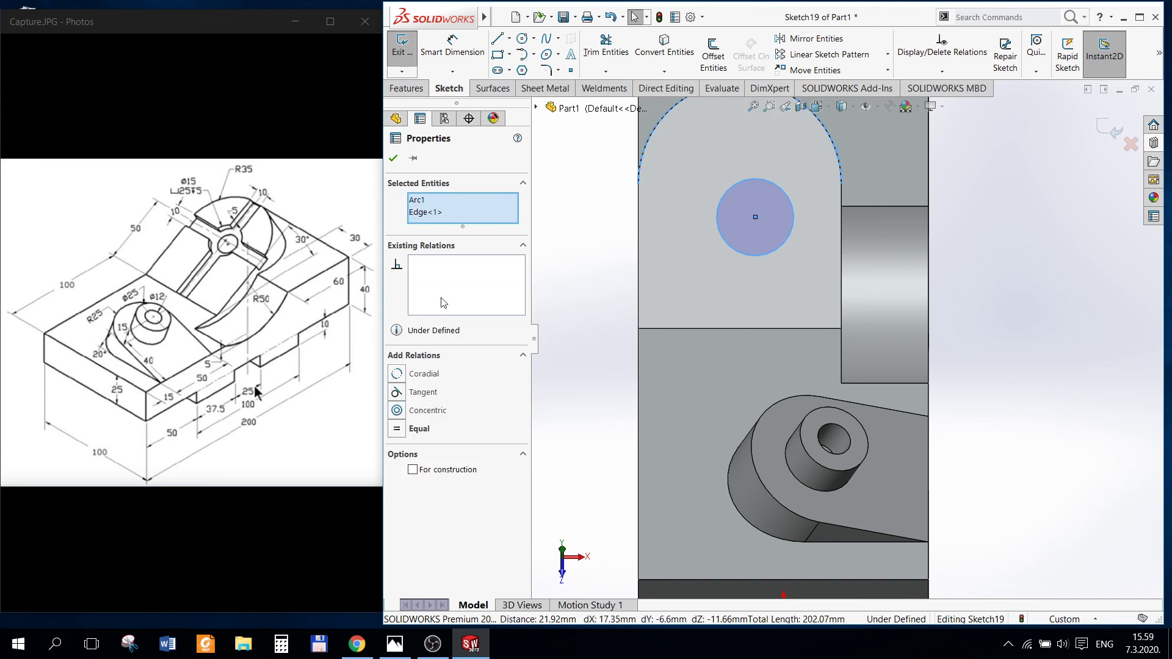
click(407, 412)
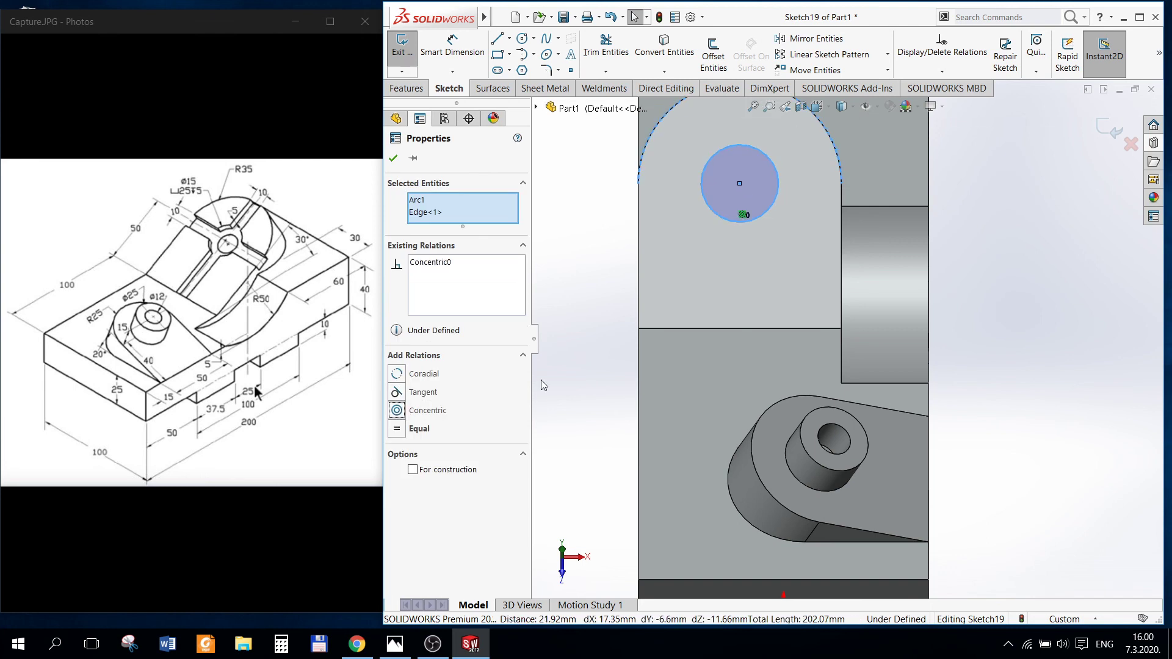
click(452, 46)
click(662, 125)
click(726, 177)
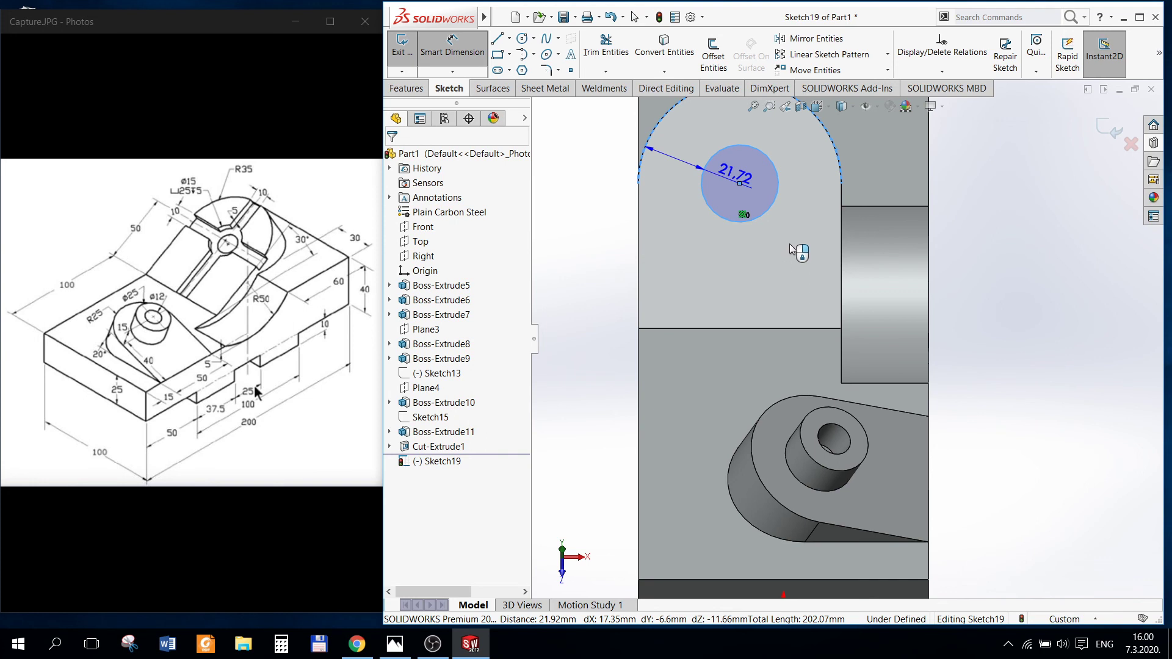
key(Escape)
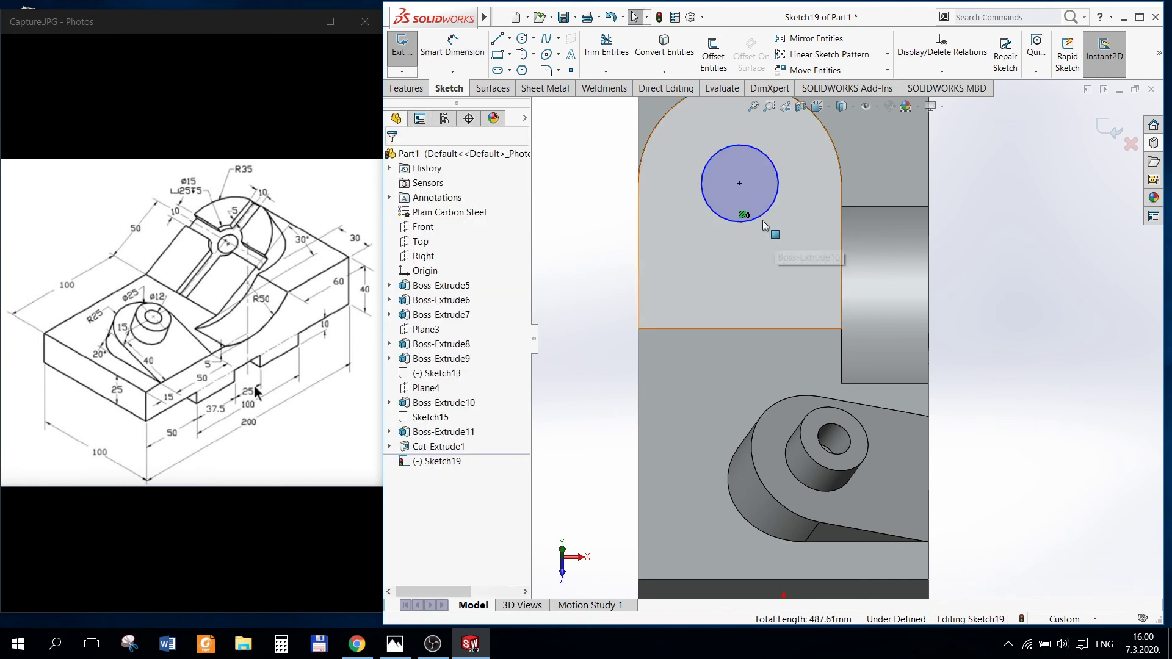
key(Escape)
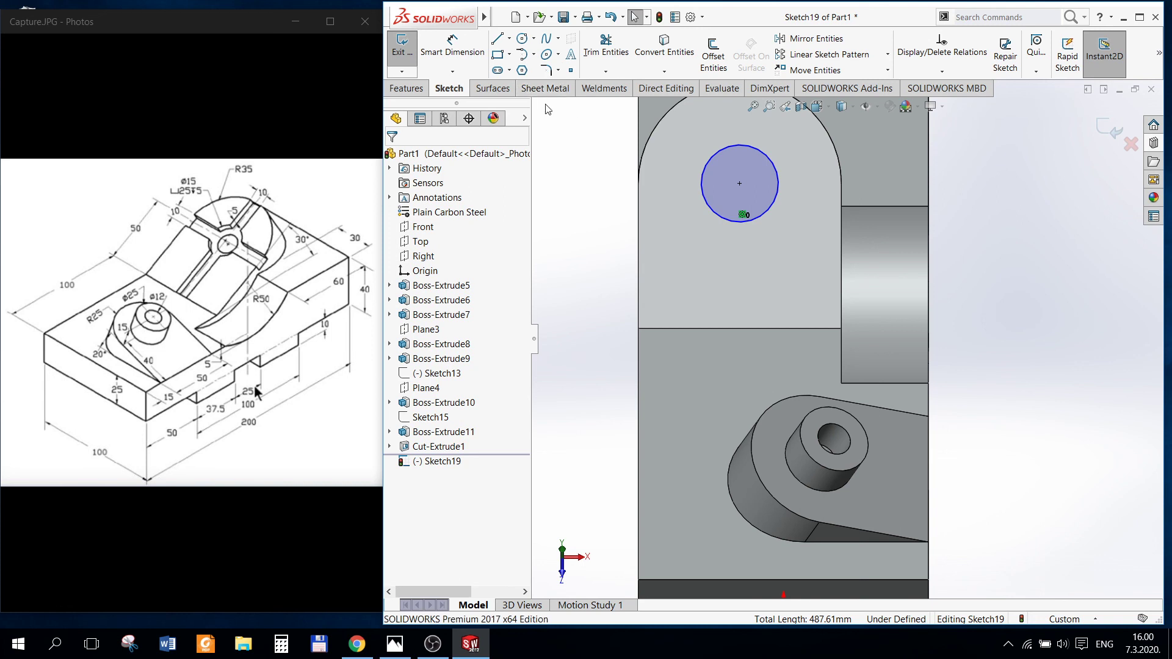
Step: Dimension the concentric circle's diameter as 25 mm
click(452, 46)
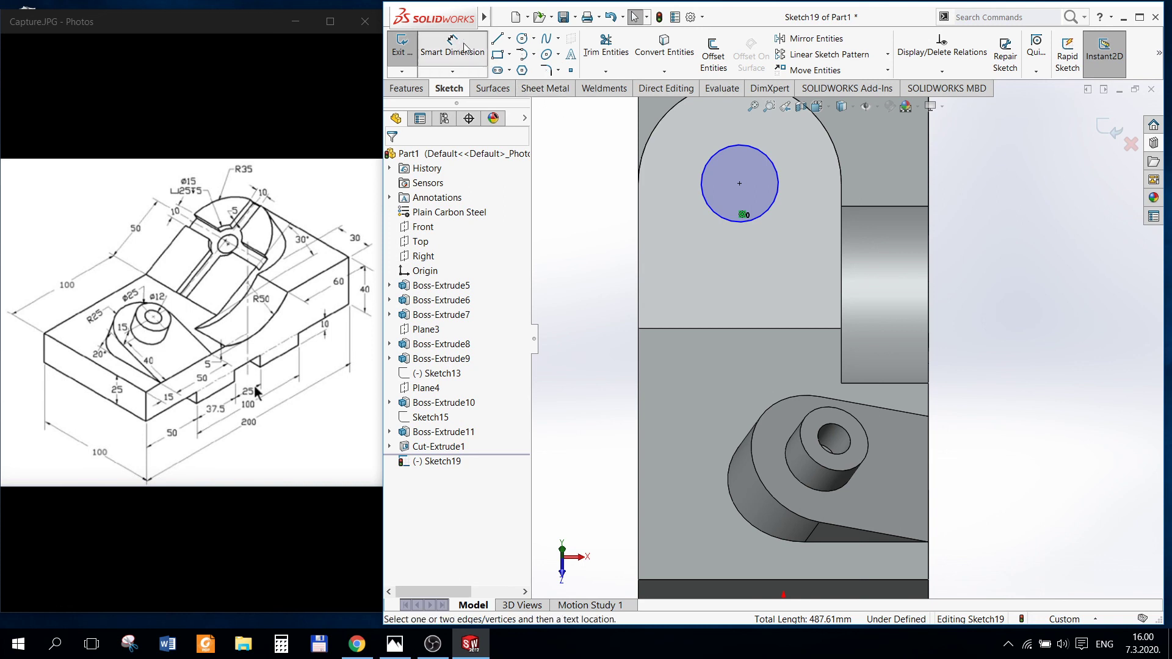
click(757, 218)
click(795, 257)
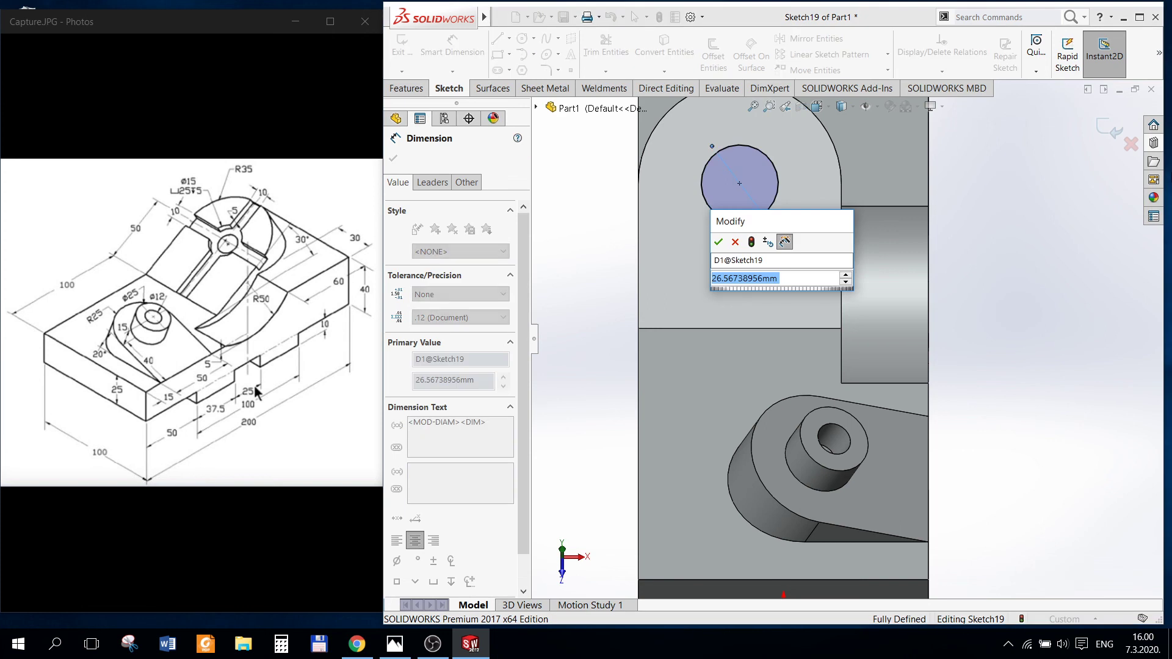
text(25)
key(Return)
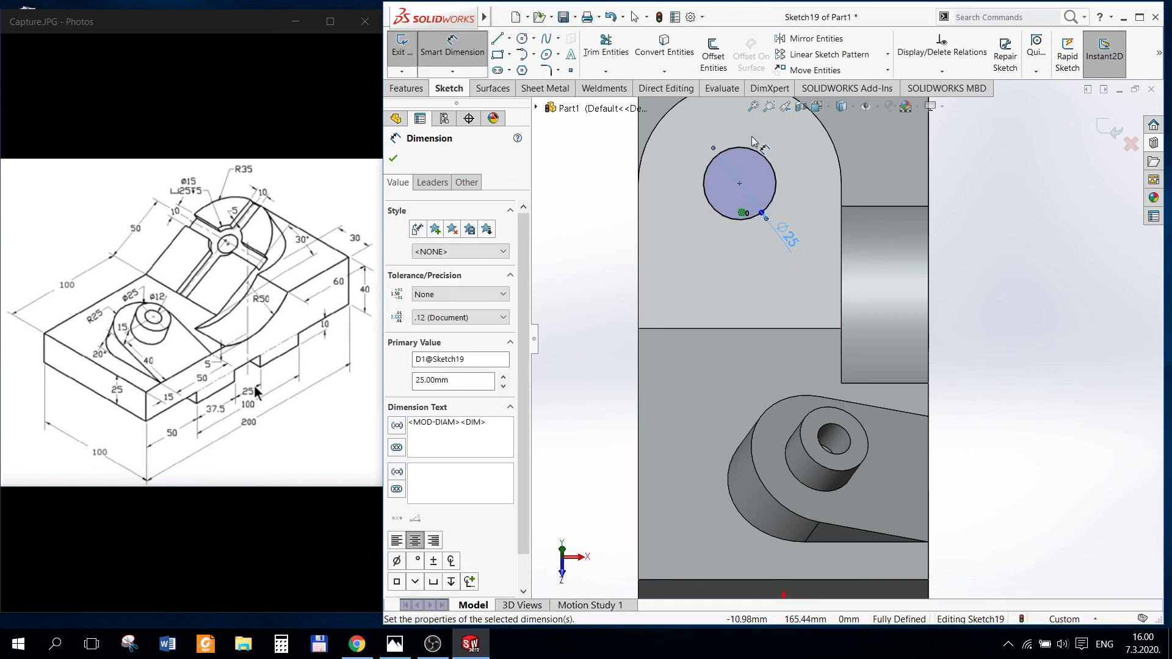
scroll(757, 141, up, 2)
scroll(767, 156, up, 2)
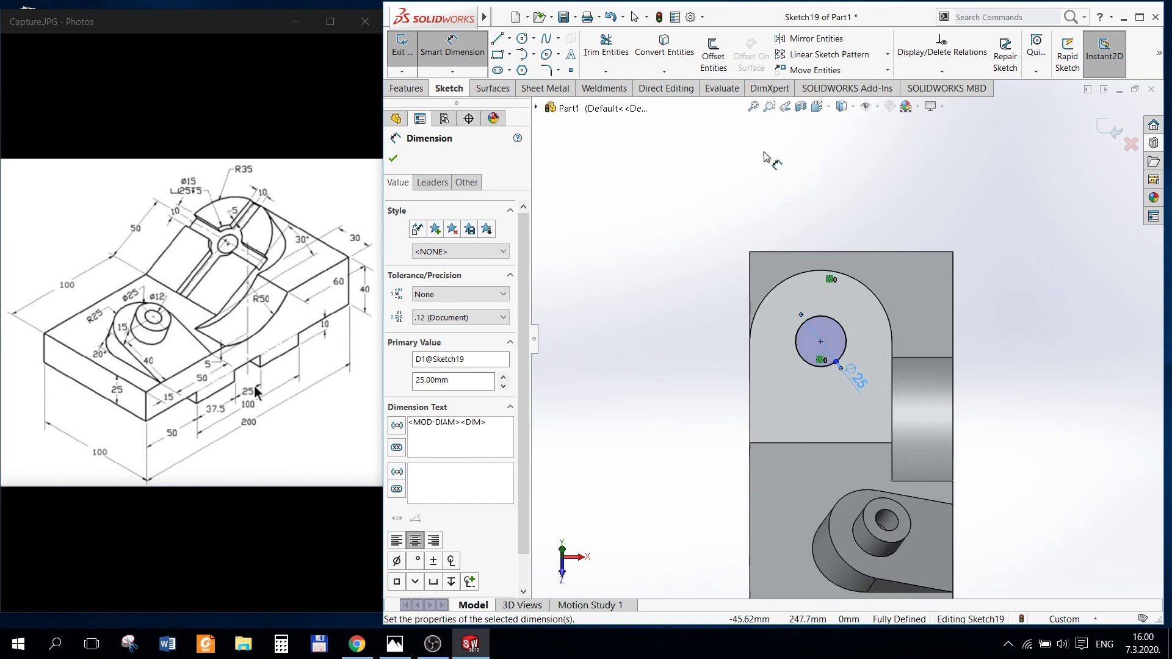
scroll(885, 256, down, 1)
scroll(894, 321, down, 1)
scroll(894, 323, down, 1)
scroll(891, 348, down, 1)
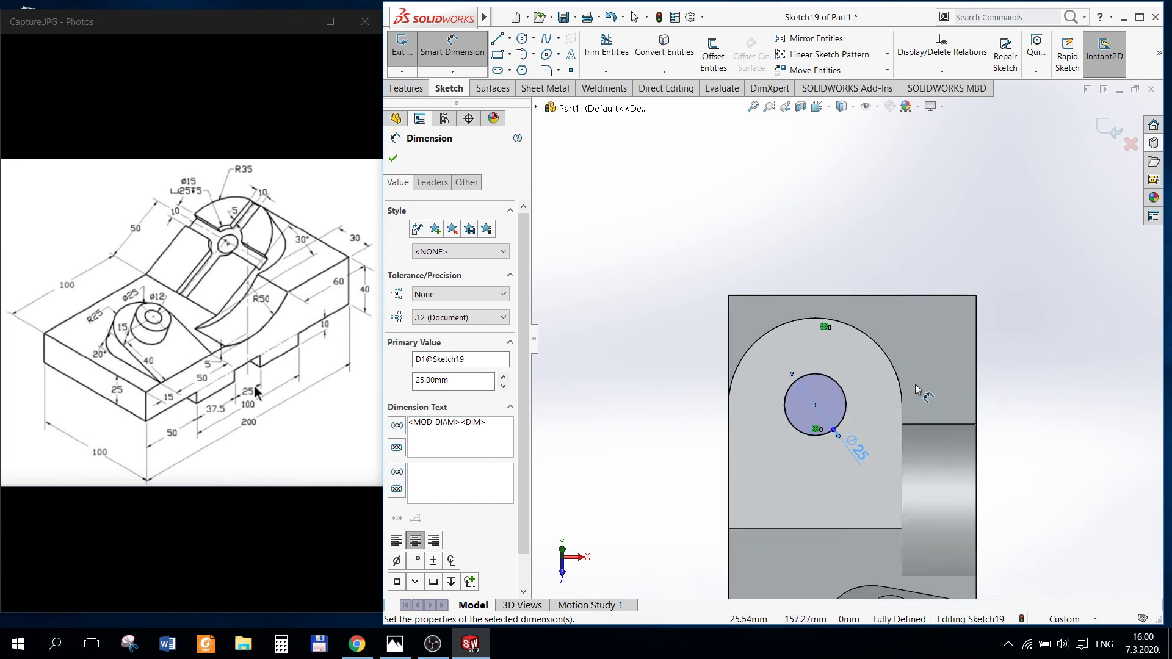
scroll(888, 363, down, 1)
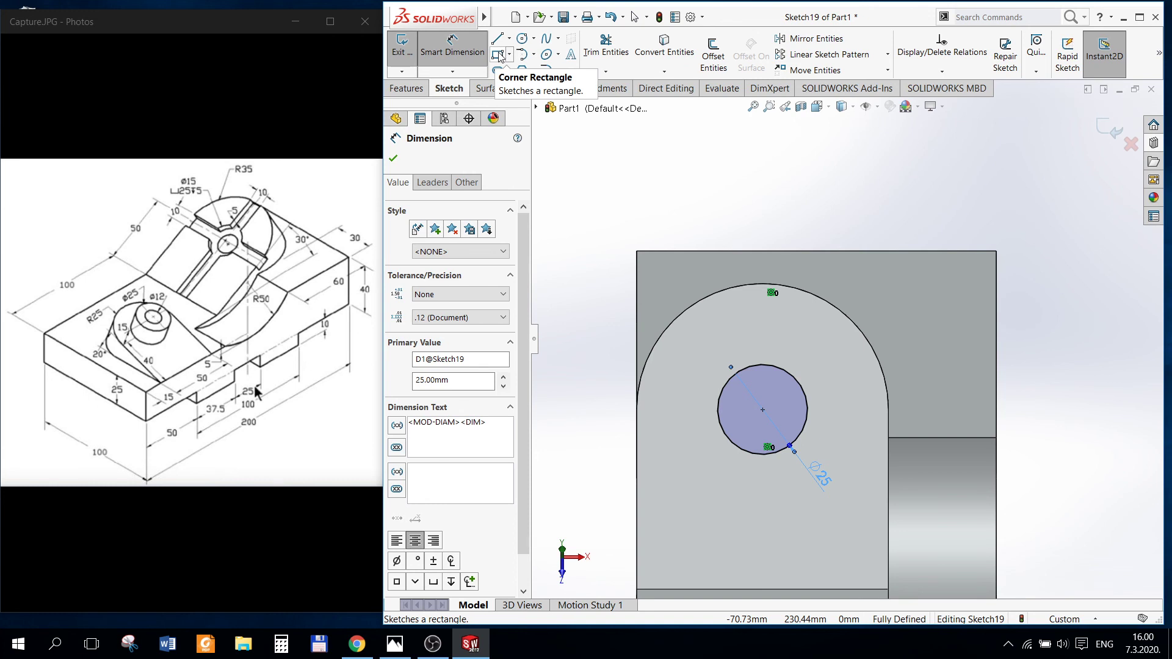
Step: Pick the Line, then the Rectangle tool, and cancel without drawing anything
click(498, 39)
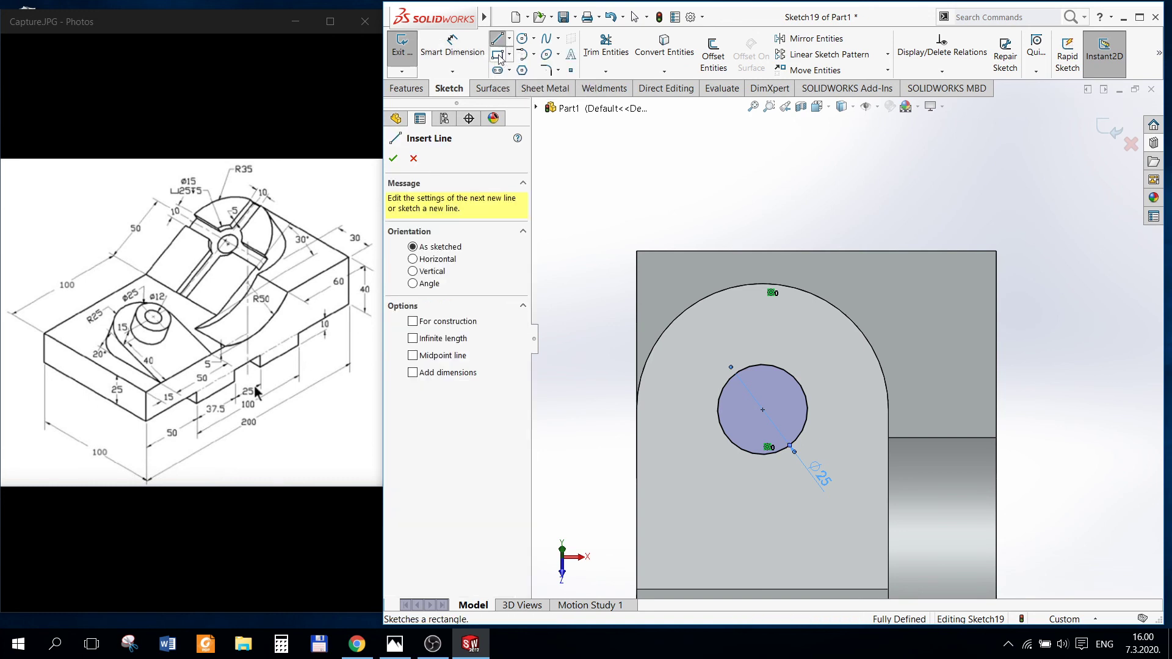
click(498, 55)
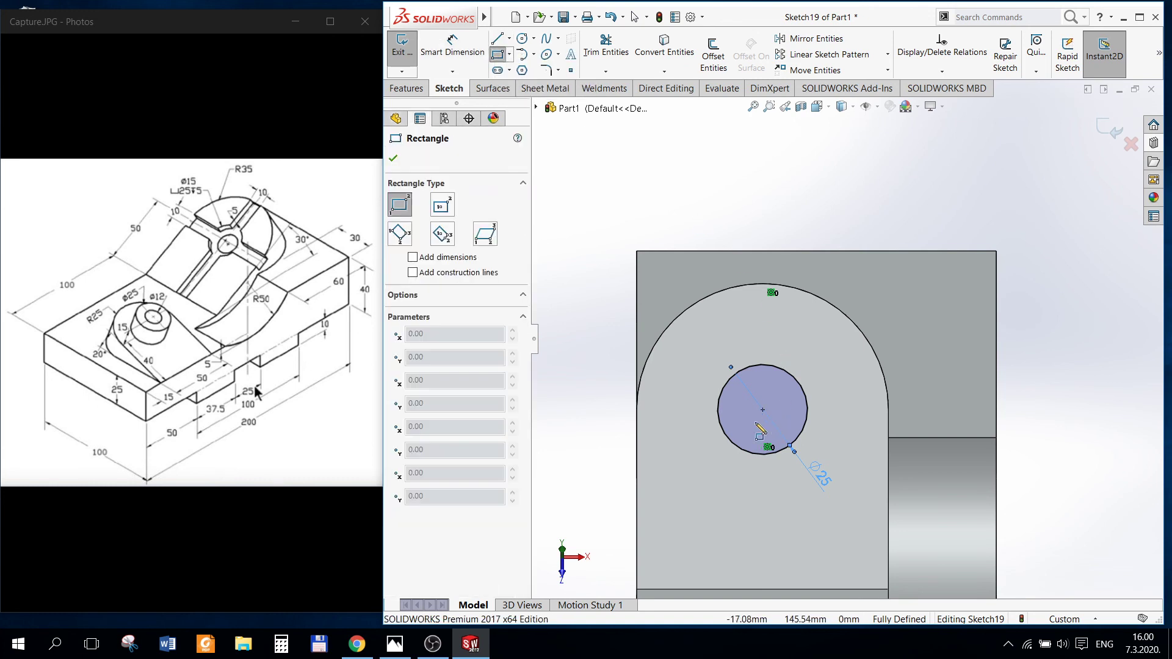
scroll(768, 400, down, 1)
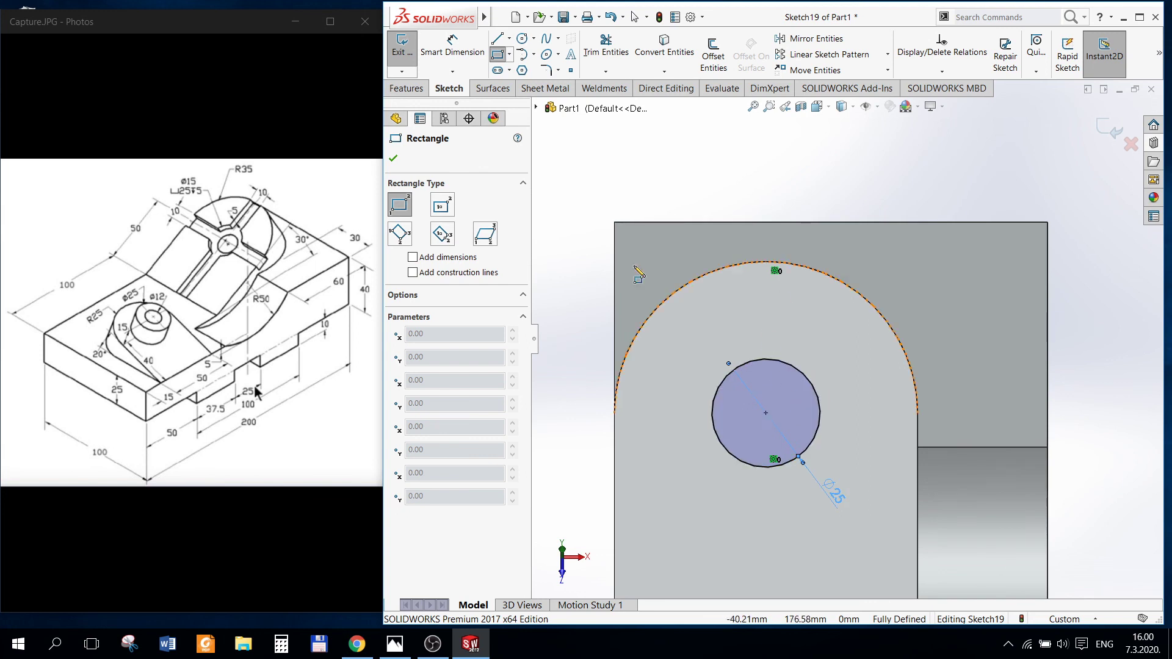
key(Escape)
scroll(848, 338, up, 3)
scroll(808, 396, down, 3)
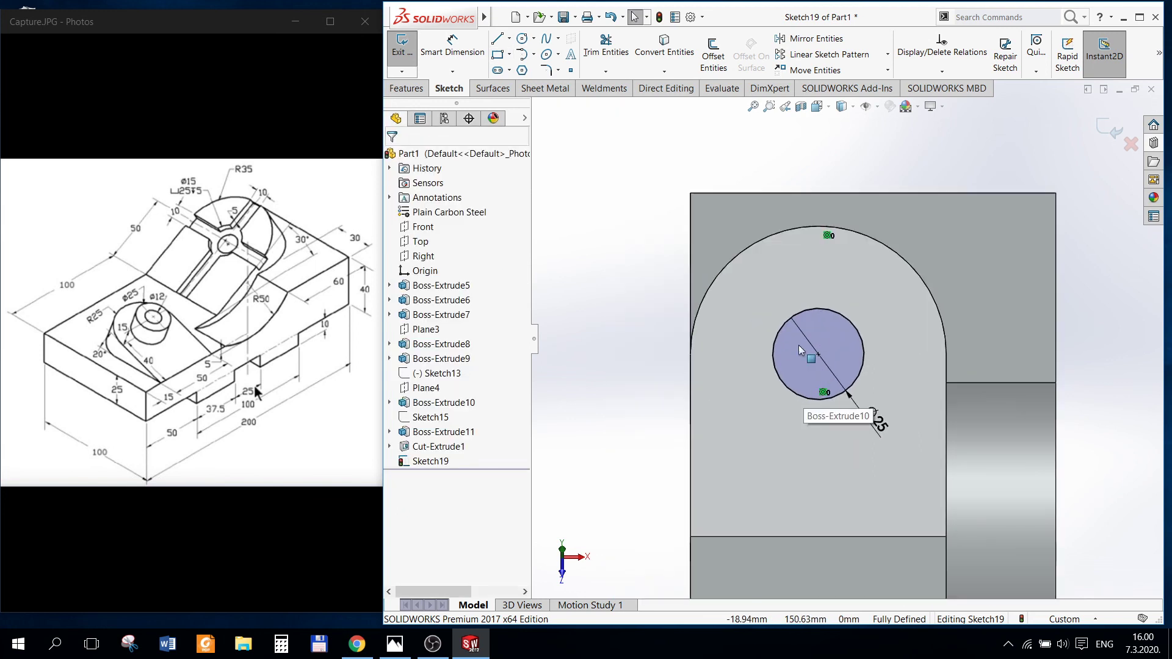
Step: Draw two horizontal lines across the boss, one above the other
click(497, 40)
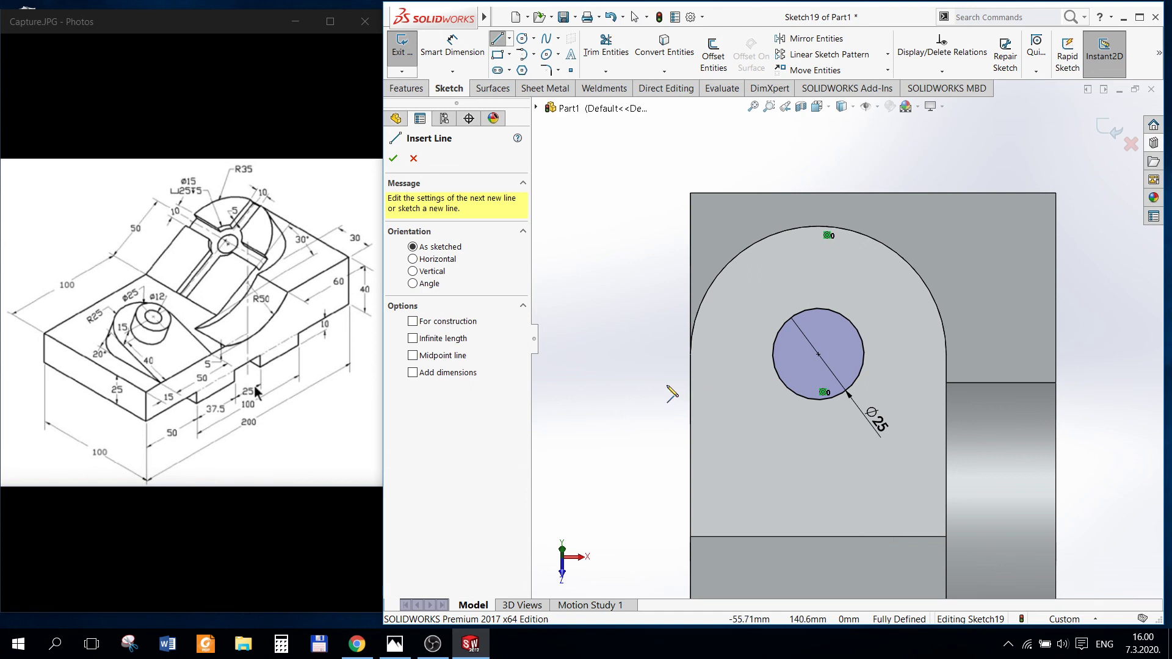
click(663, 375)
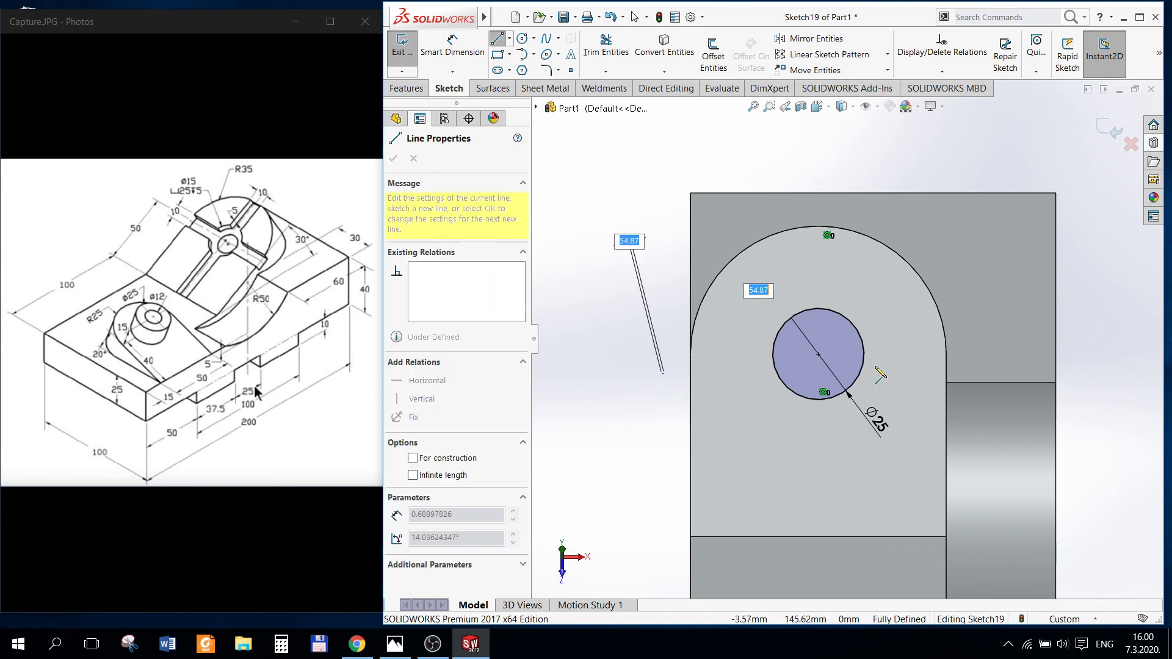
double_click(999, 374)
key(Escape)
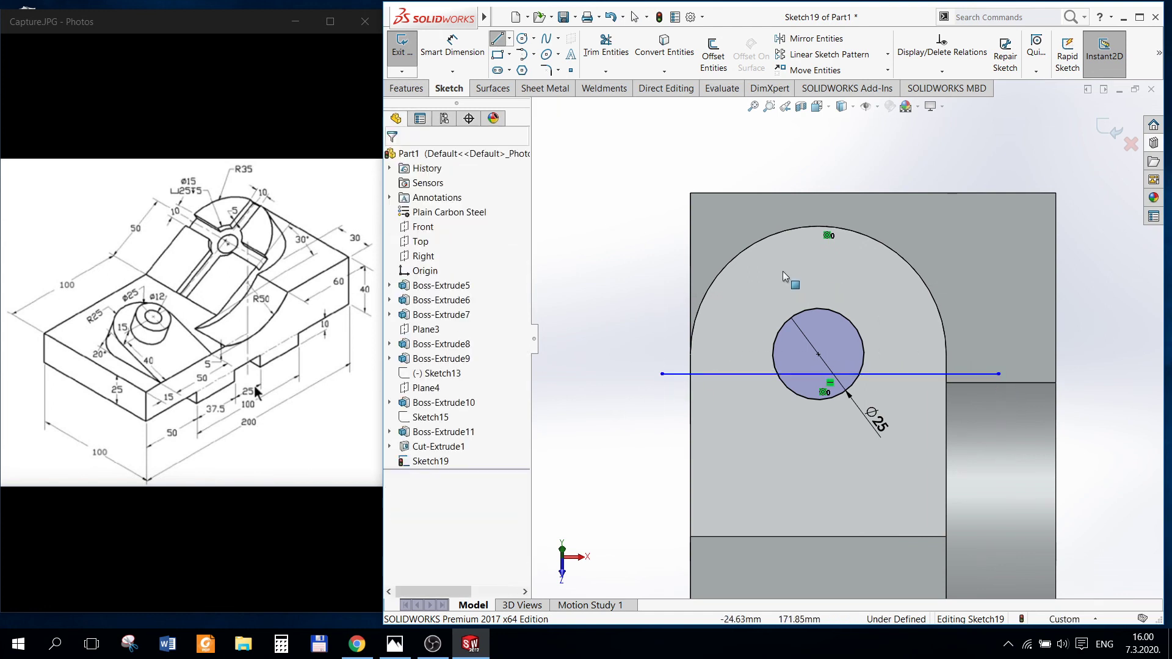
click(509, 40)
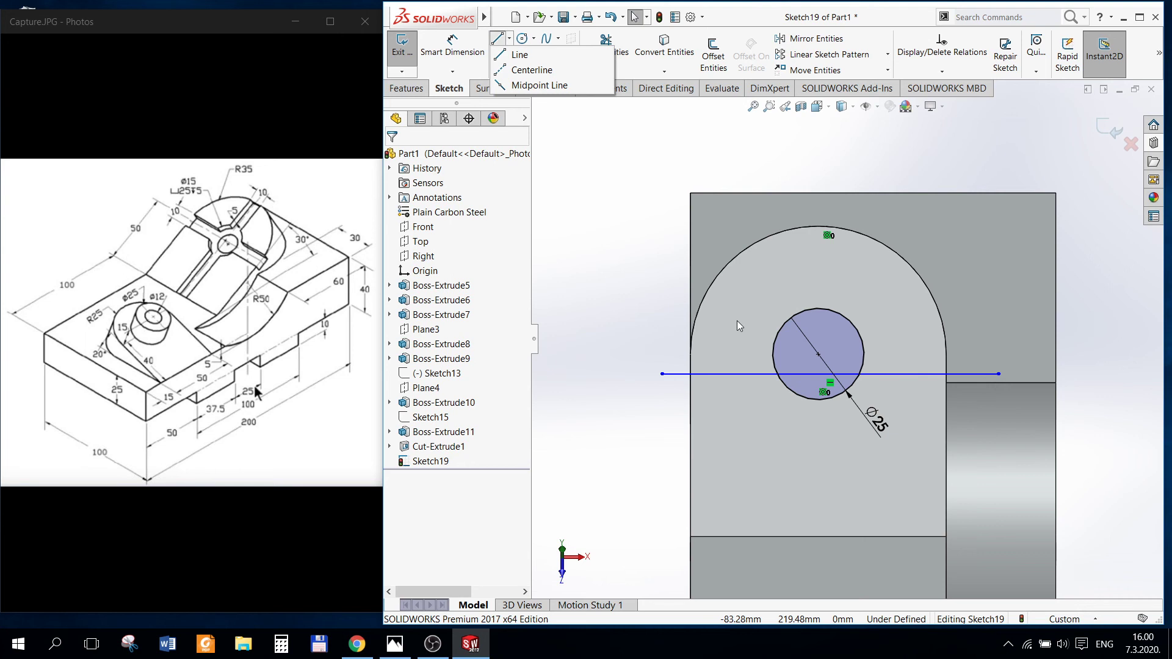
click(571, 113)
click(504, 42)
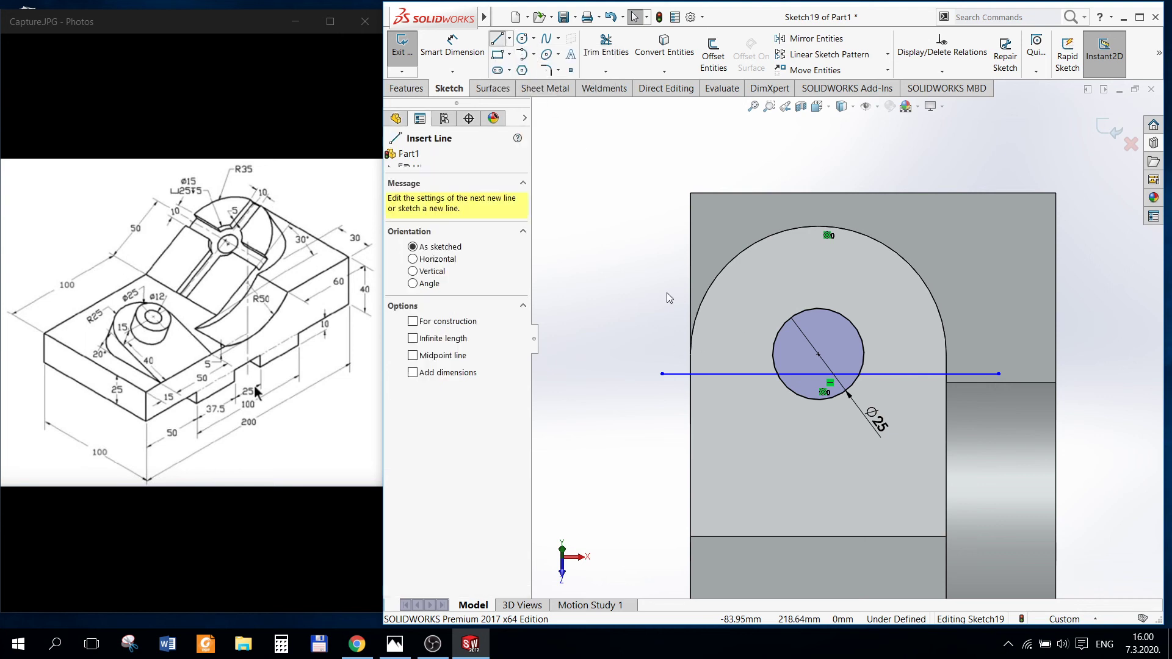
drag(668, 338, 992, 338)
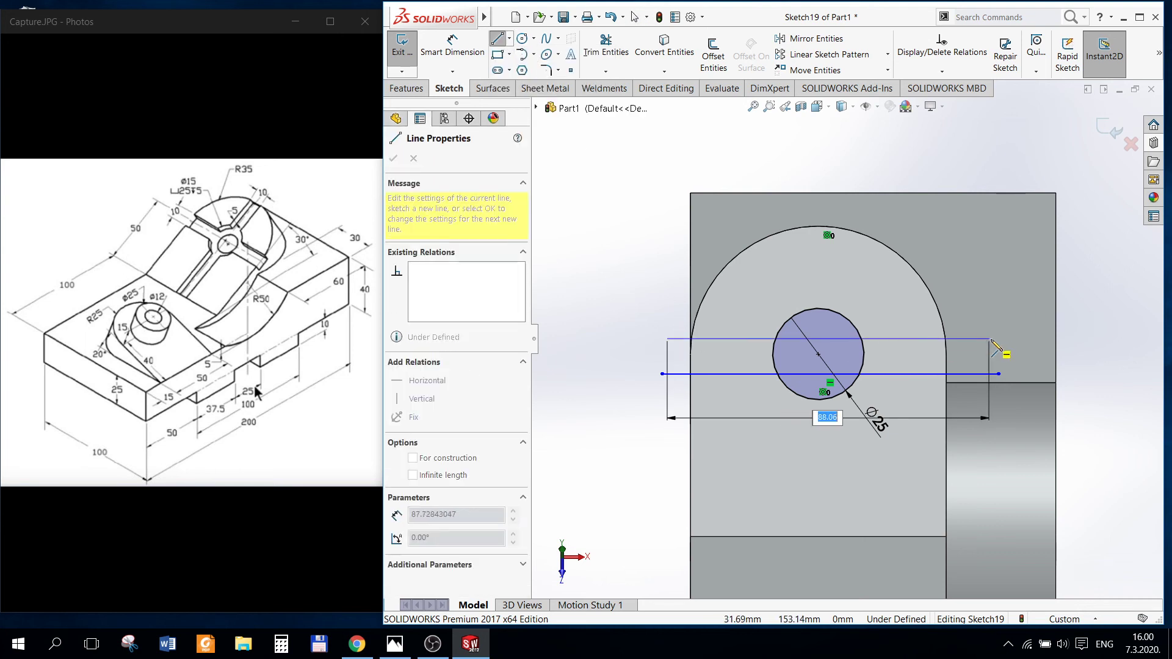
key(Escape)
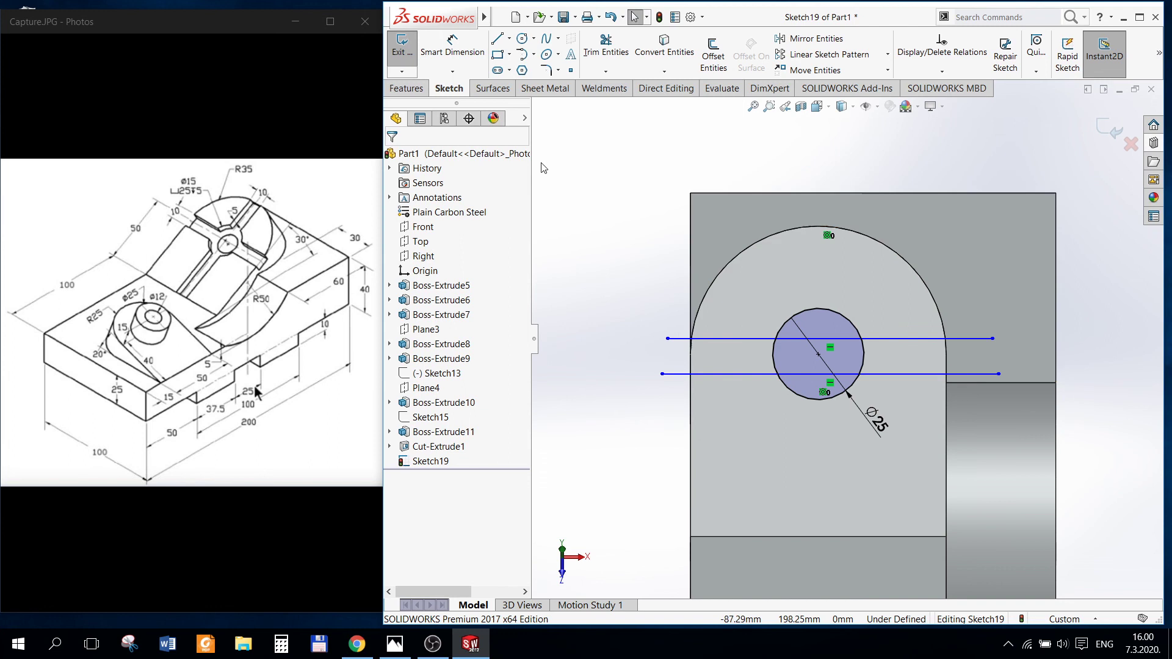
Step: Dimension the upper horizontal line 5 mm from the circle's centre
key(d)
scroll(825, 353, down, 3)
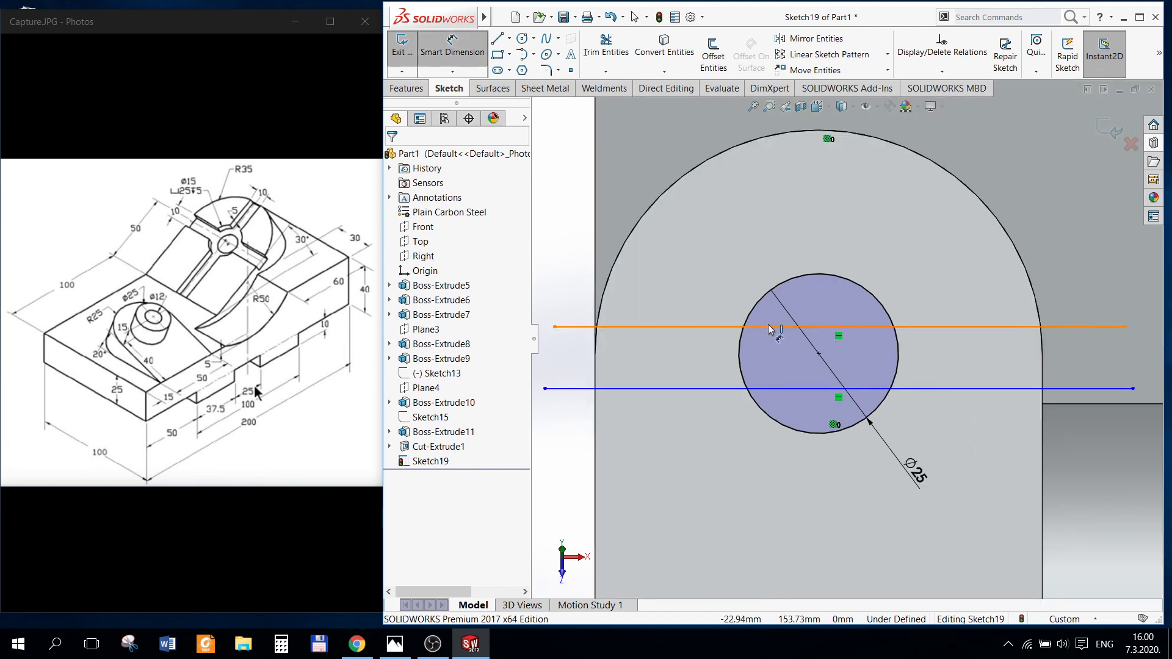
click(821, 327)
click(820, 353)
scroll(841, 339, up, 2)
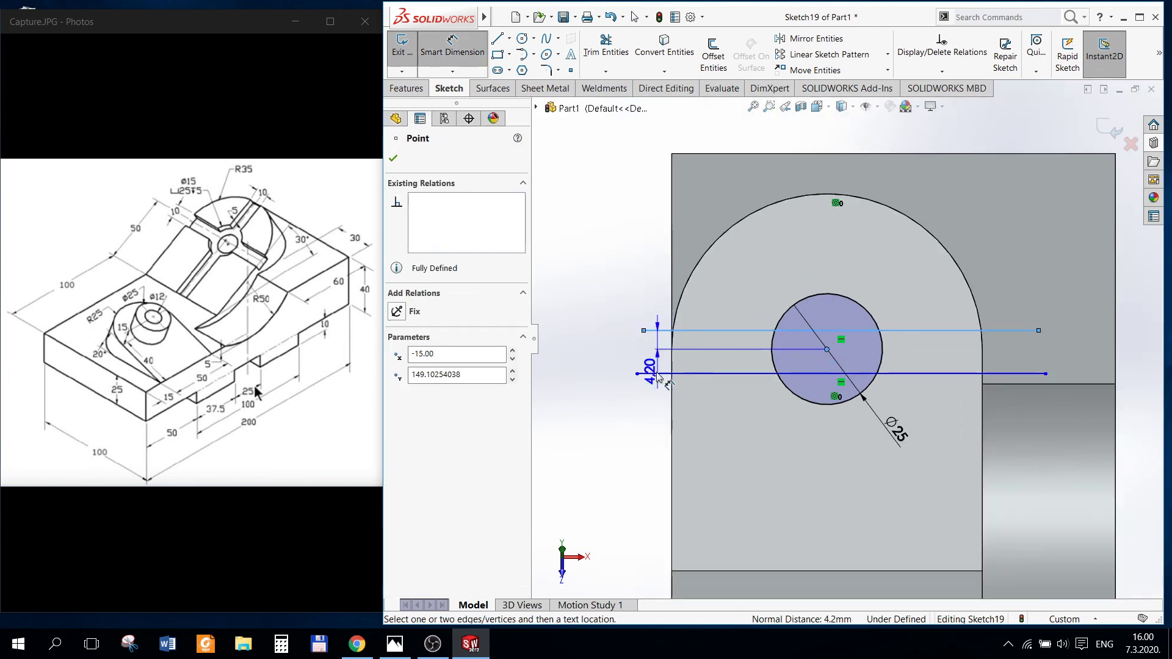
click(574, 295)
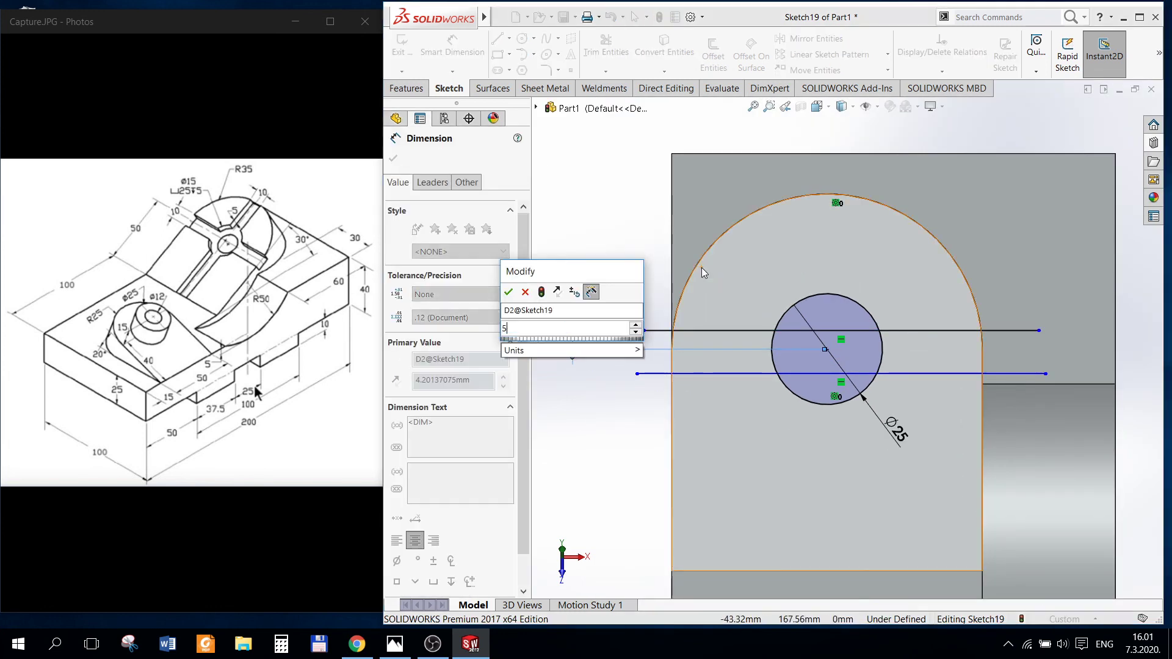
text(5)
key(Return)
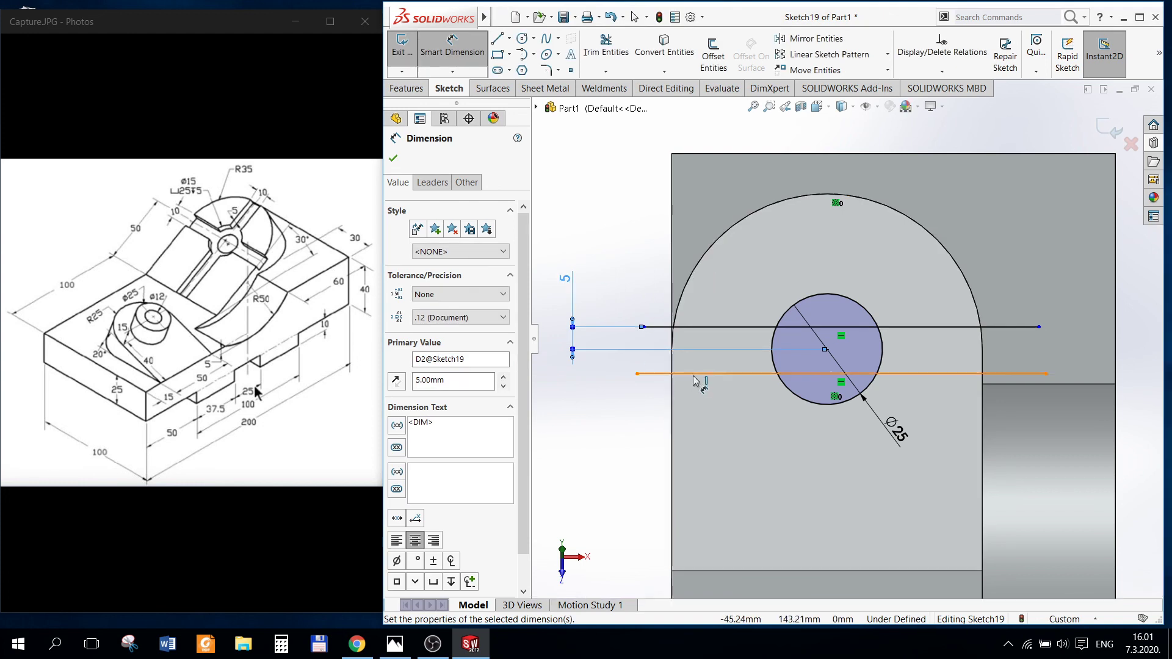
Step: Dimension the lower horizontal line 5 mm from the circle's centre
click(707, 373)
click(827, 350)
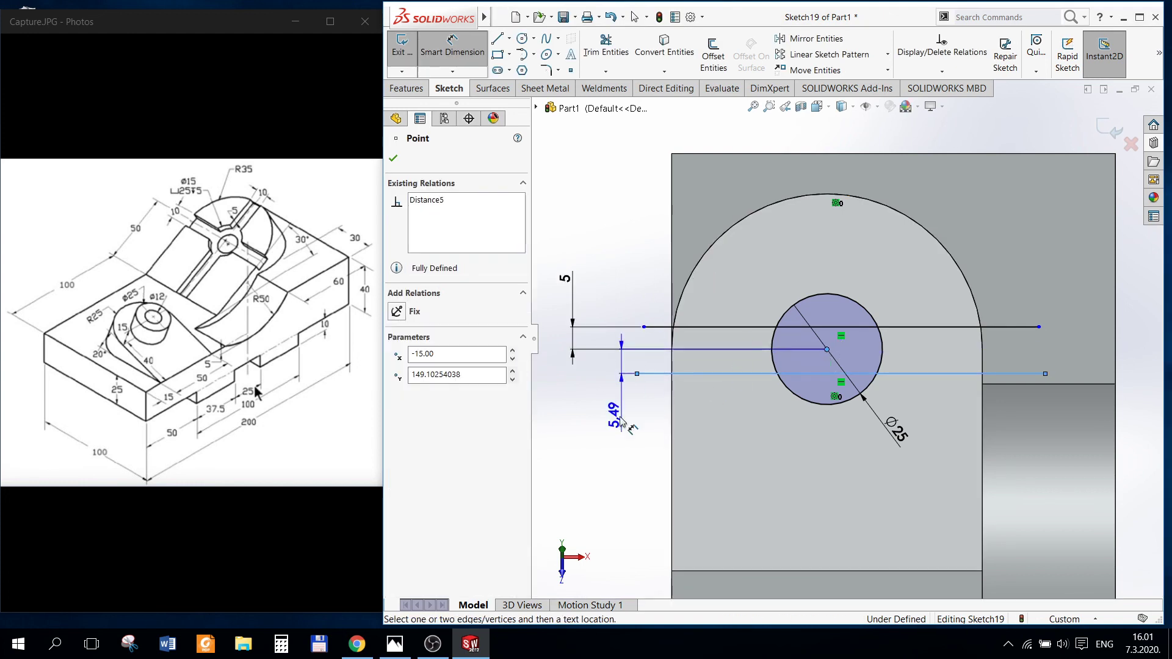
click(603, 429)
text(5)
key(Return)
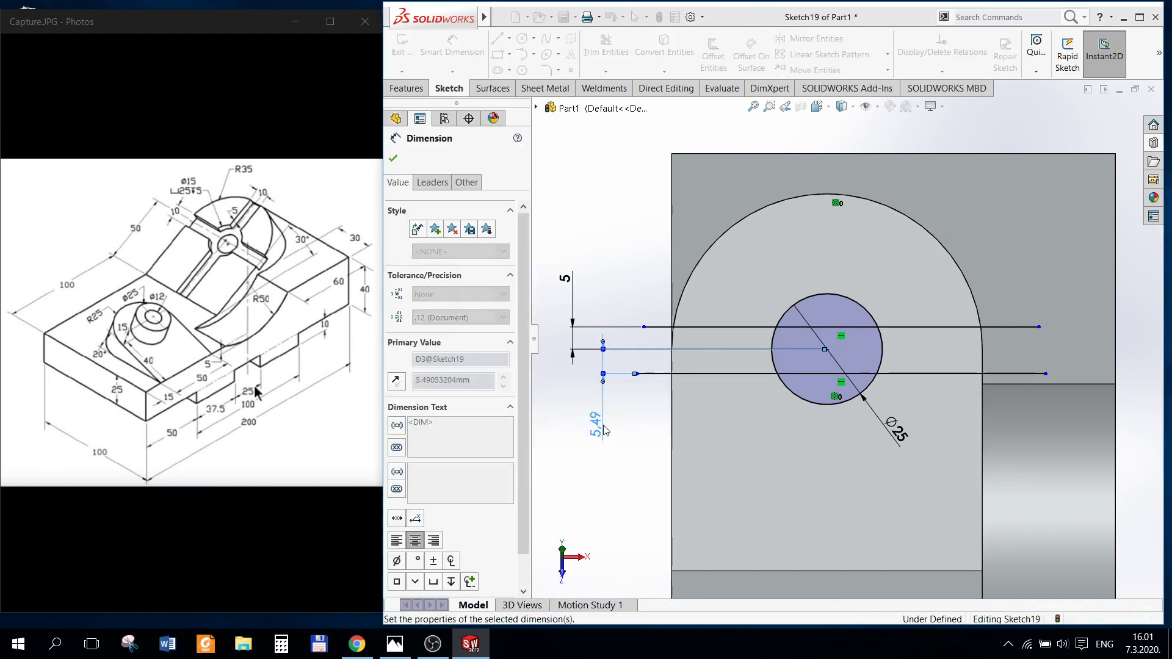
key(Escape)
key(Escape)
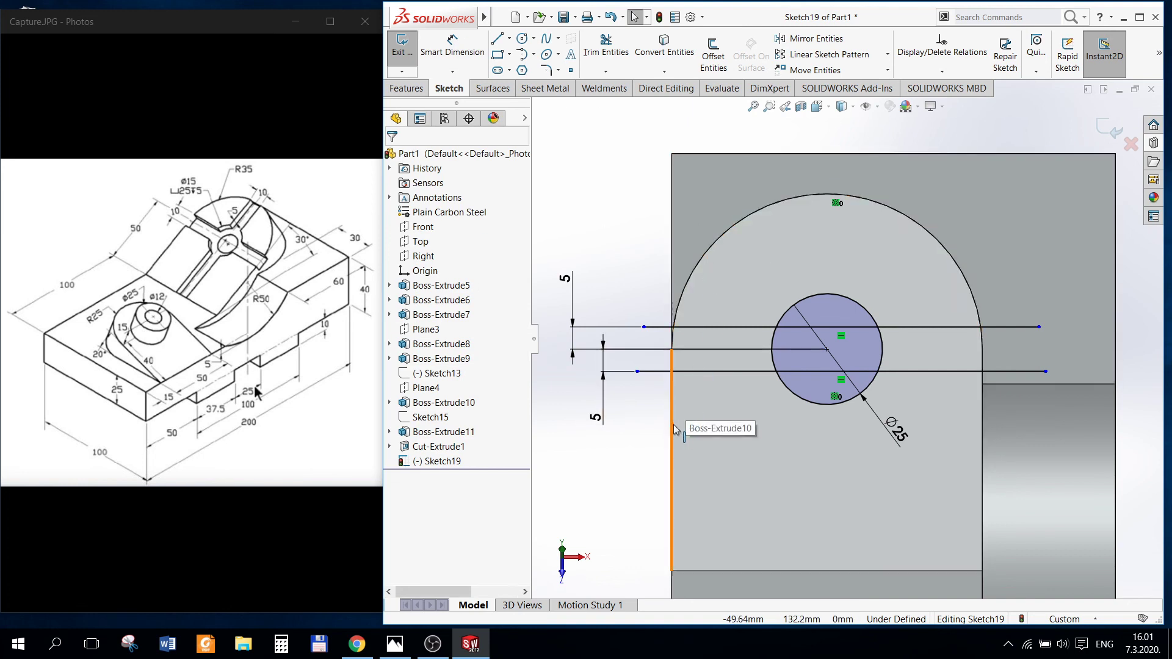
Step: Convert the boss's two vertical side edges and R35 top arc into sketch entities
click(664, 55)
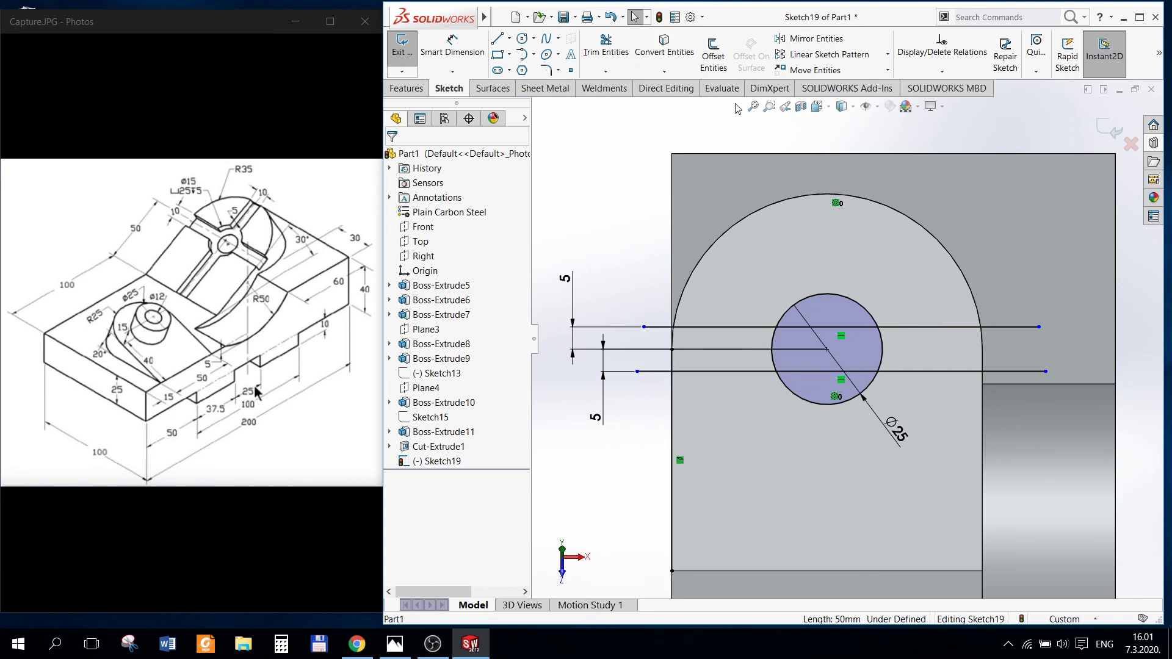
click(984, 416)
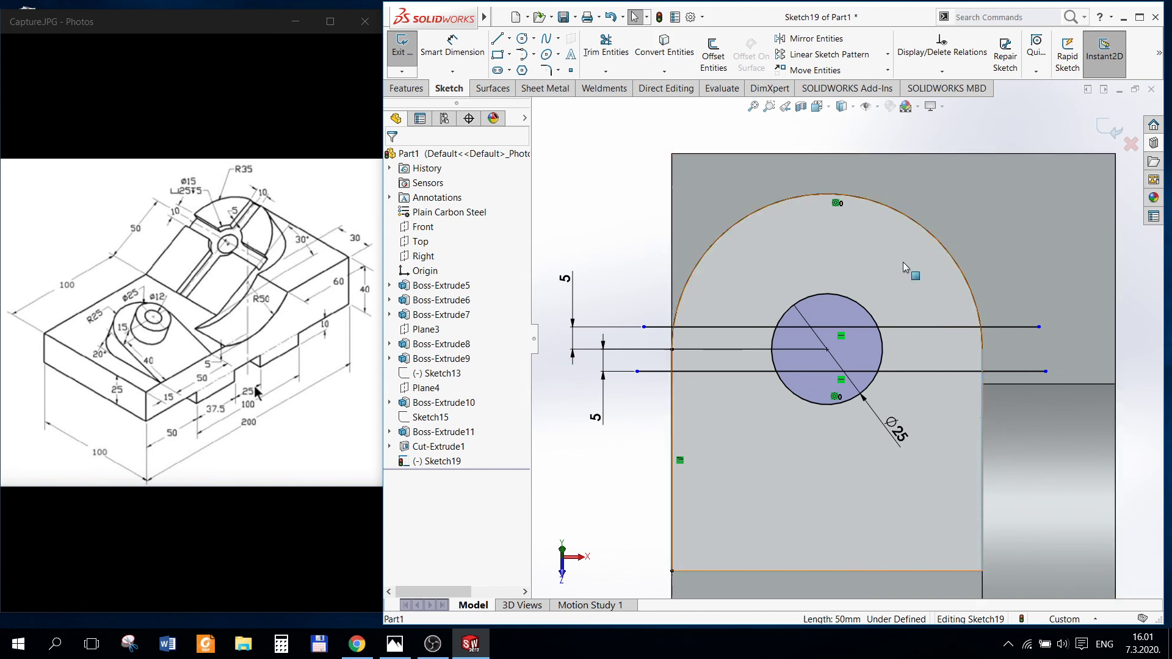
click(666, 50)
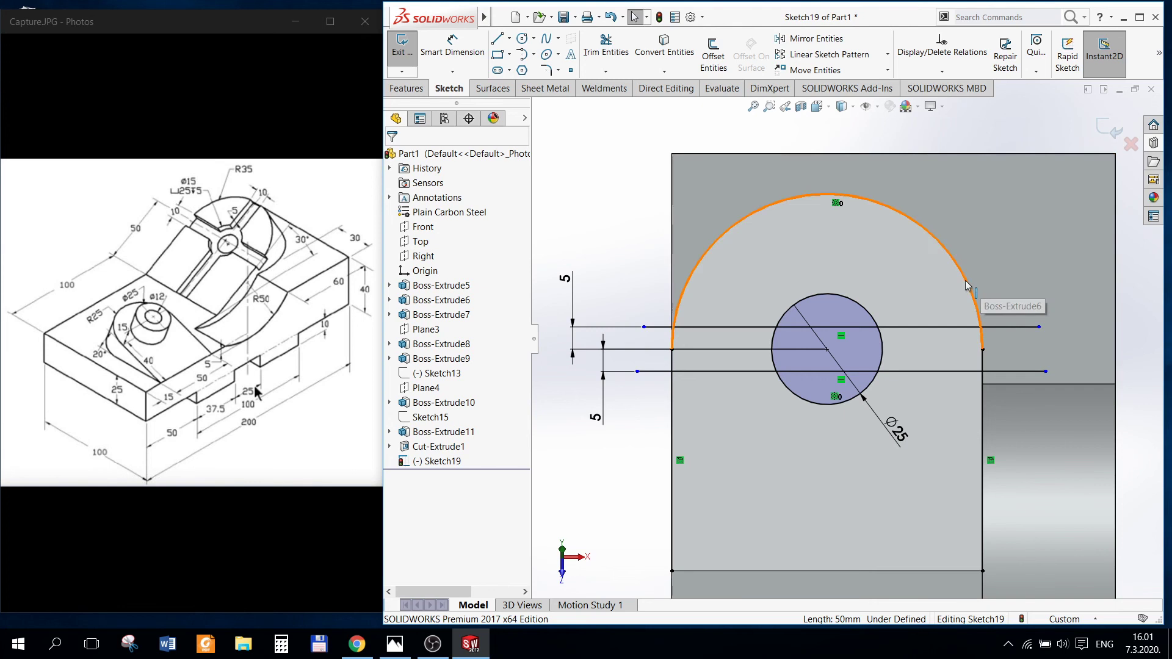
click(963, 264)
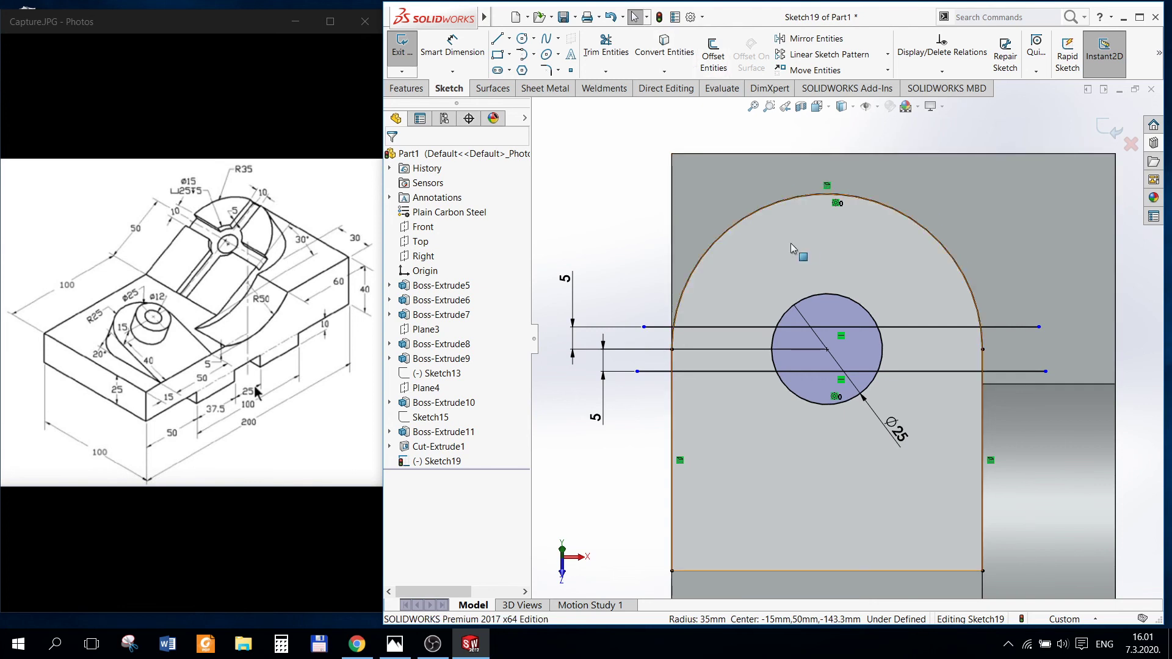
Step: Trim the horizontal line overhangs and excess edge segments beyond the boss outline
click(606, 46)
scroll(713, 293, down, 2)
scroll(709, 318, down, 3)
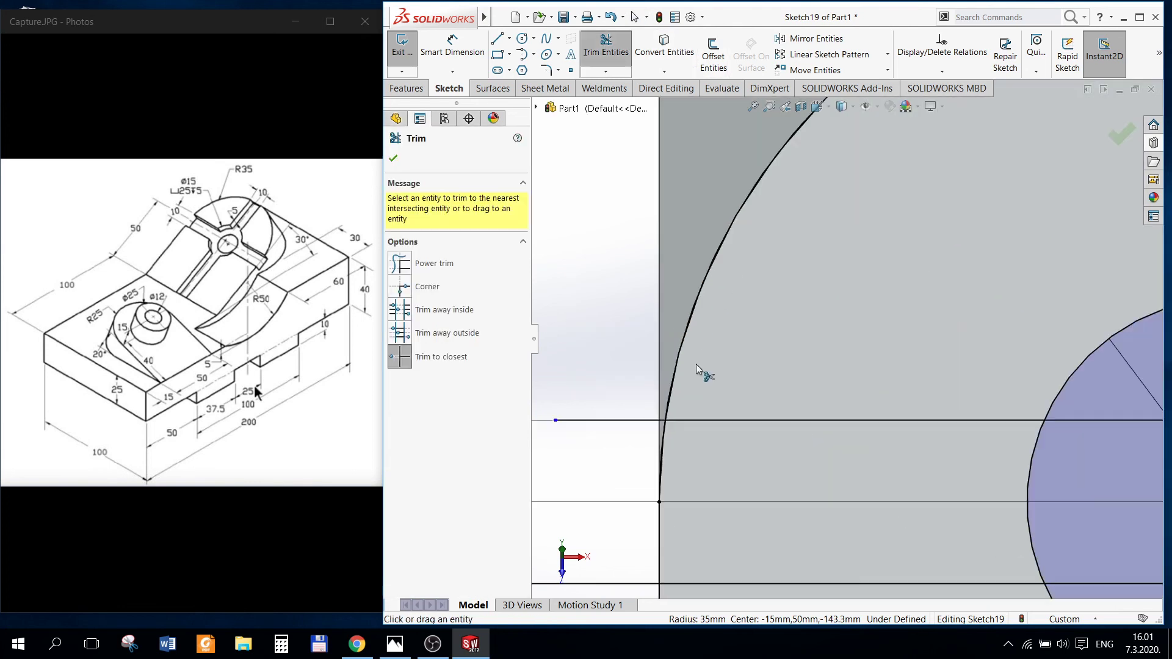
scroll(709, 452, up, 3)
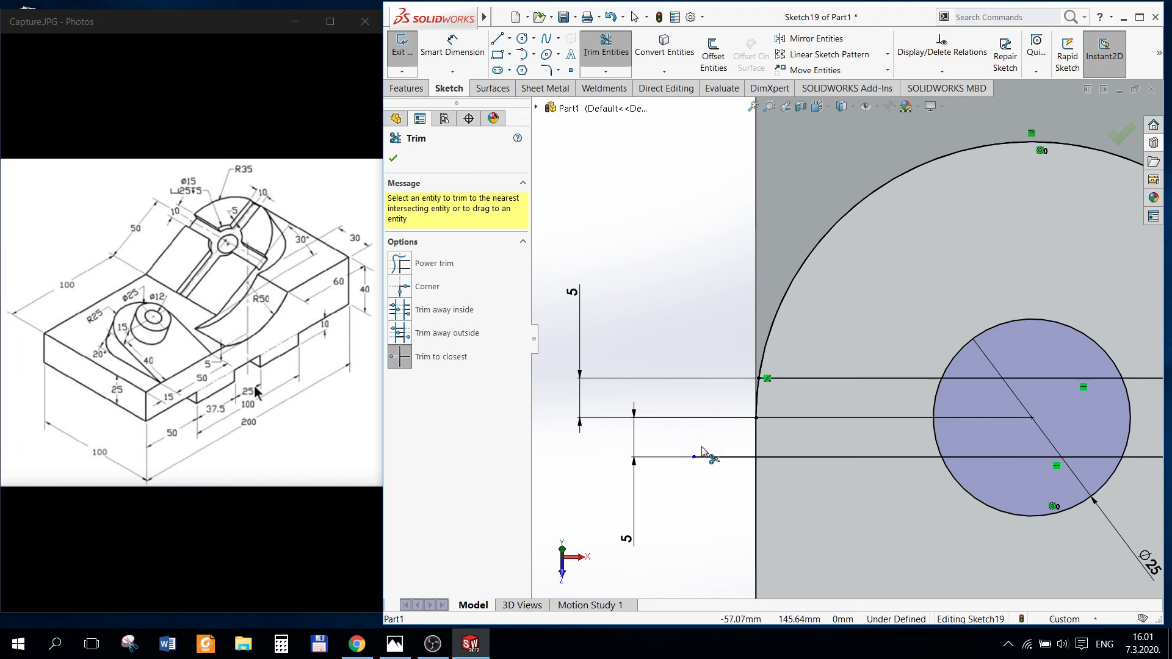
click(732, 459)
scroll(773, 475, up, 2)
scroll(773, 475, up, 2)
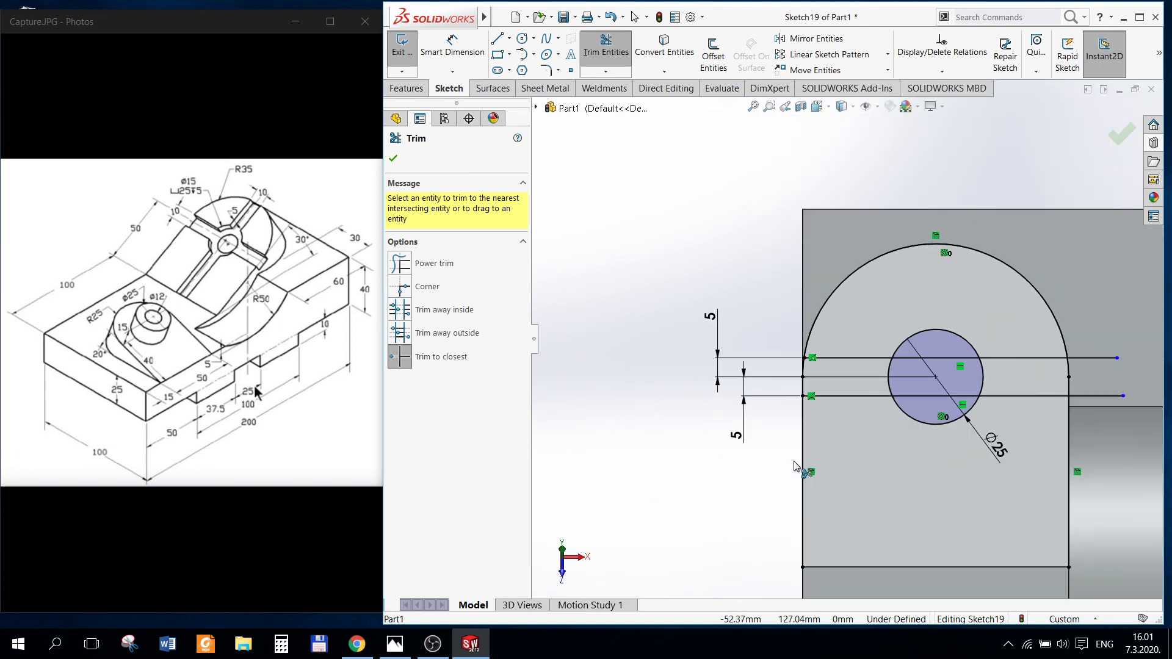
click(805, 459)
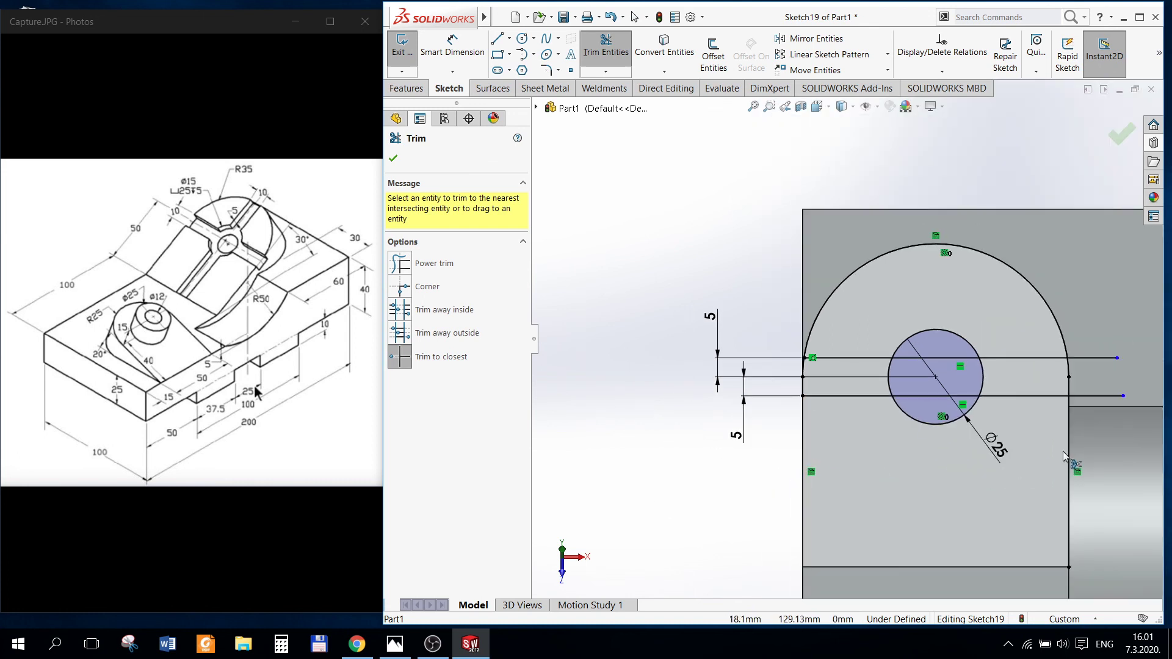
click(1089, 397)
scroll(1085, 368, down, 3)
click(995, 339)
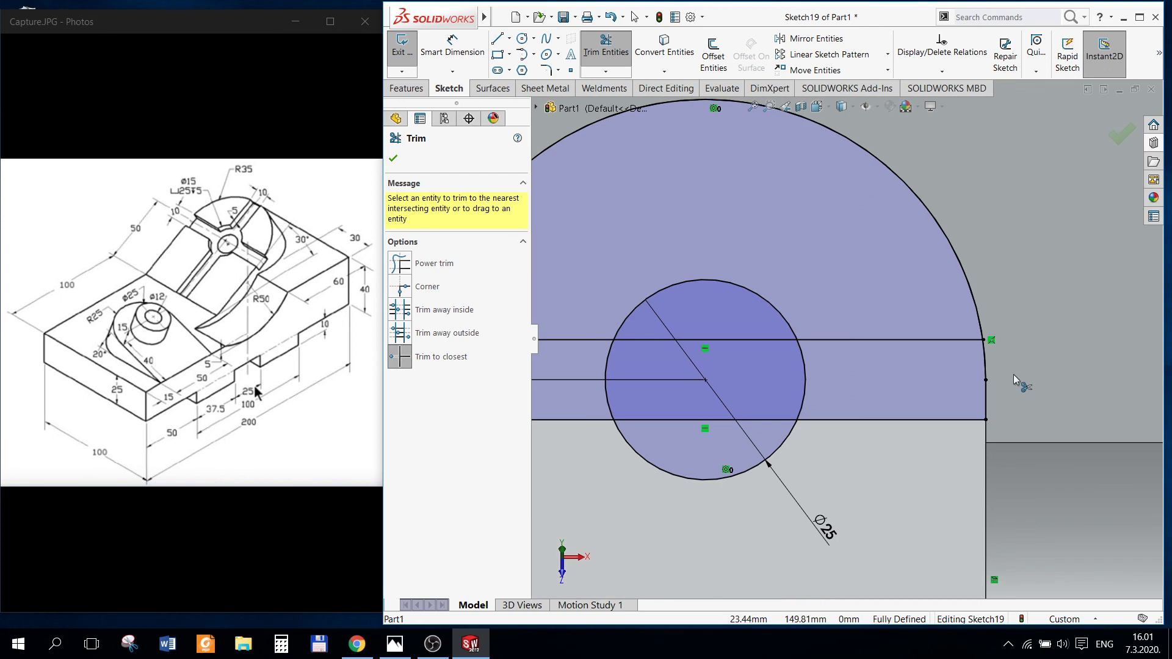
scroll(1013, 374, up, 3)
scroll(969, 372, up, 2)
scroll(956, 351, down, 1)
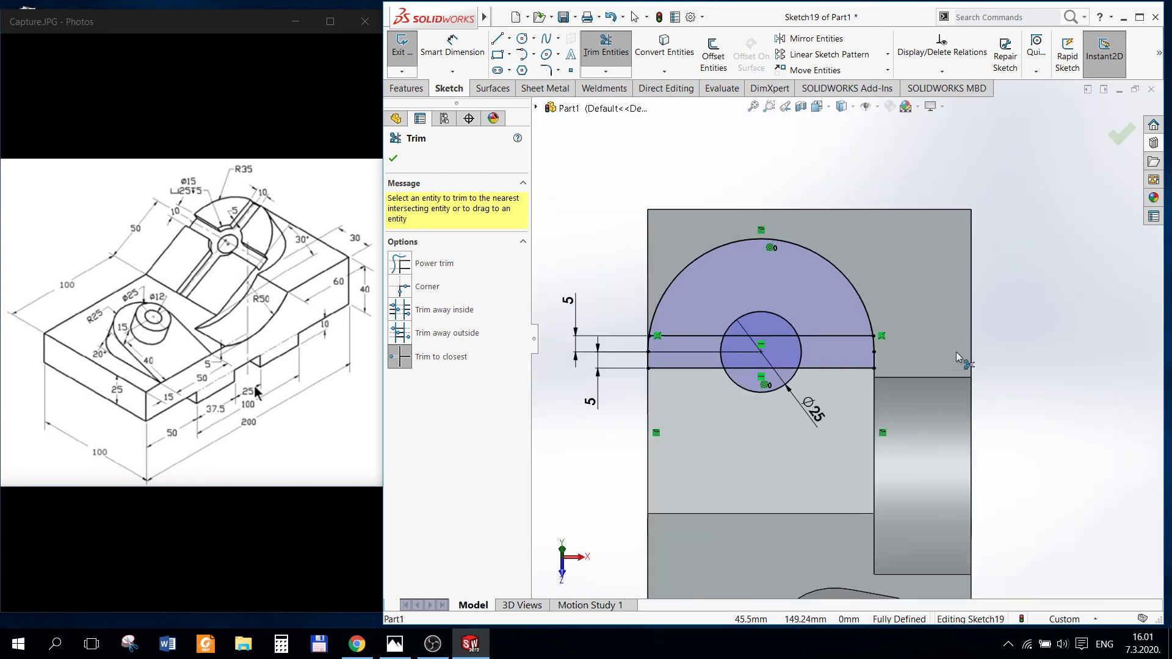
scroll(928, 369, down, 1)
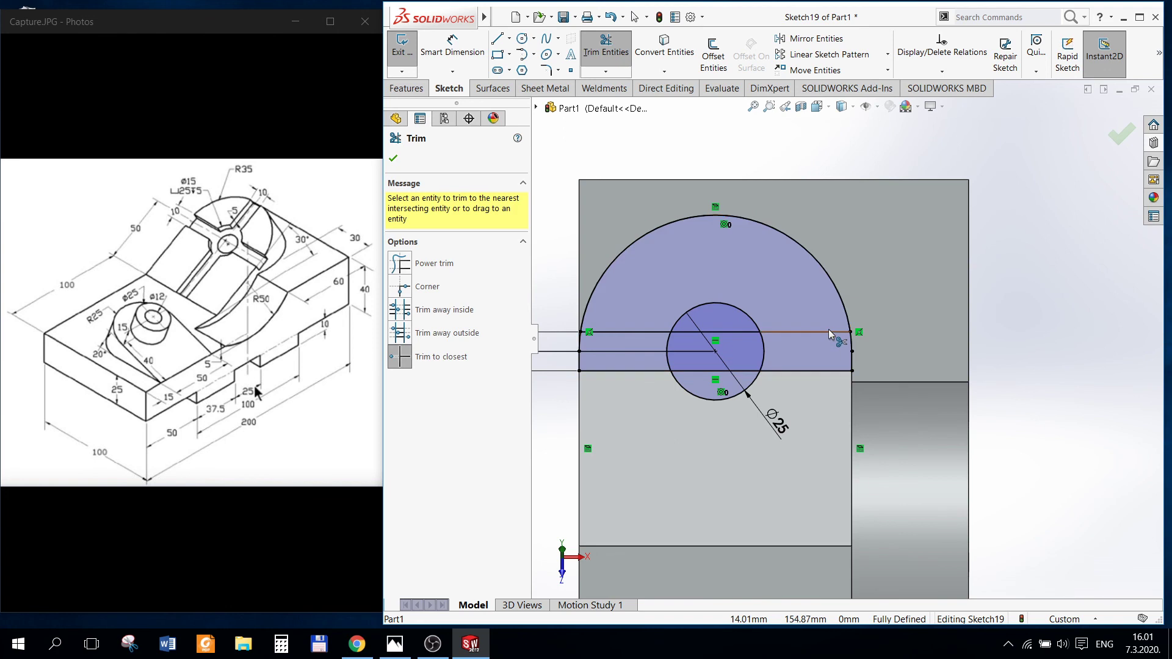
scroll(821, 306, down, 1)
scroll(818, 354, up, 1)
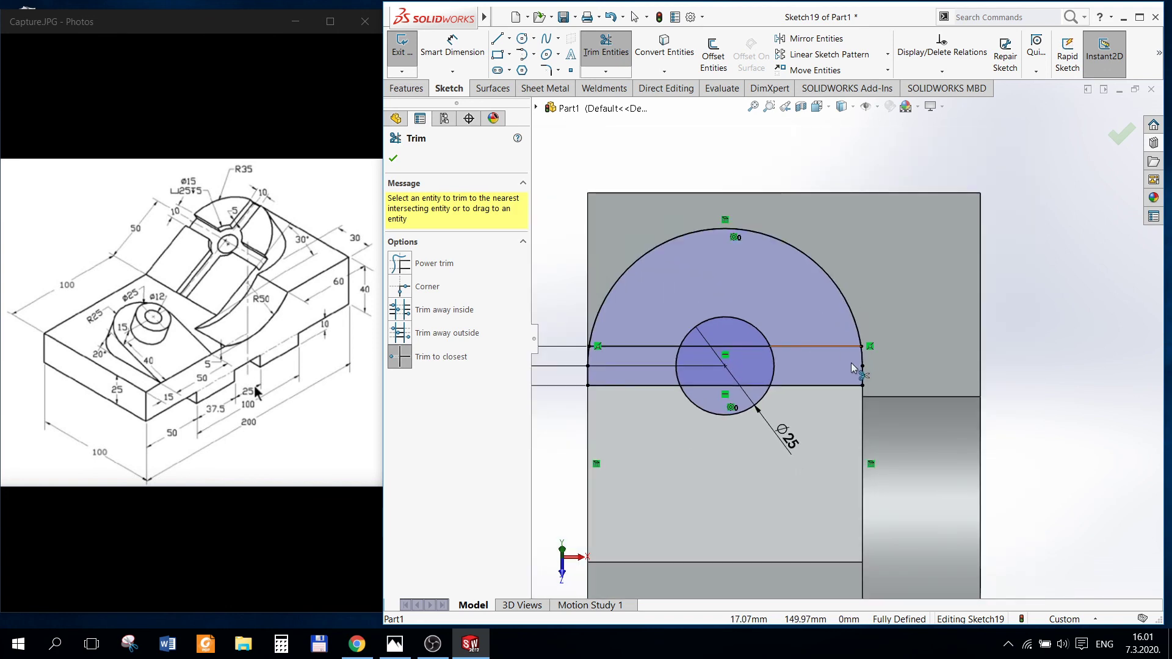
scroll(803, 364, down, 1)
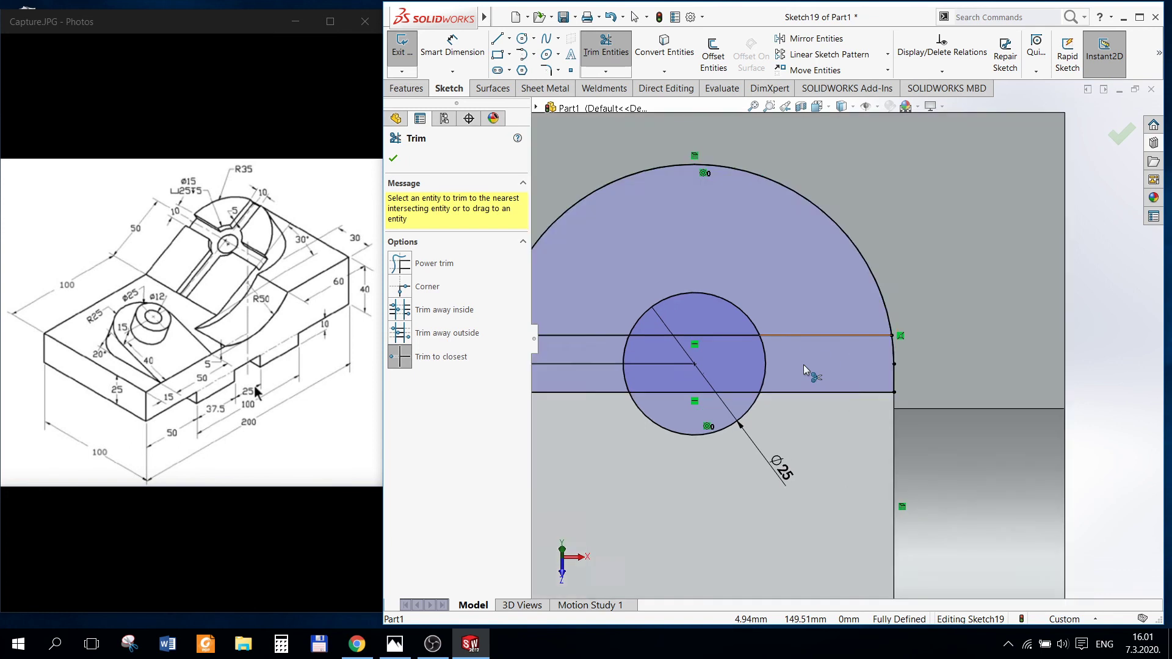
scroll(882, 360, up, 1)
Step: Draw two vertical lines from above the arc down past the boss
key(l)
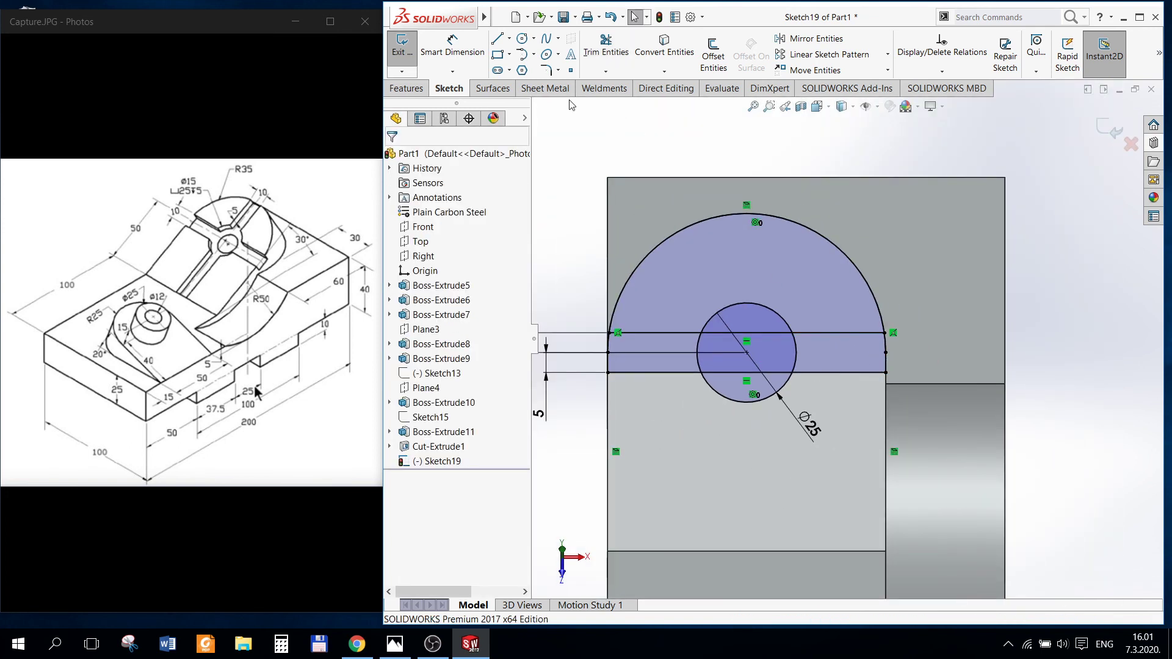
click(688, 139)
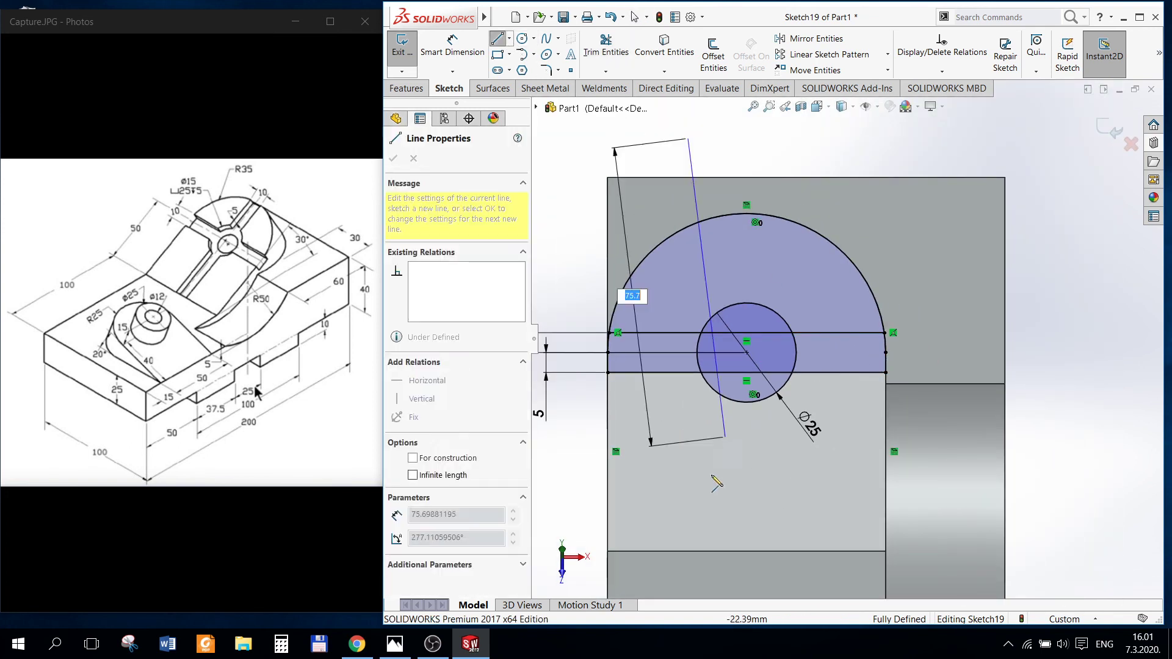
click(688, 531)
key(Escape)
click(498, 38)
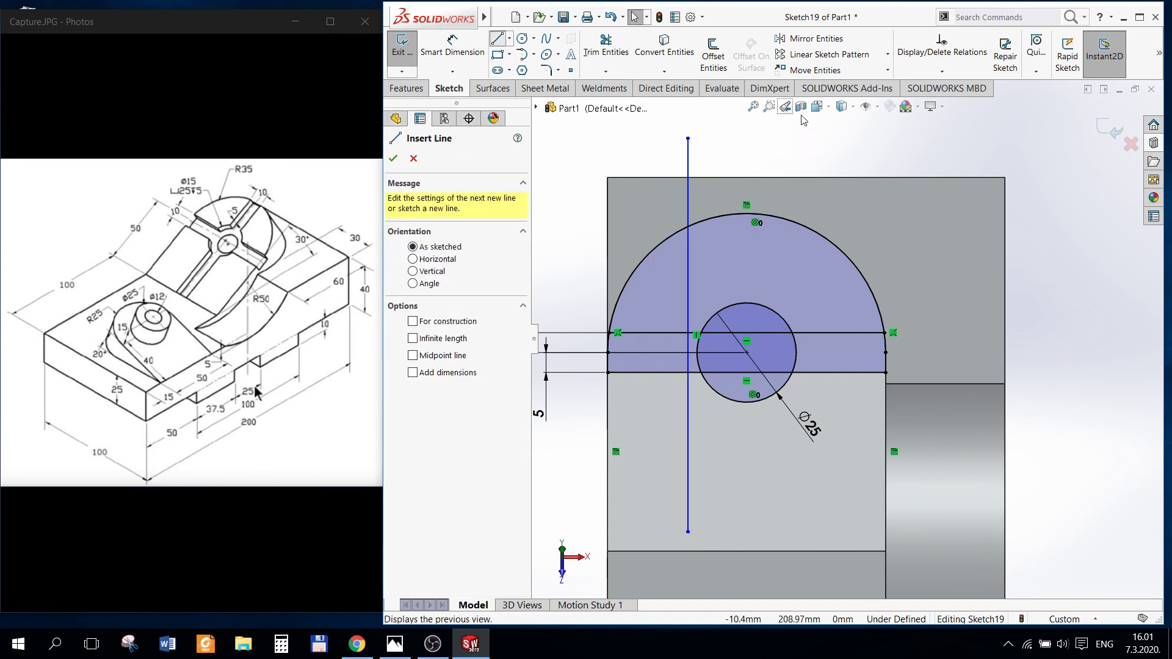
click(829, 131)
click(831, 526)
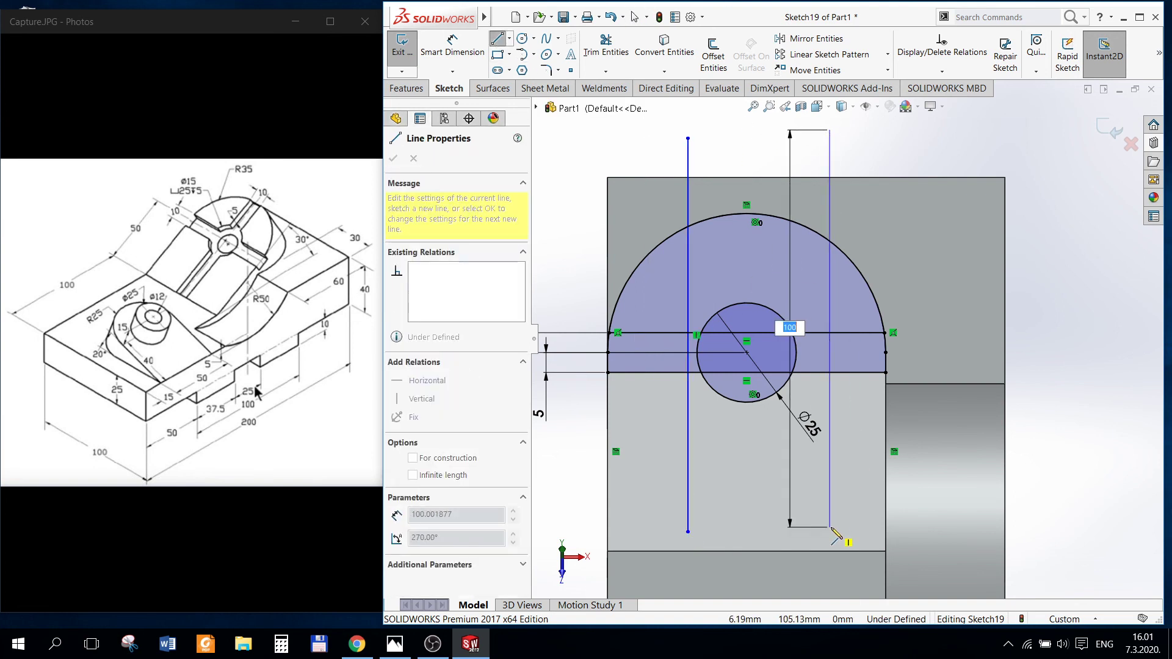
key(Escape)
key(Escape)
Step: Dimension the left and right vertical lines each 5 mm from the circle centre
click(452, 38)
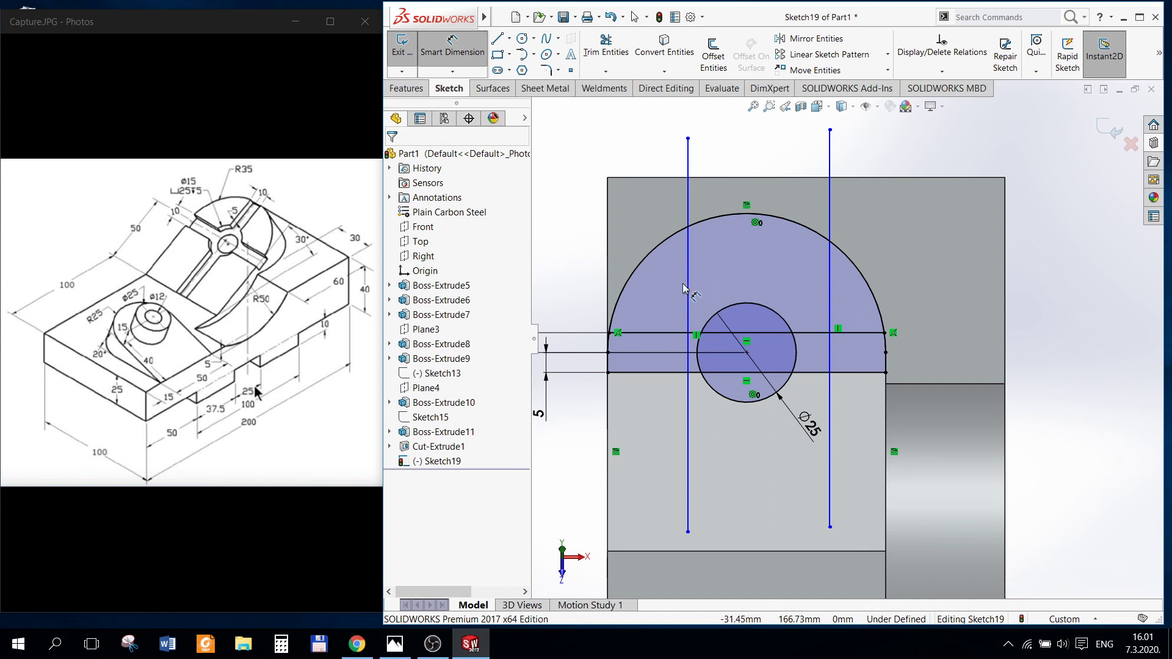
click(688, 301)
click(747, 353)
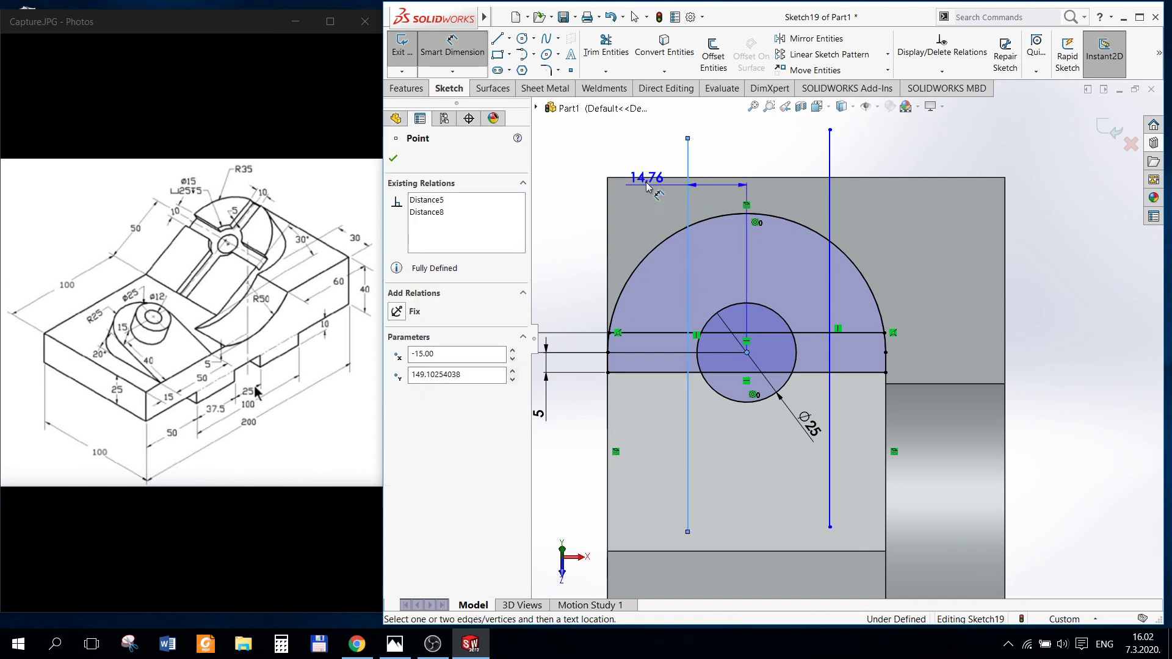
click(632, 154)
text(5.00mm)
key(Return)
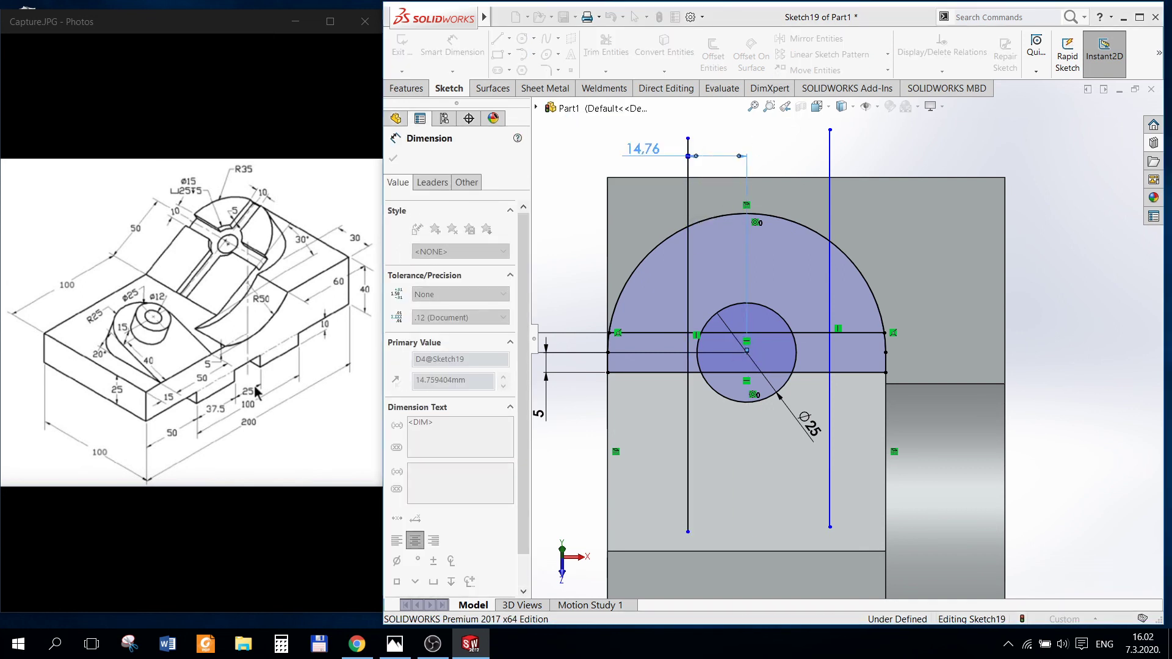
click(828, 166)
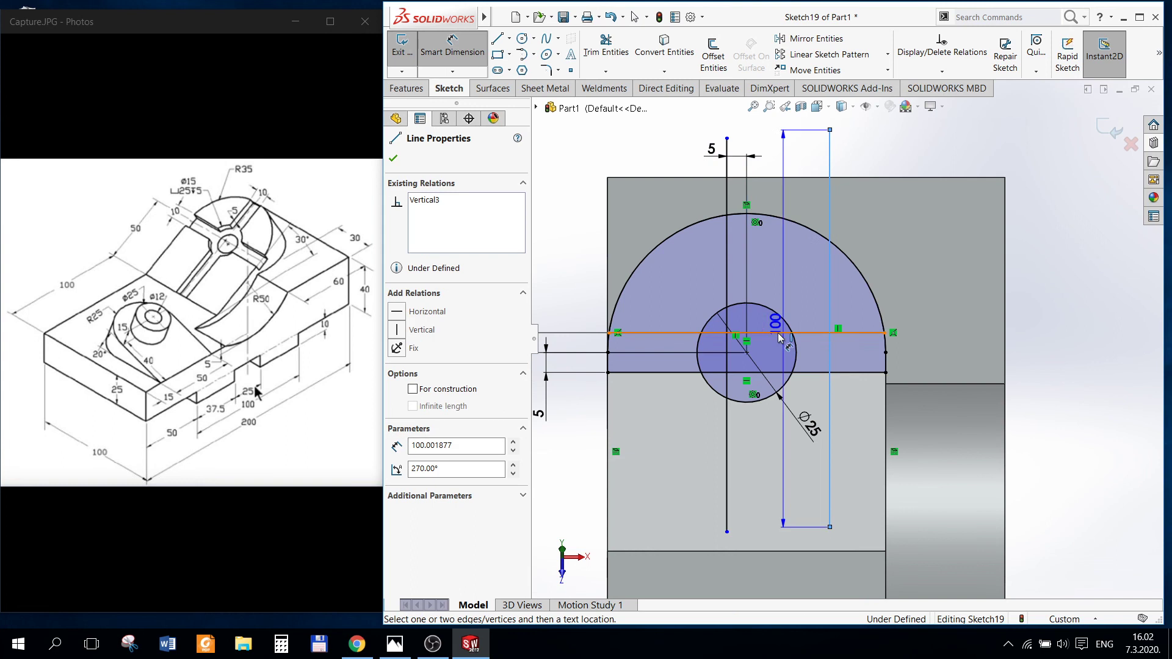
click(747, 353)
click(796, 504)
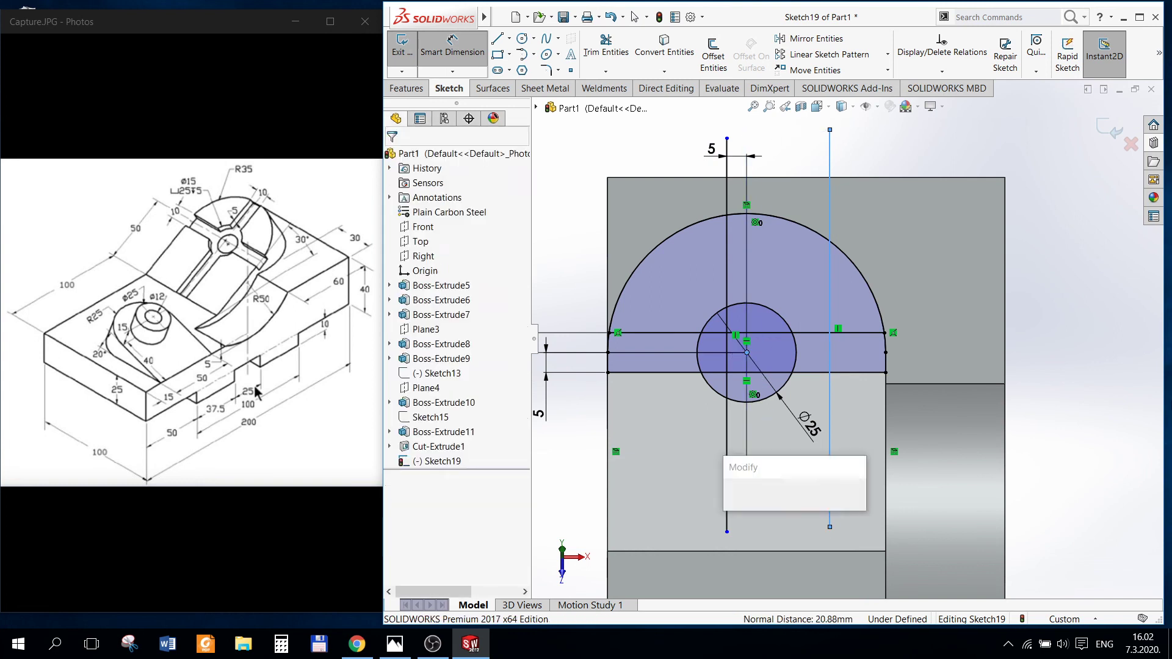
text(5.00mm)
key(Return)
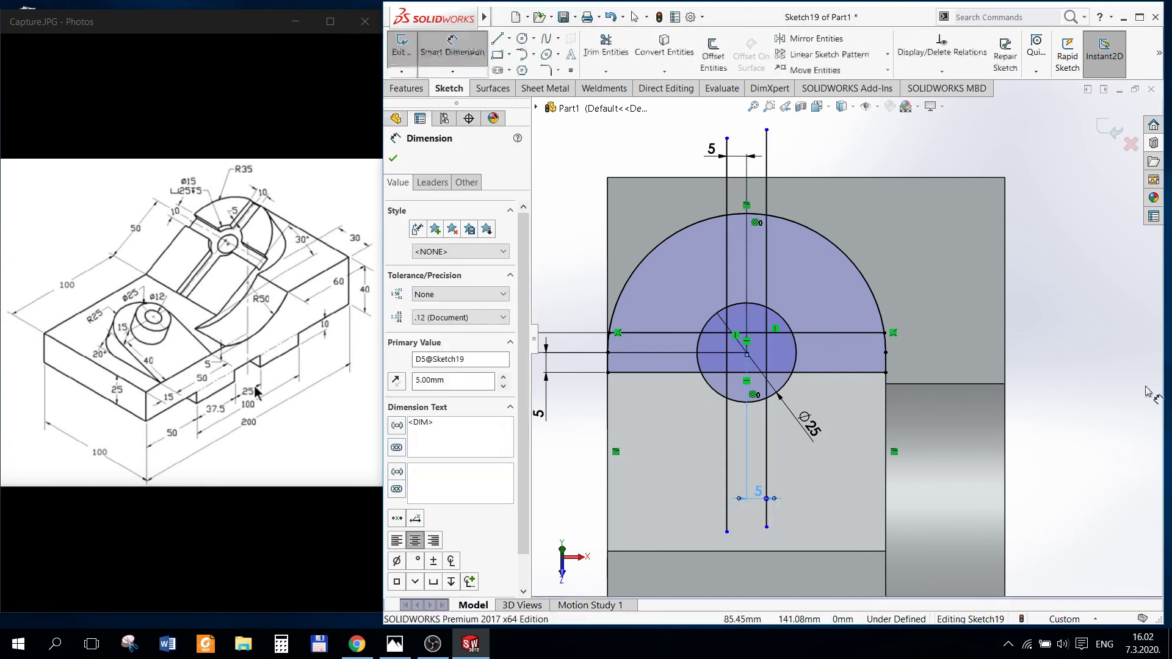
Step: Stretch both vertical line ends down past the 70 mm bottom edge
drag(769, 559, 767, 568)
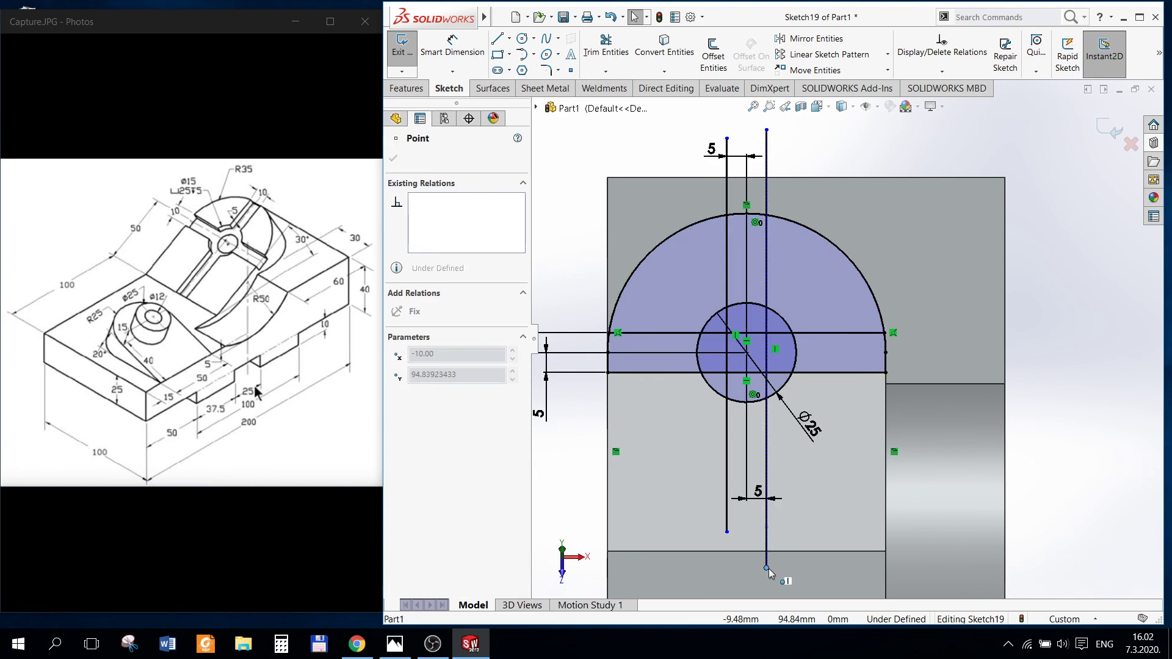
drag(727, 532, 735, 580)
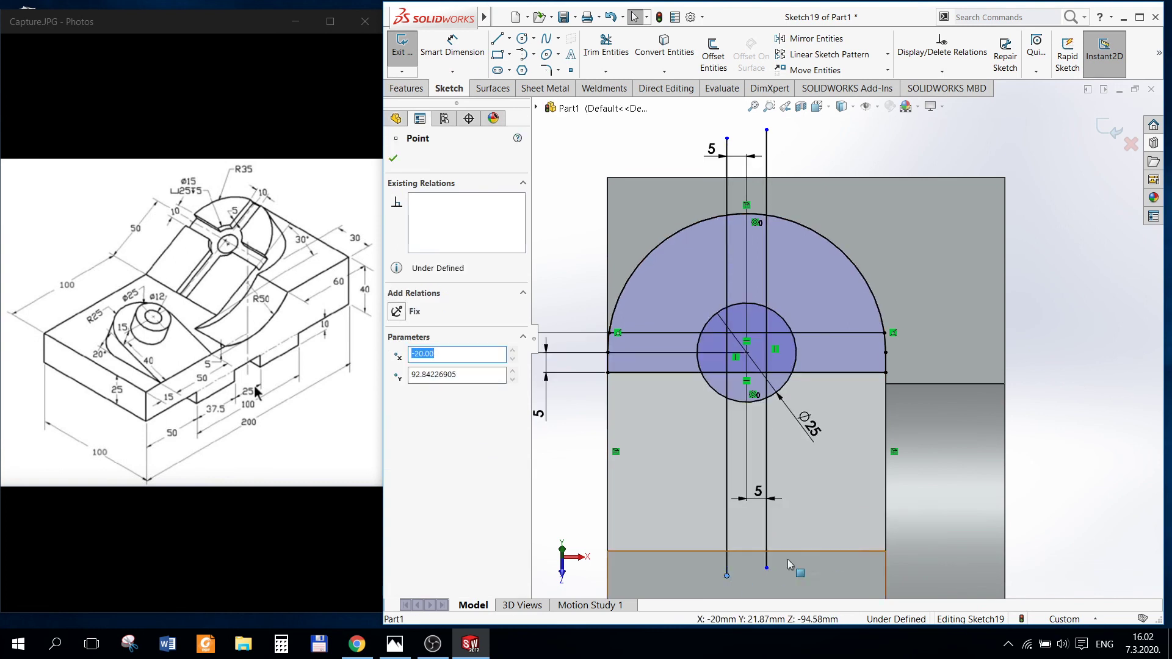
click(806, 552)
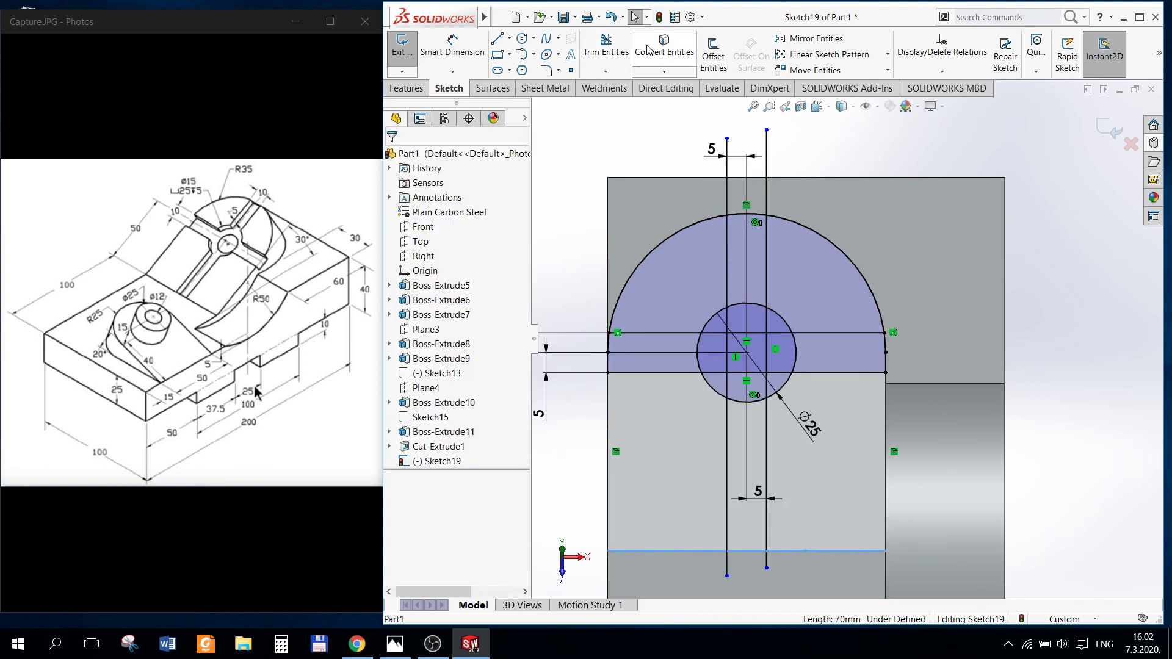
Step: Trim the line stubs, the circle's top and bottom arcs, and the inner vertical line pieces
click(606, 45)
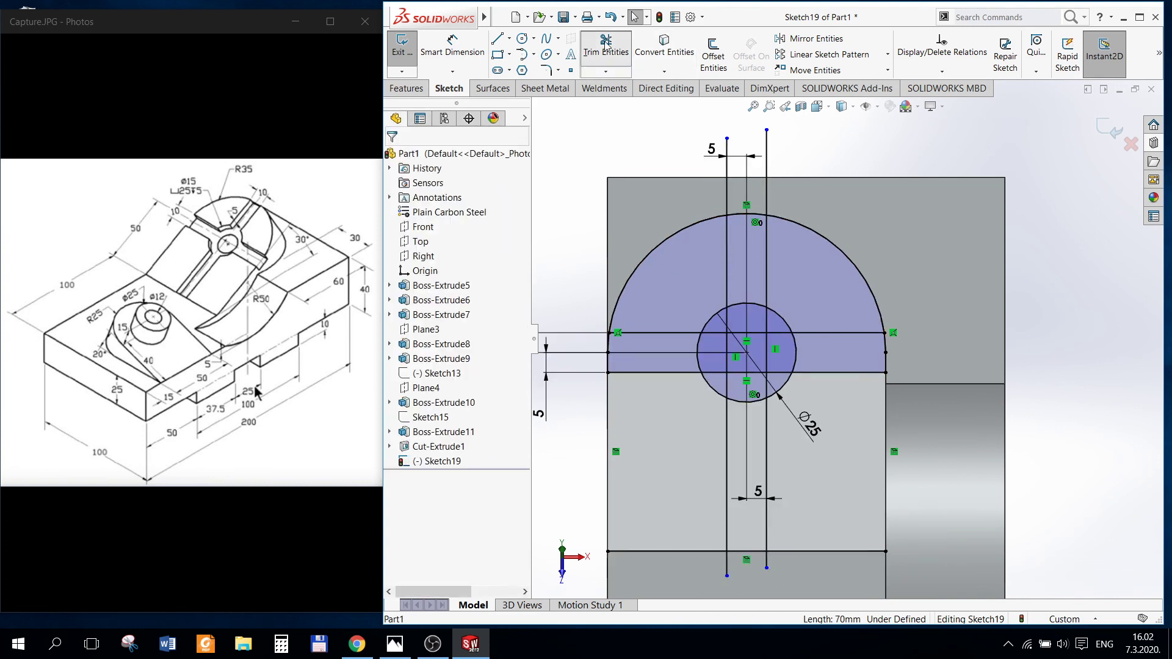
click(727, 562)
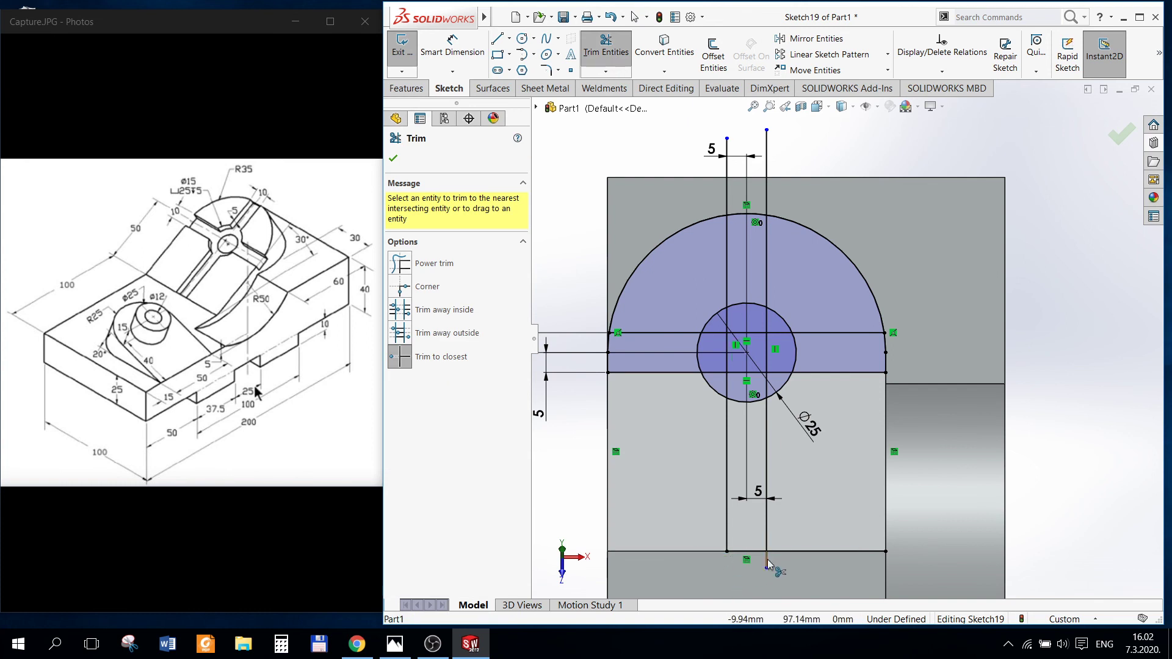
click(768, 562)
scroll(812, 436, down, 2)
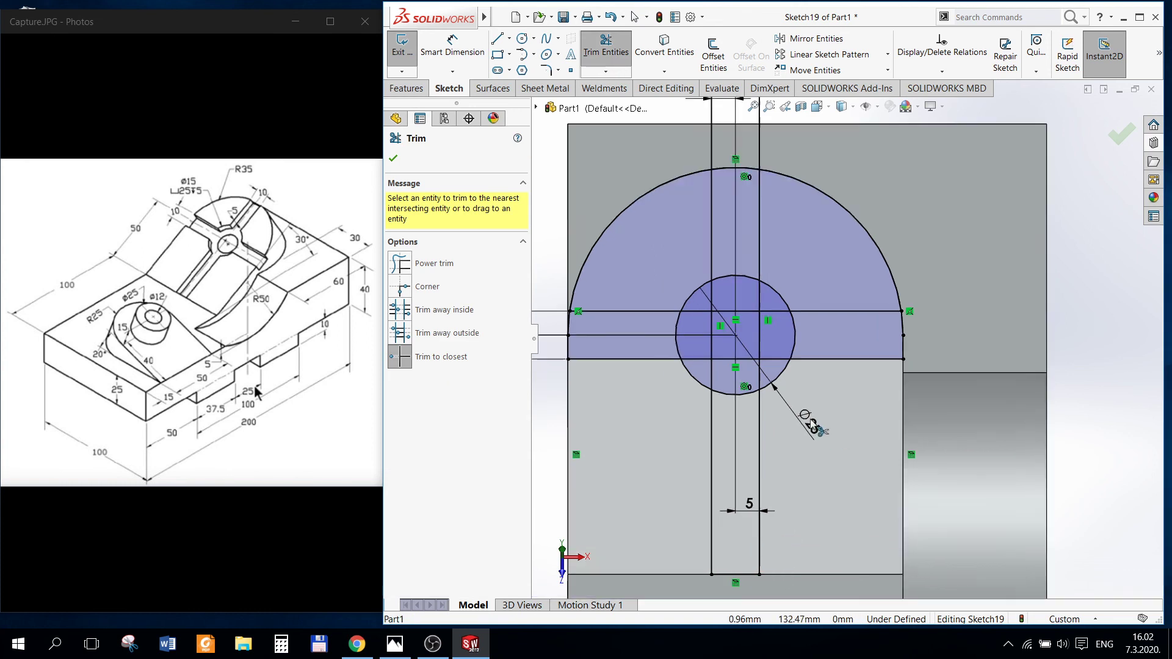
scroll(757, 409, down, 1)
click(727, 374)
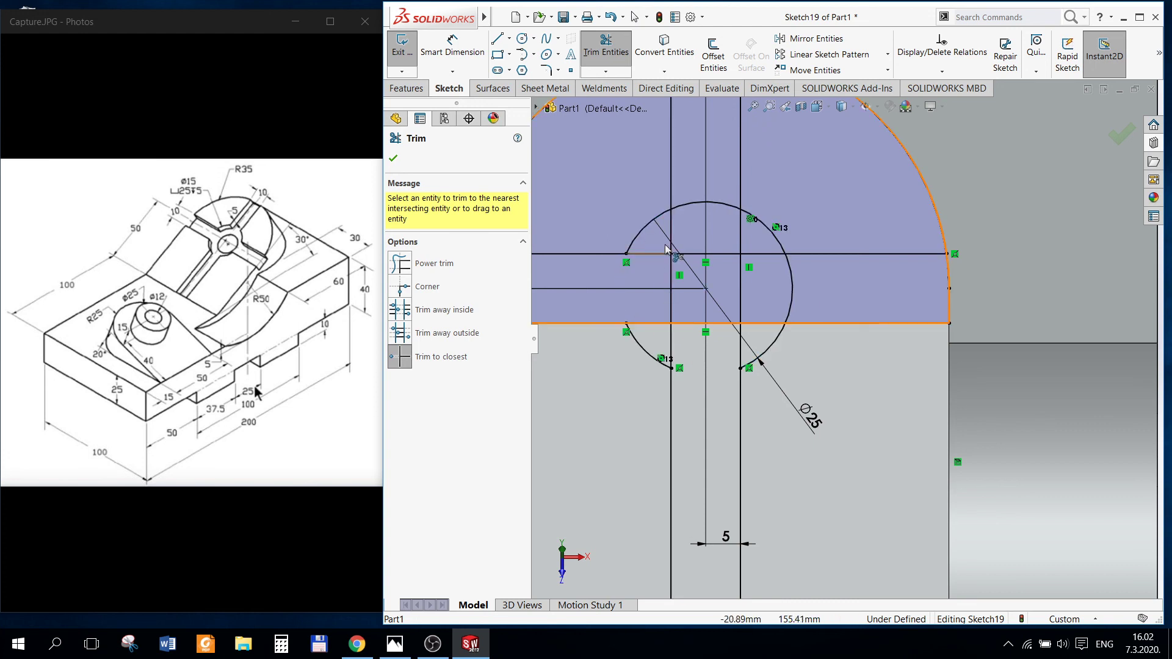
click(685, 211)
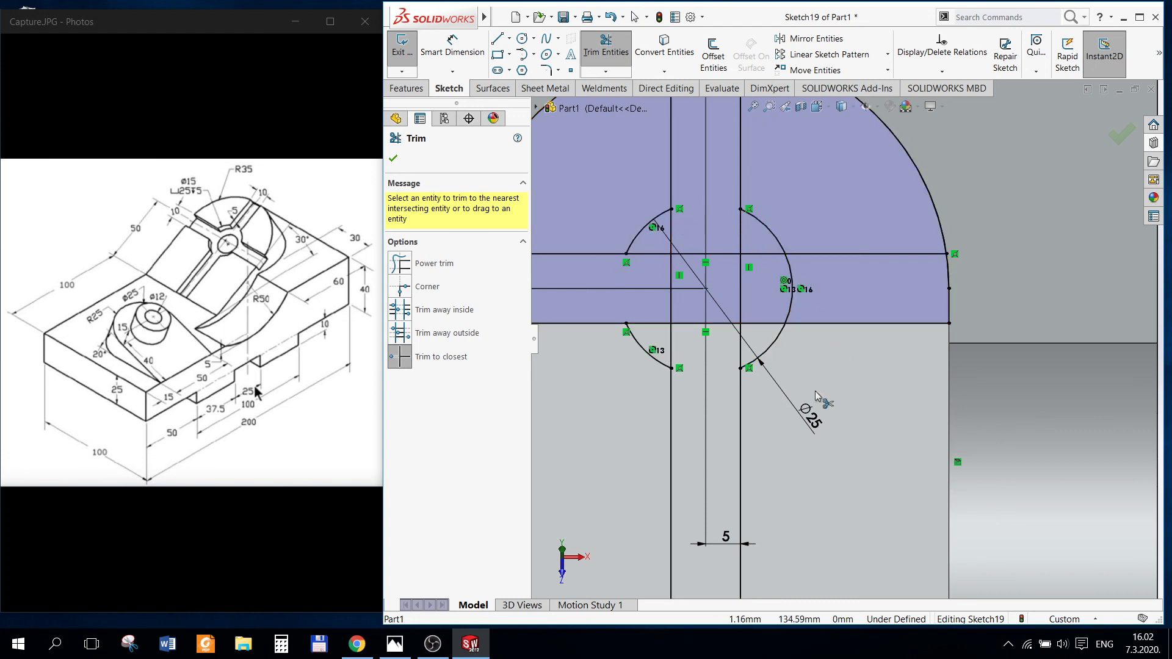
click(742, 313)
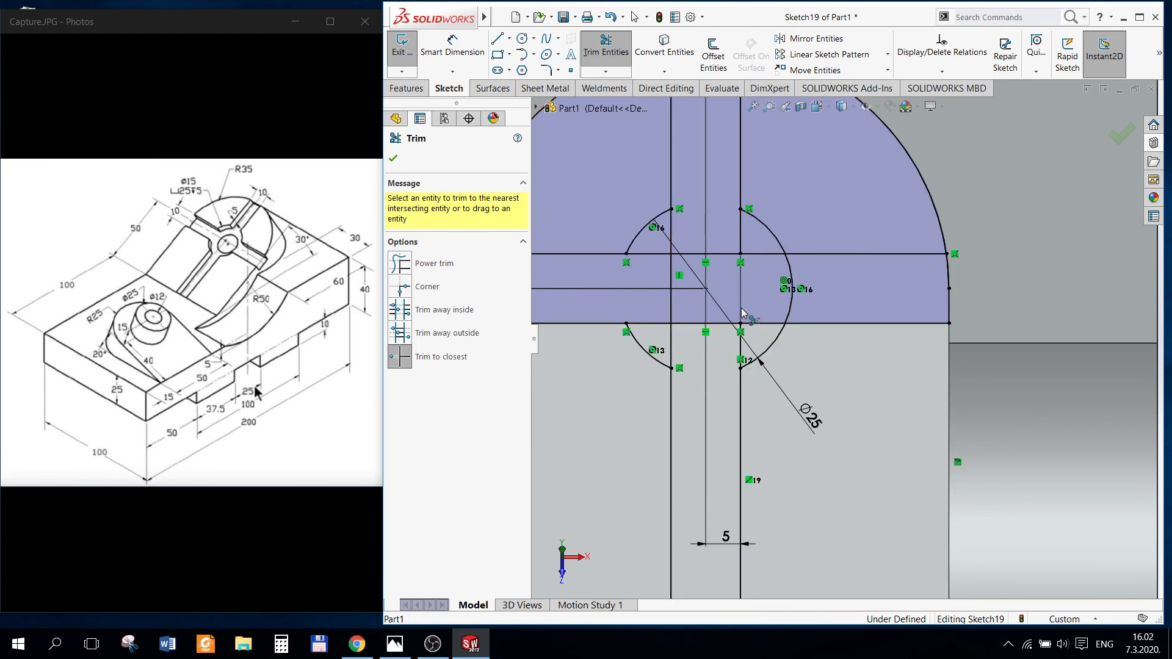
click(673, 344)
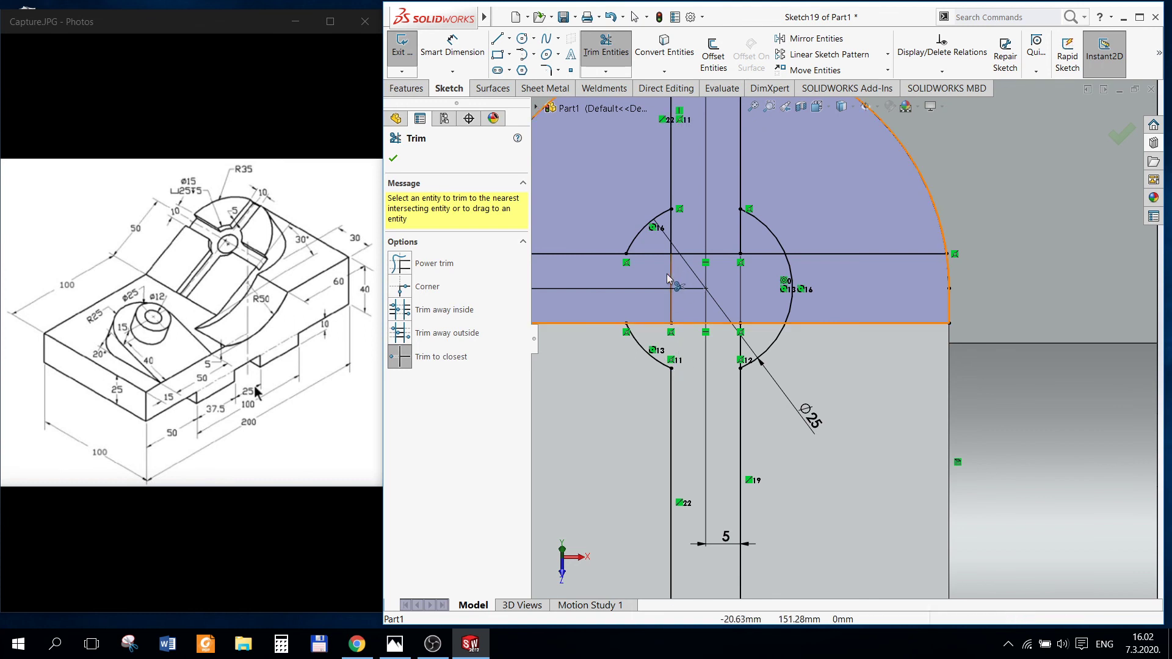
click(692, 285)
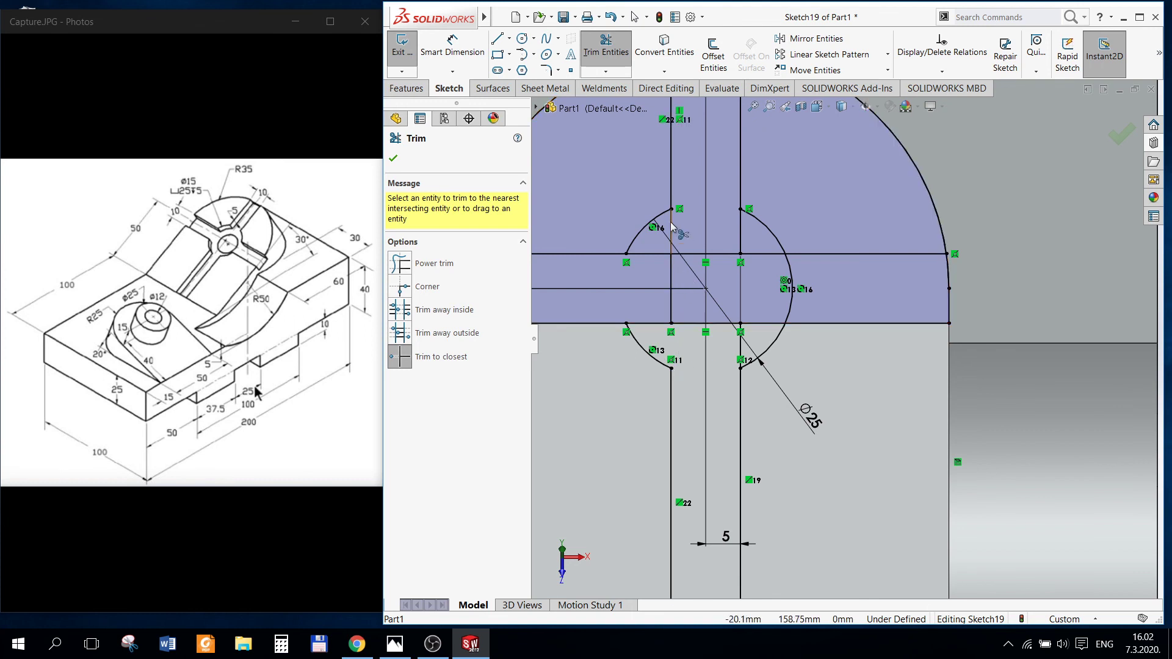
click(743, 233)
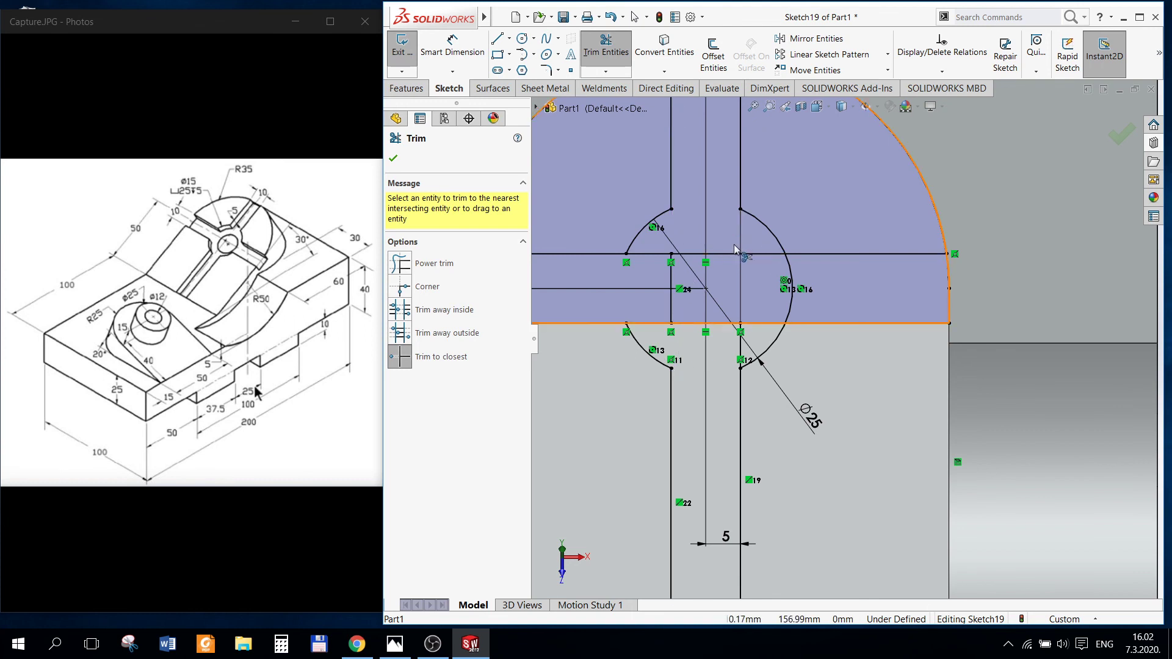
click(671, 284)
click(740, 344)
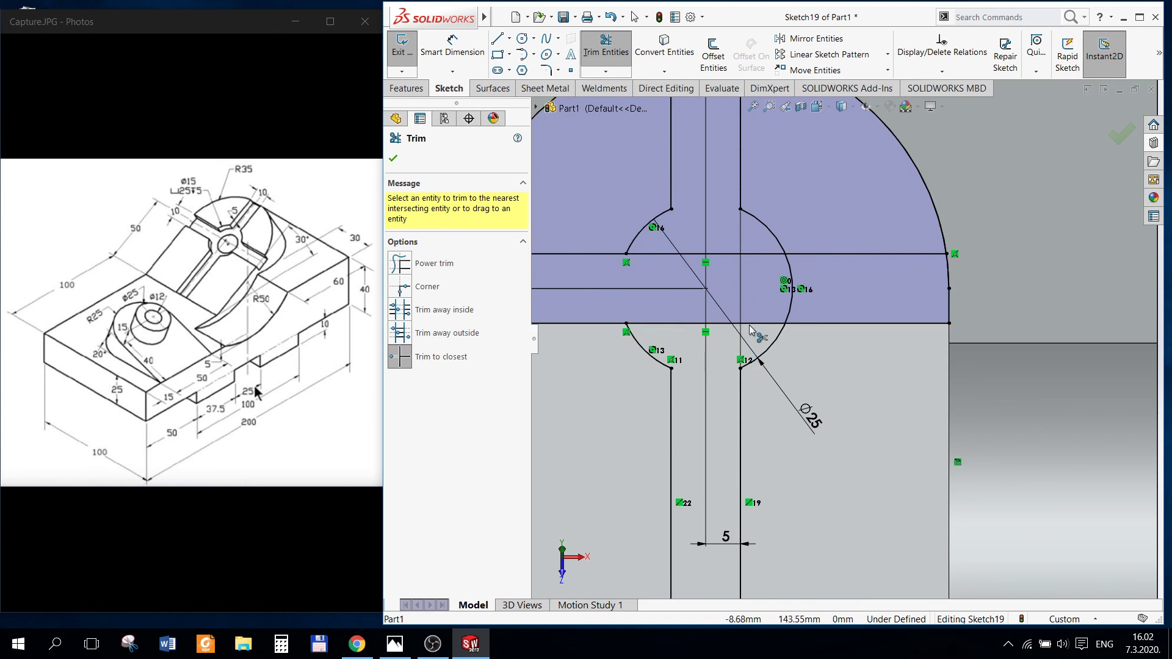
Step: Trim the remaining line pieces above the arc, the horizontal middle and leftover circle arcs
scroll(845, 340, up, 3)
scroll(786, 200, down, 2)
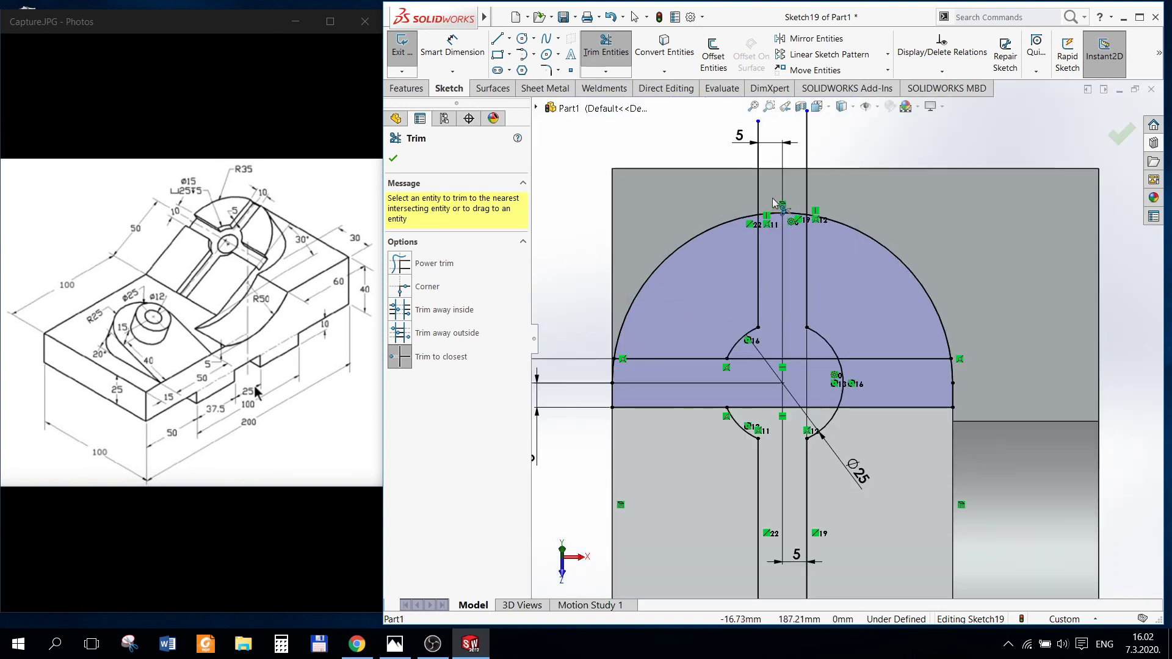
click(757, 194)
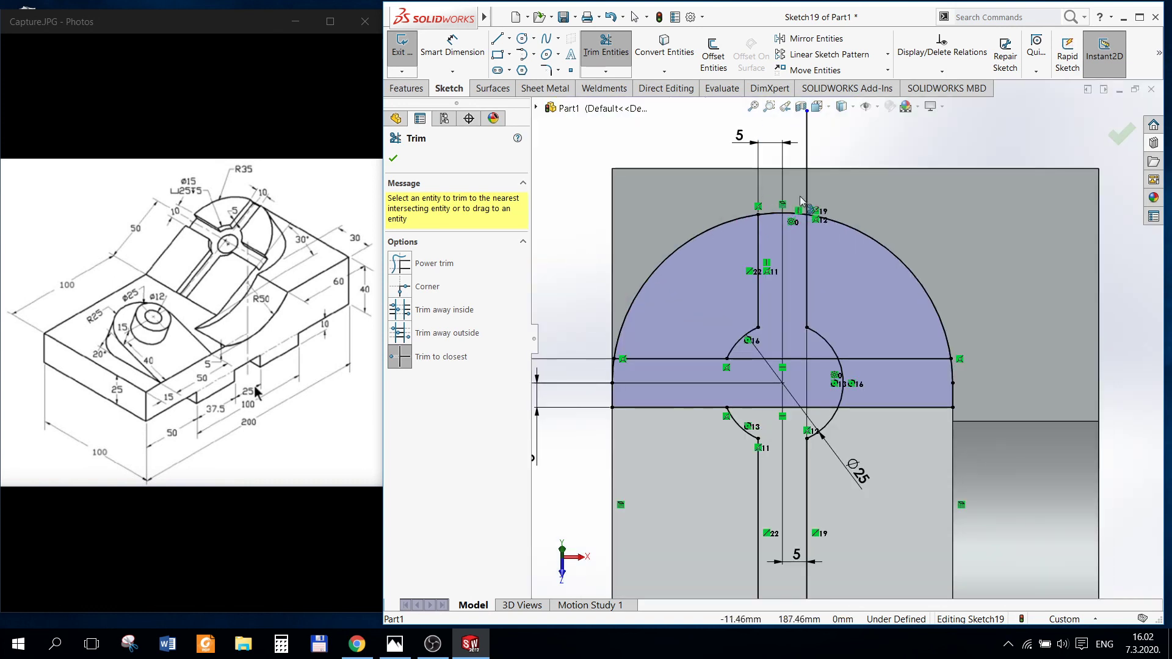
click(809, 194)
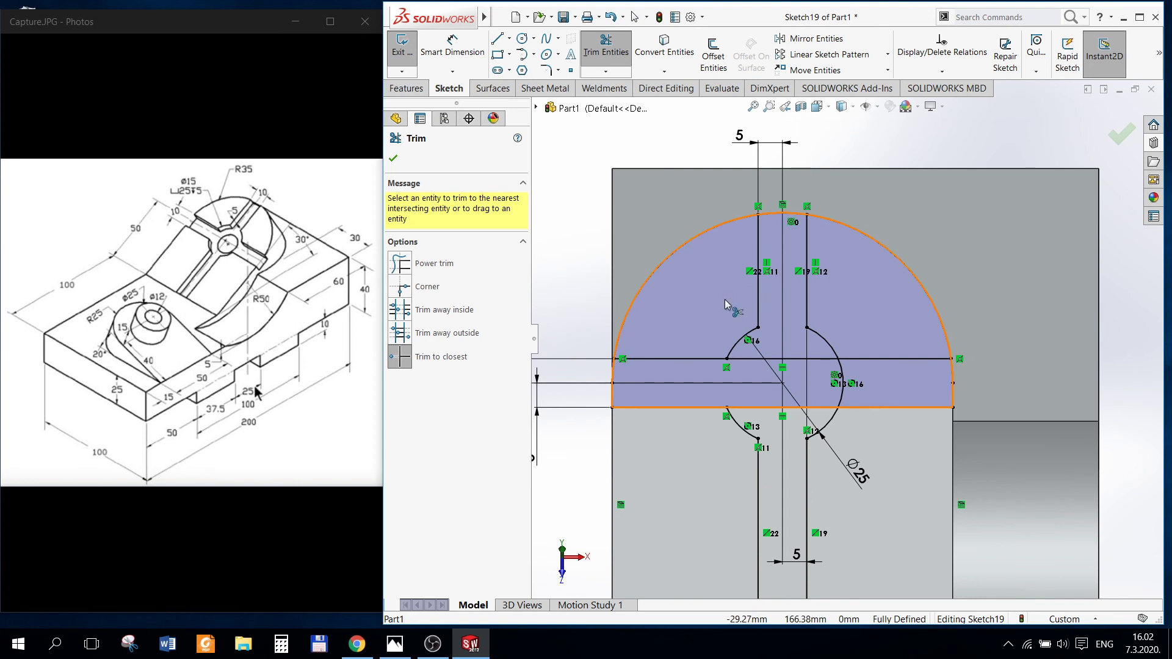
click(744, 361)
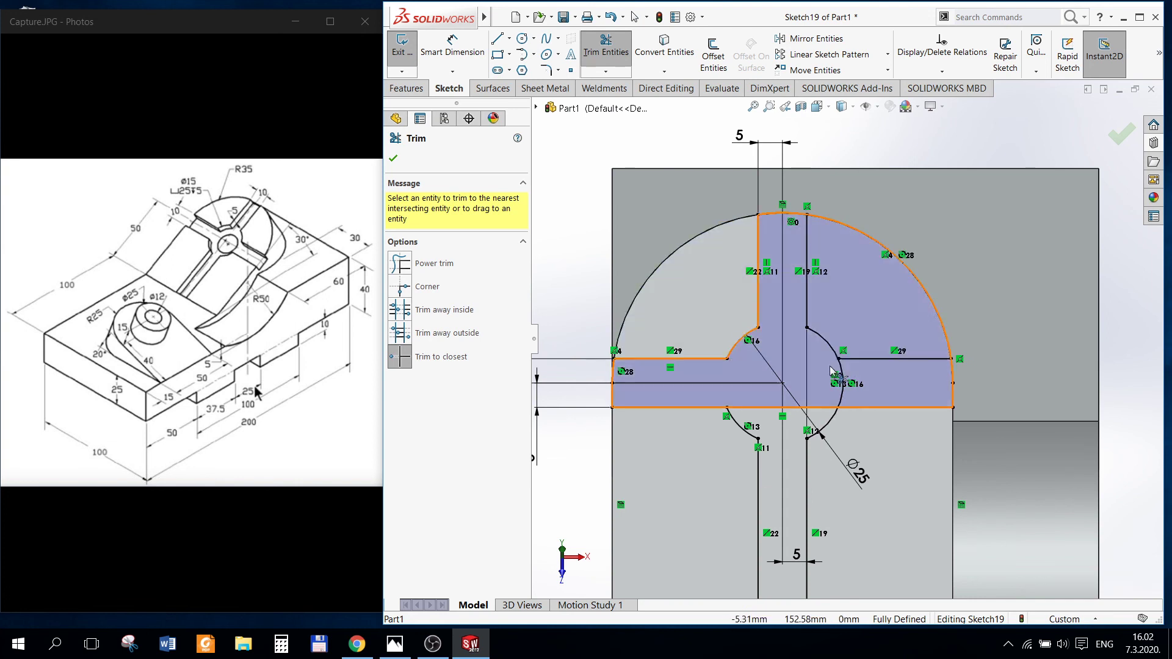
click(841, 229)
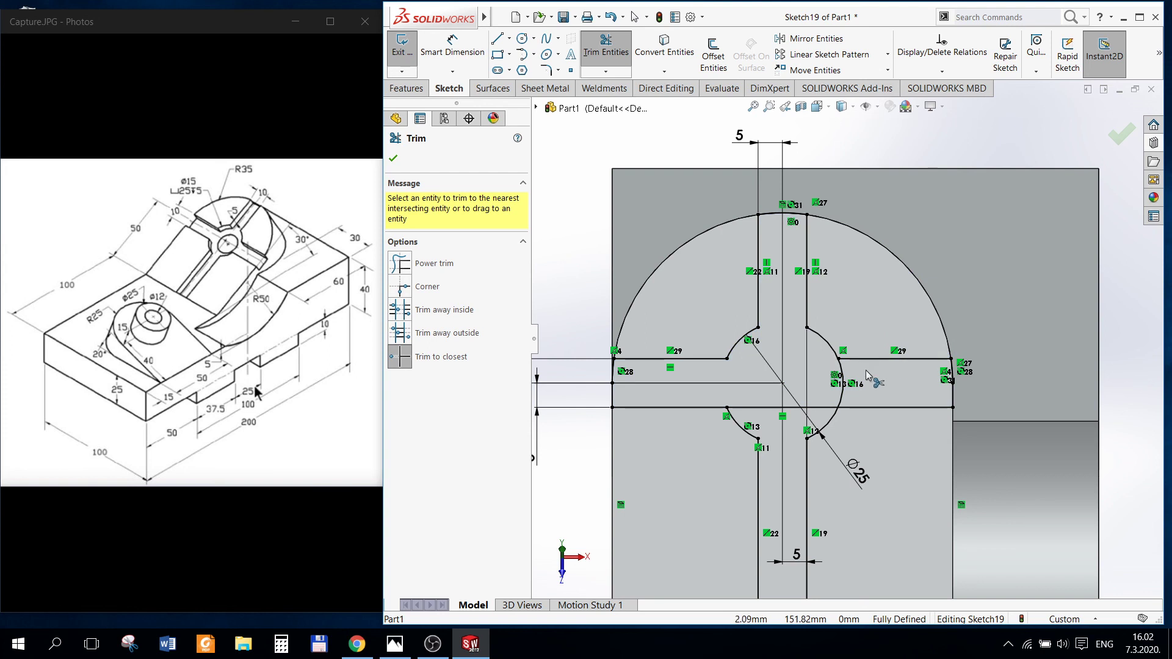
click(840, 383)
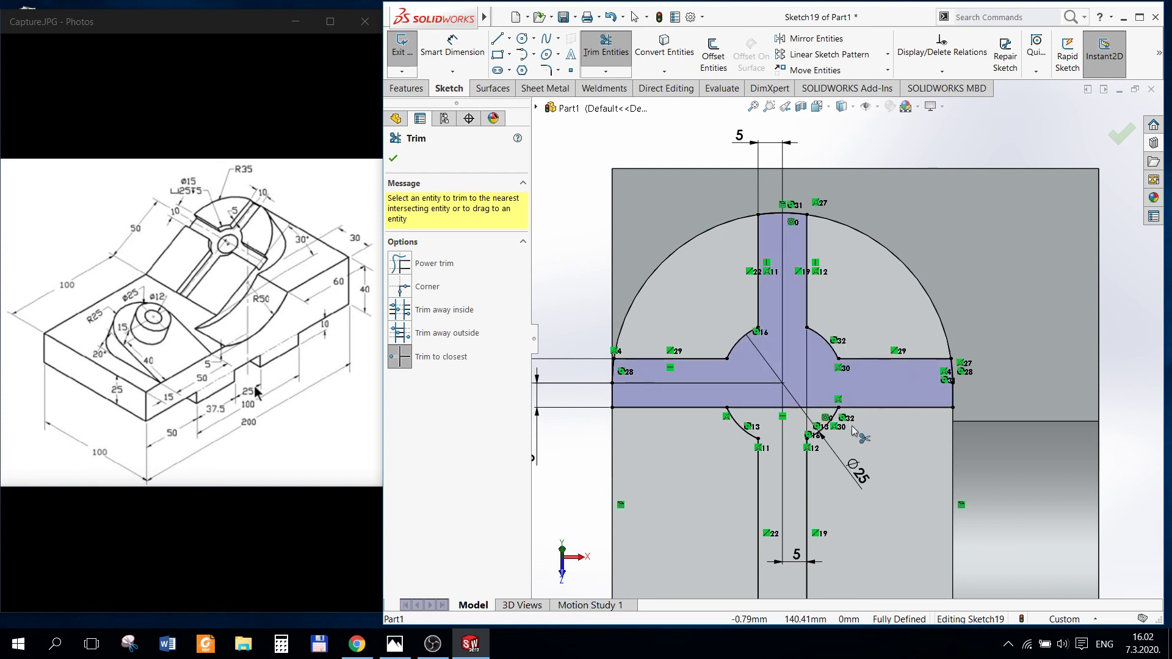
click(752, 408)
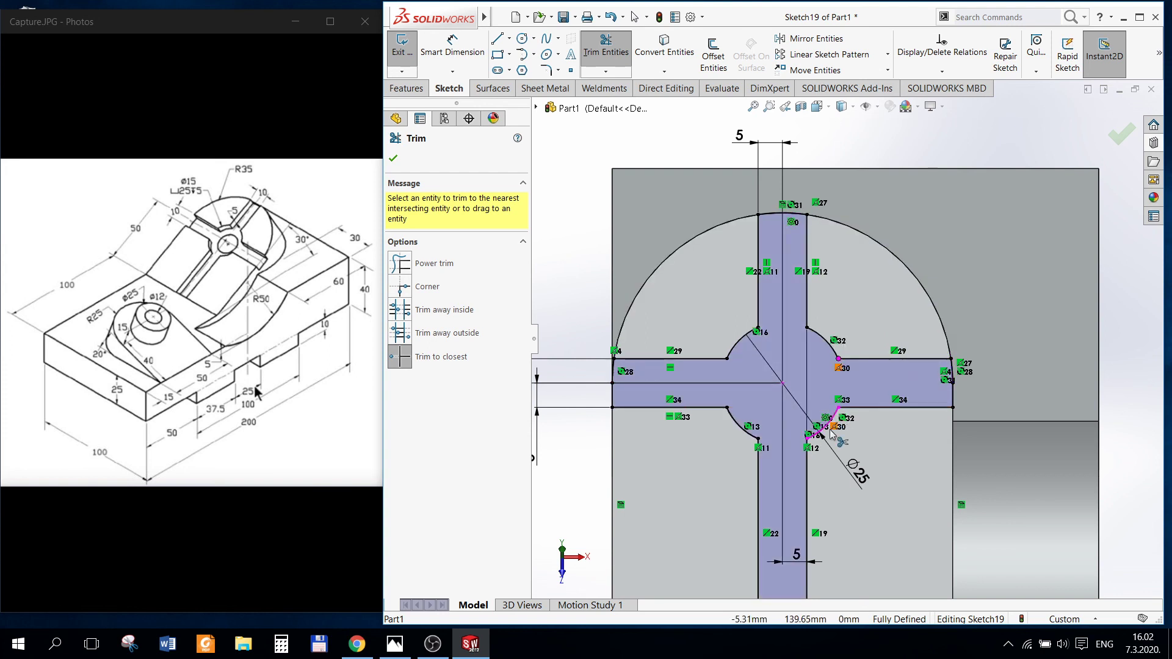
scroll(855, 430, up, 3)
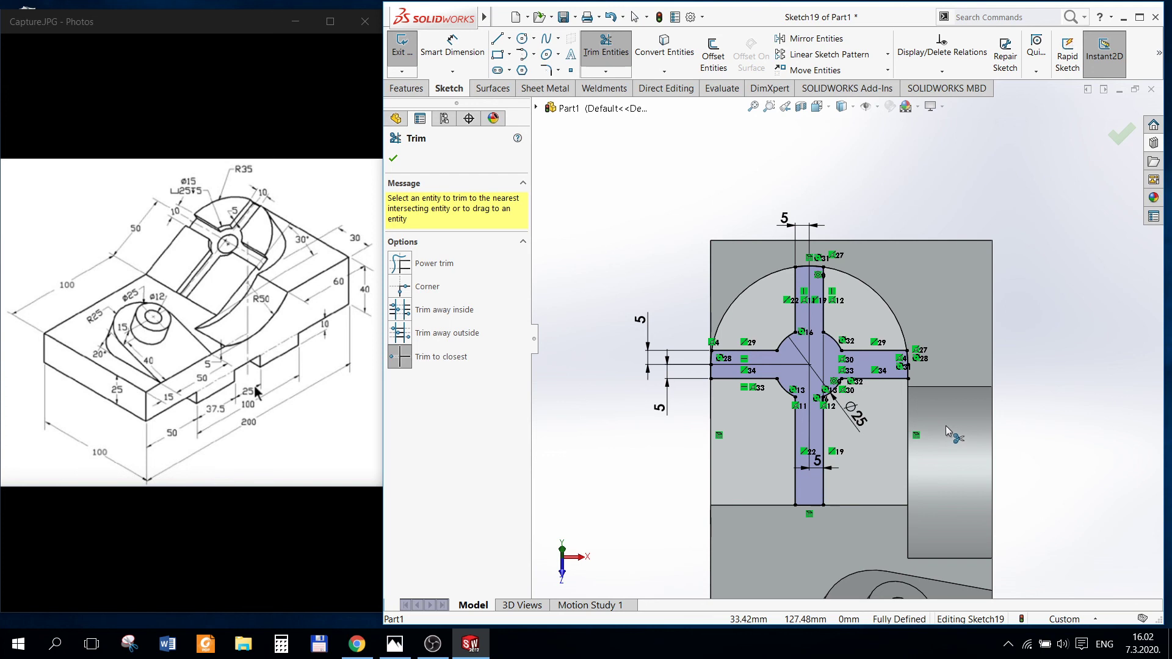
click(1119, 142)
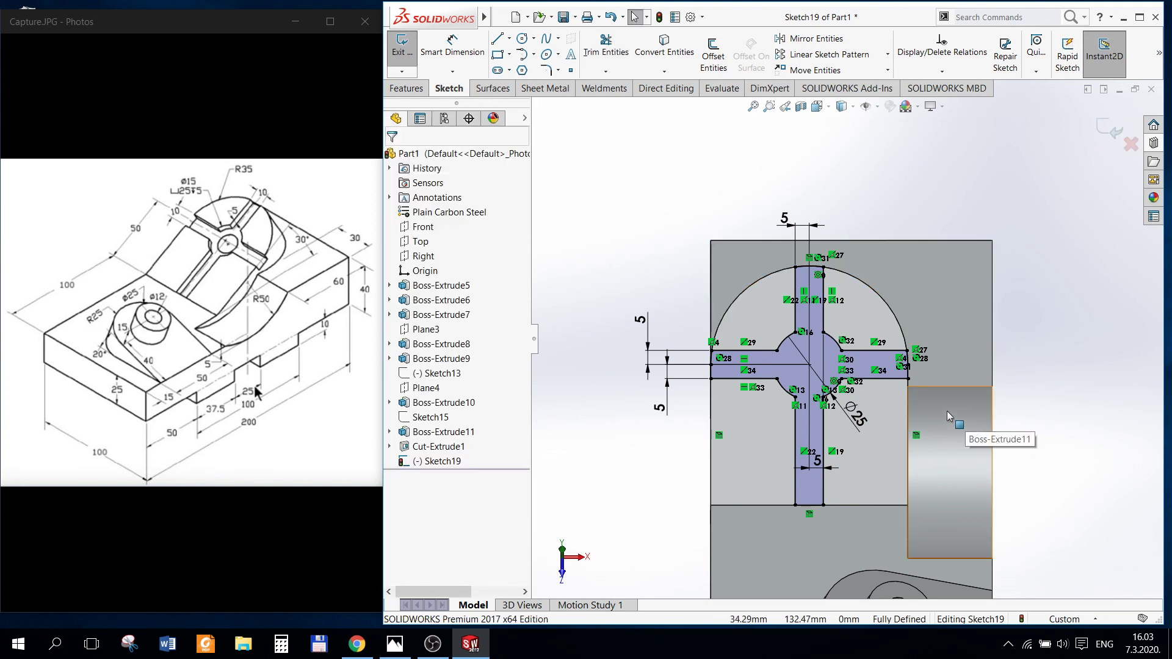
Step: Exit the slot sketch and switch to the isometric view
click(1131, 144)
click(818, 107)
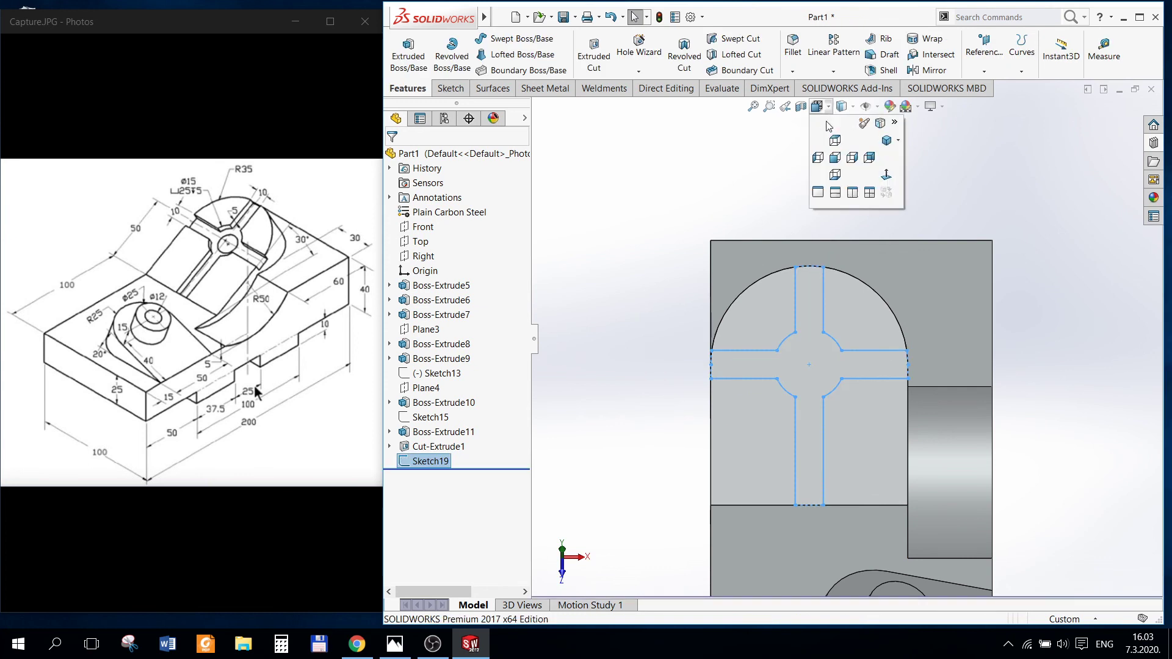
click(888, 142)
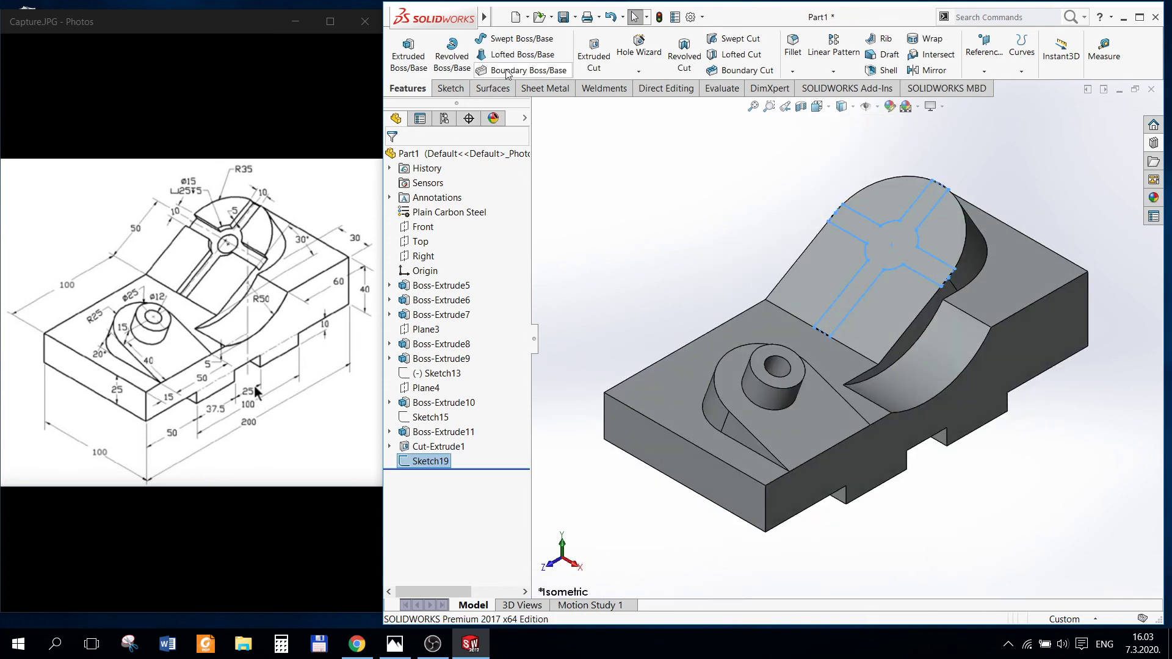
Step: Extrude-cut the cross-shaped sketch Blind to 5 mm depth
click(595, 52)
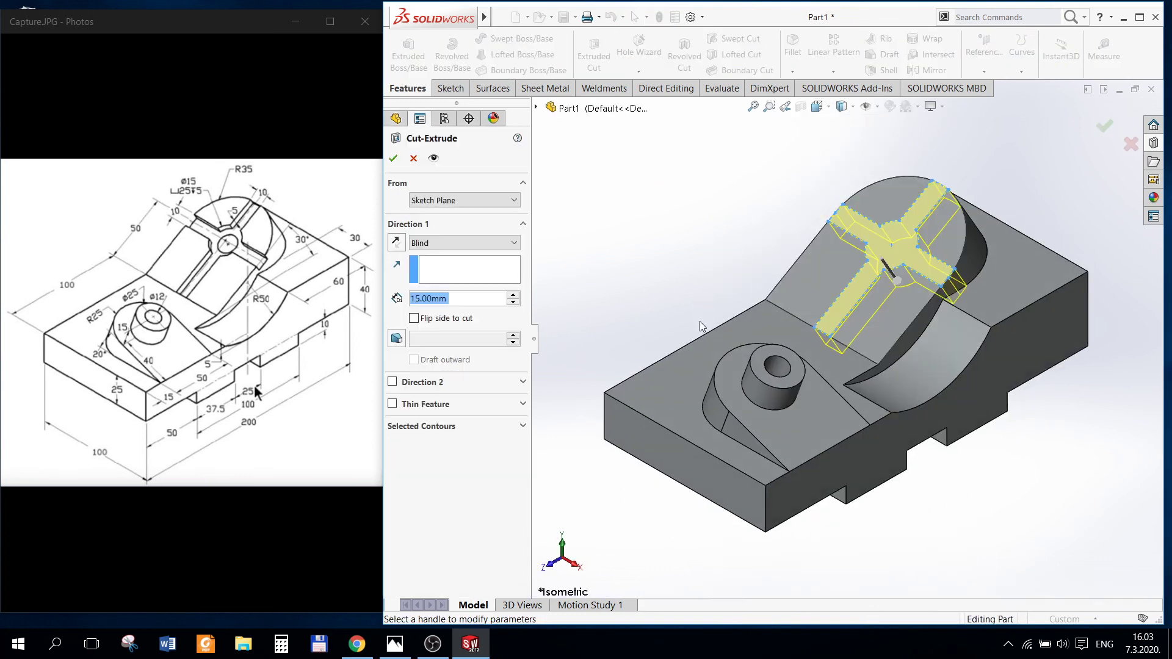
text(5)
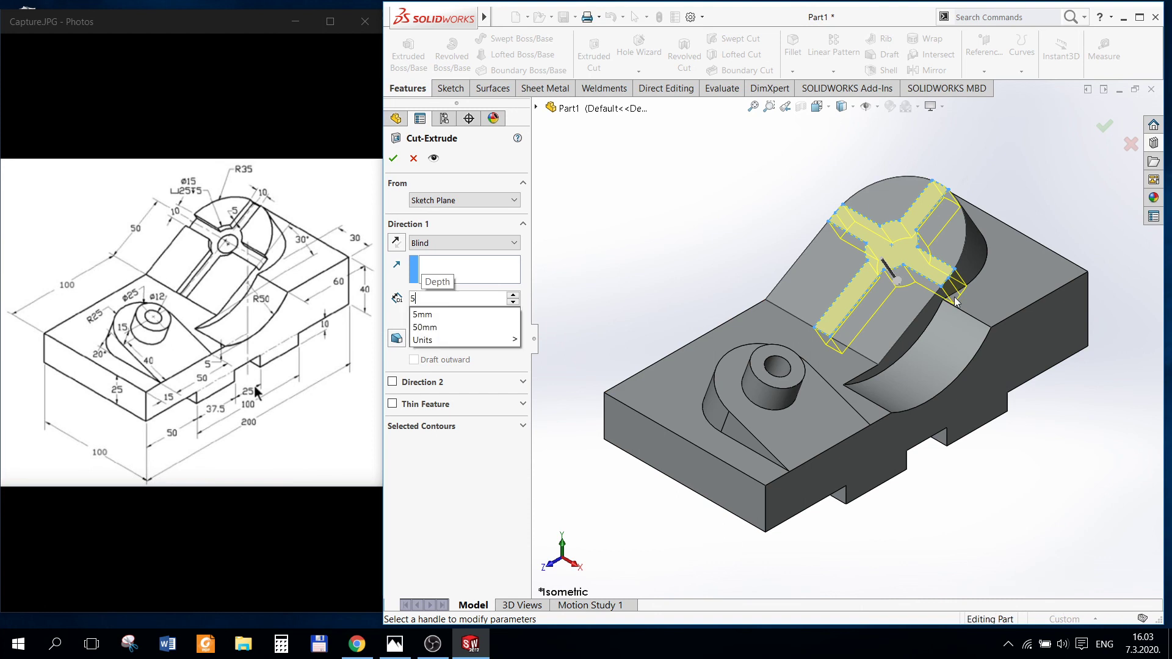
key(Return)
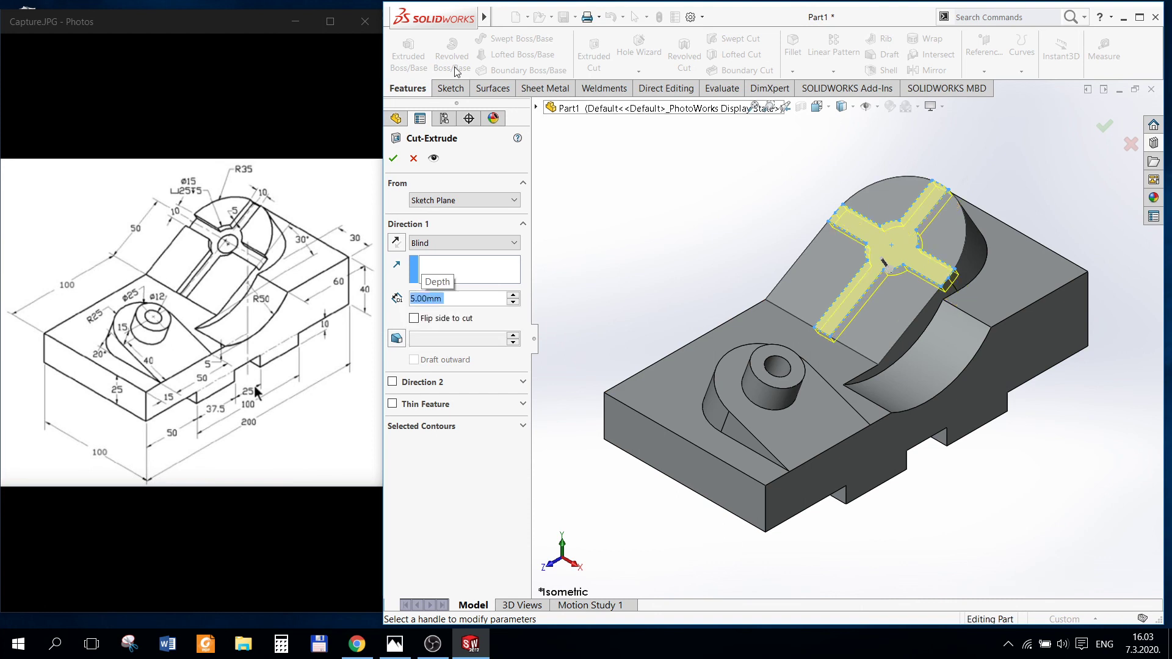
click(393, 159)
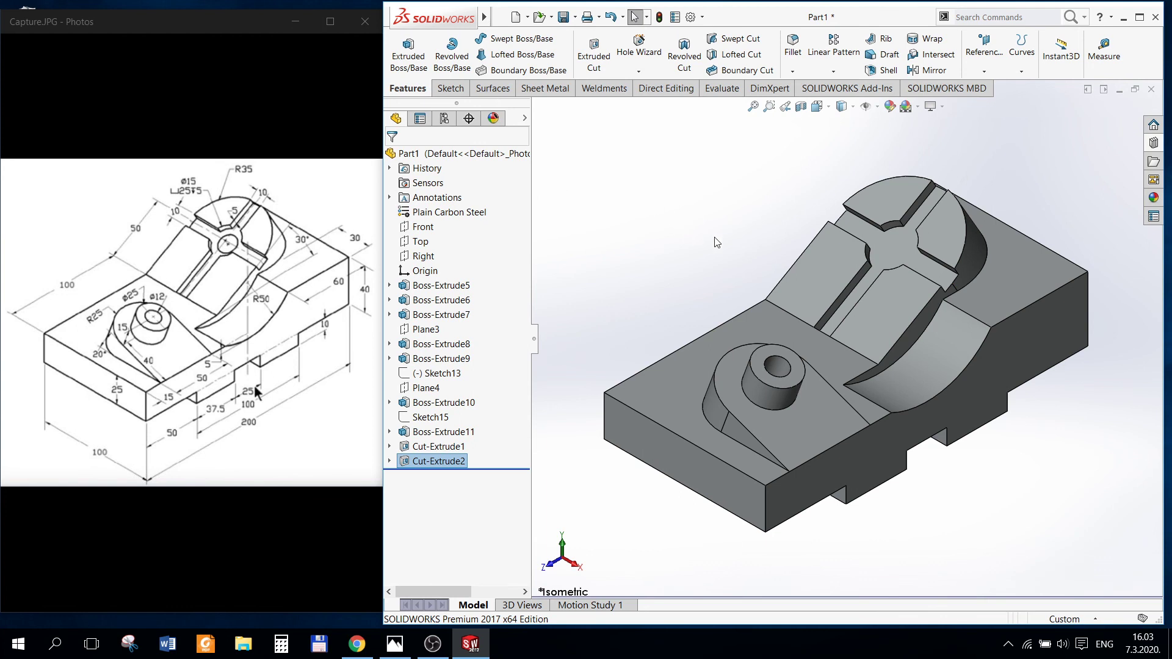
scroll(758, 253, down, 3)
scroll(848, 291, up, 3)
scroll(946, 284, down, 3)
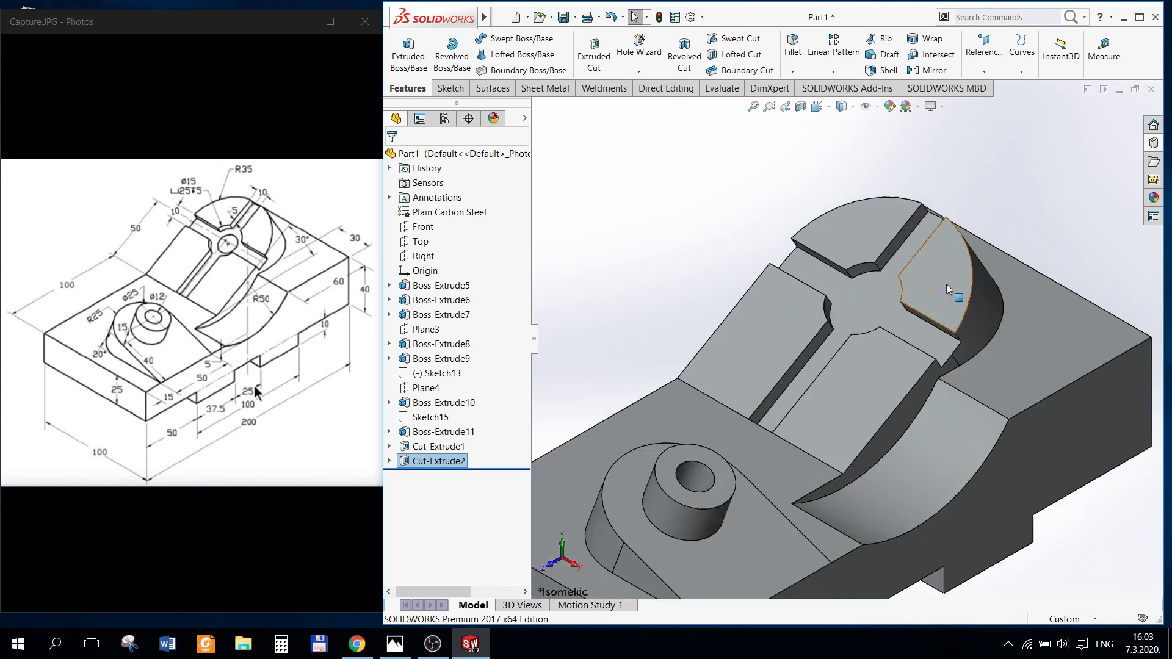
scroll(837, 307, down, 2)
Step: Sketch a circle on the slot floor, concentric with the slot's central arc edge
click(837, 306)
right_click(838, 306)
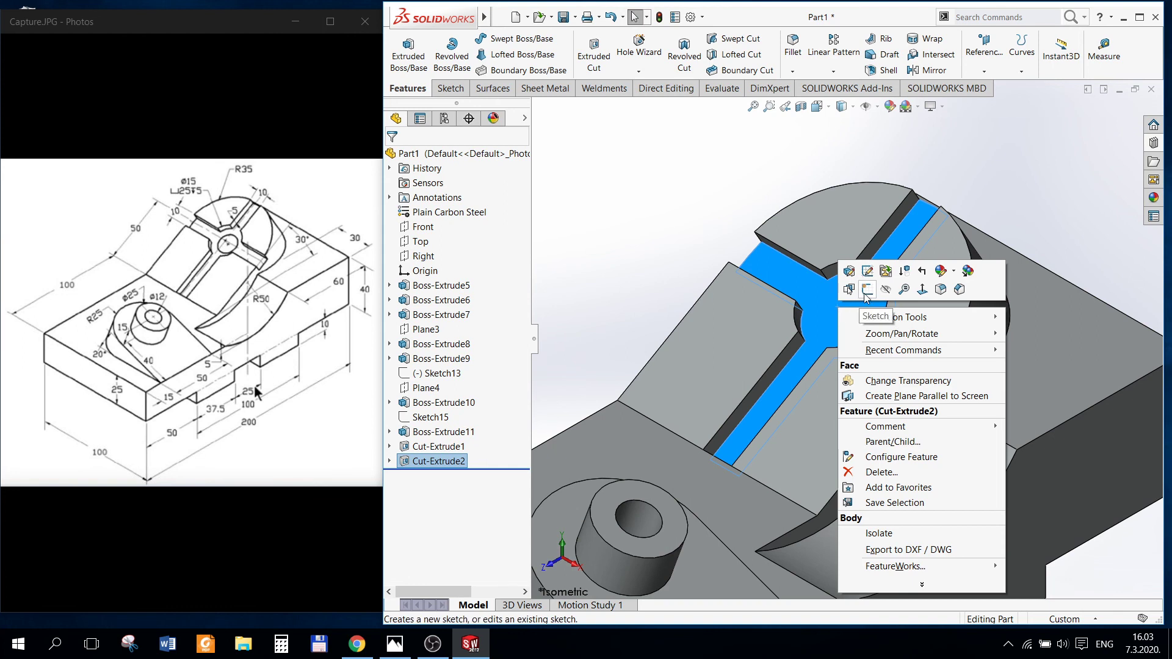
click(866, 287)
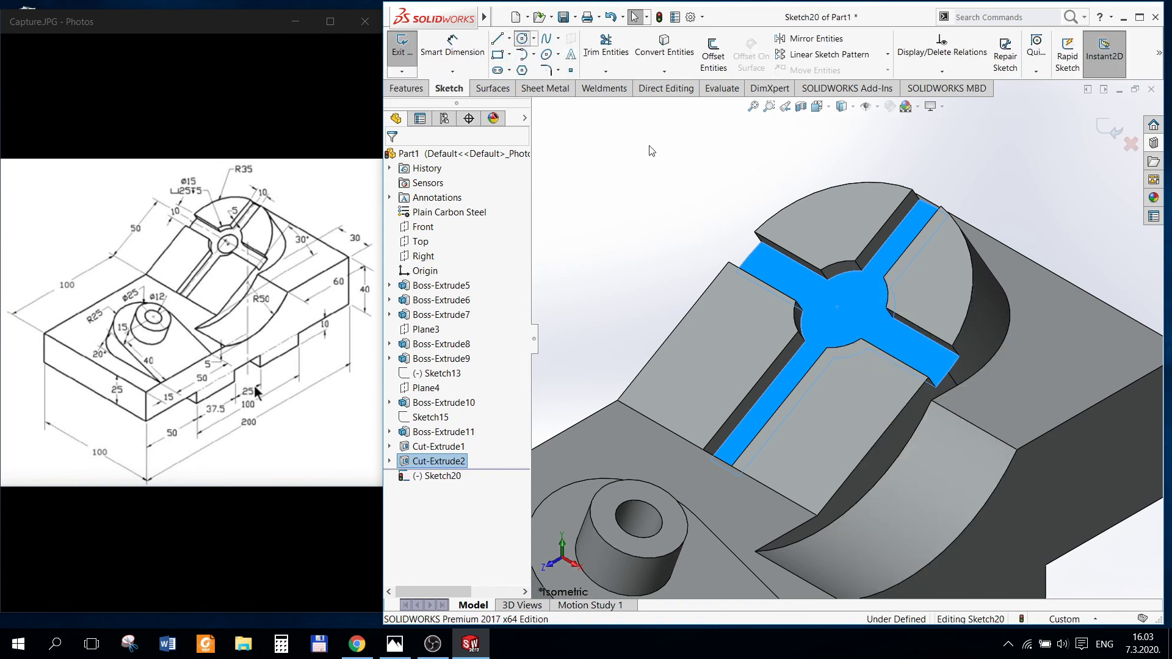
key(c)
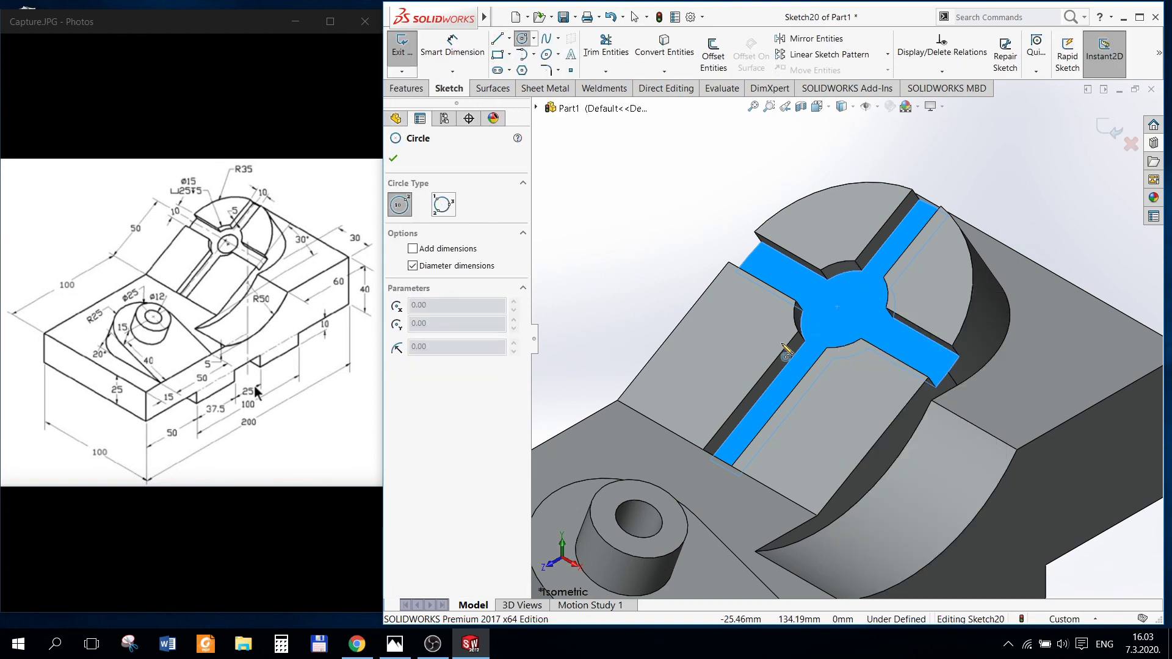
click(842, 308)
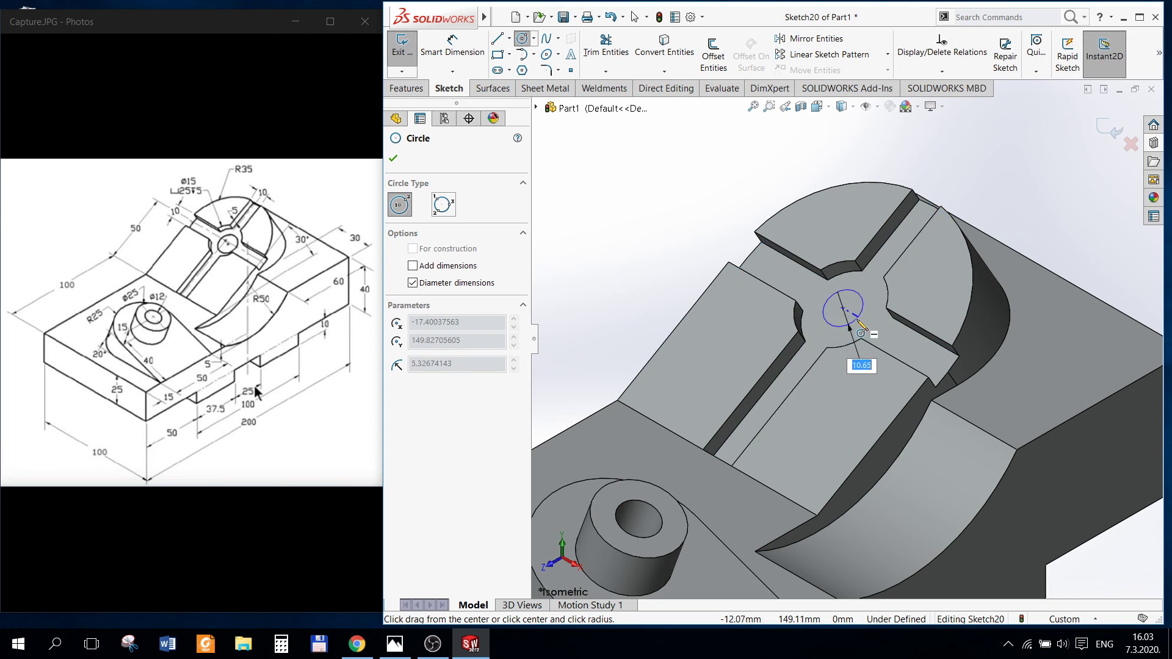
key(Escape)
click(854, 296)
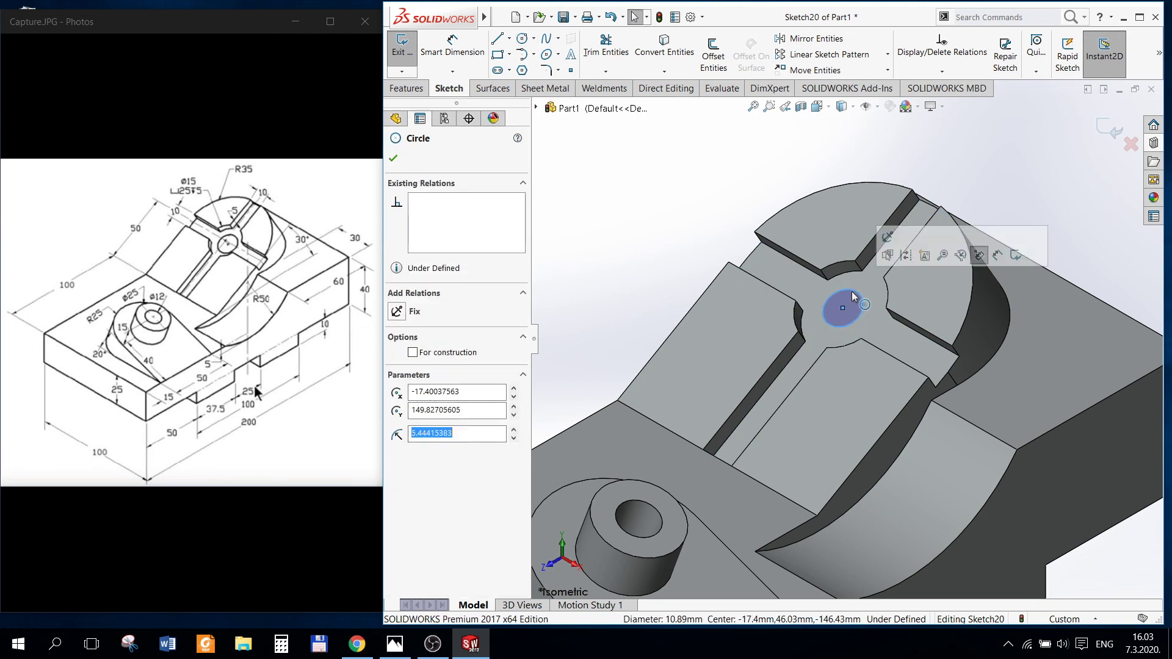
key(Escape)
ctrl+click(800, 298)
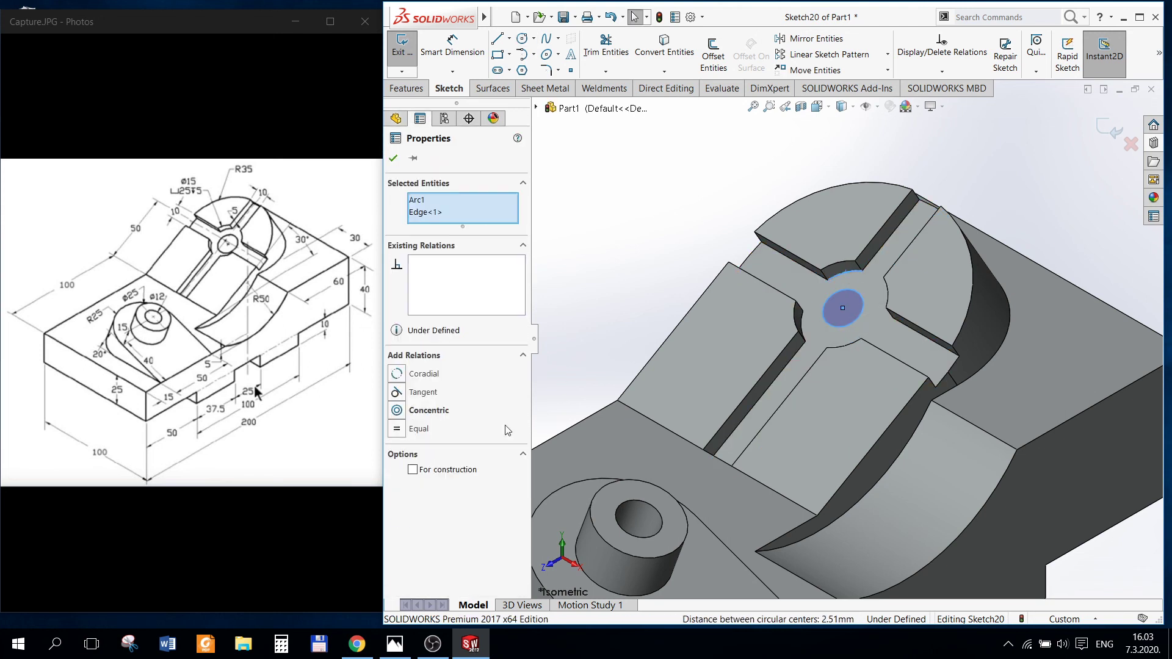
Step: Dimension the circle's diameter to 15 mm
click(452, 46)
scroll(908, 287, down, 3)
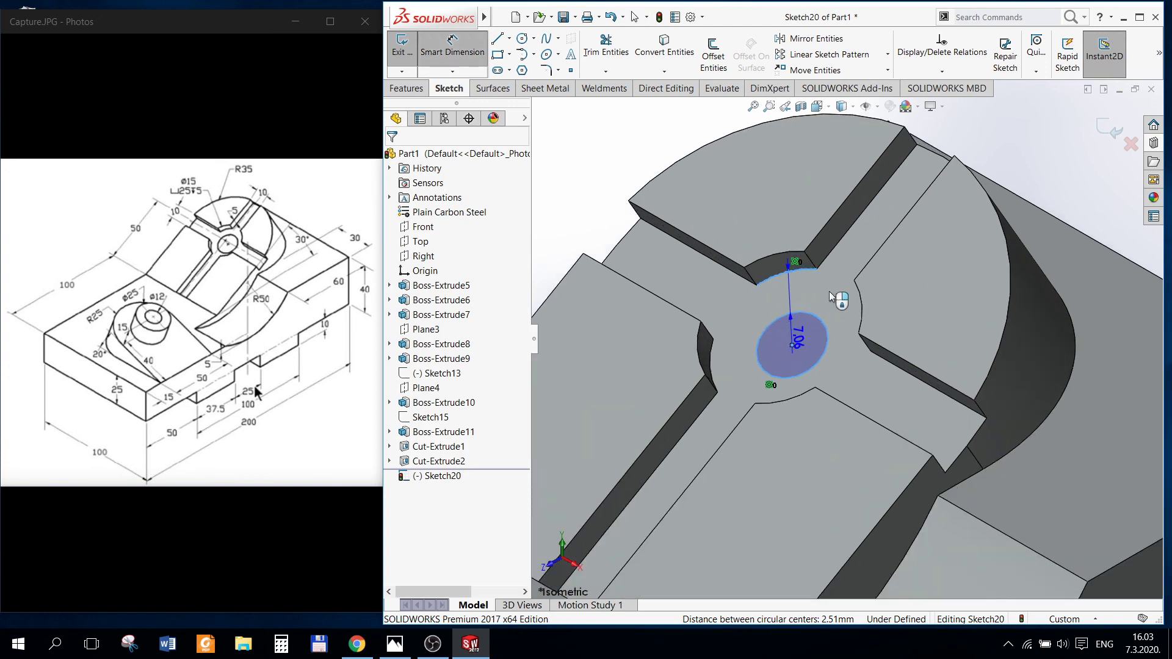
key(Escape)
click(460, 39)
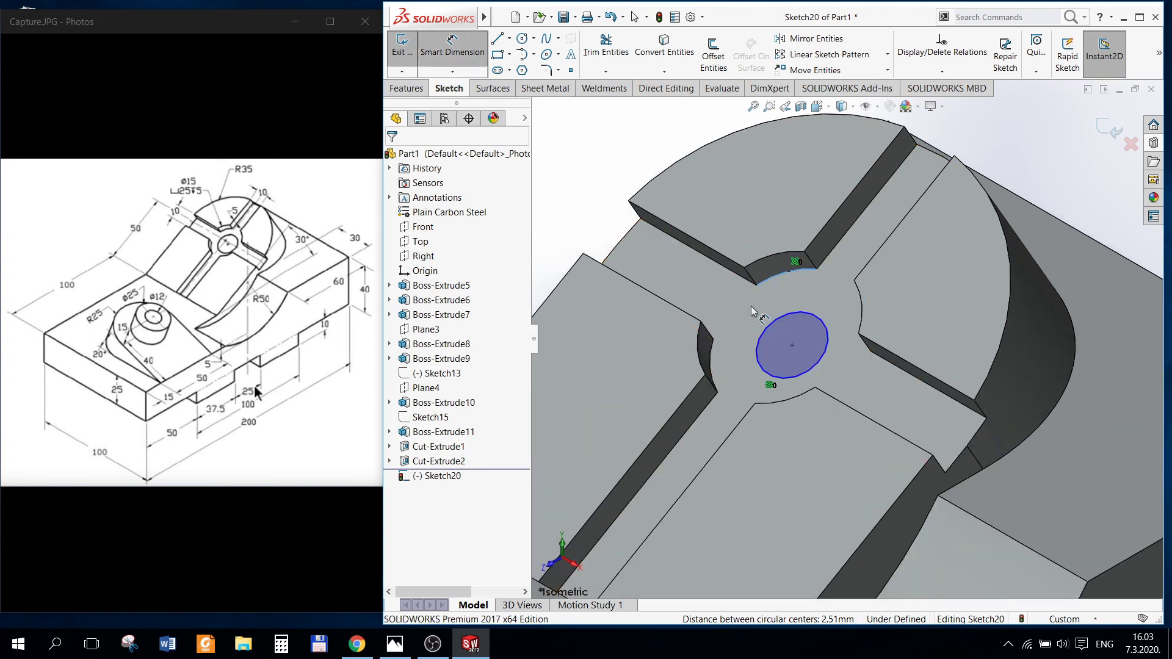
click(764, 329)
click(723, 313)
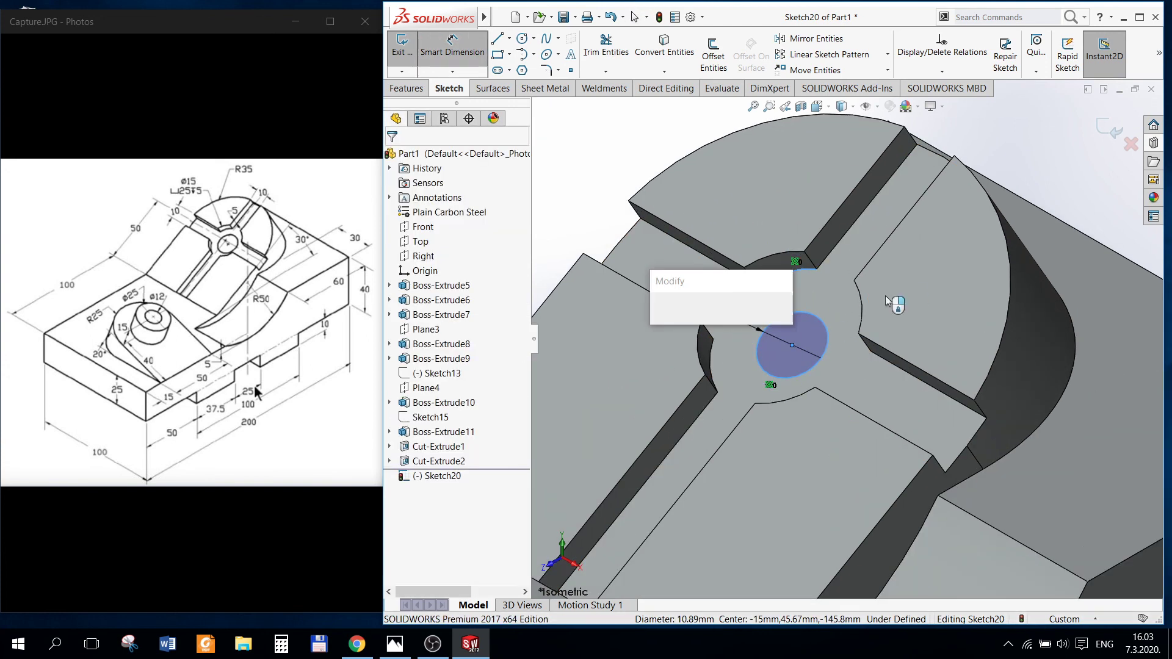
text(15)
key(Return)
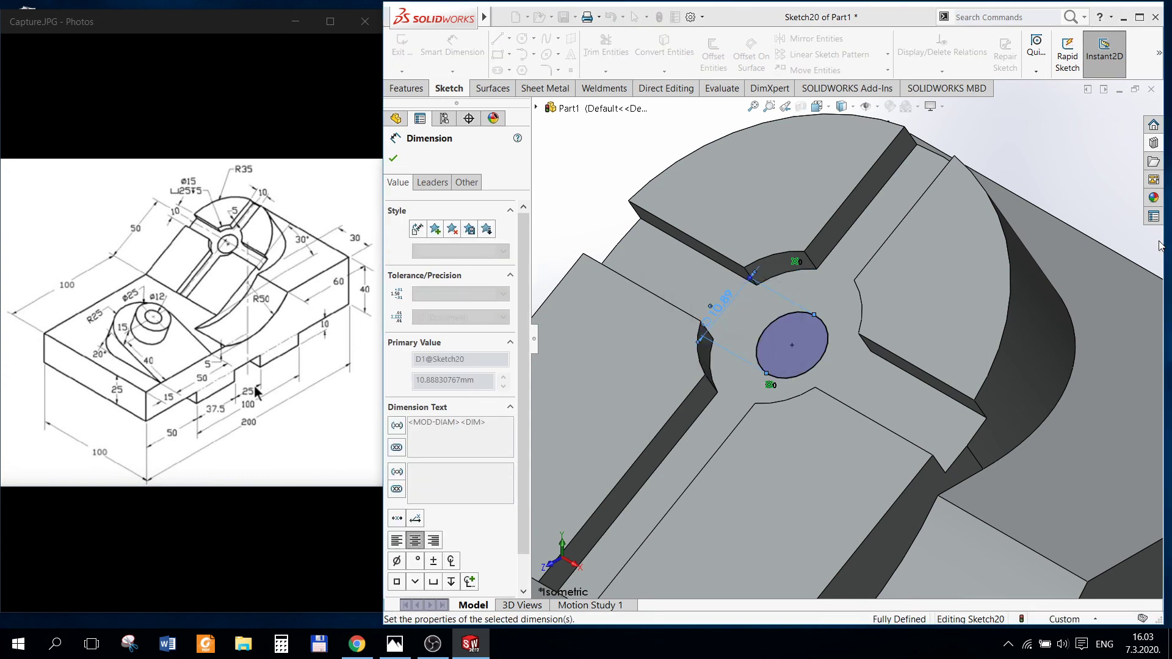
click(393, 160)
Step: Extrude-cut the Ø15 circle Blind 5 mm deep, then orbit to inspect the part
click(406, 89)
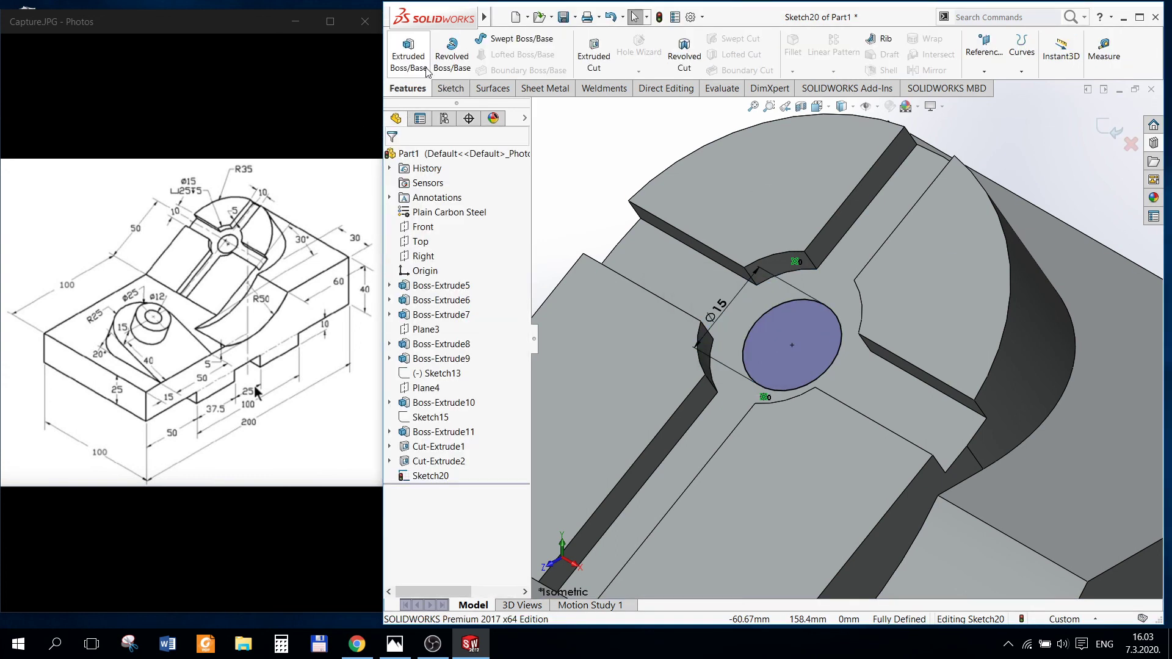
click(594, 52)
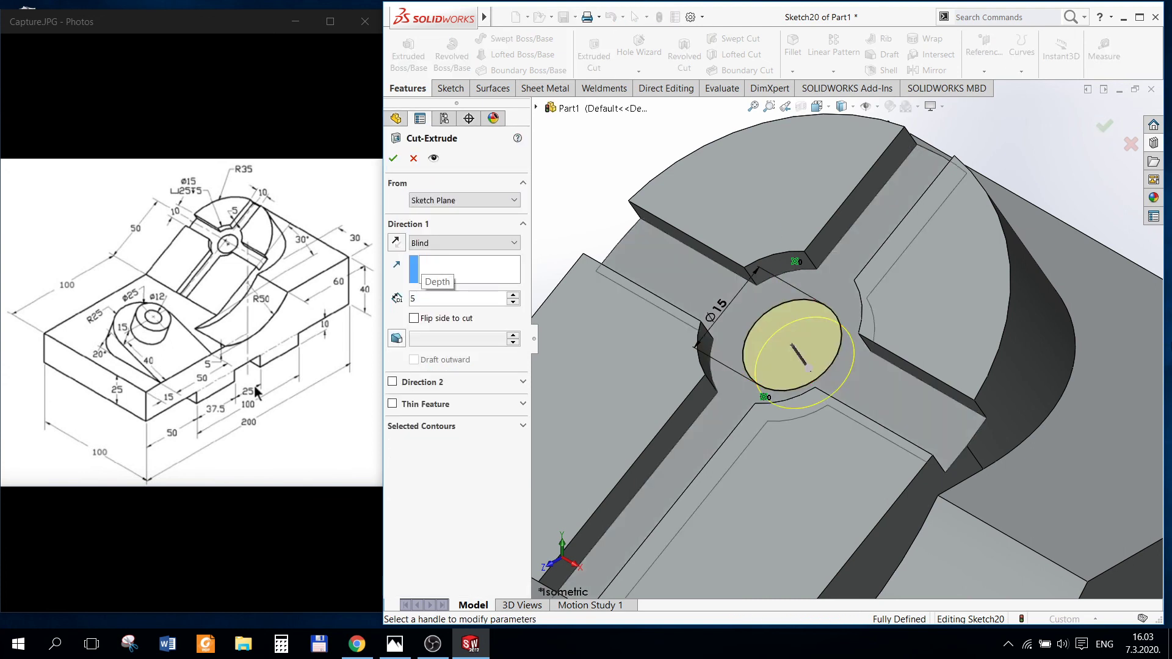
click(1103, 127)
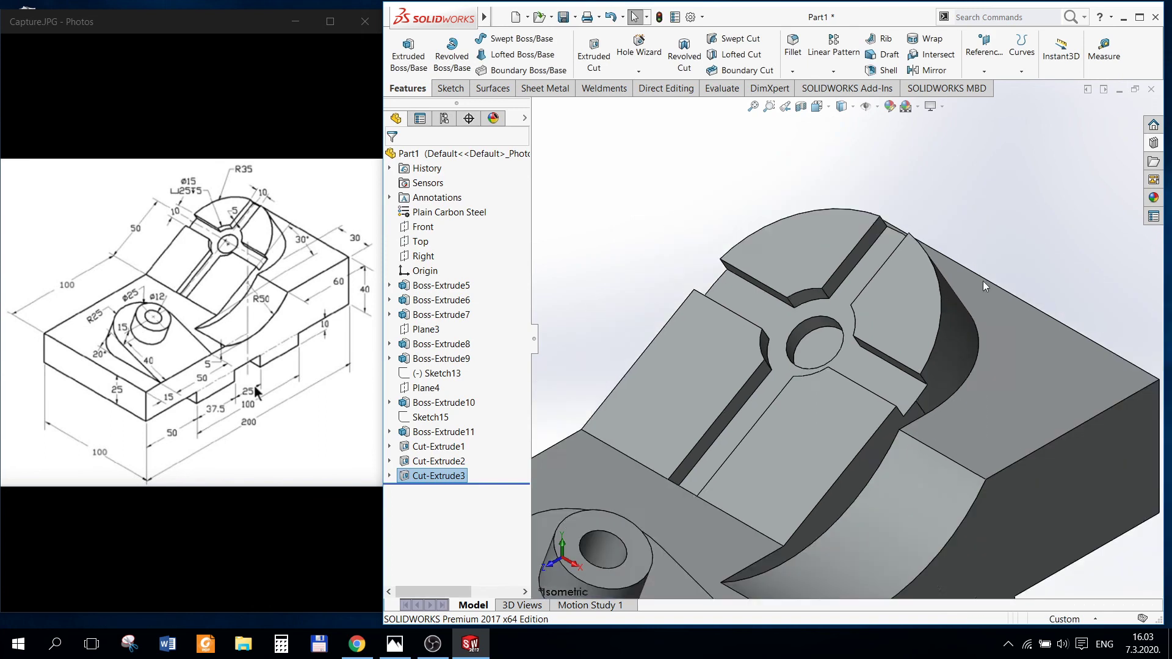
mouse_move(925, 323)
middle_down()
mouse_move(913, 399)
mouse_move(895, 389)
mouse_move(909, 356)
mouse_move(867, 375)
middle_up()
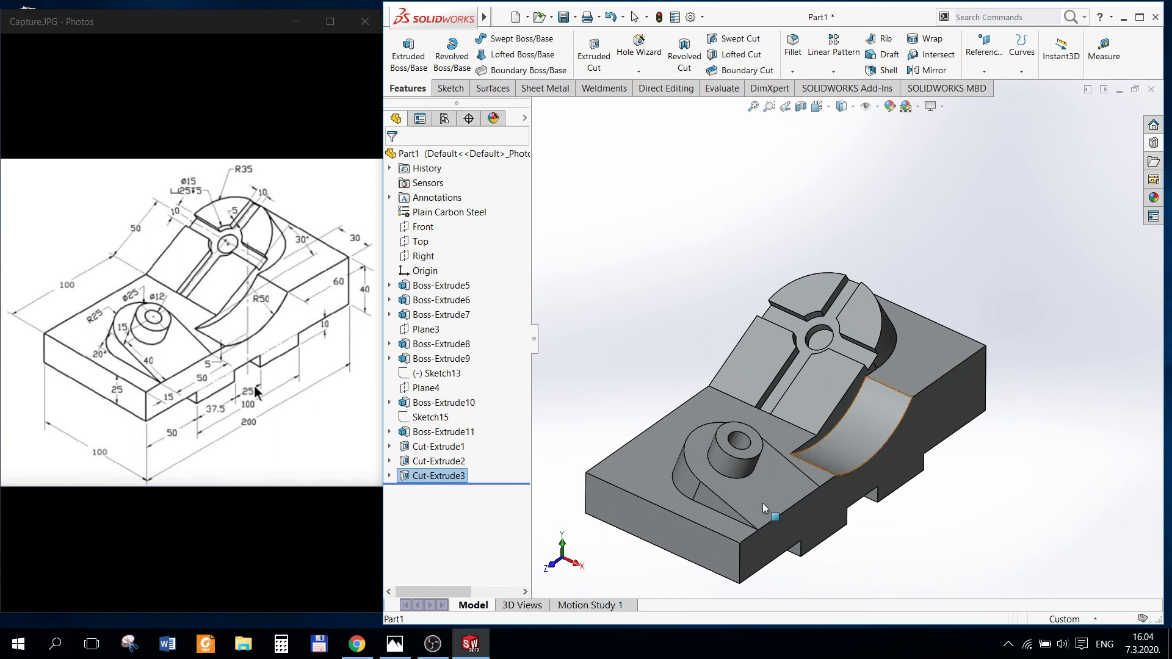